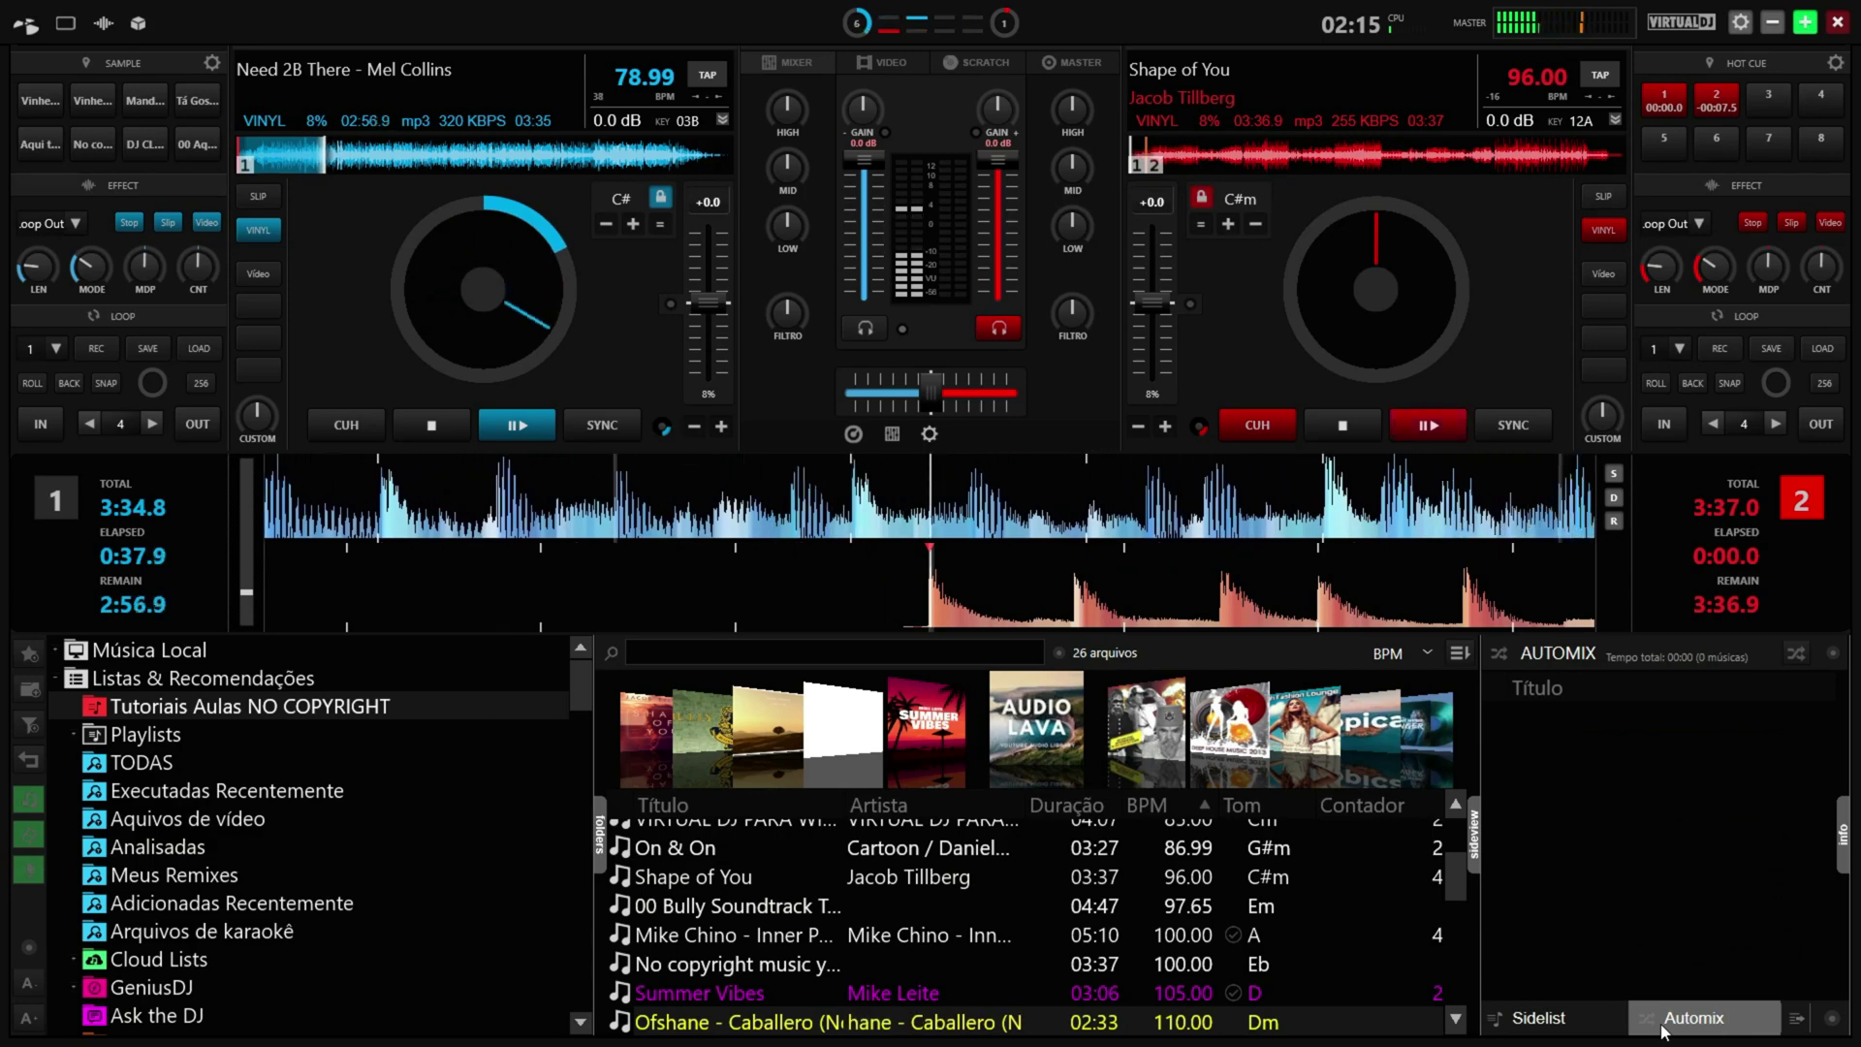
Reduce the browser's font size a few steps and enlarge it again to 152 %
left_click(33, 985)
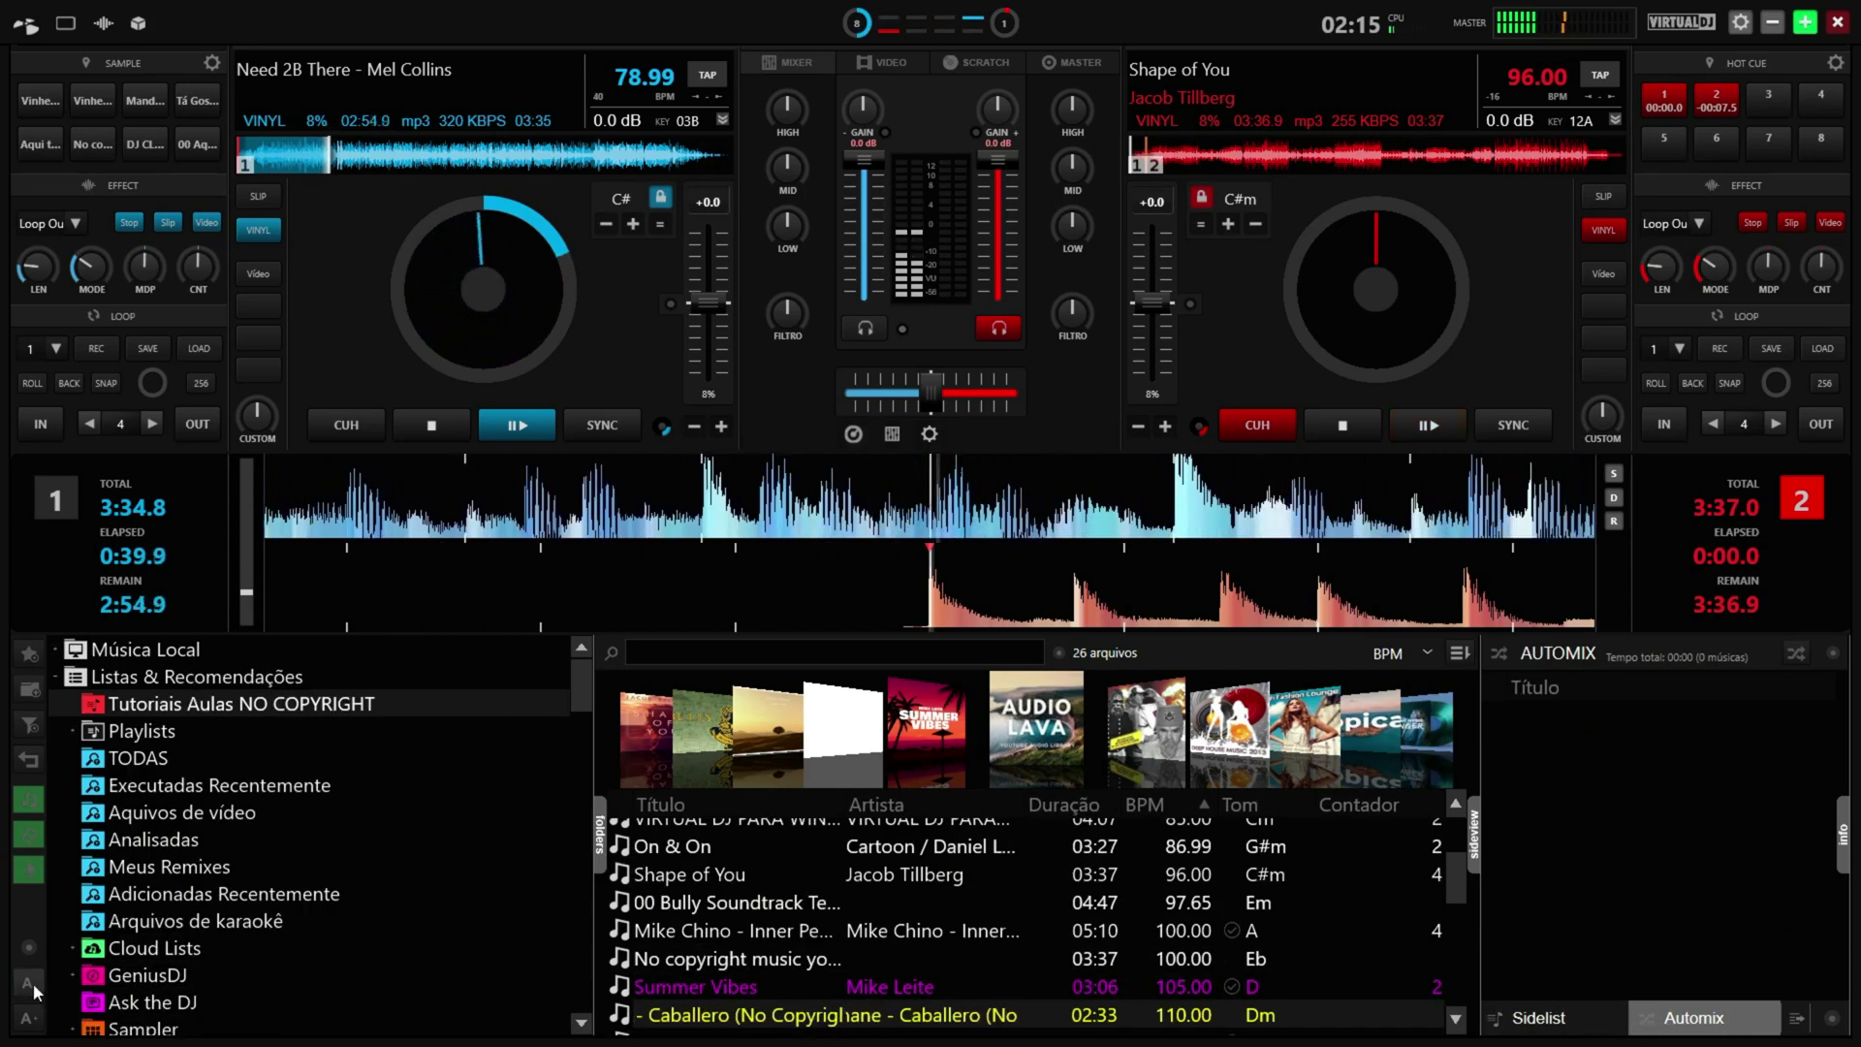
left_click(33, 983)
left_click(33, 983)
left_click(27, 1016)
left_click(27, 1016)
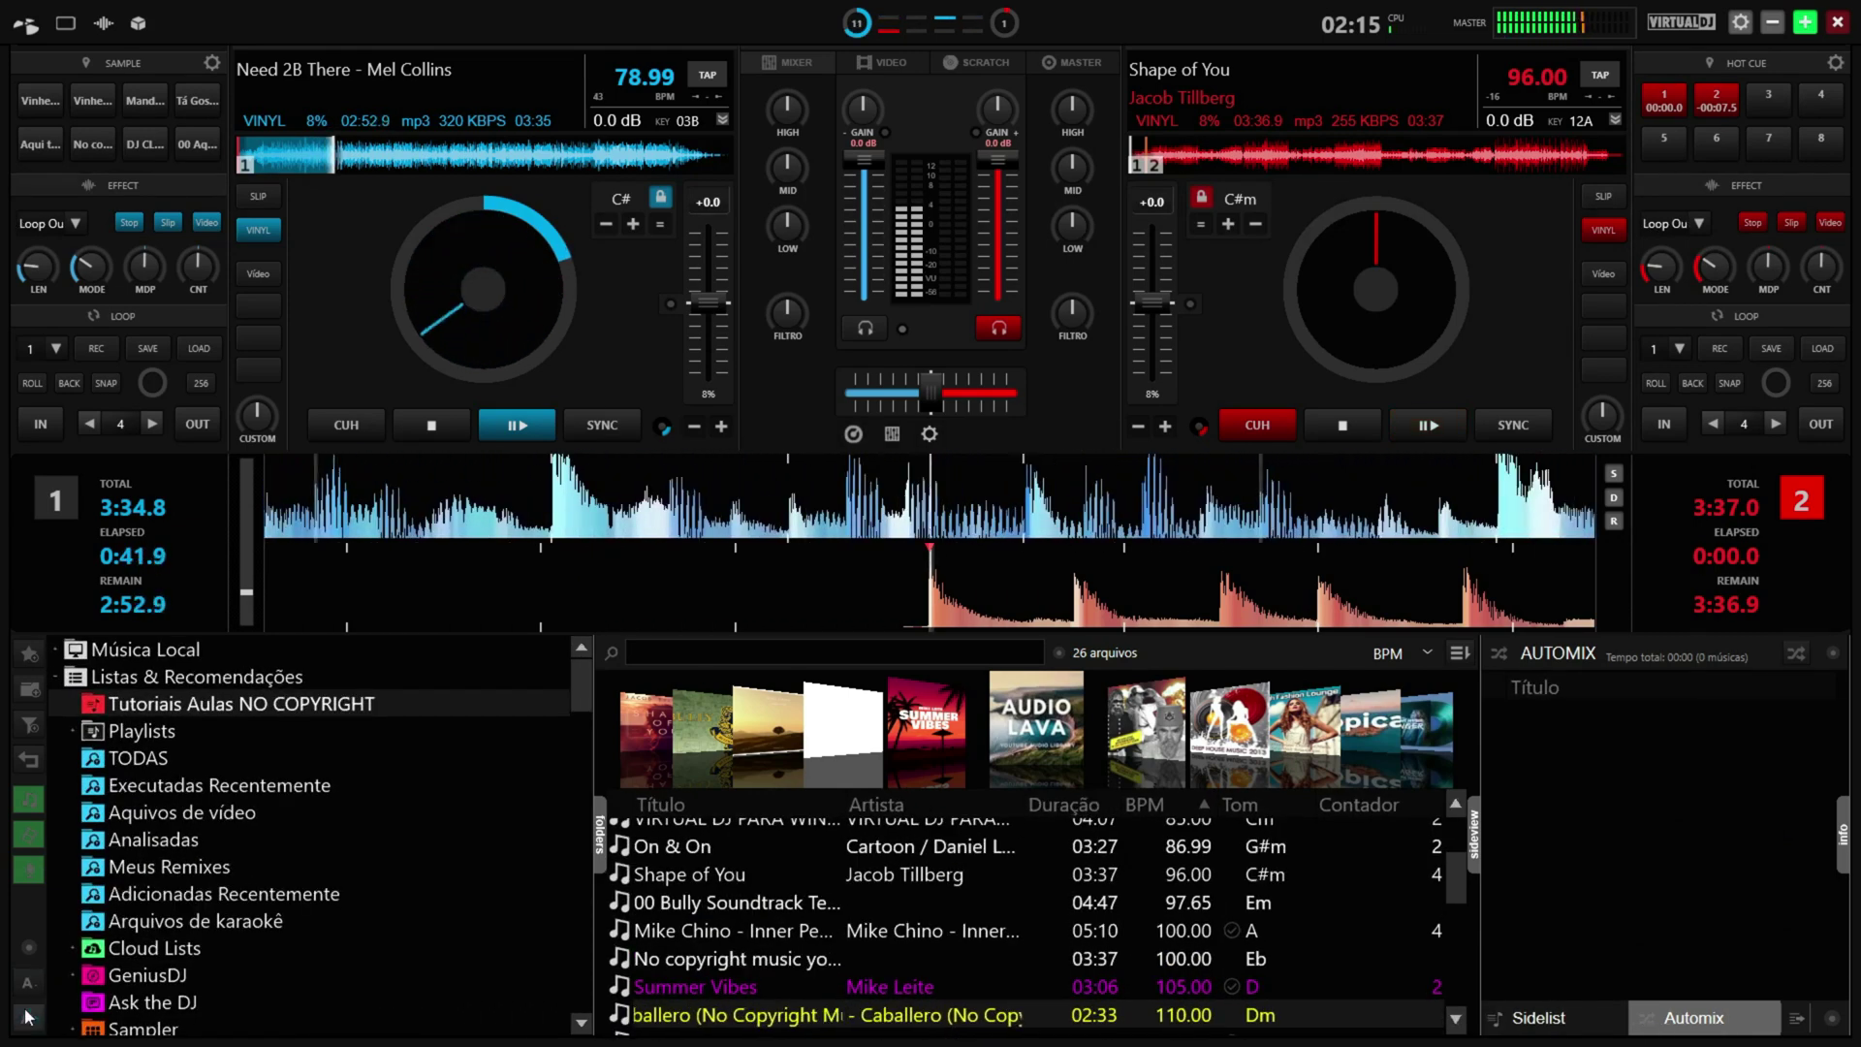
left_click(27, 1016)
Switch the browser's display to Modo Grade and reduce its font size by three steps
left_click(30, 949)
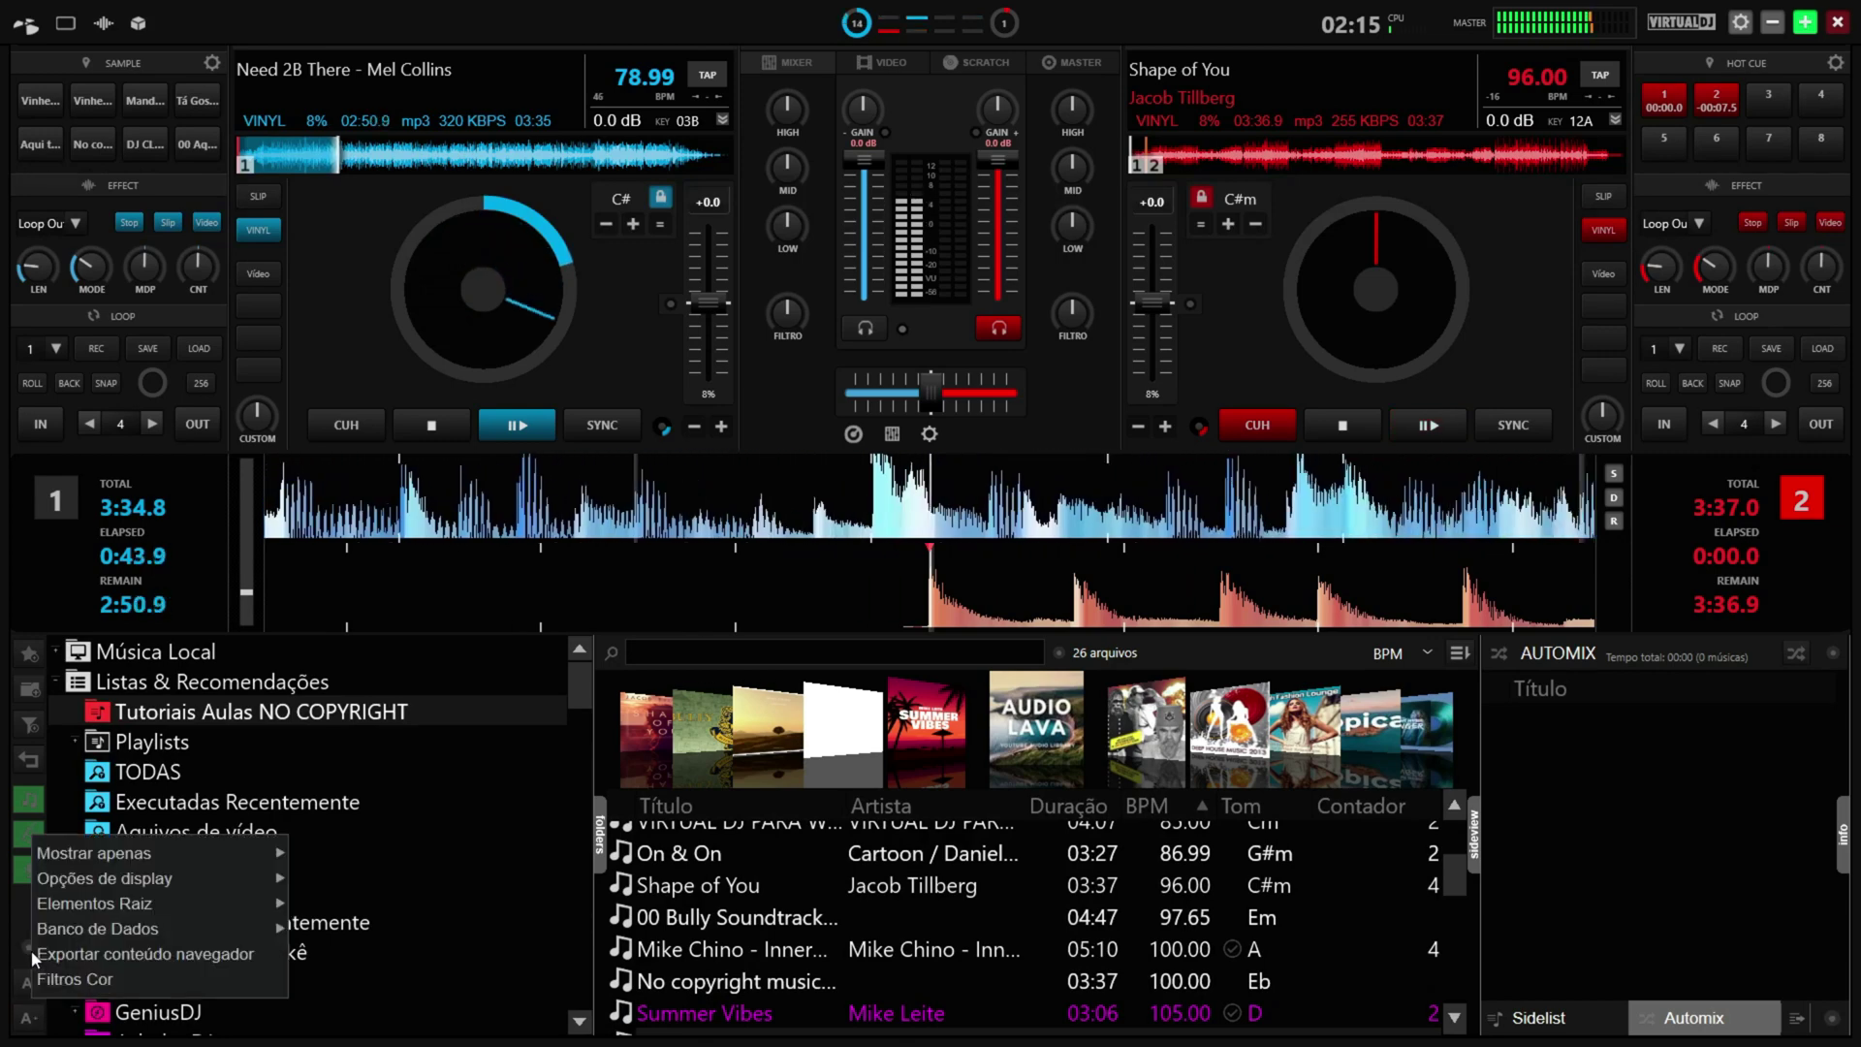
mouse_move(190, 878)
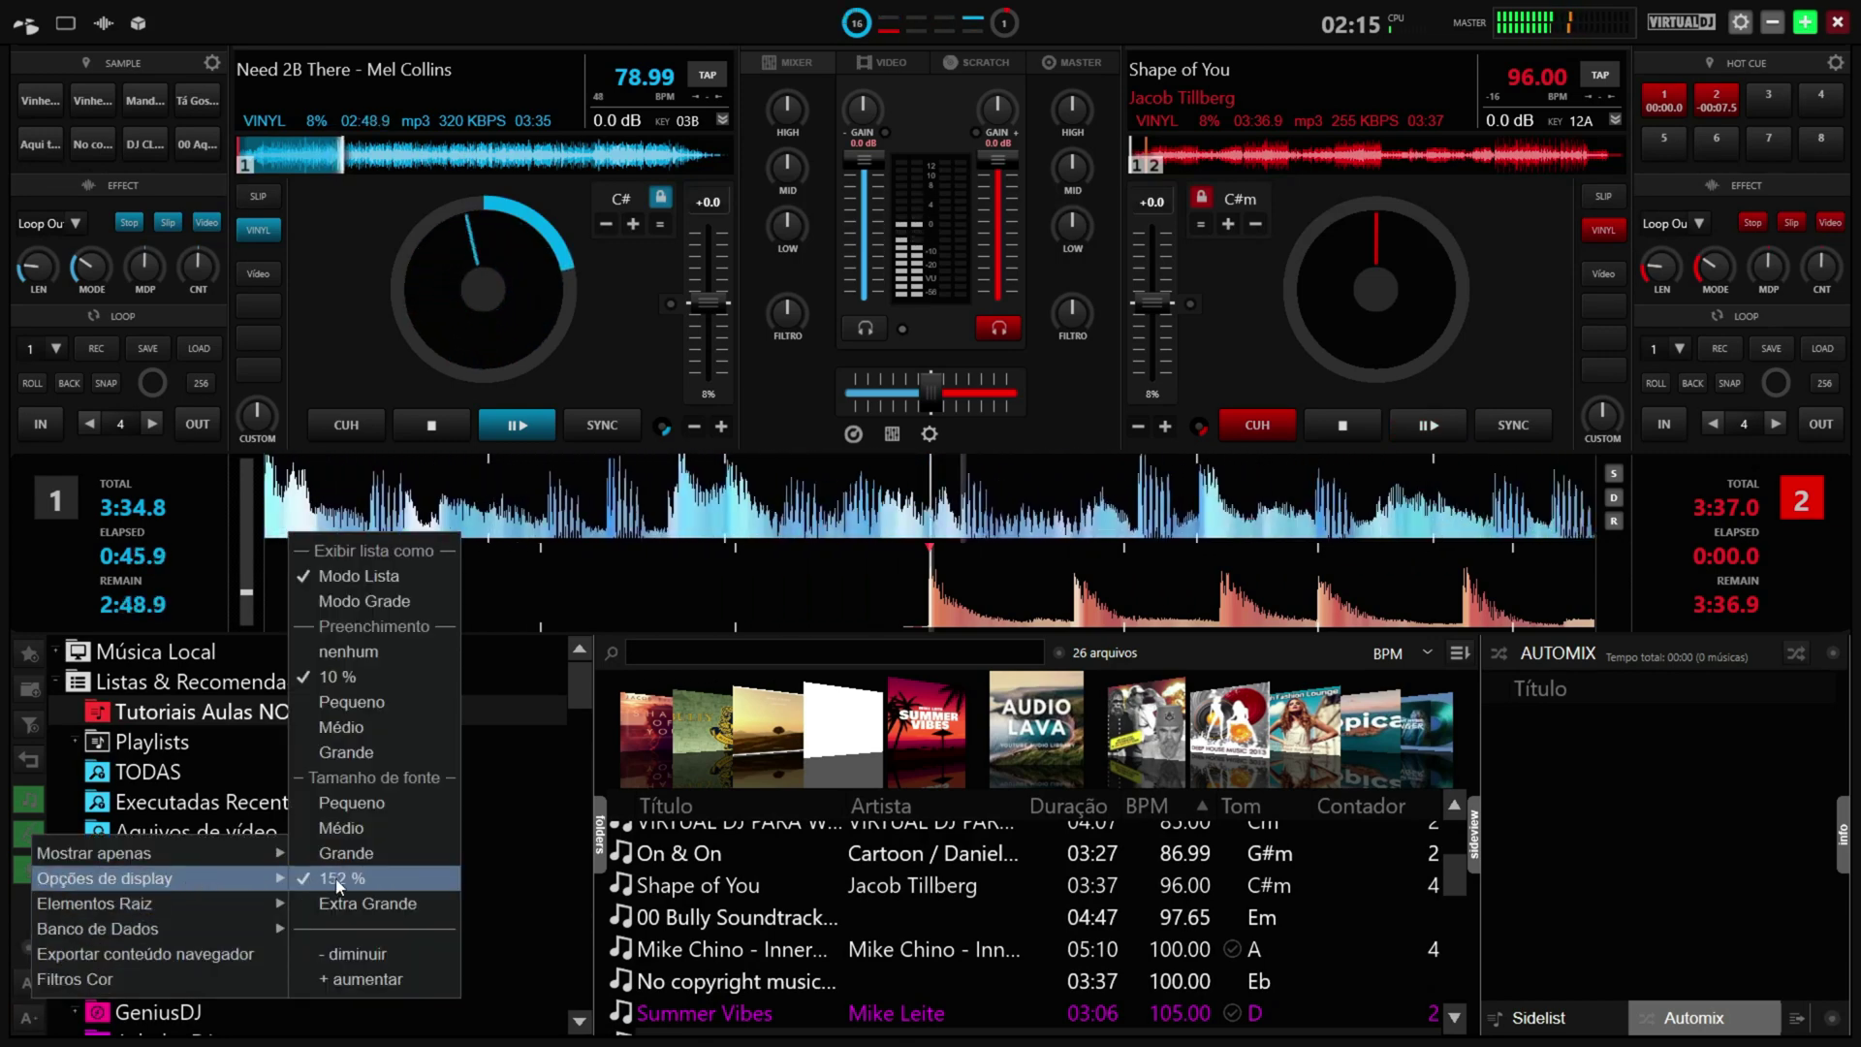
left_click(388, 602)
scroll(310, 847, "down", 3)
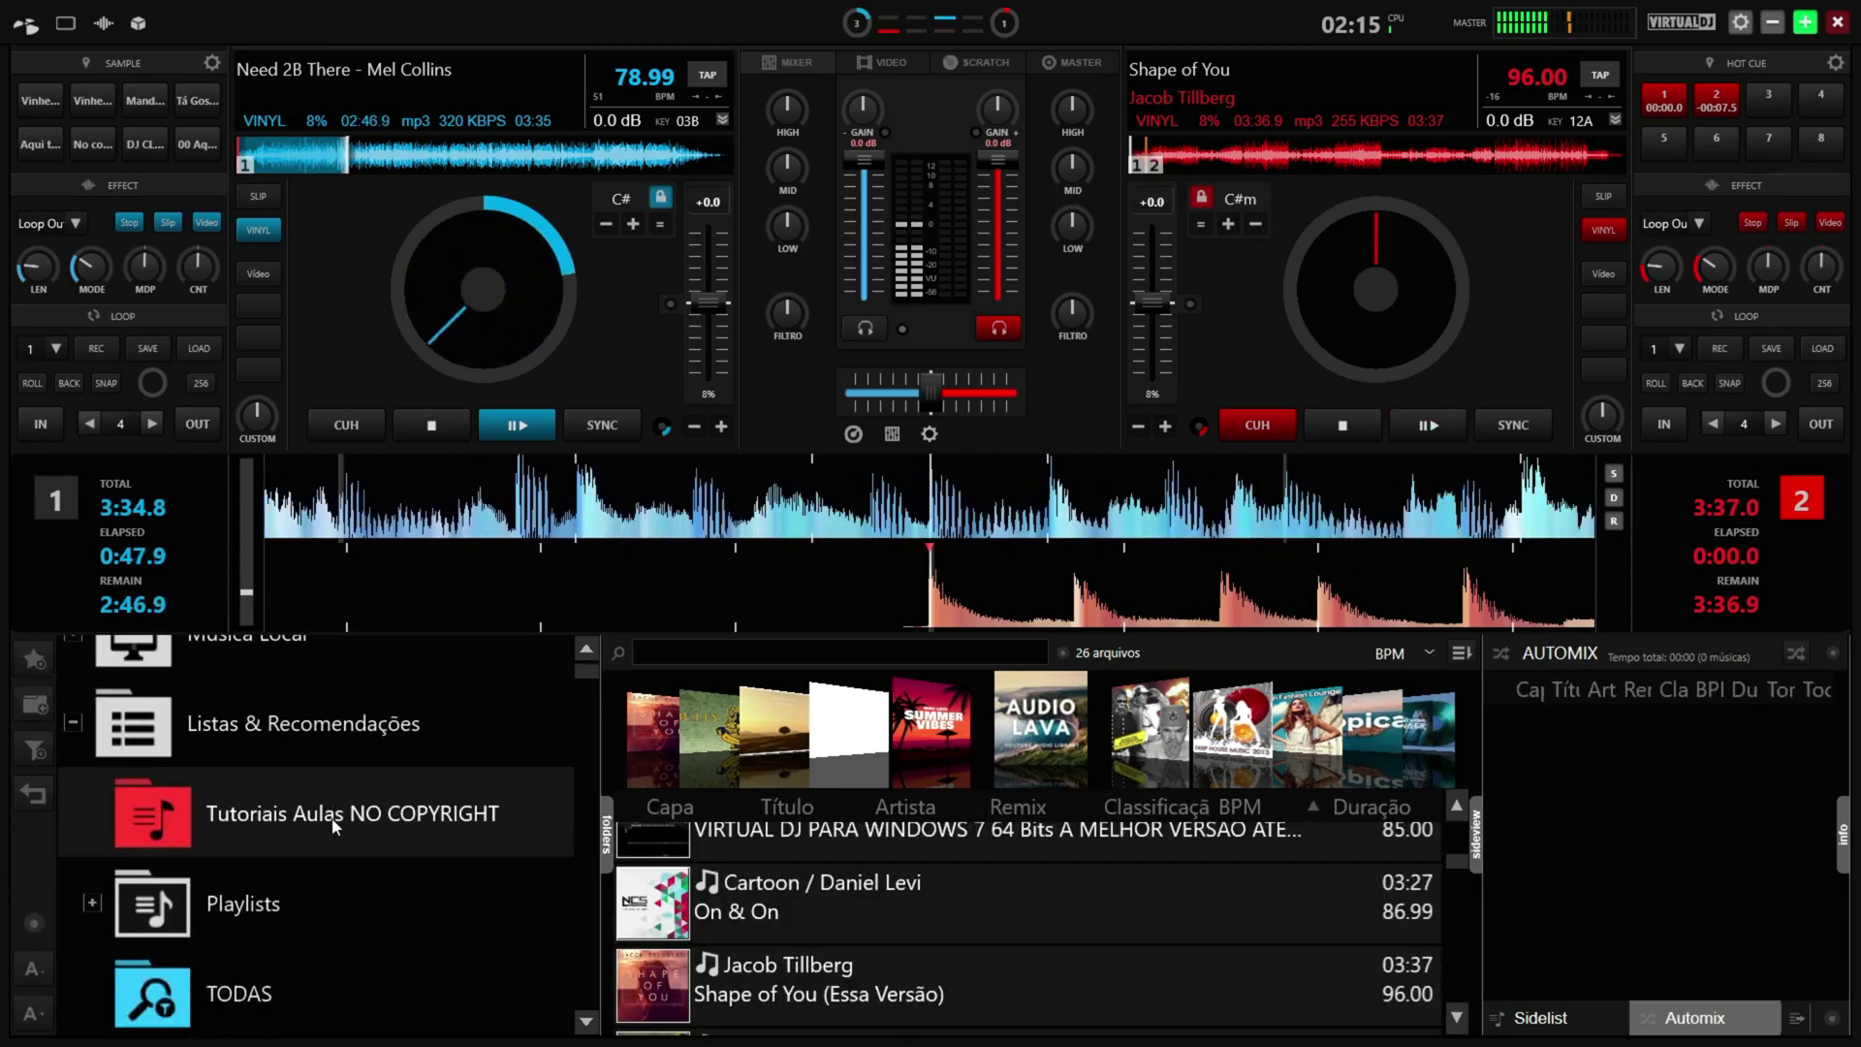
left_click(31, 983)
left_click(31, 983)
left_click(31, 983)
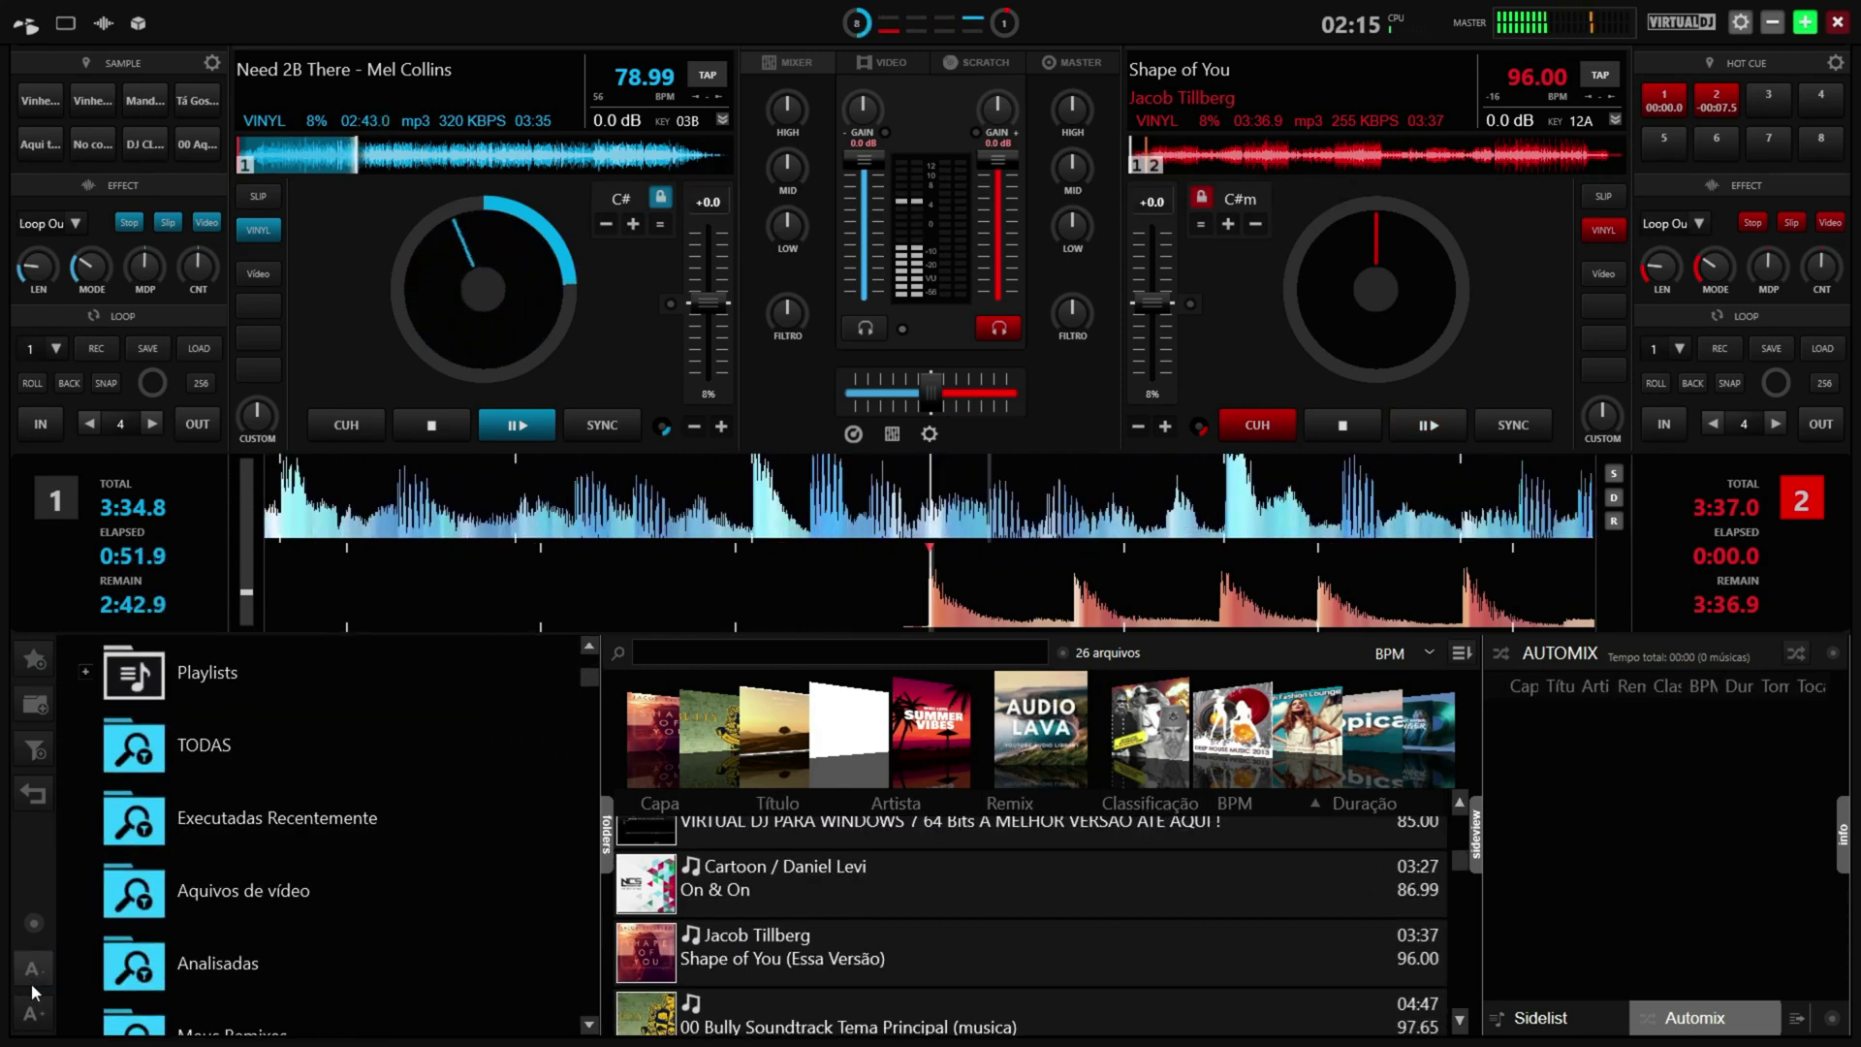
Set the browser's display back to Modo Lista and enlarge its font size by three steps
left_click(33, 923)
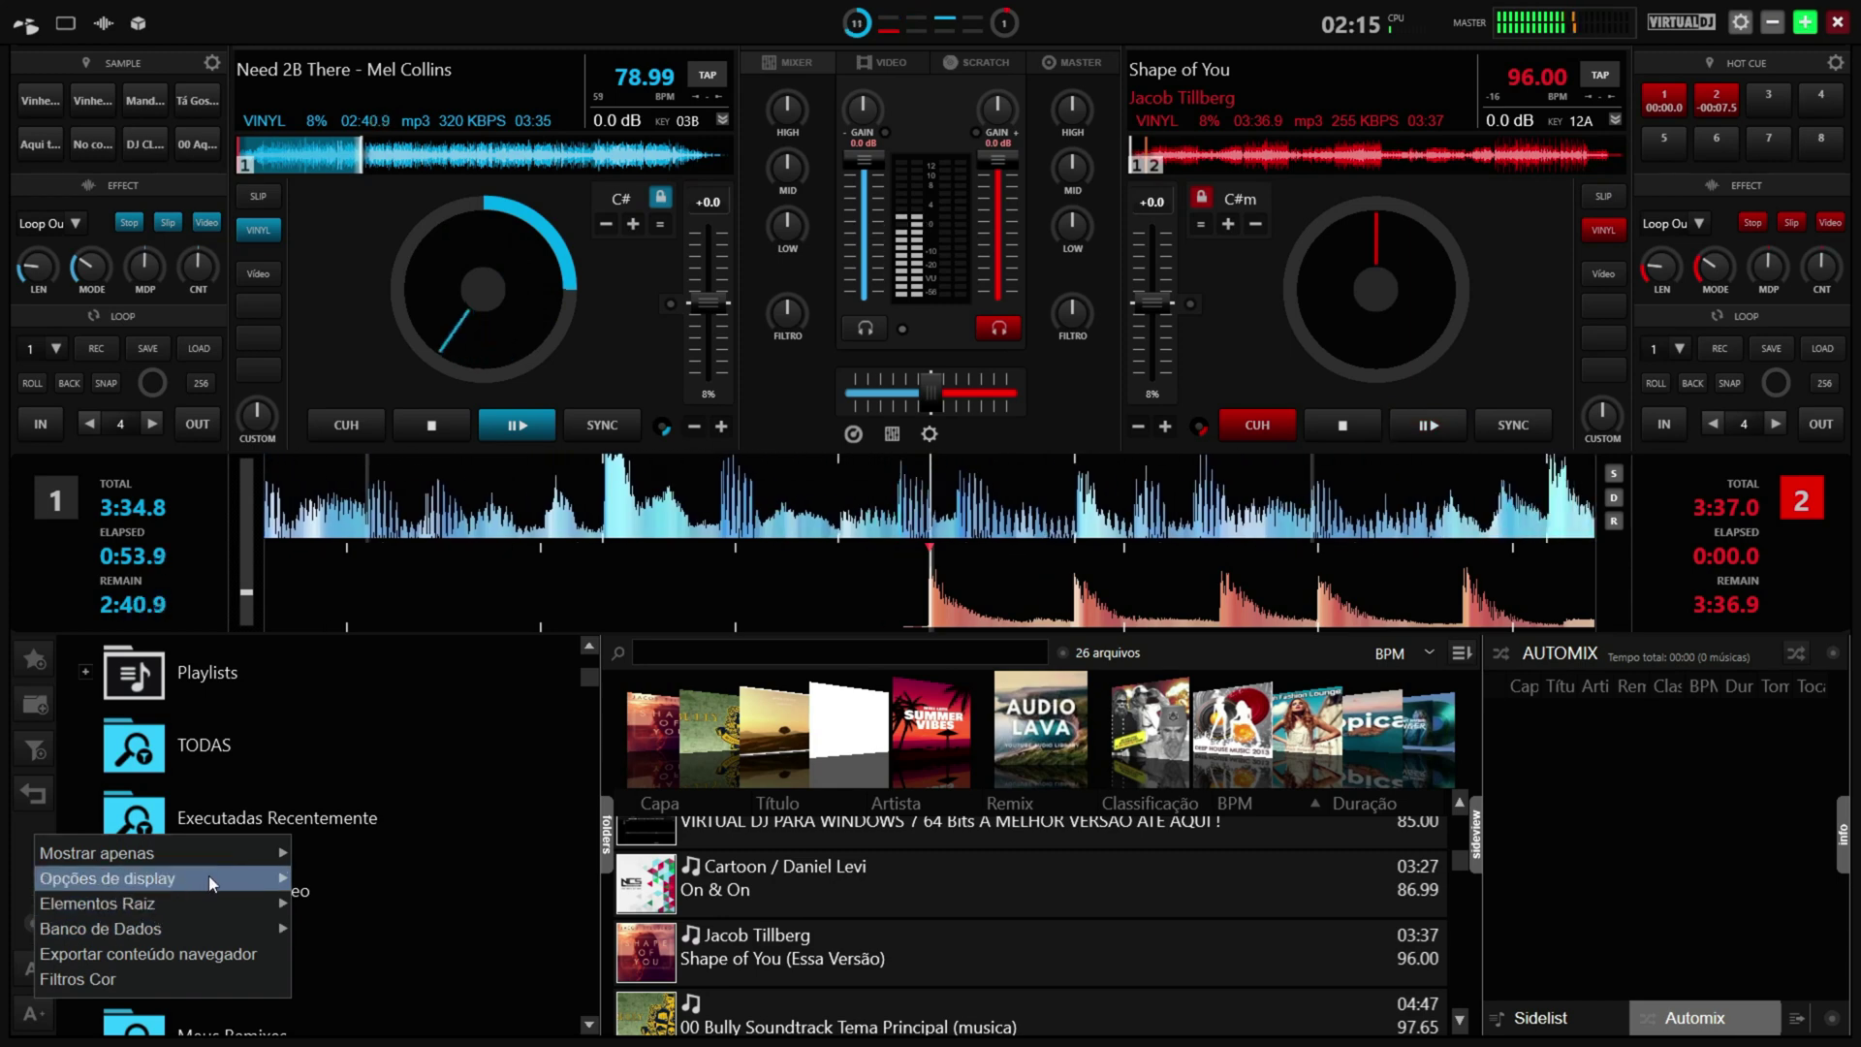
mouse_move(208, 876)
left_click(393, 582)
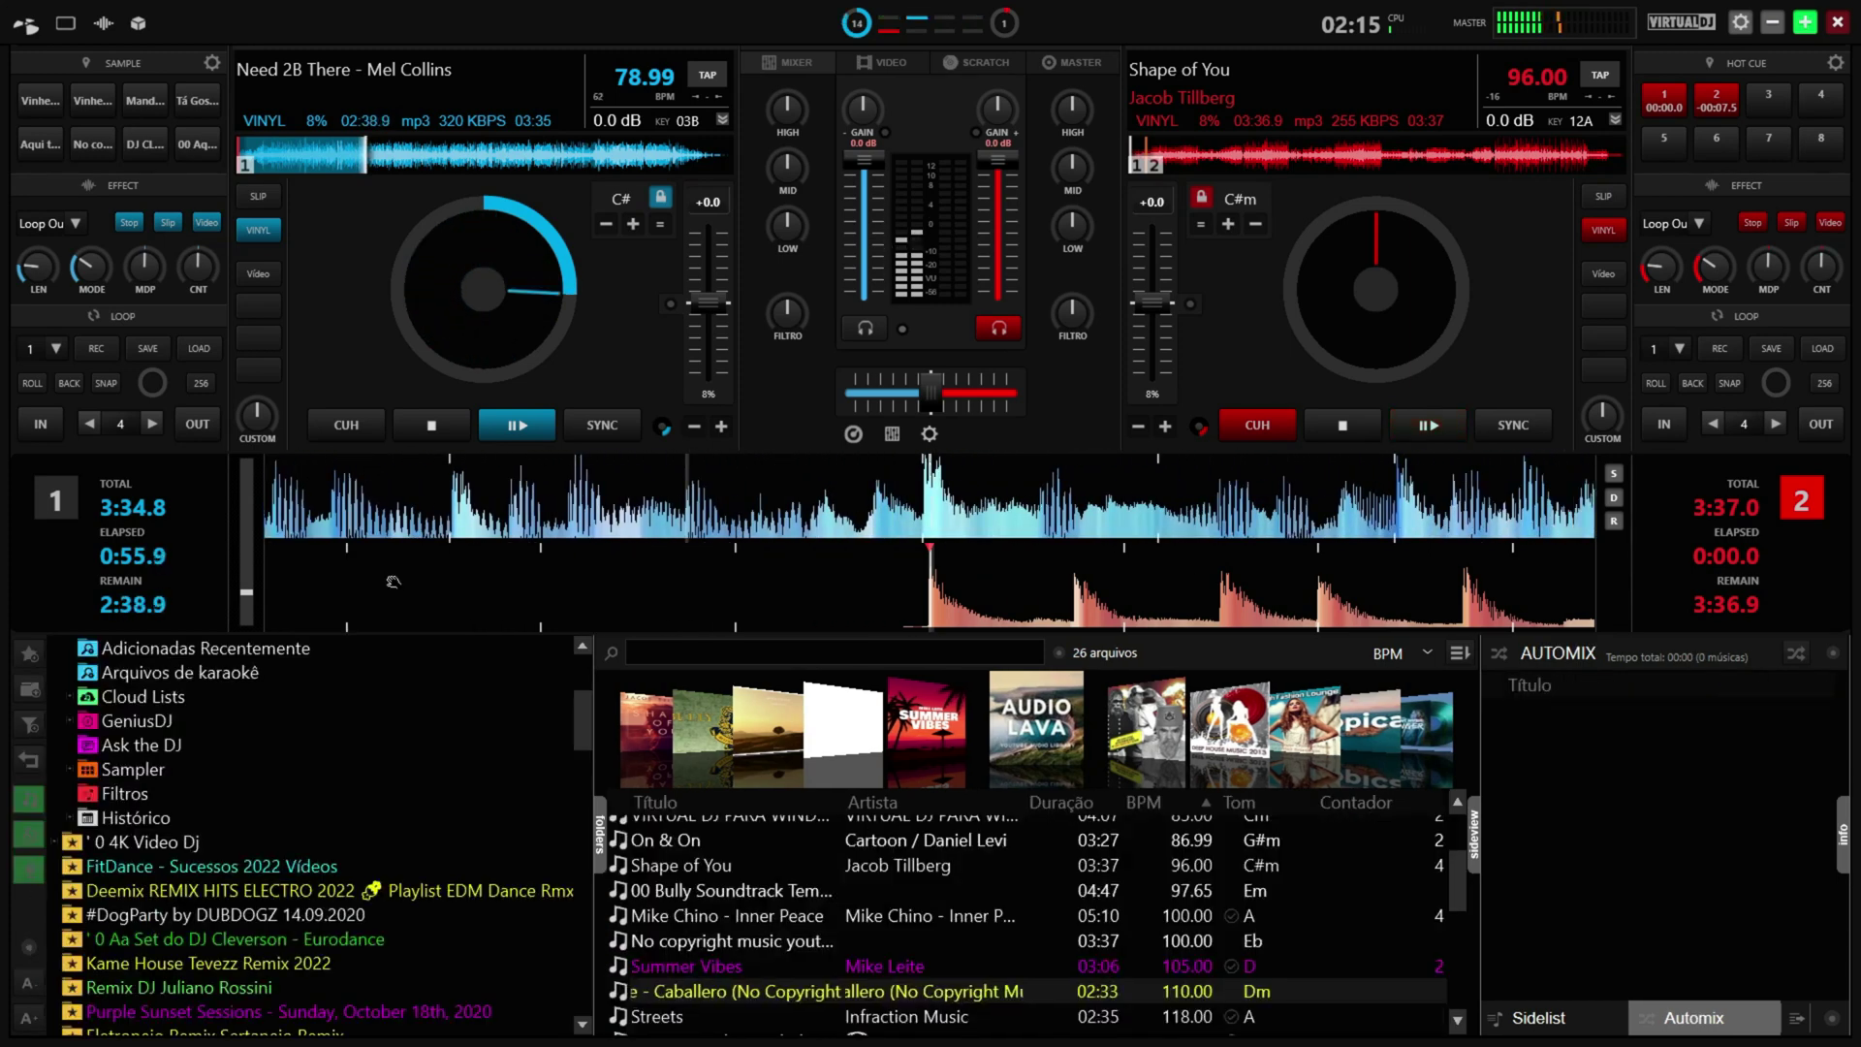
left_click(26, 1020)
left_click(26, 1020)
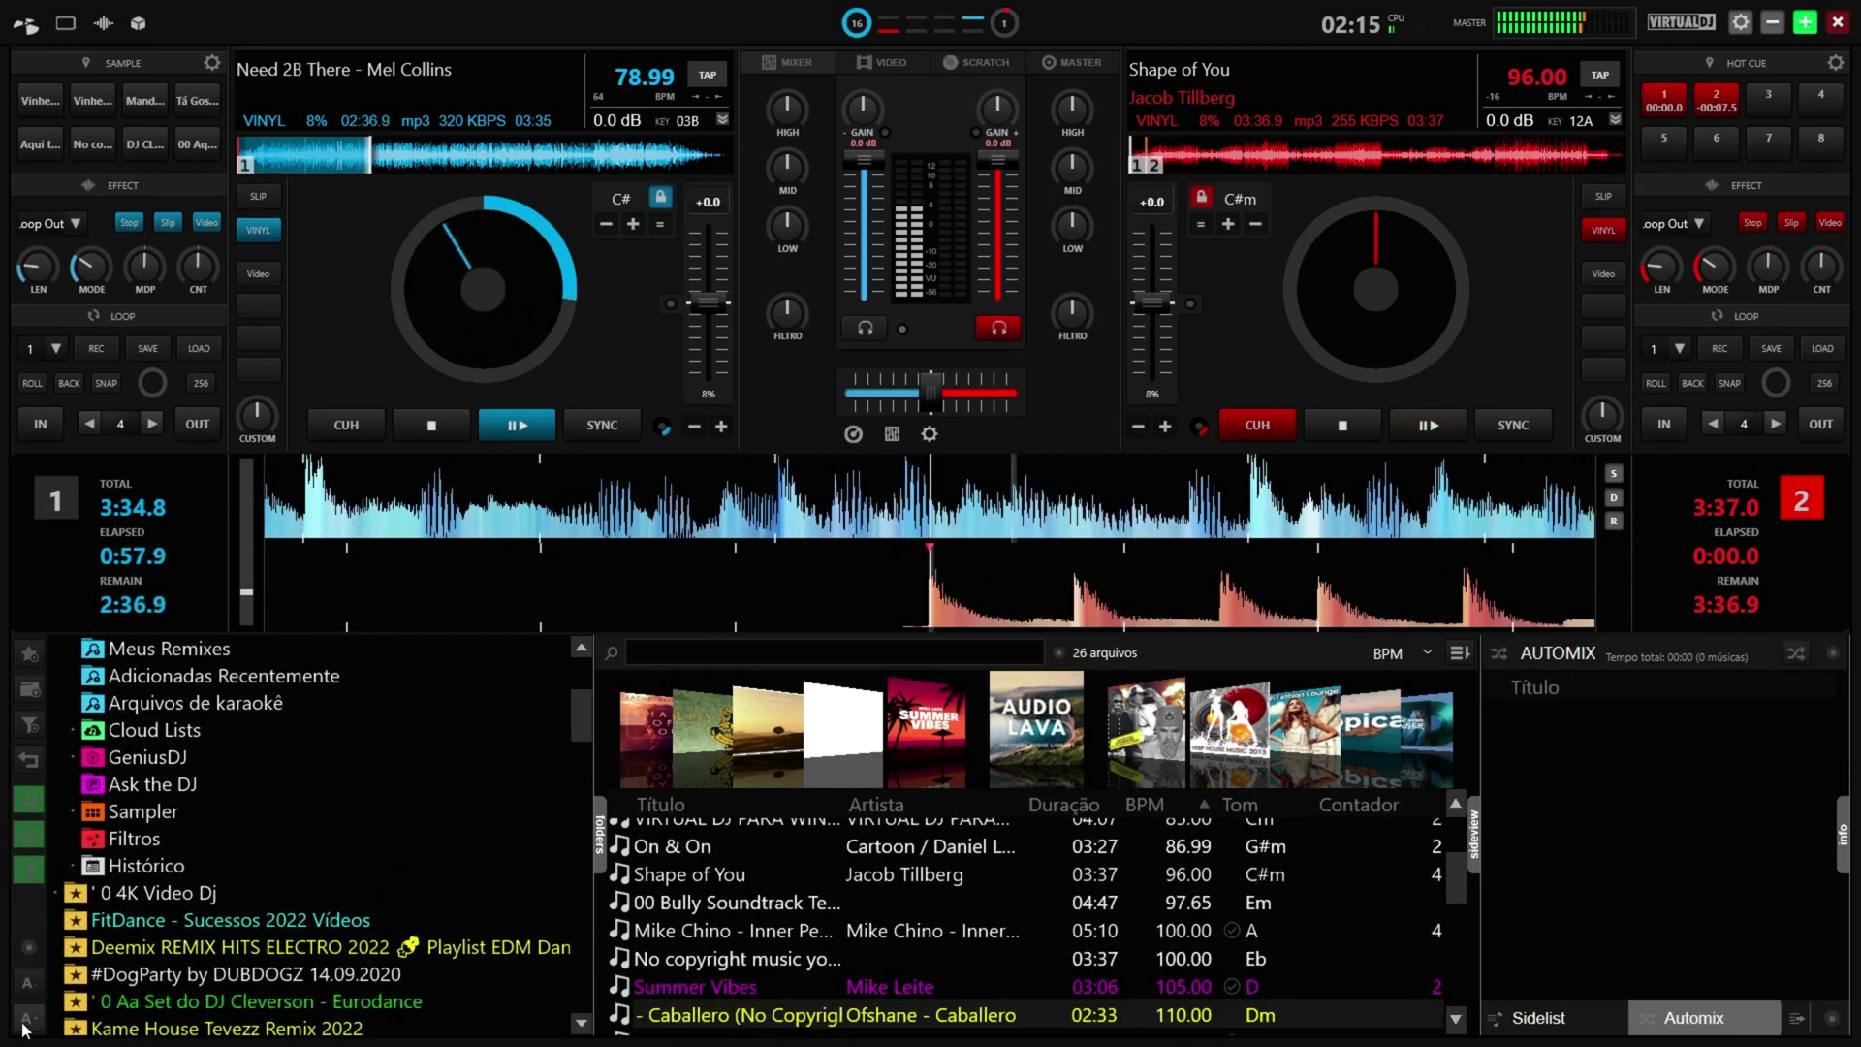
left_click(26, 1020)
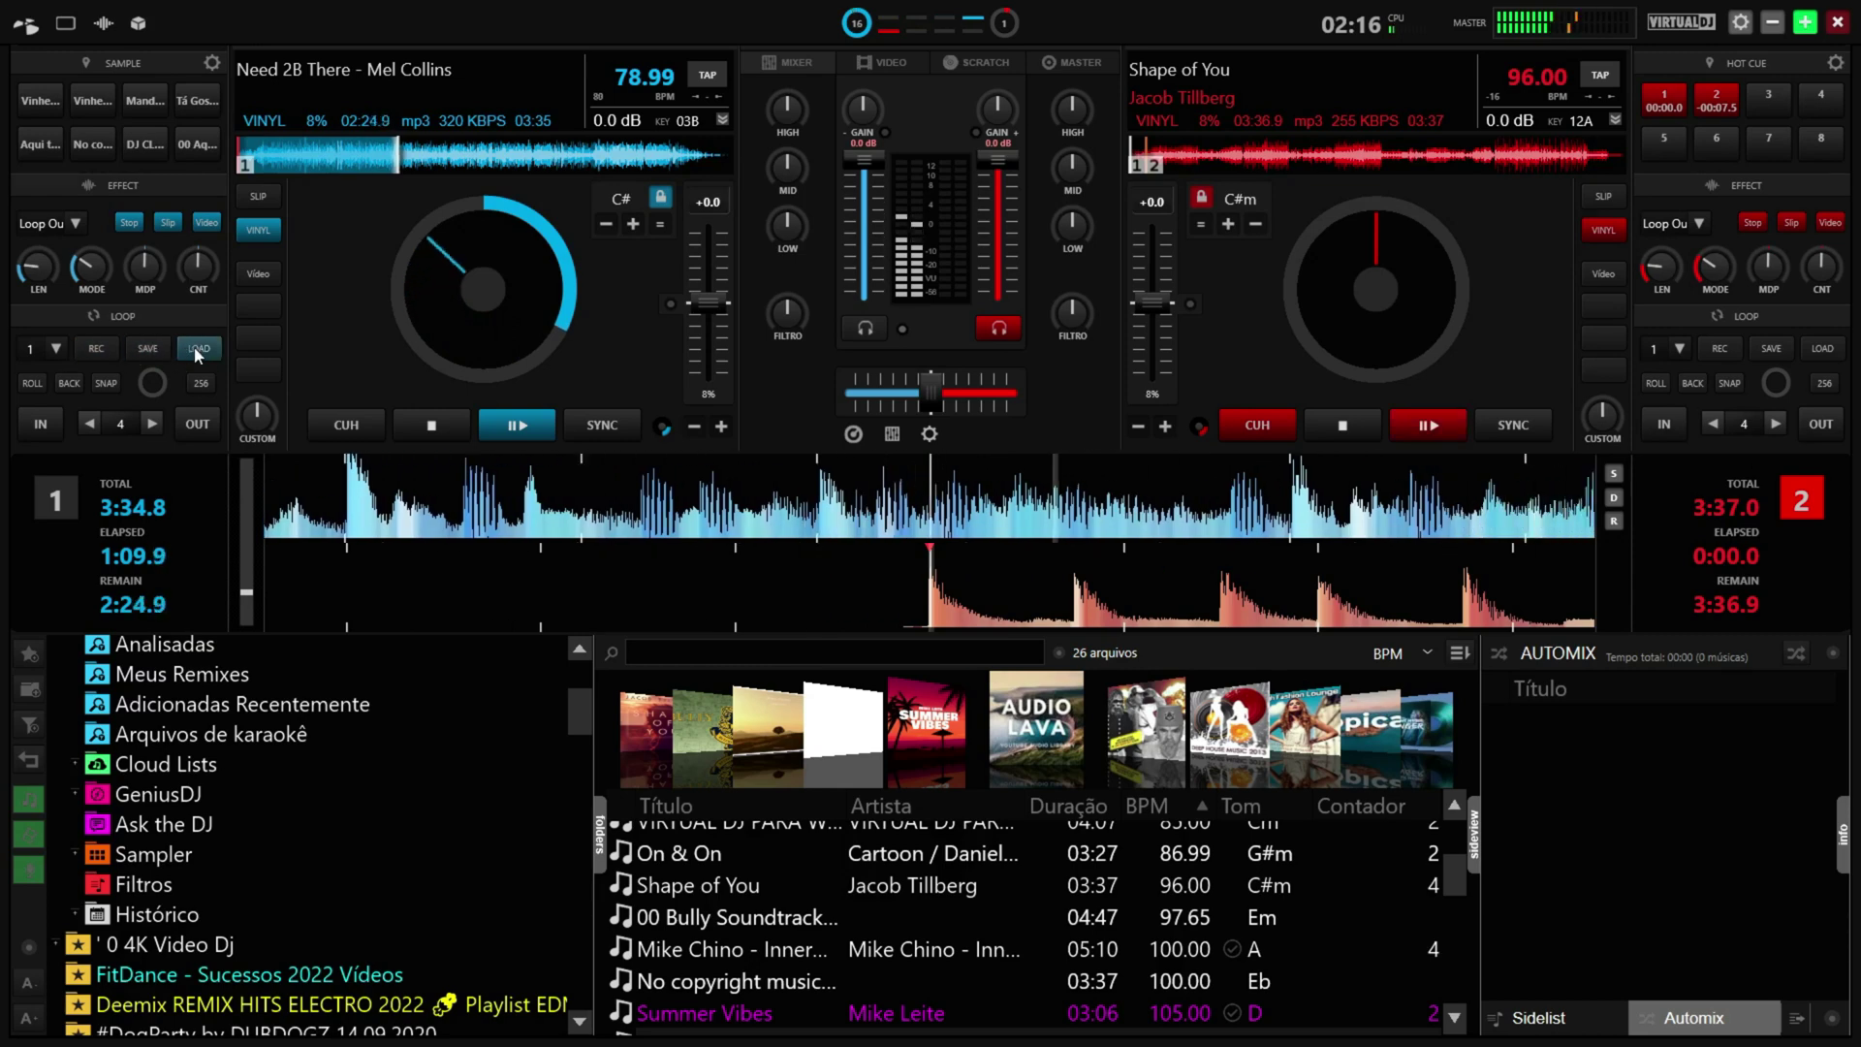
Activate a 4-beat loop on deck 1 and release it
left_click(120, 425)
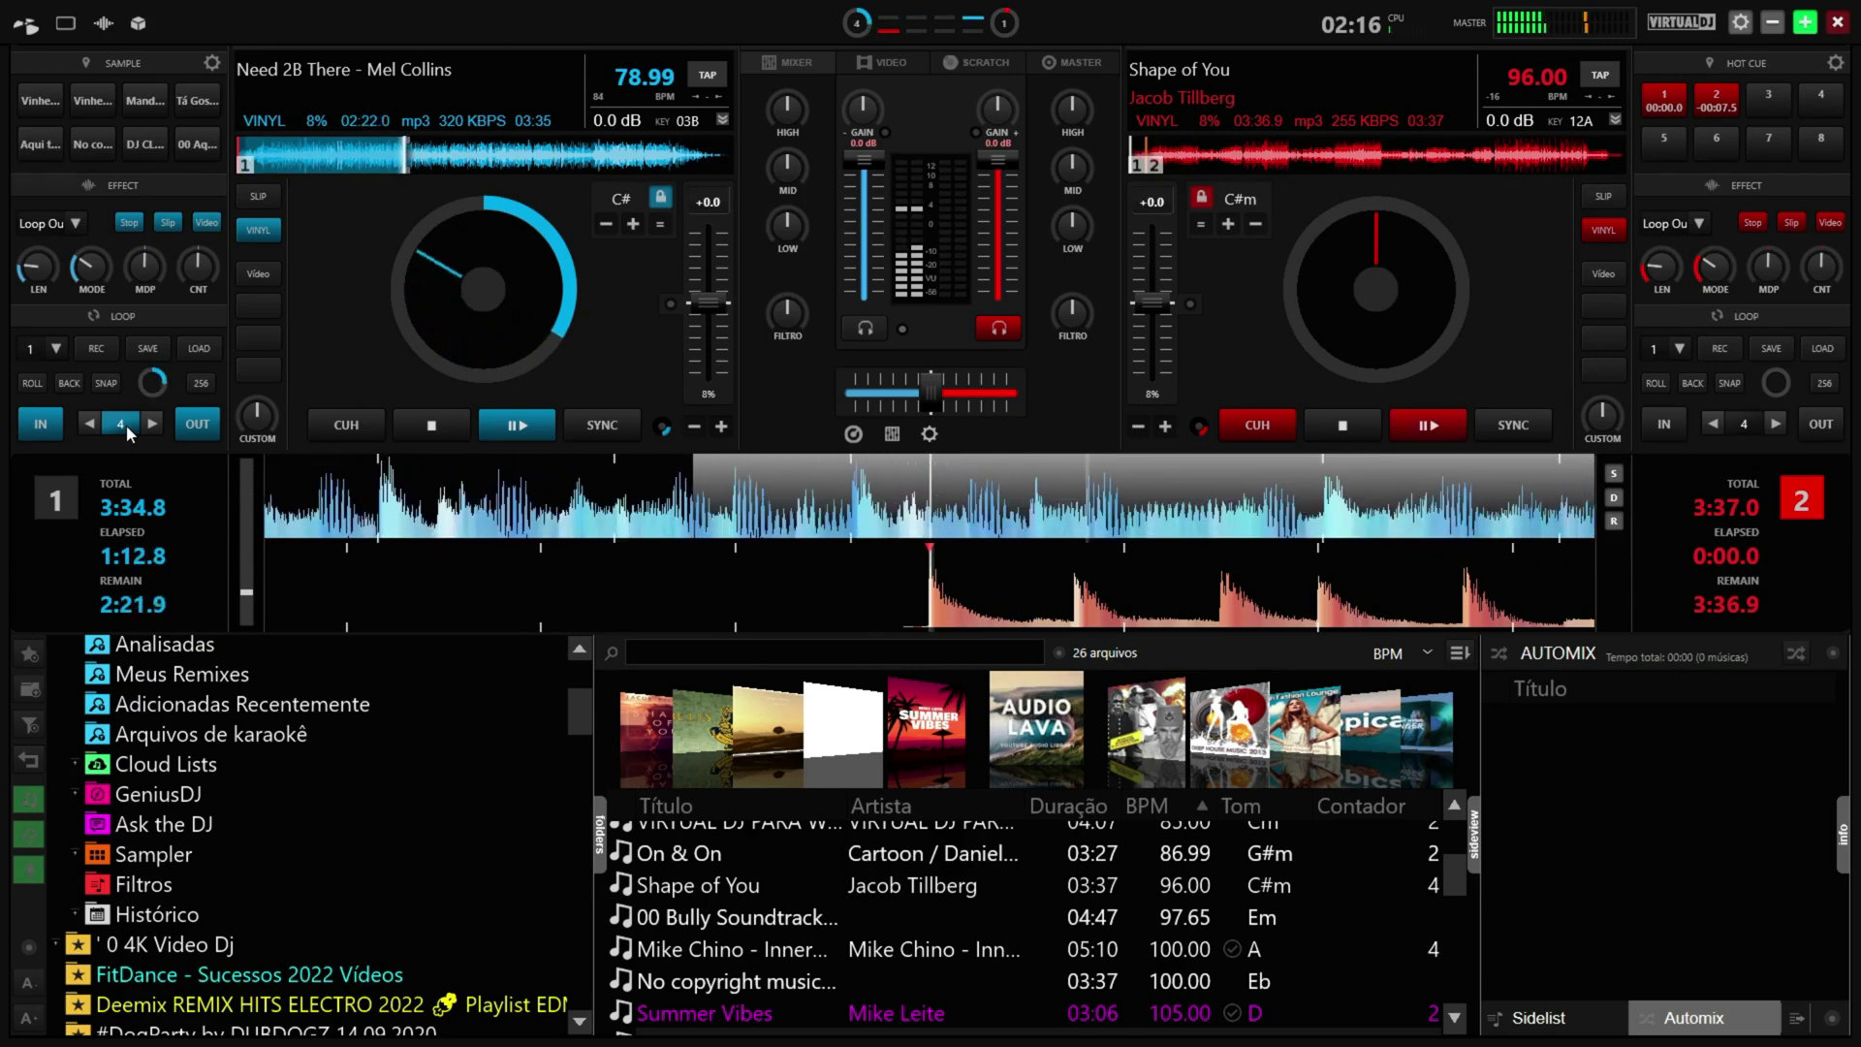
left_click(126, 424)
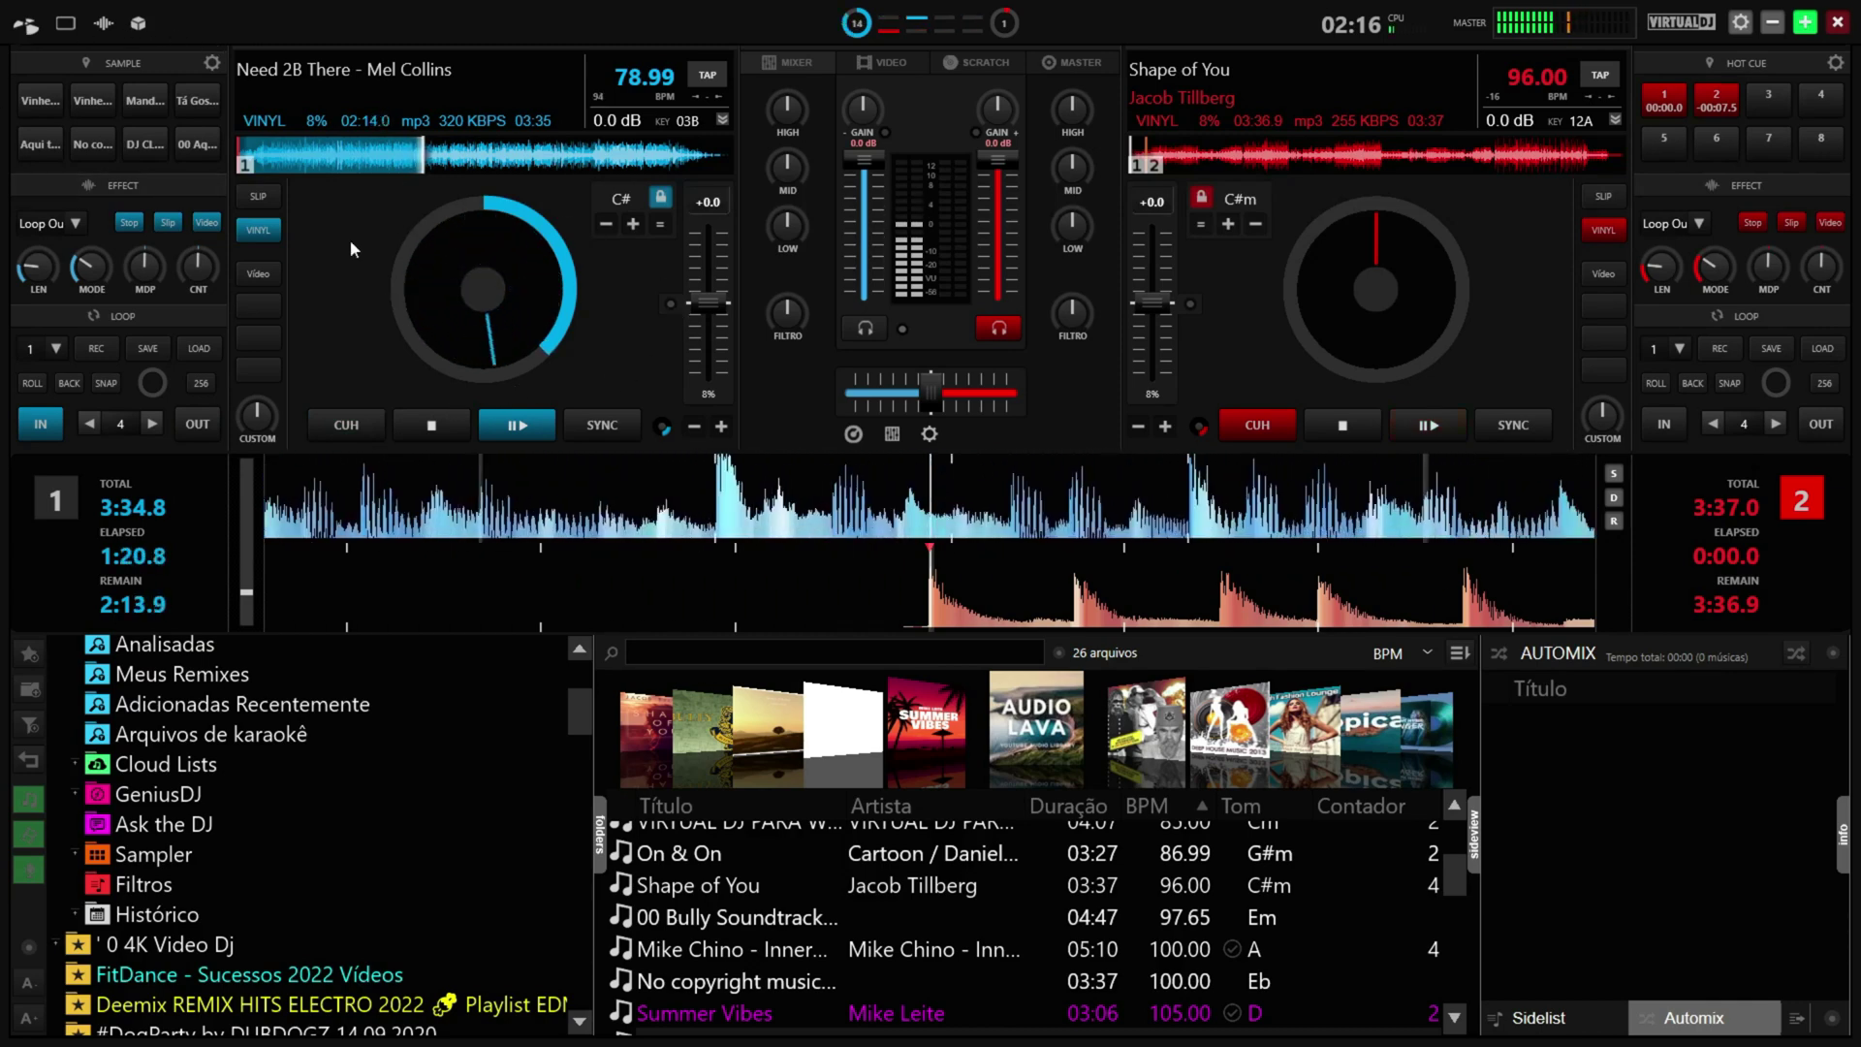
Try the Raw tint on the skin, followed by the Default tint
left_click(38, 33)
mouse_move(113, 60)
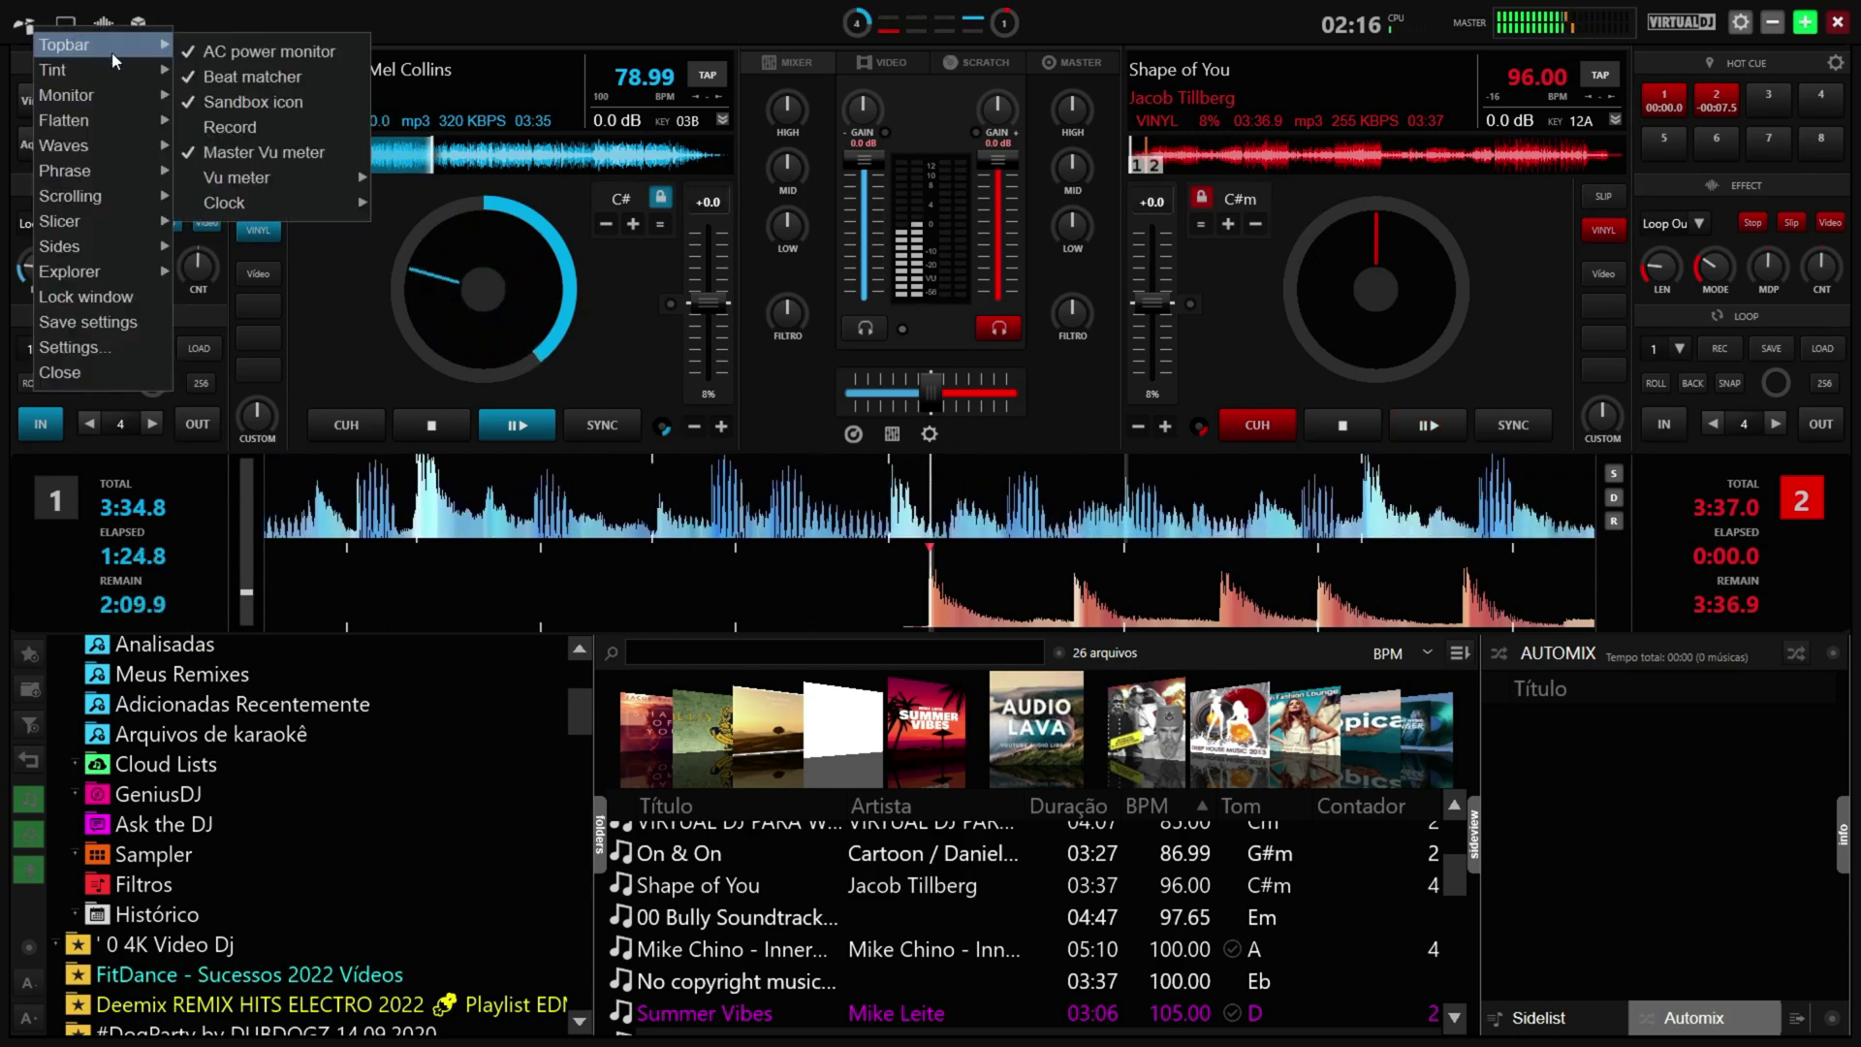
mouse_move(276, 198)
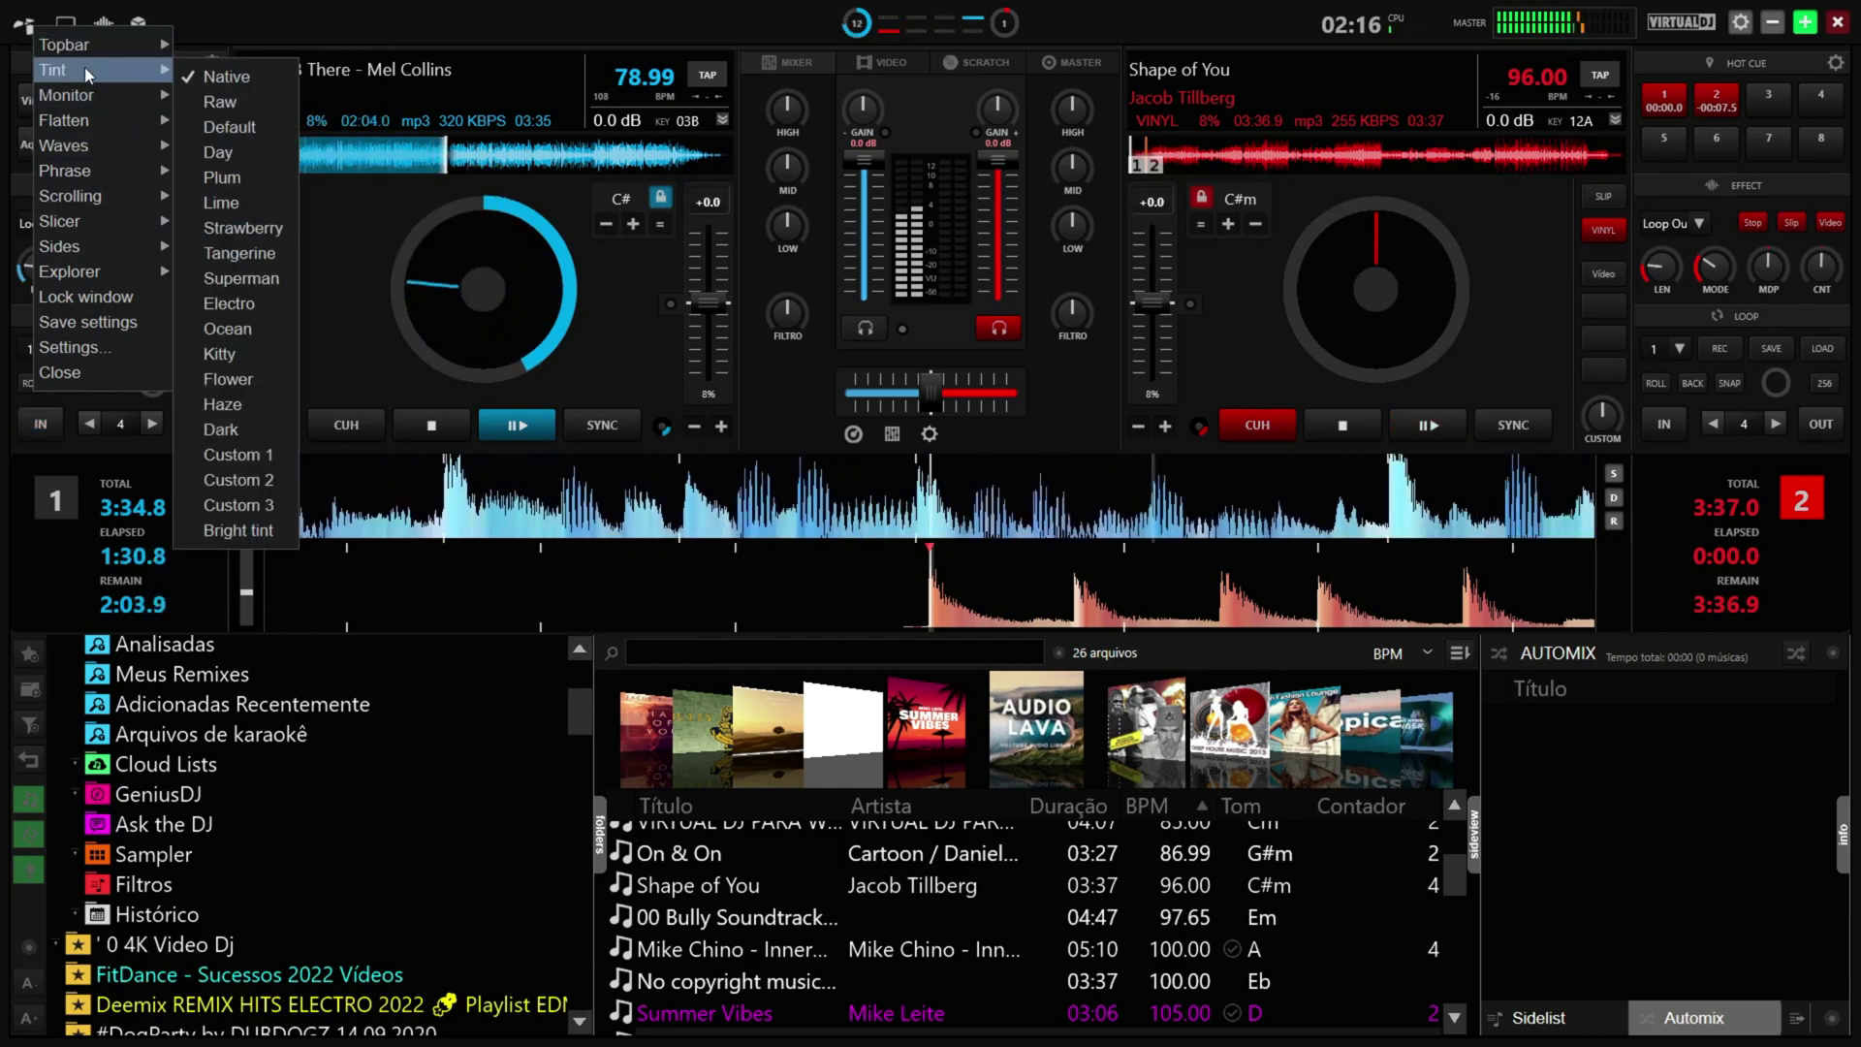
left_click(258, 103)
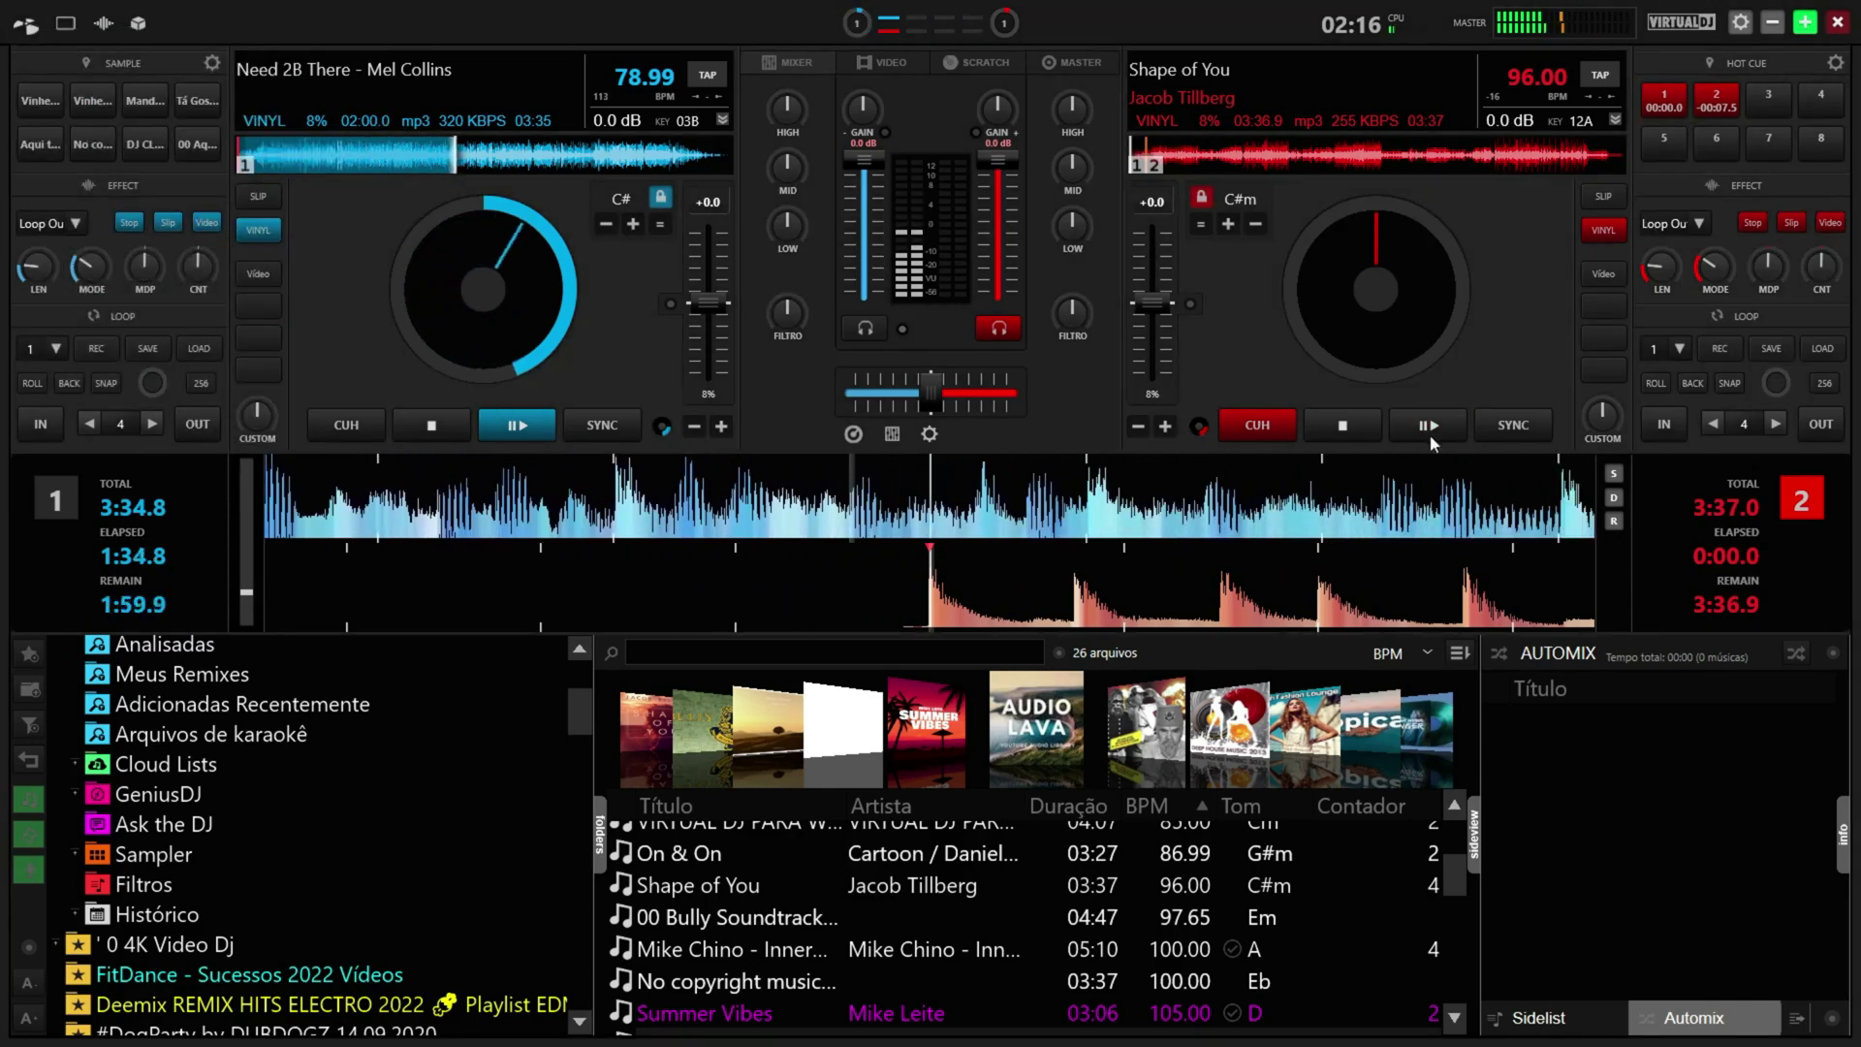
left_click(26, 25)
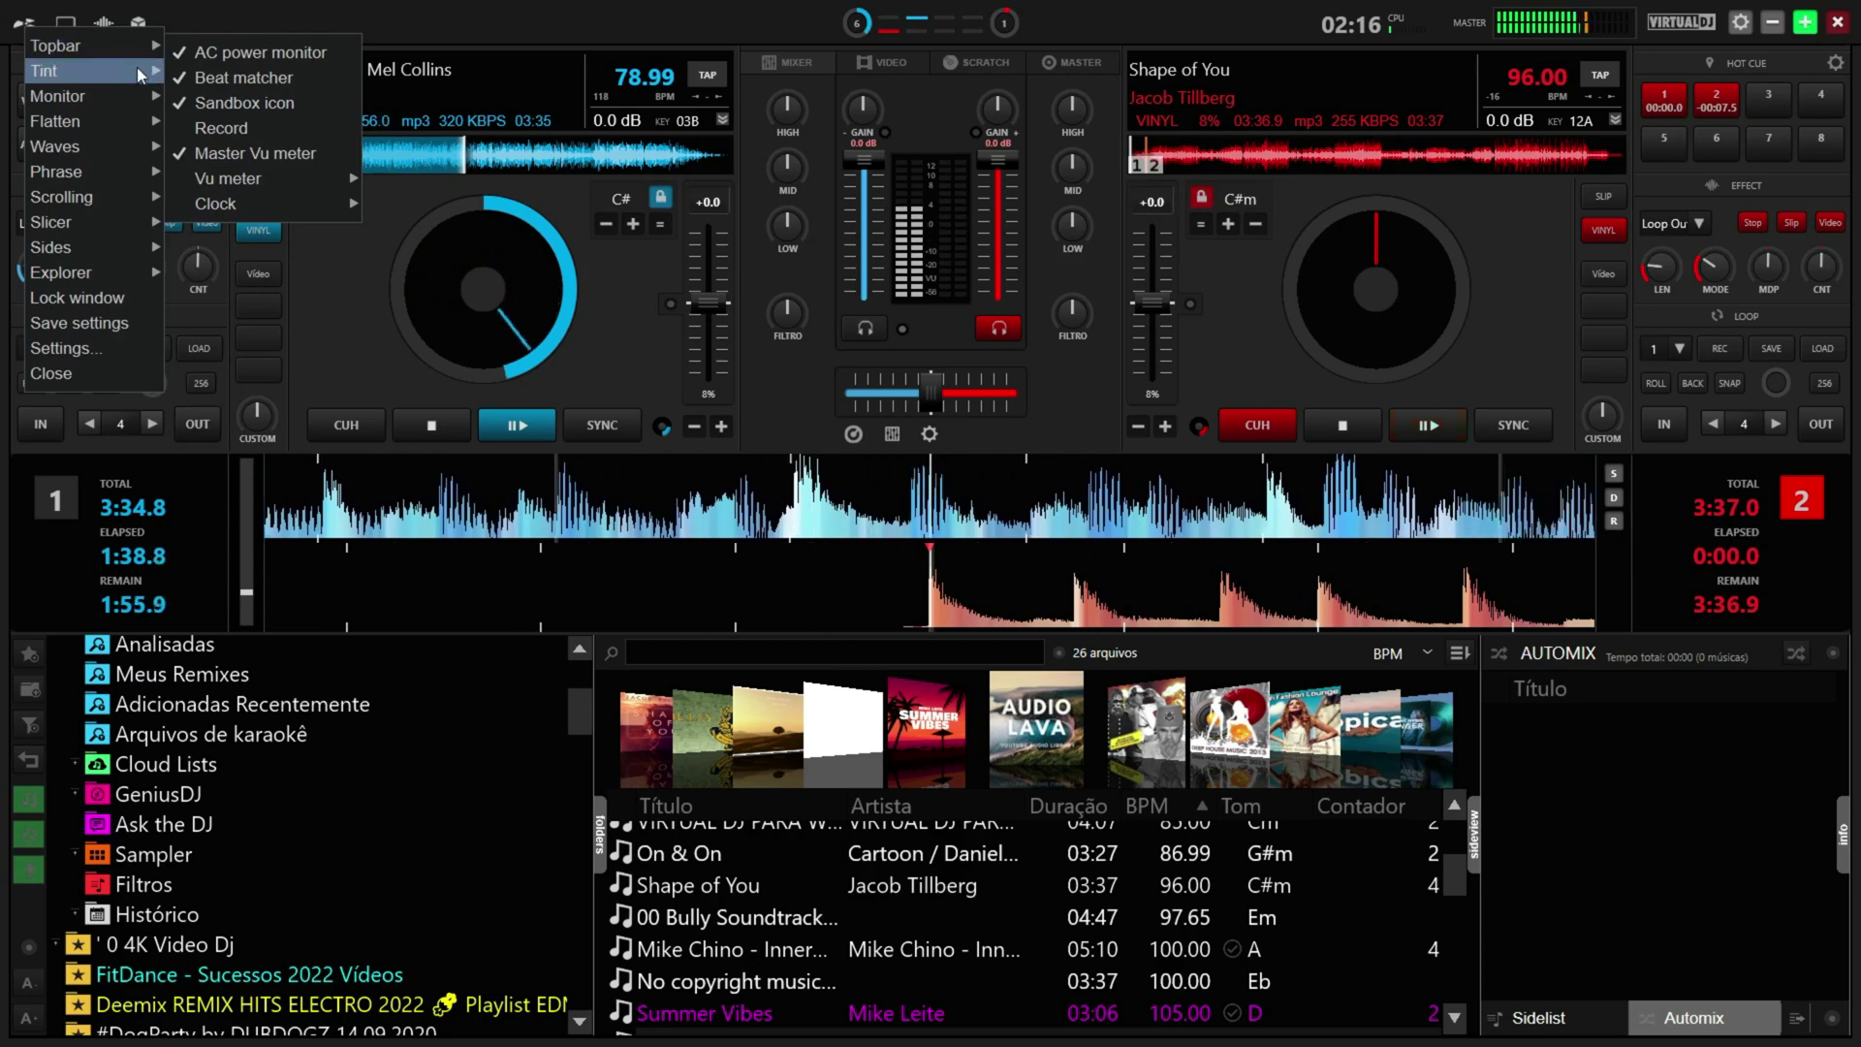
left_click(282, 131)
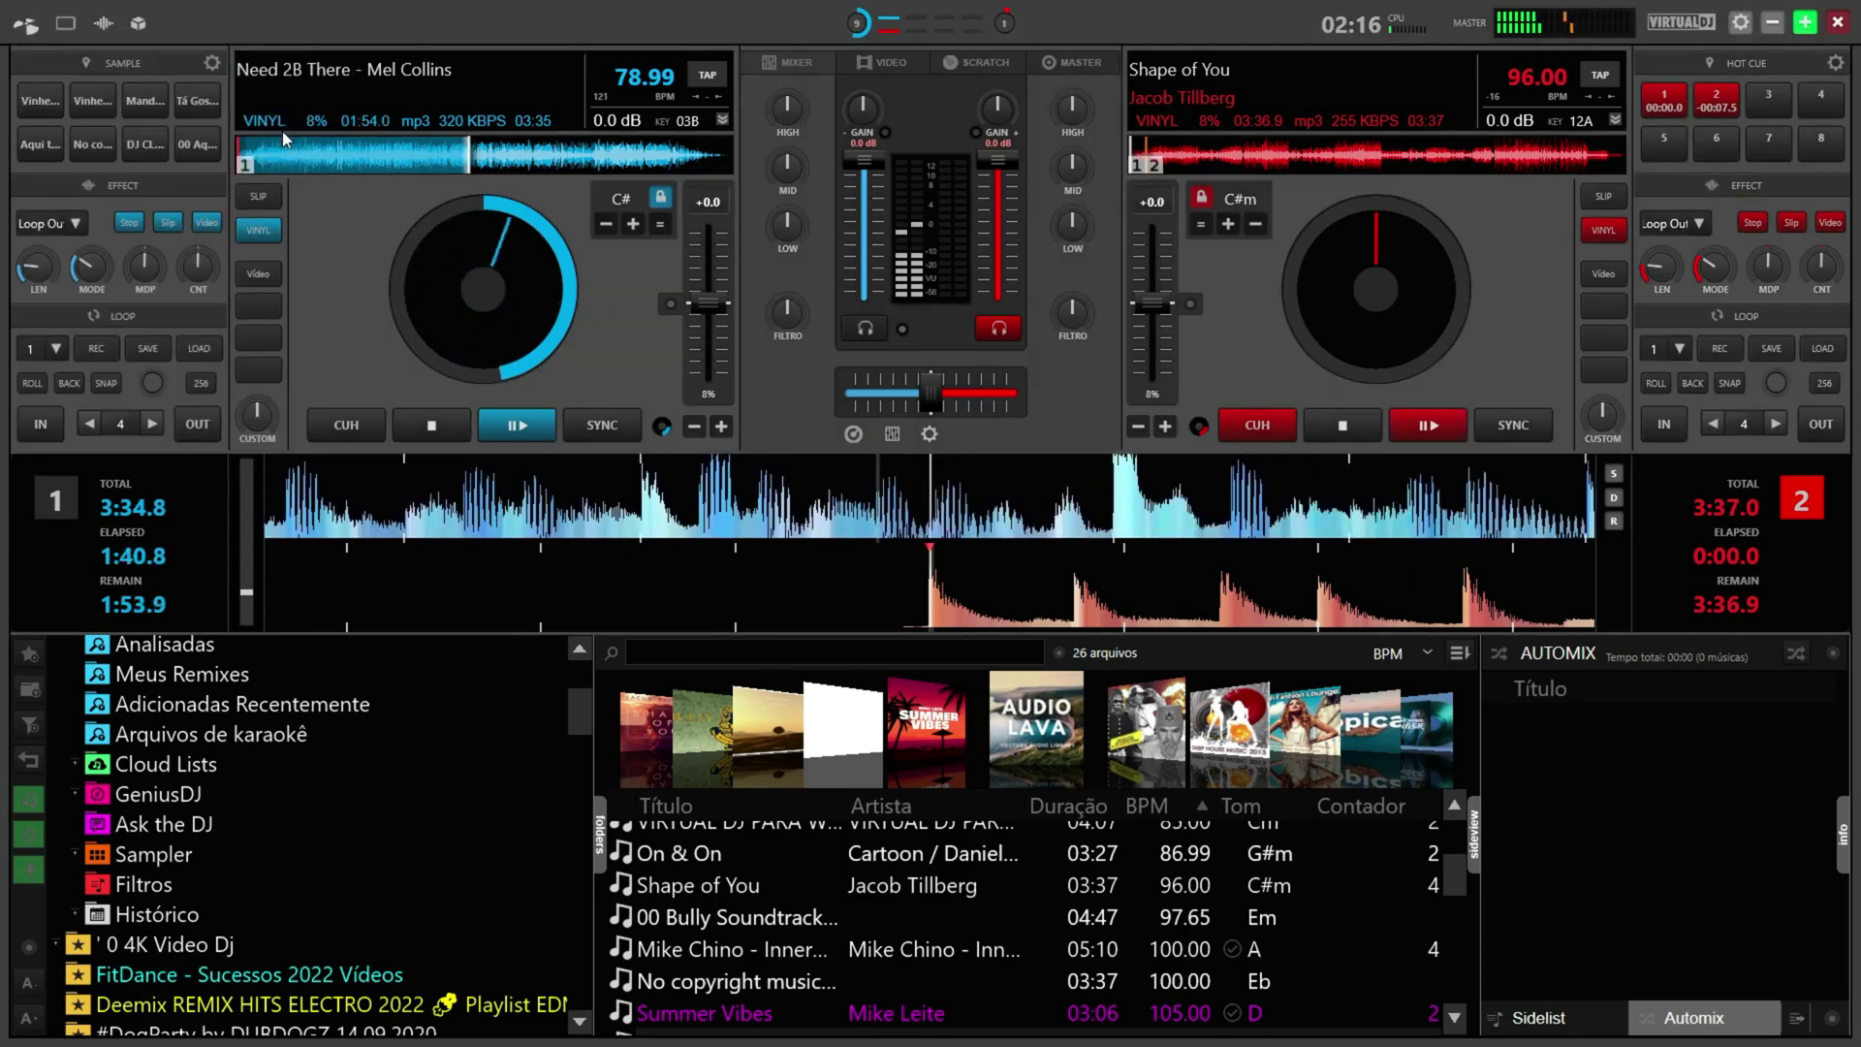
Preview the skin in the Day tint and in the Plum tint
left_click(25, 29)
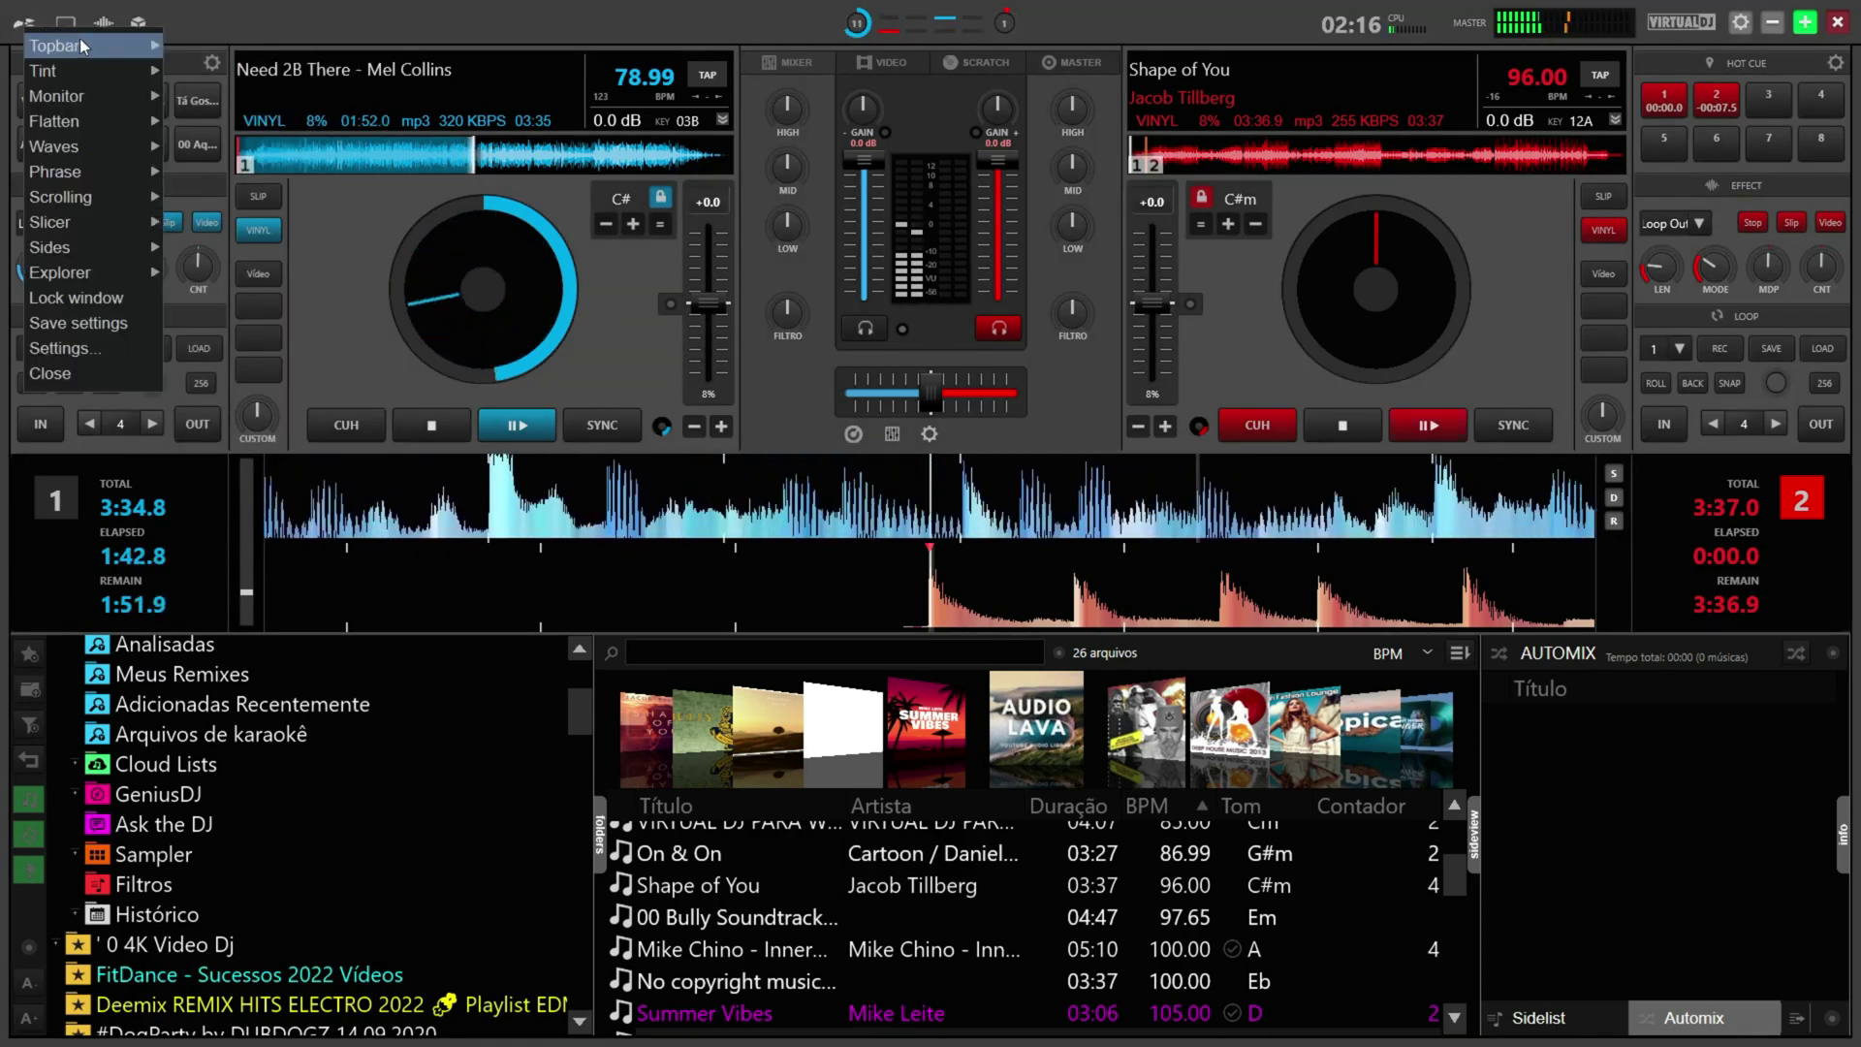
mouse_move(116, 70)
left_click(213, 155)
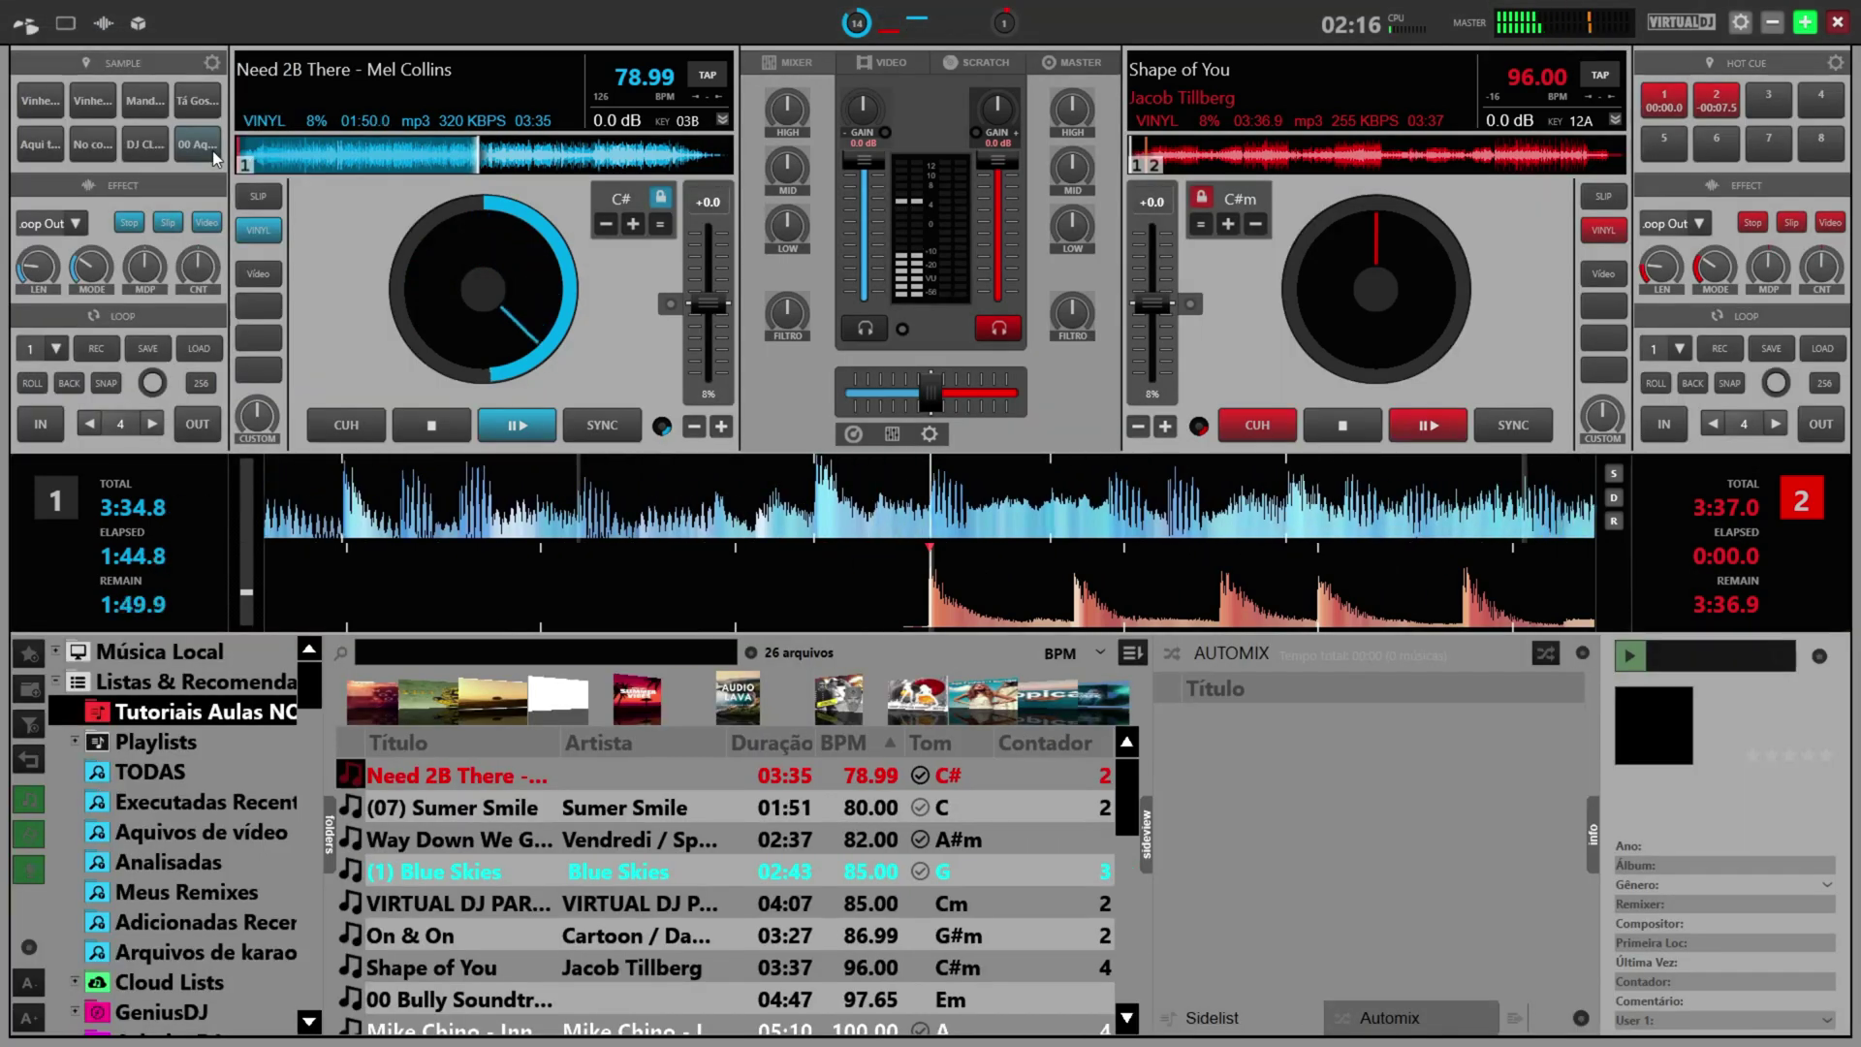
left_click(27, 24)
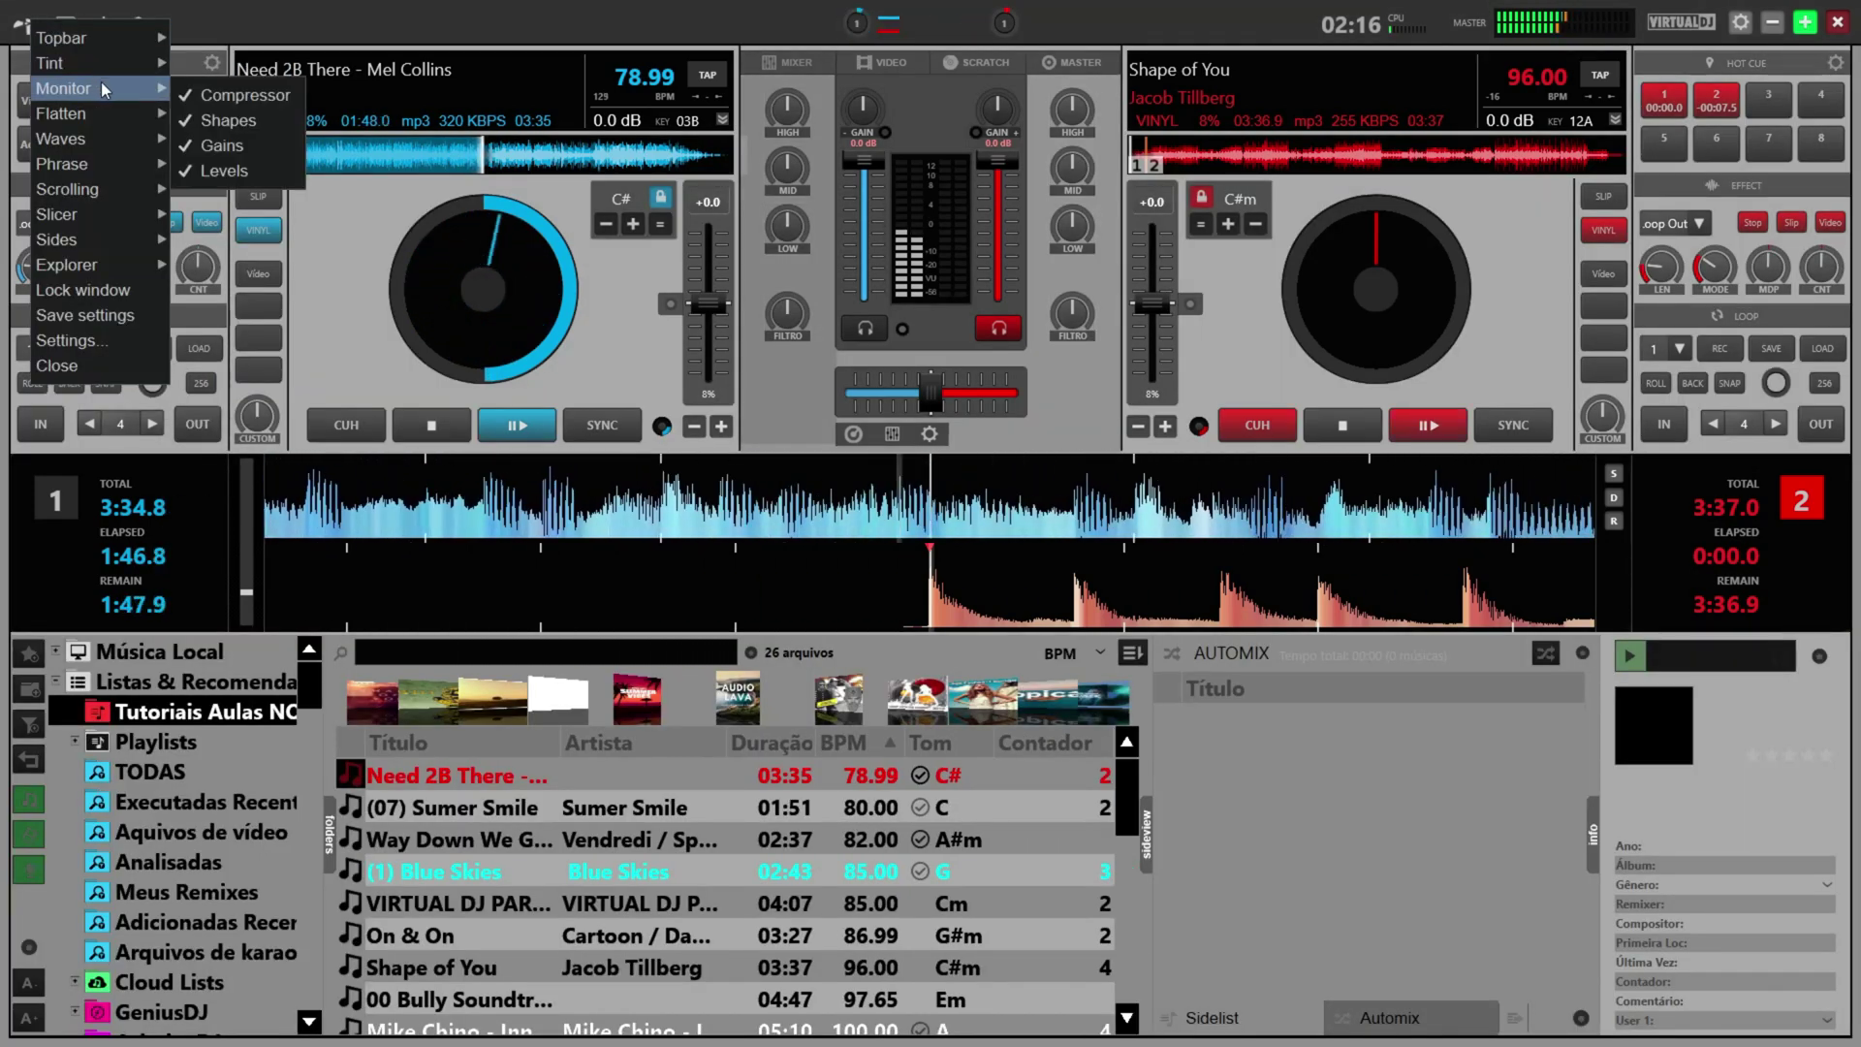
mouse_move(131, 64)
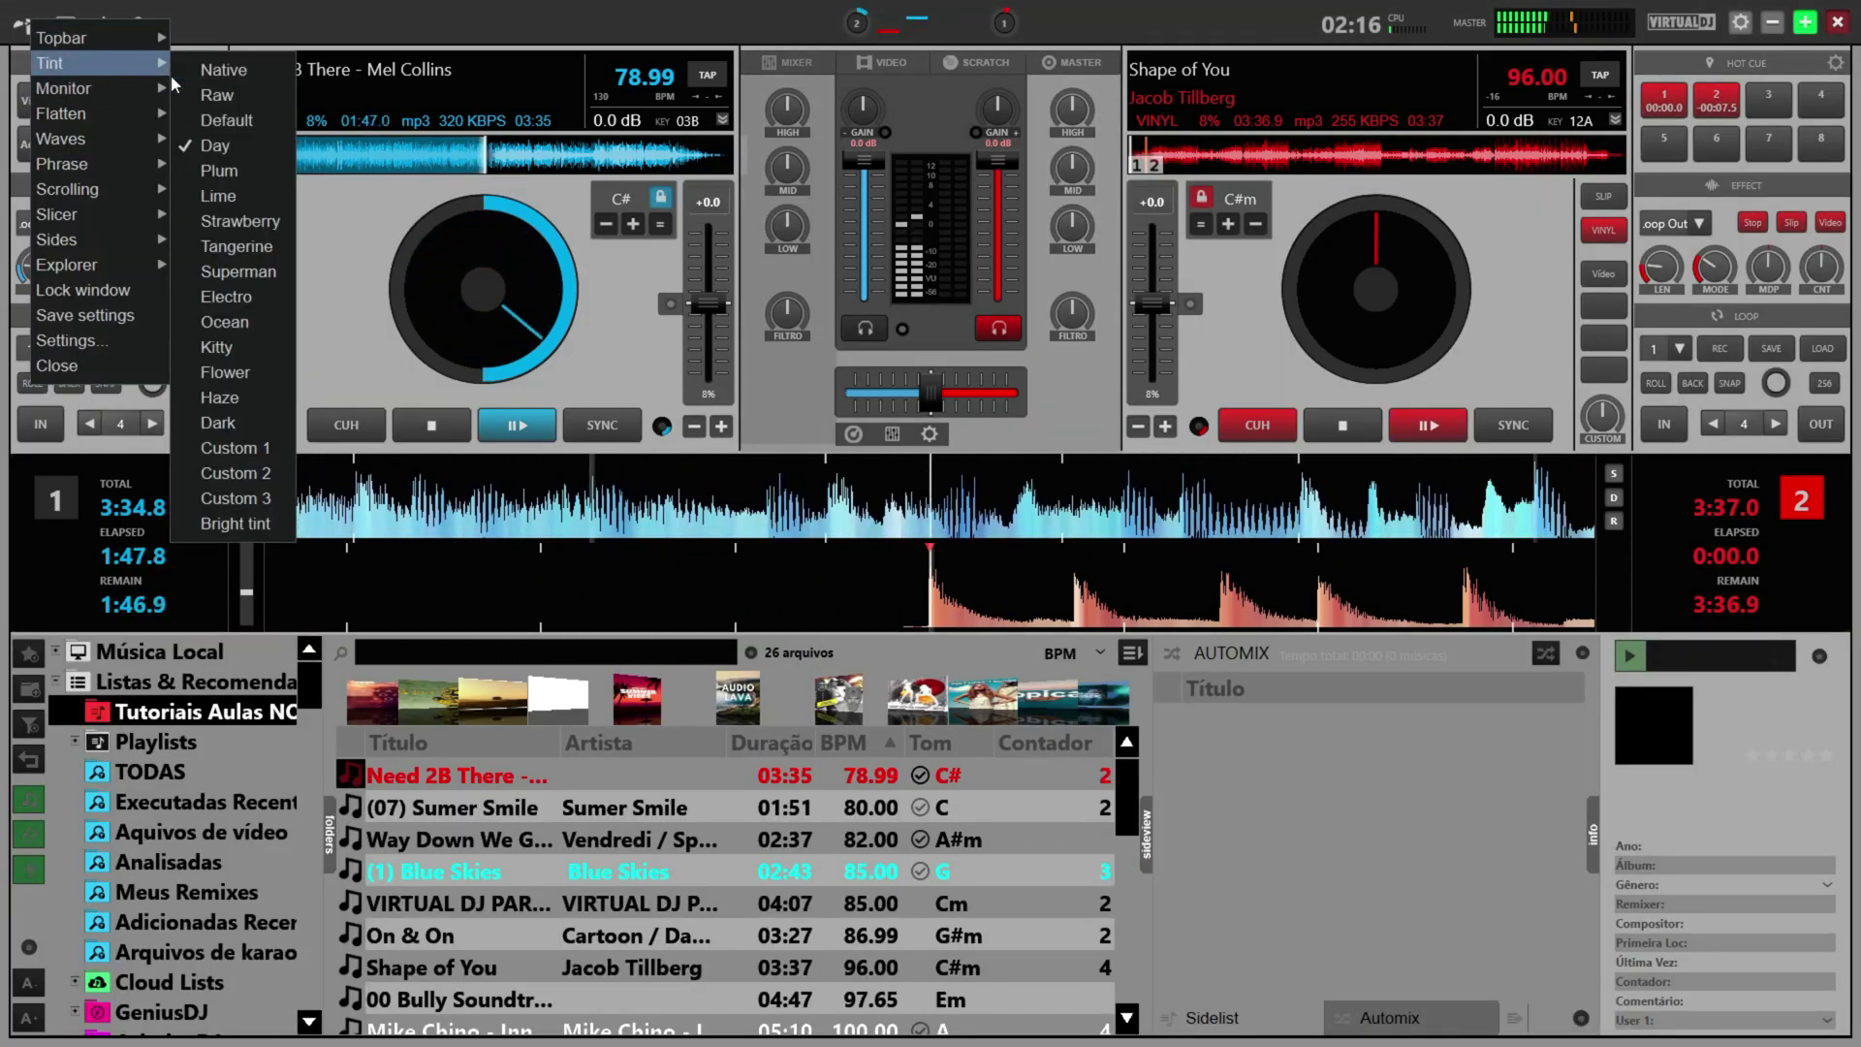
left_click(225, 170)
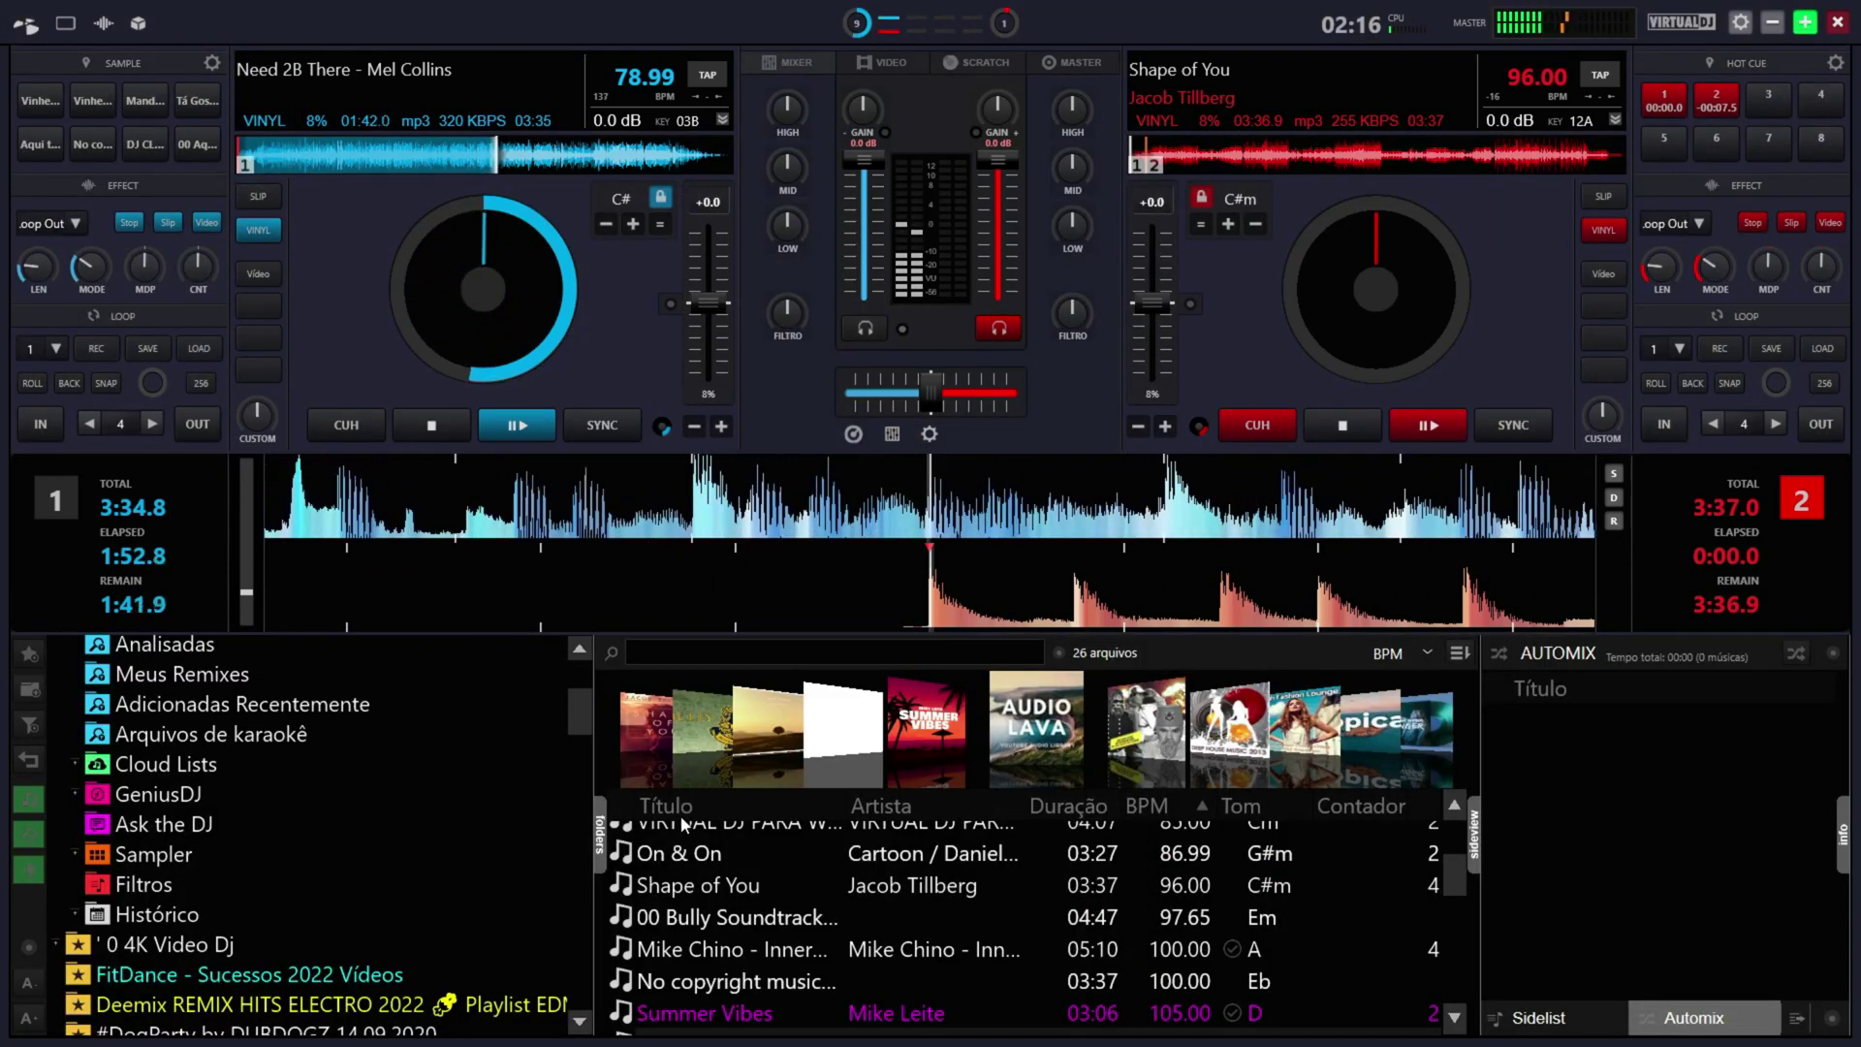
Try the Lime and Strawberry tints on the skin
scroll(991, 626, "down", 3)
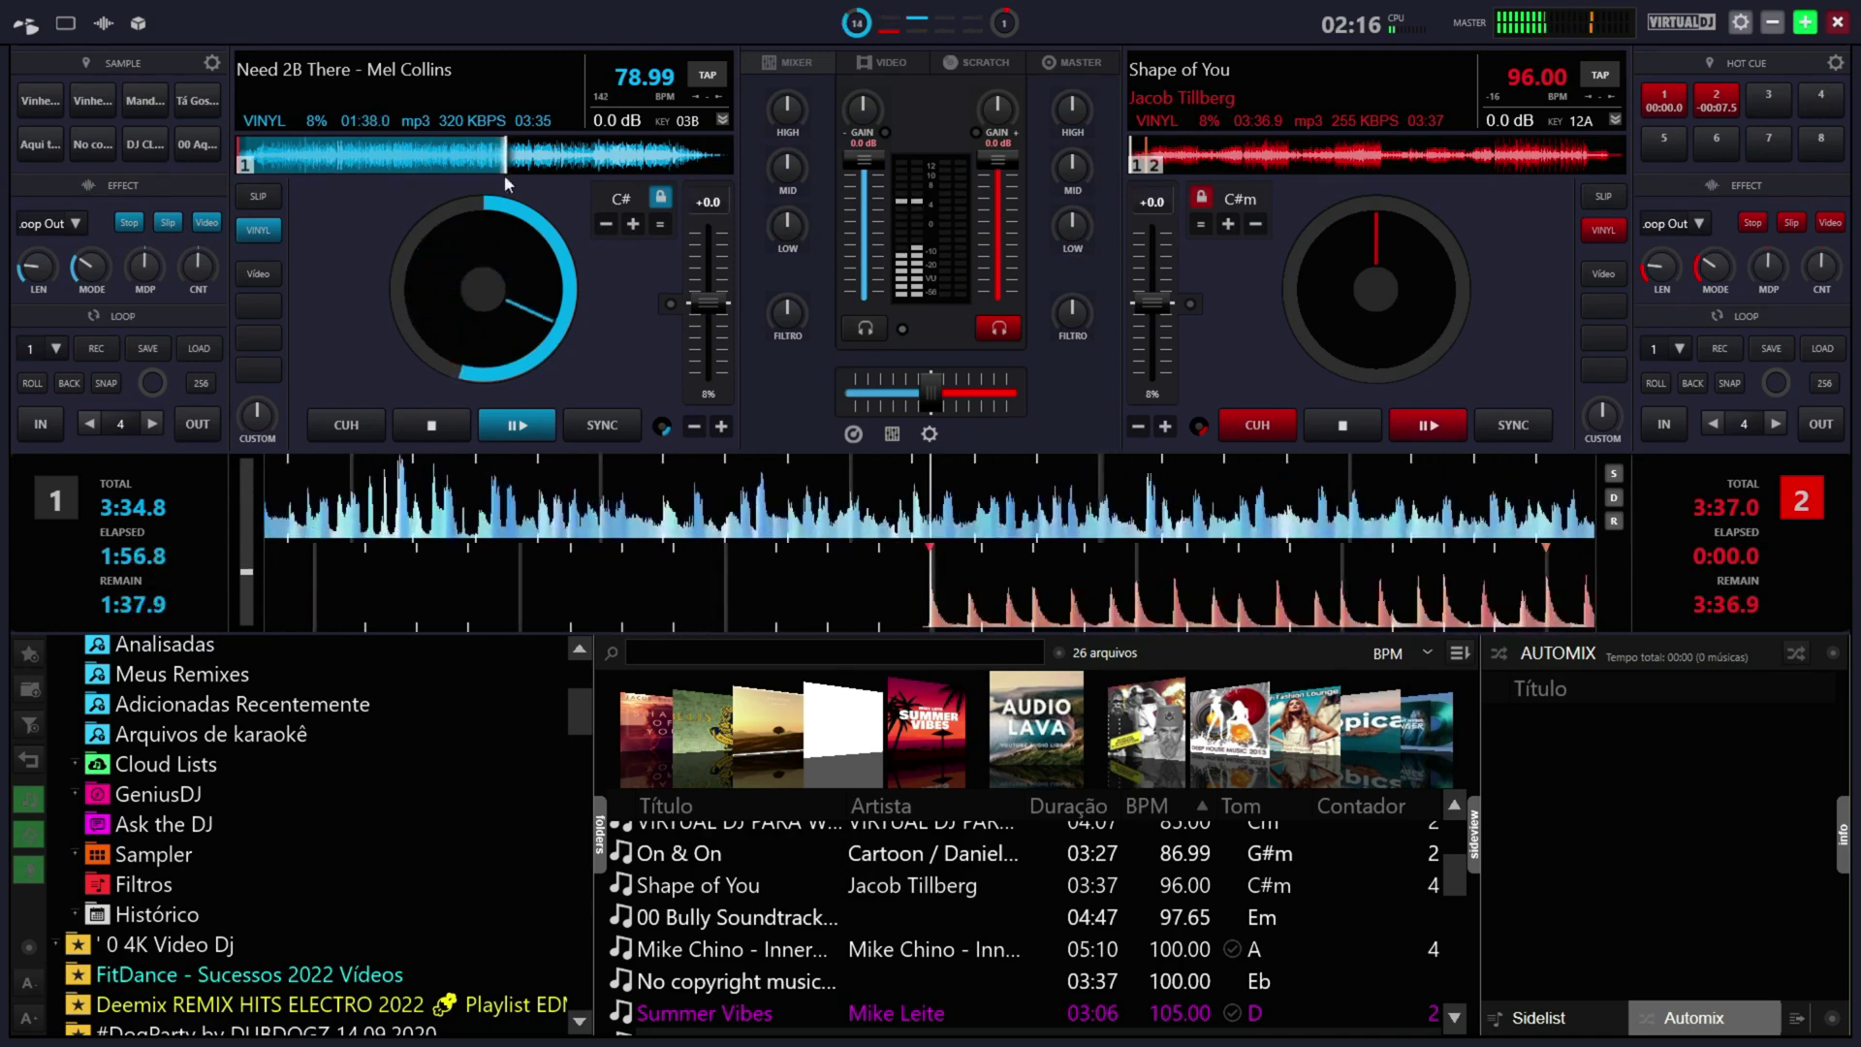
left_click(32, 35)
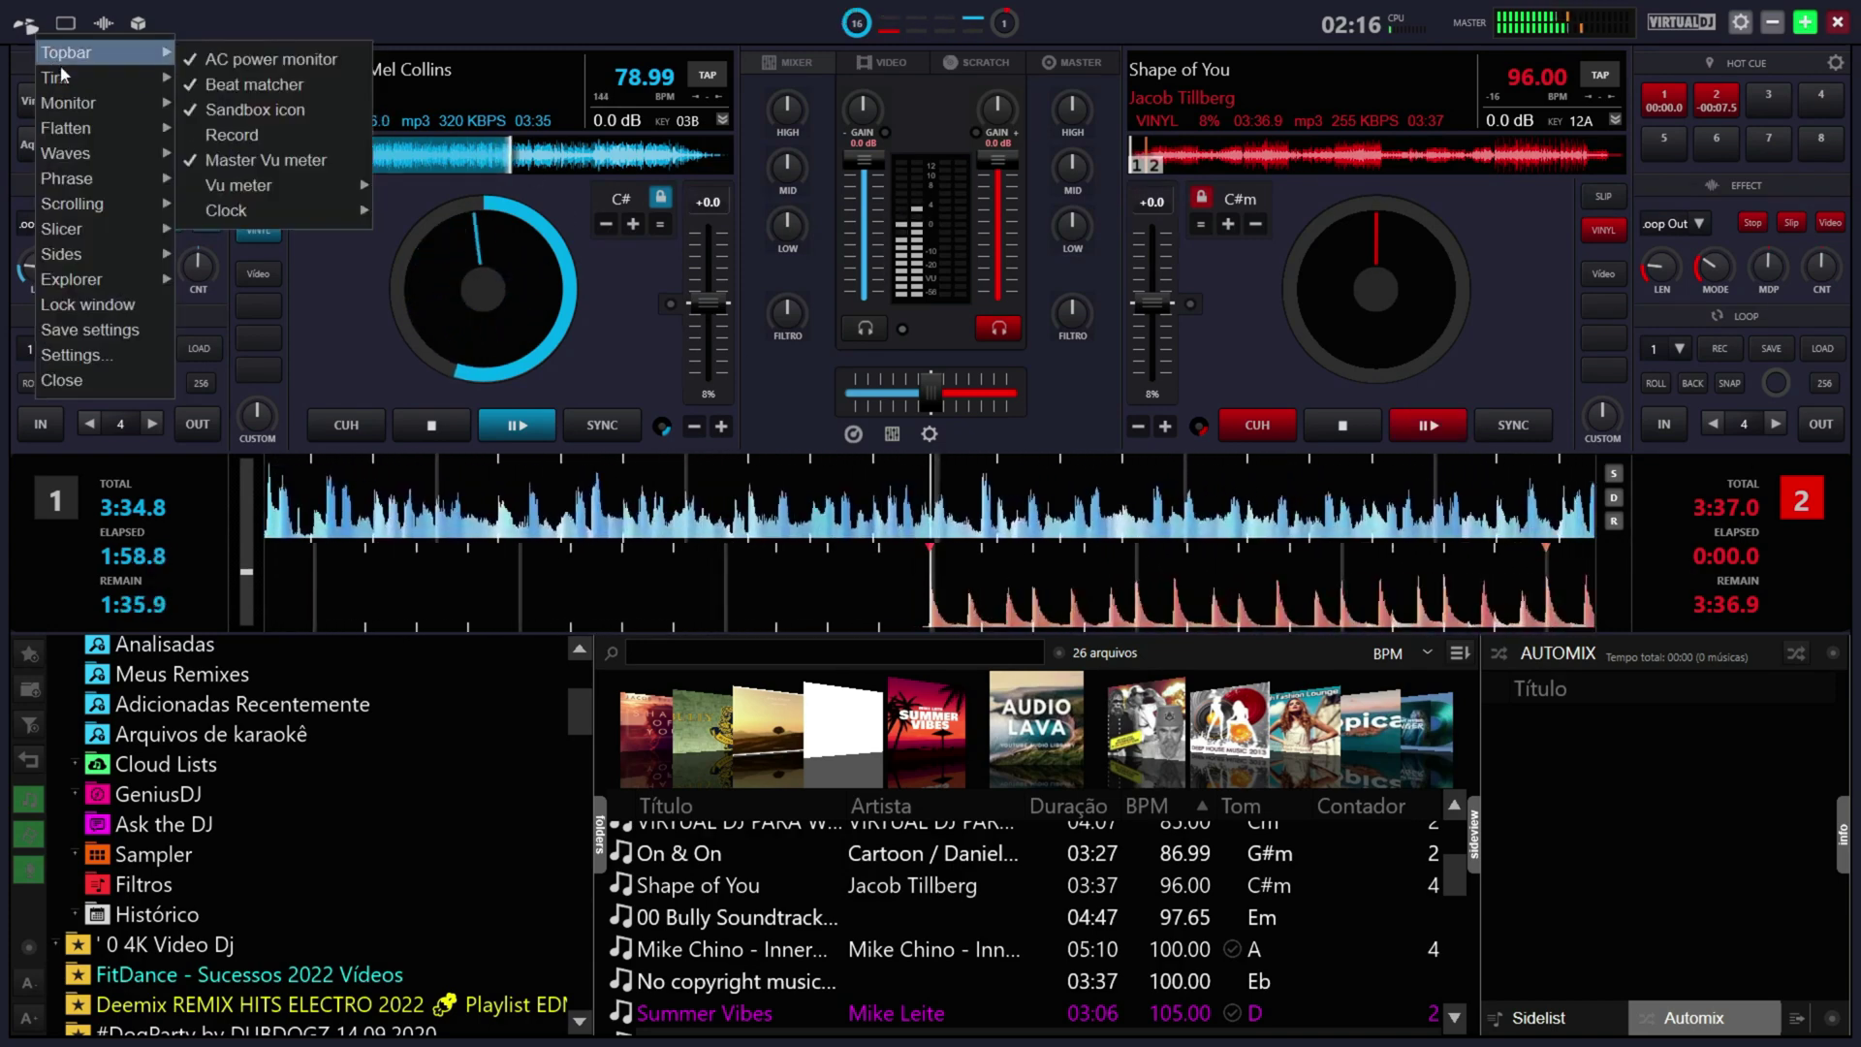
mouse_move(58, 78)
left_click(271, 212)
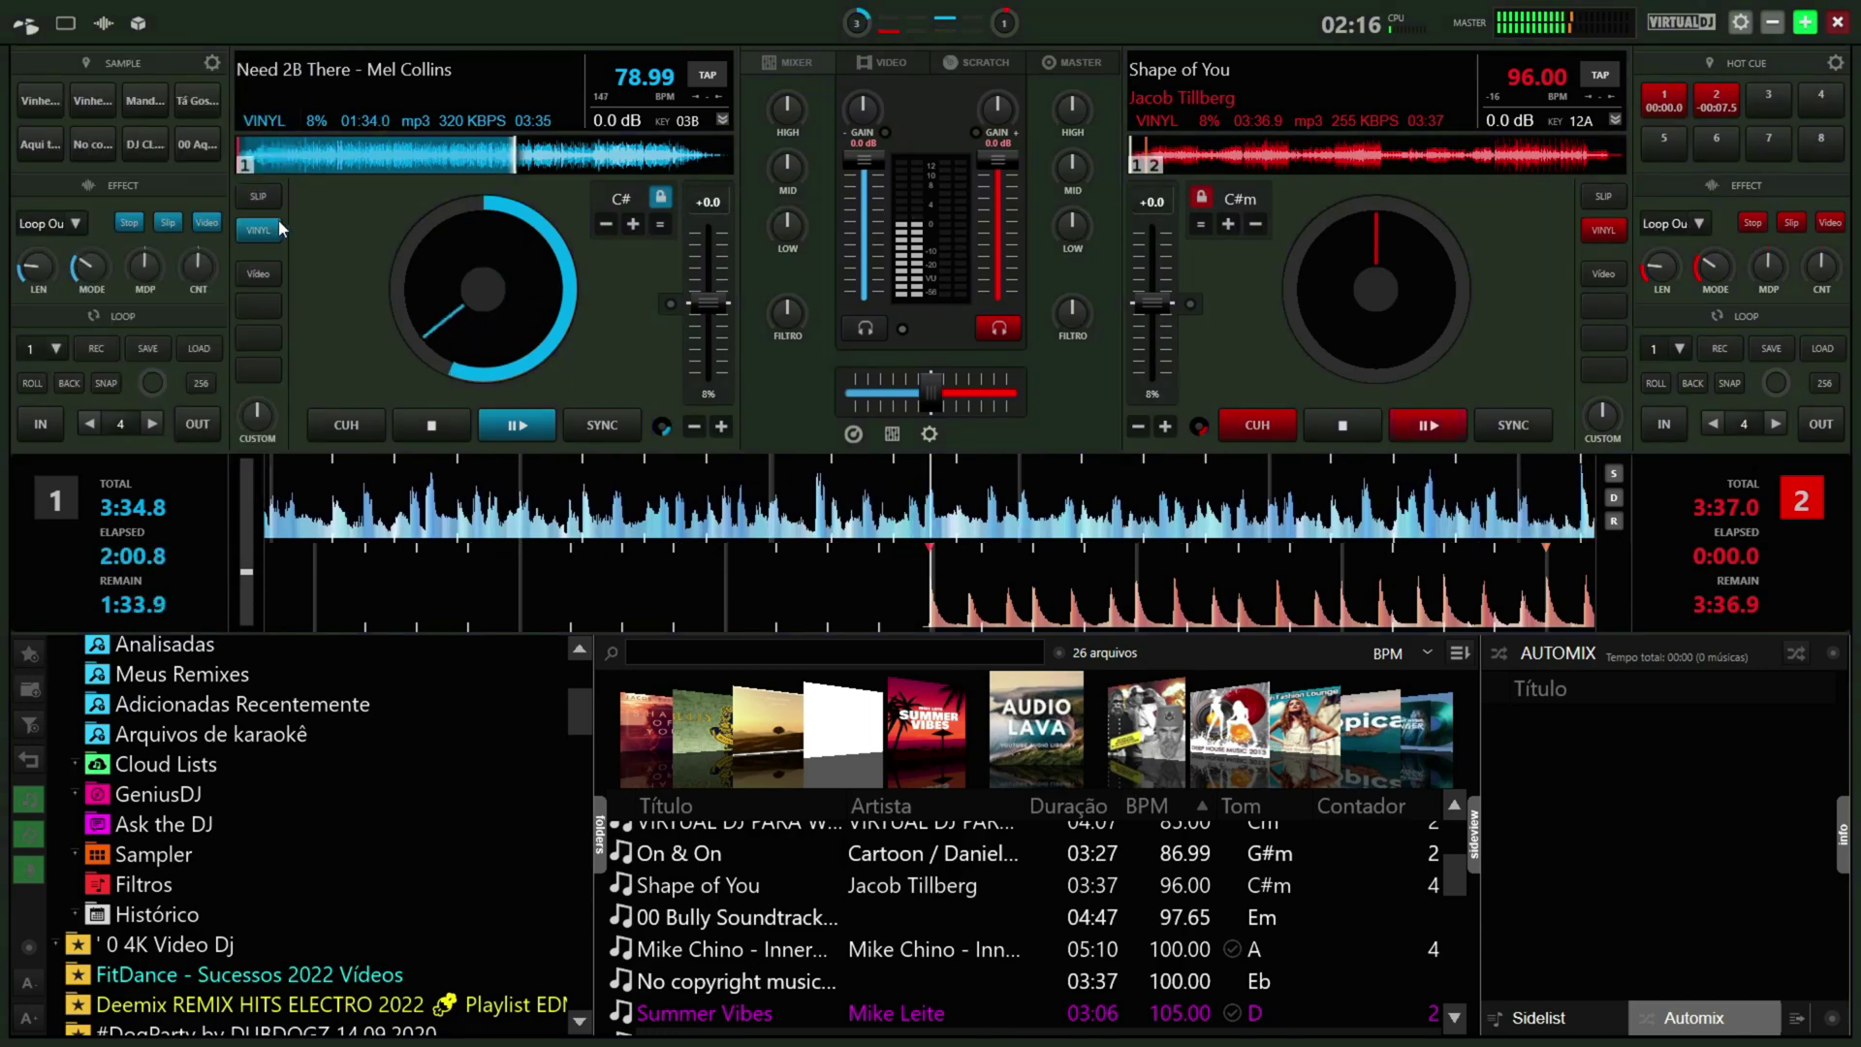
left_click(25, 23)
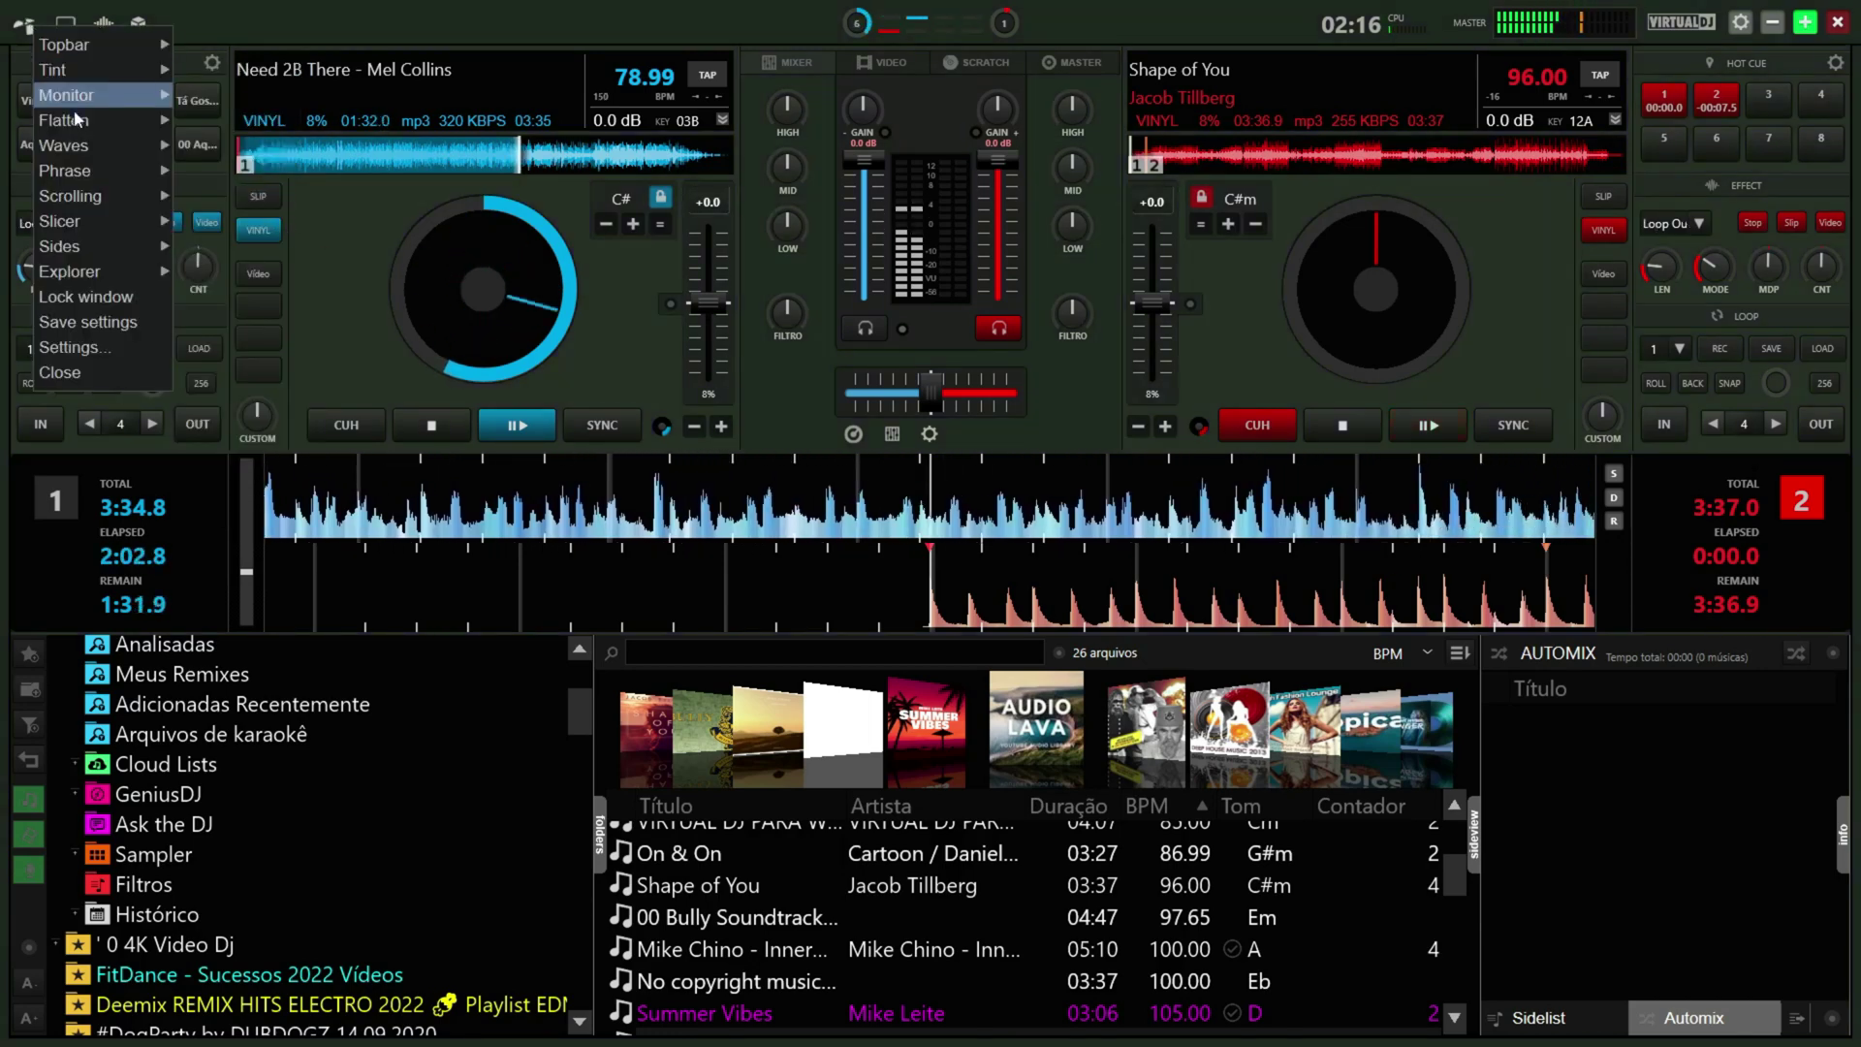
mouse_move(58, 70)
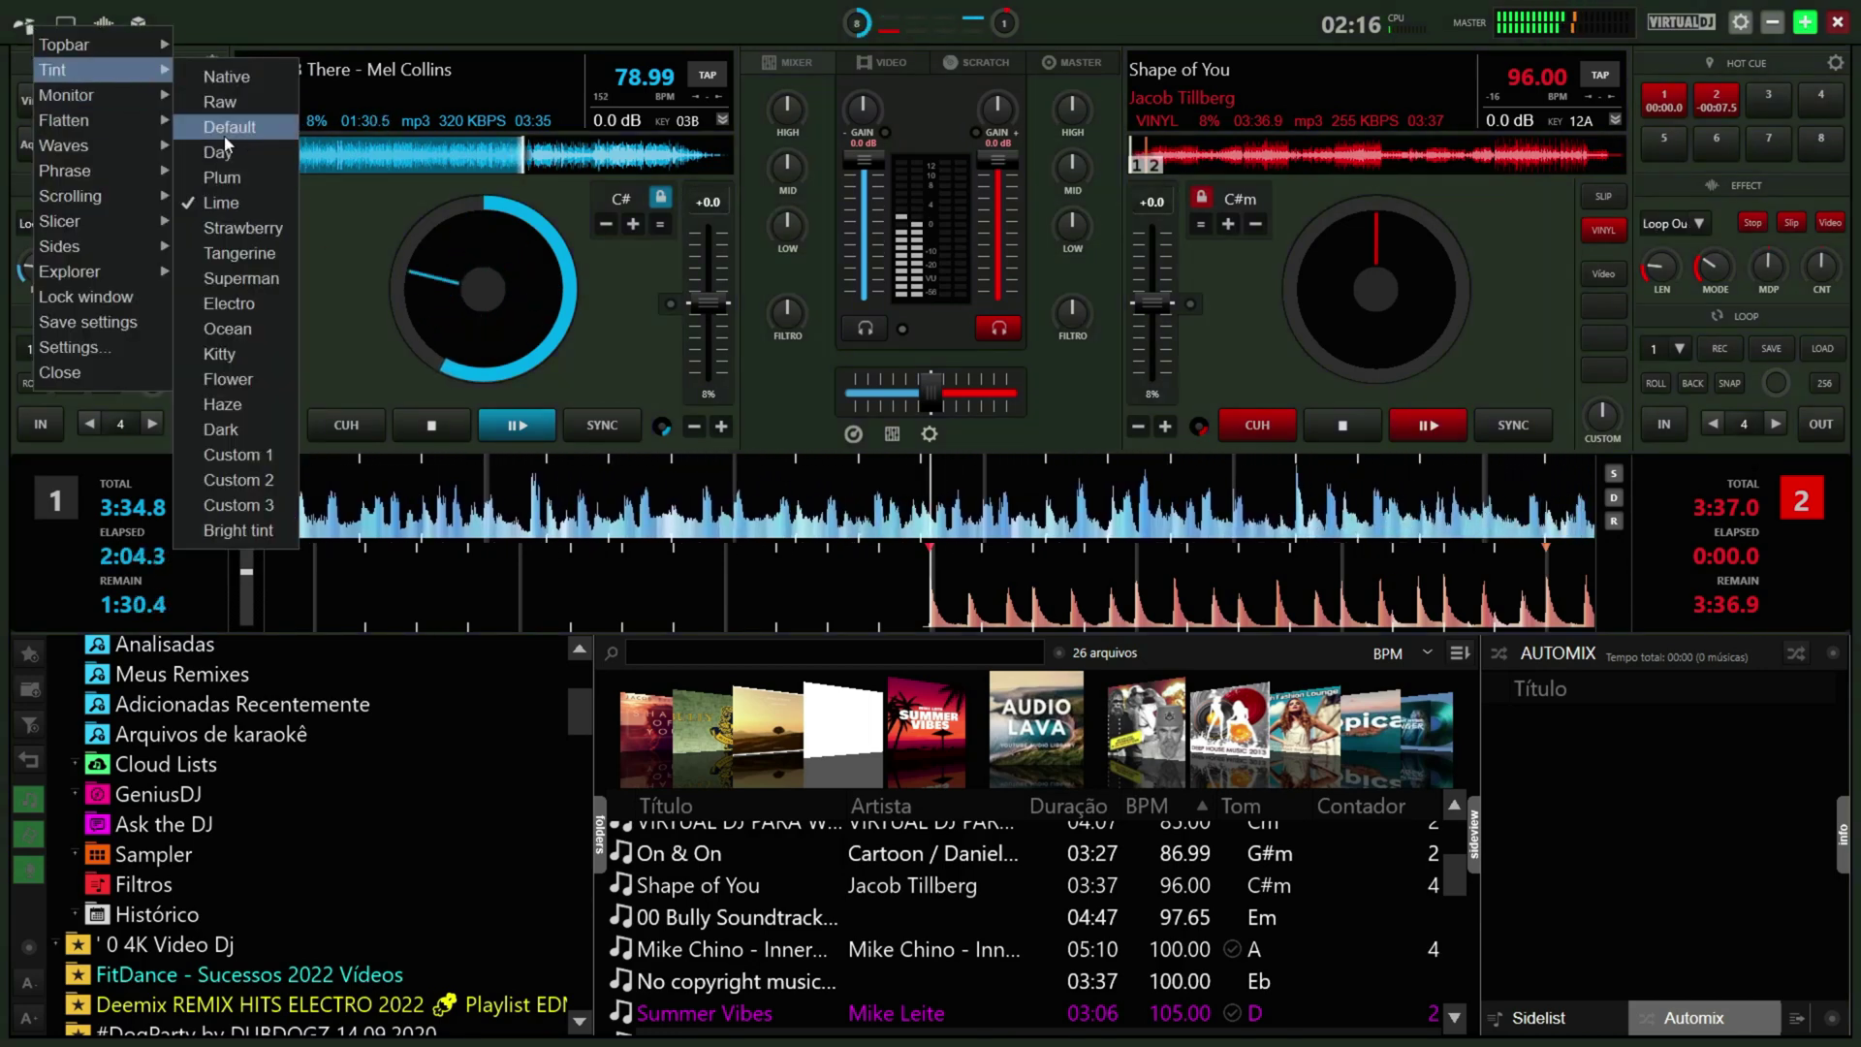
left_click(254, 229)
Change the skin's tint to Tangerine and afterwards to Superman
left_click(27, 23)
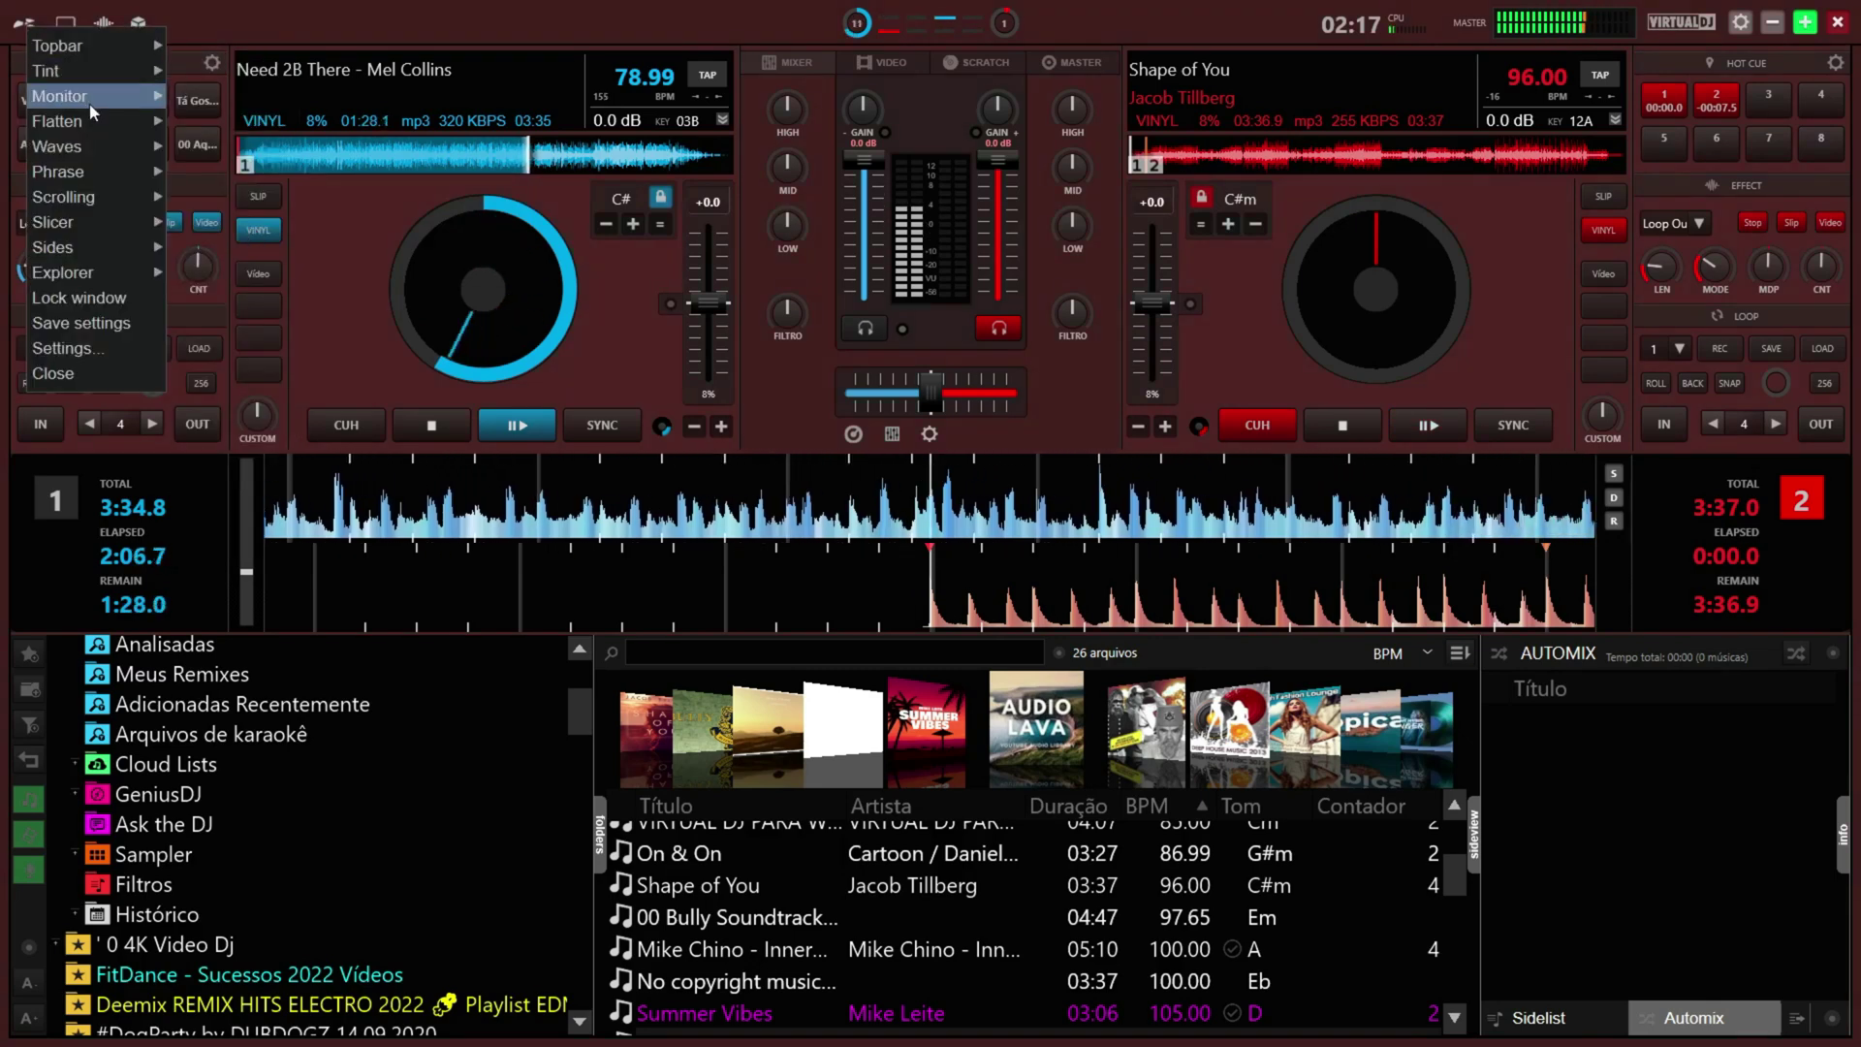
mouse_move(118, 70)
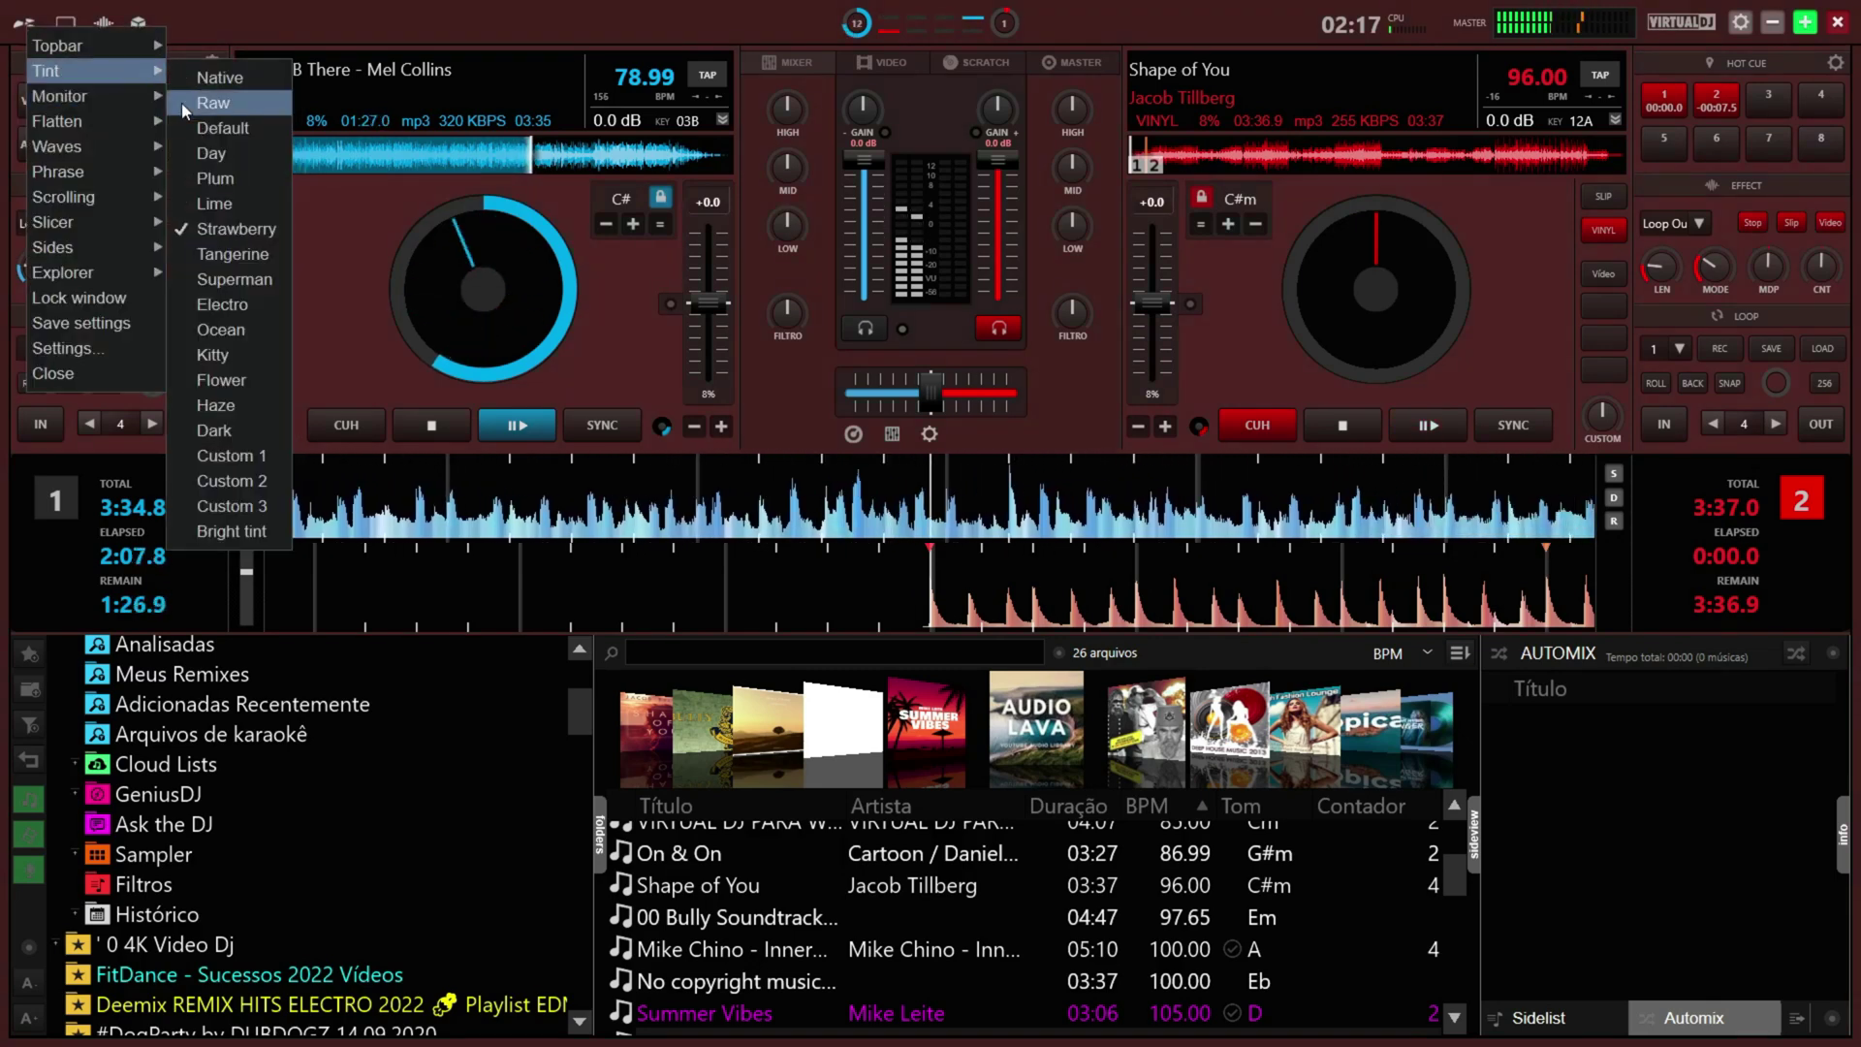
left_click(224, 248)
left_click(21, 24)
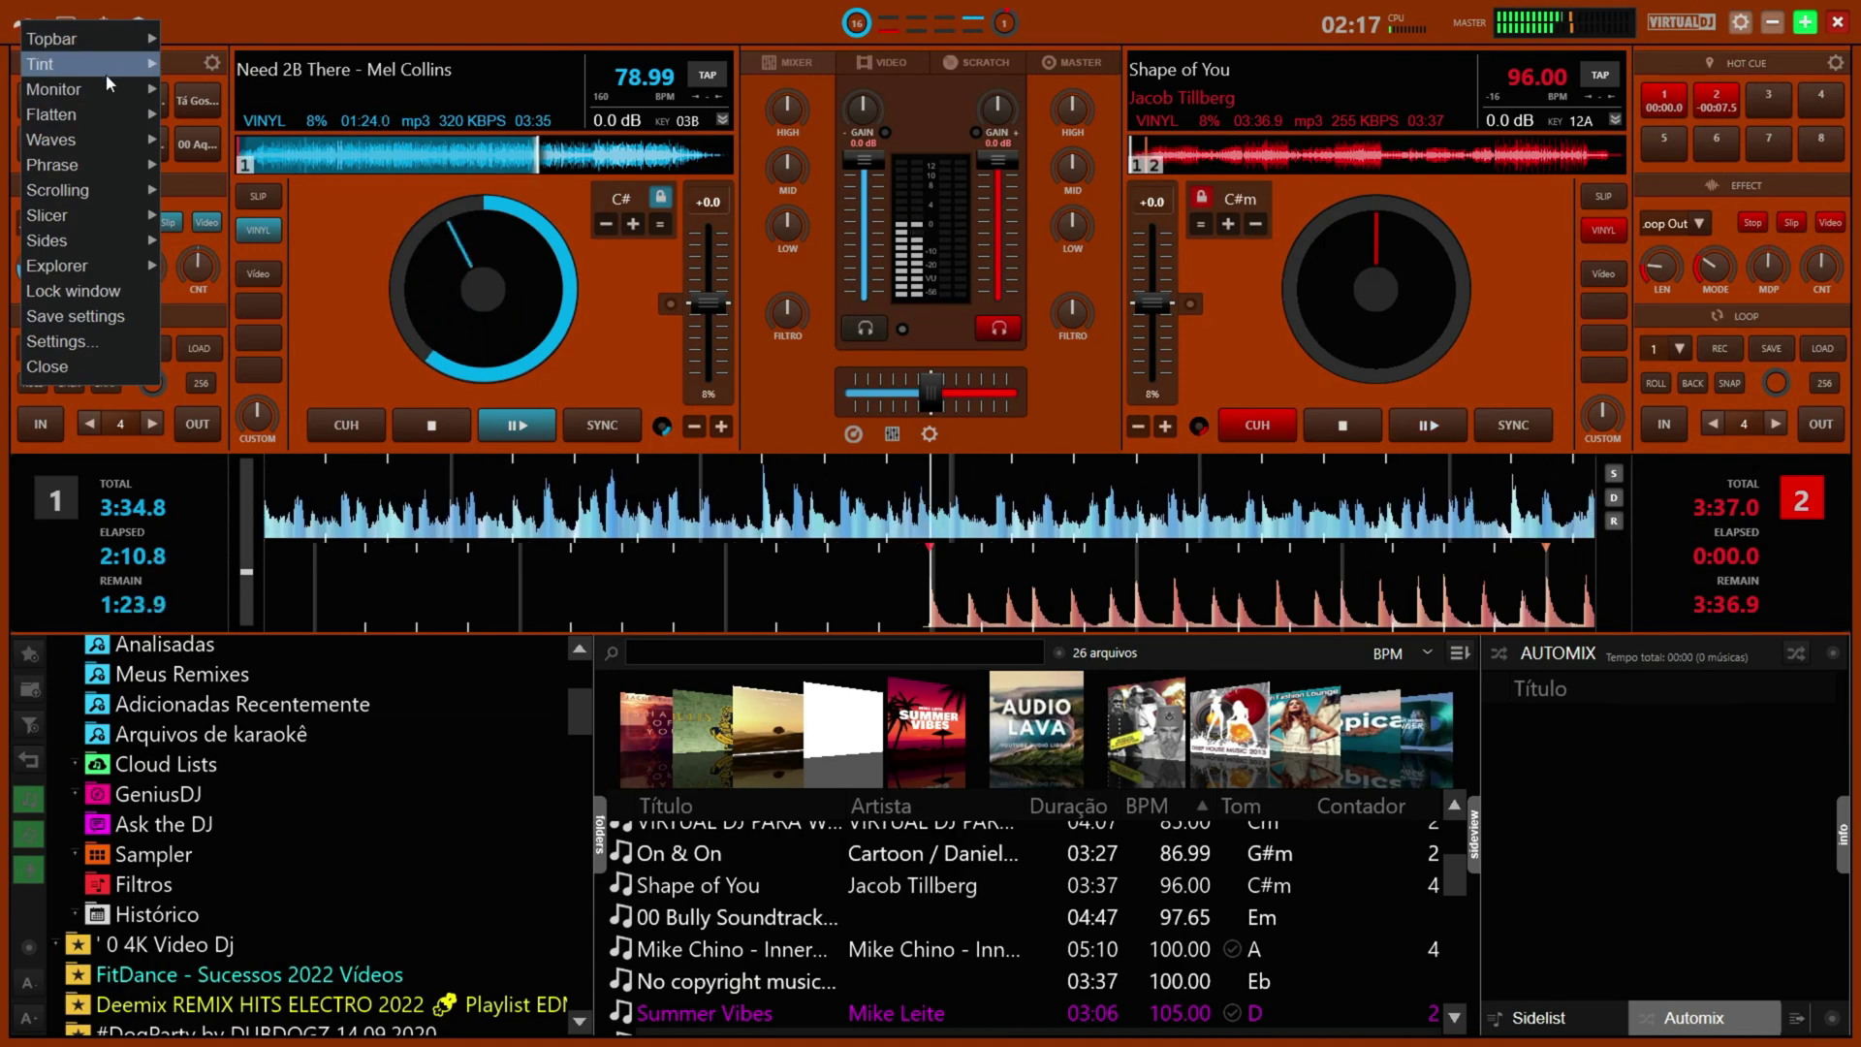
mouse_move(106, 73)
left_click(248, 260)
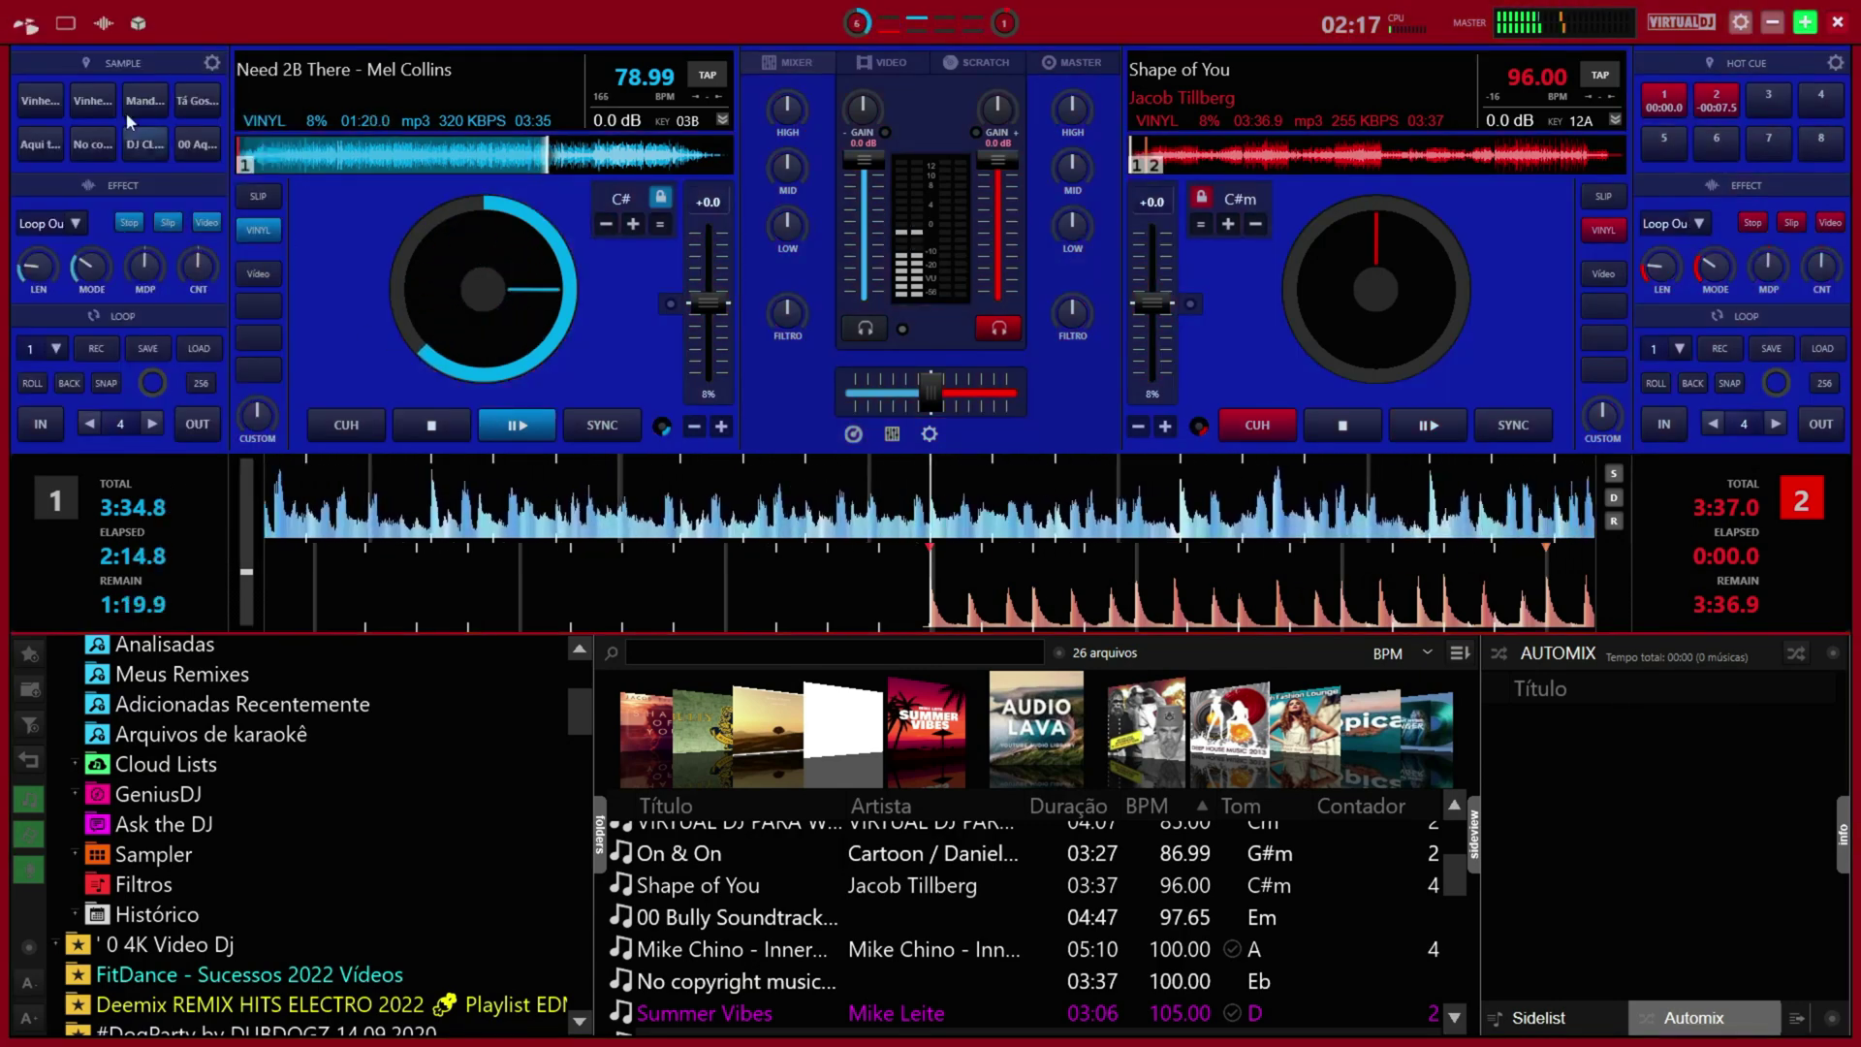
Apply the Electro tint to the skin
left_click(23, 23)
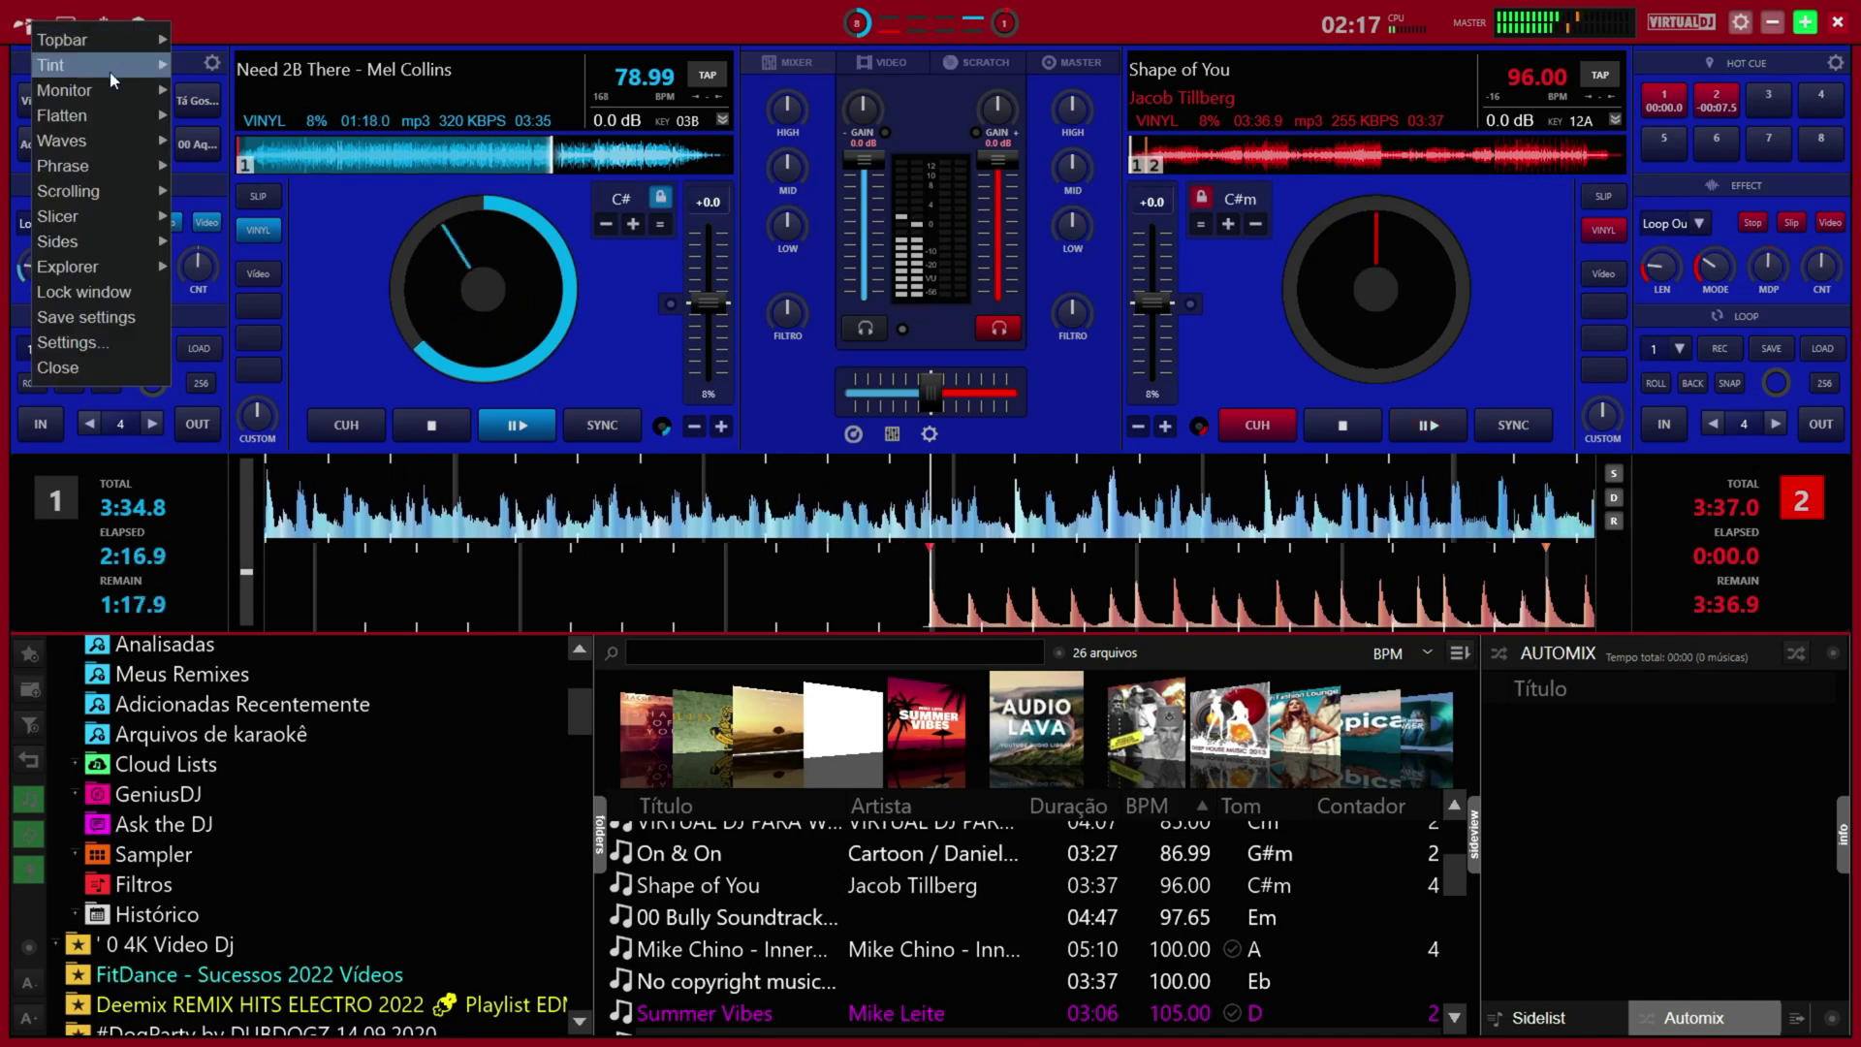
mouse_move(112, 70)
left_click(276, 296)
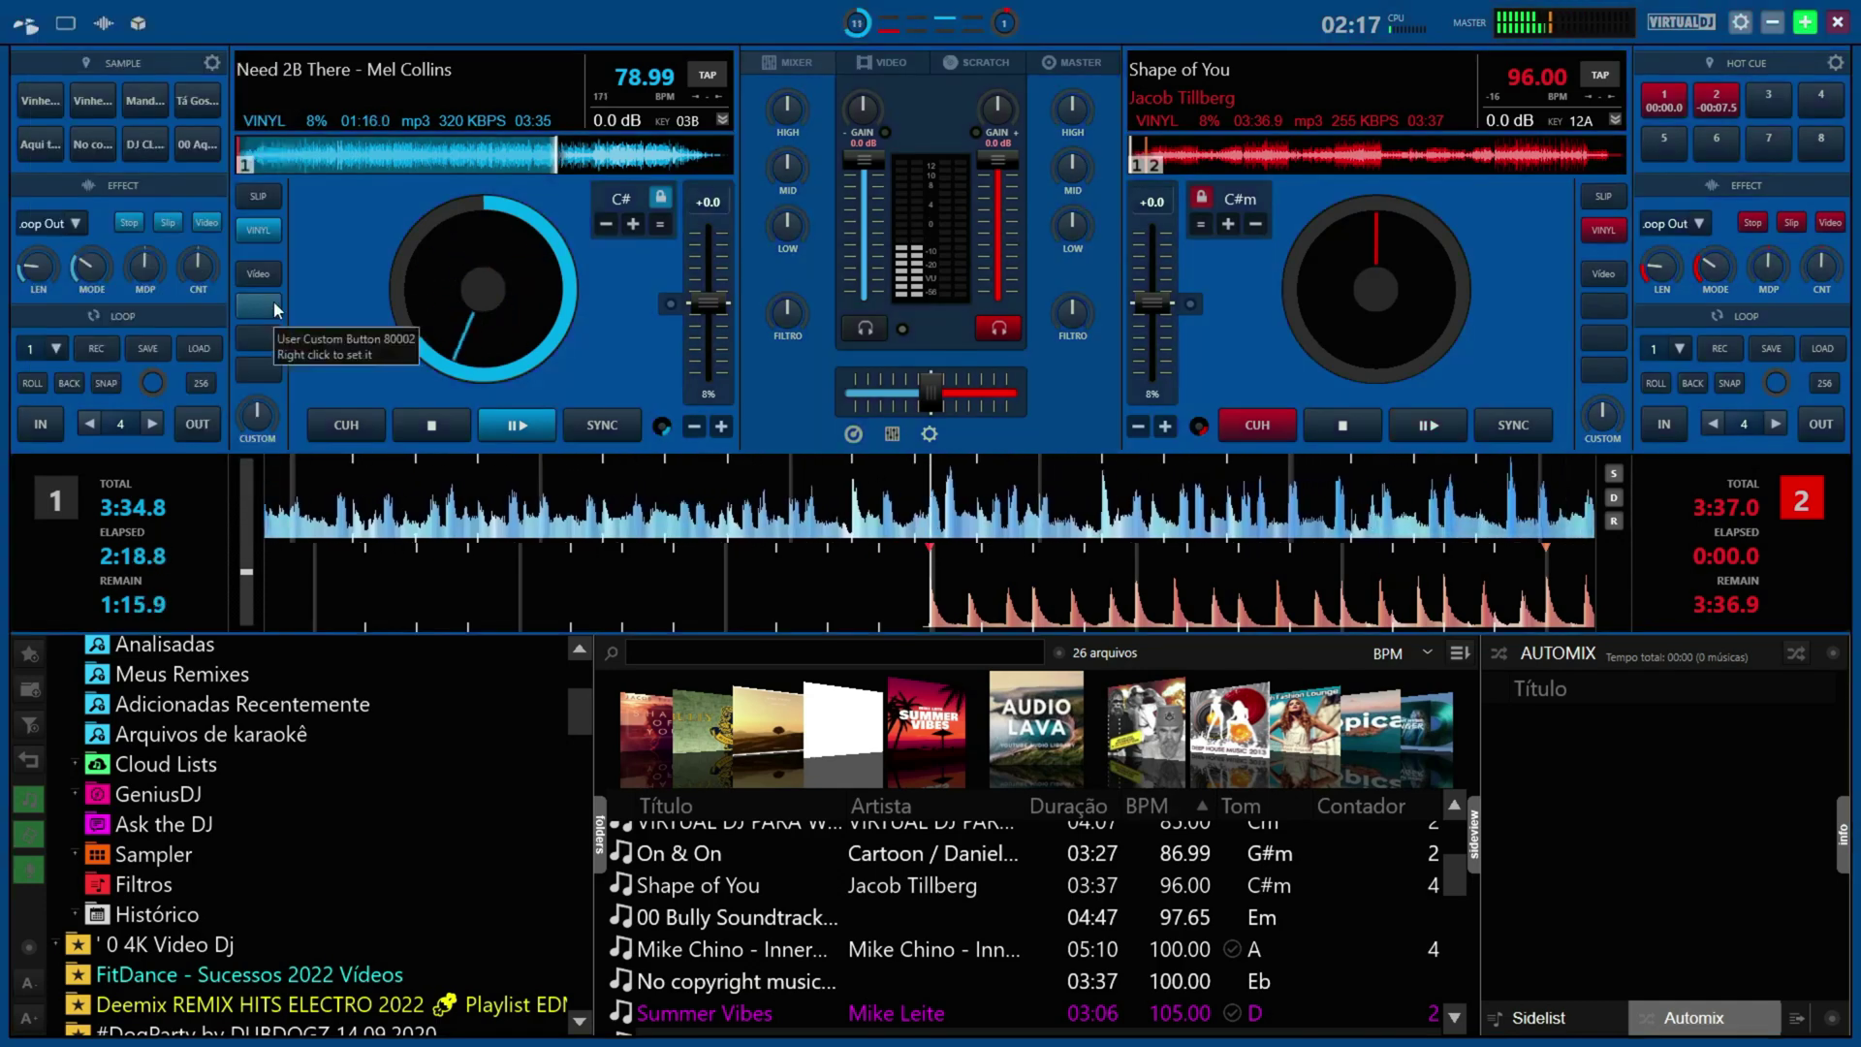
Try the Ocean and Kitty tints on the skin
left_click(25, 23)
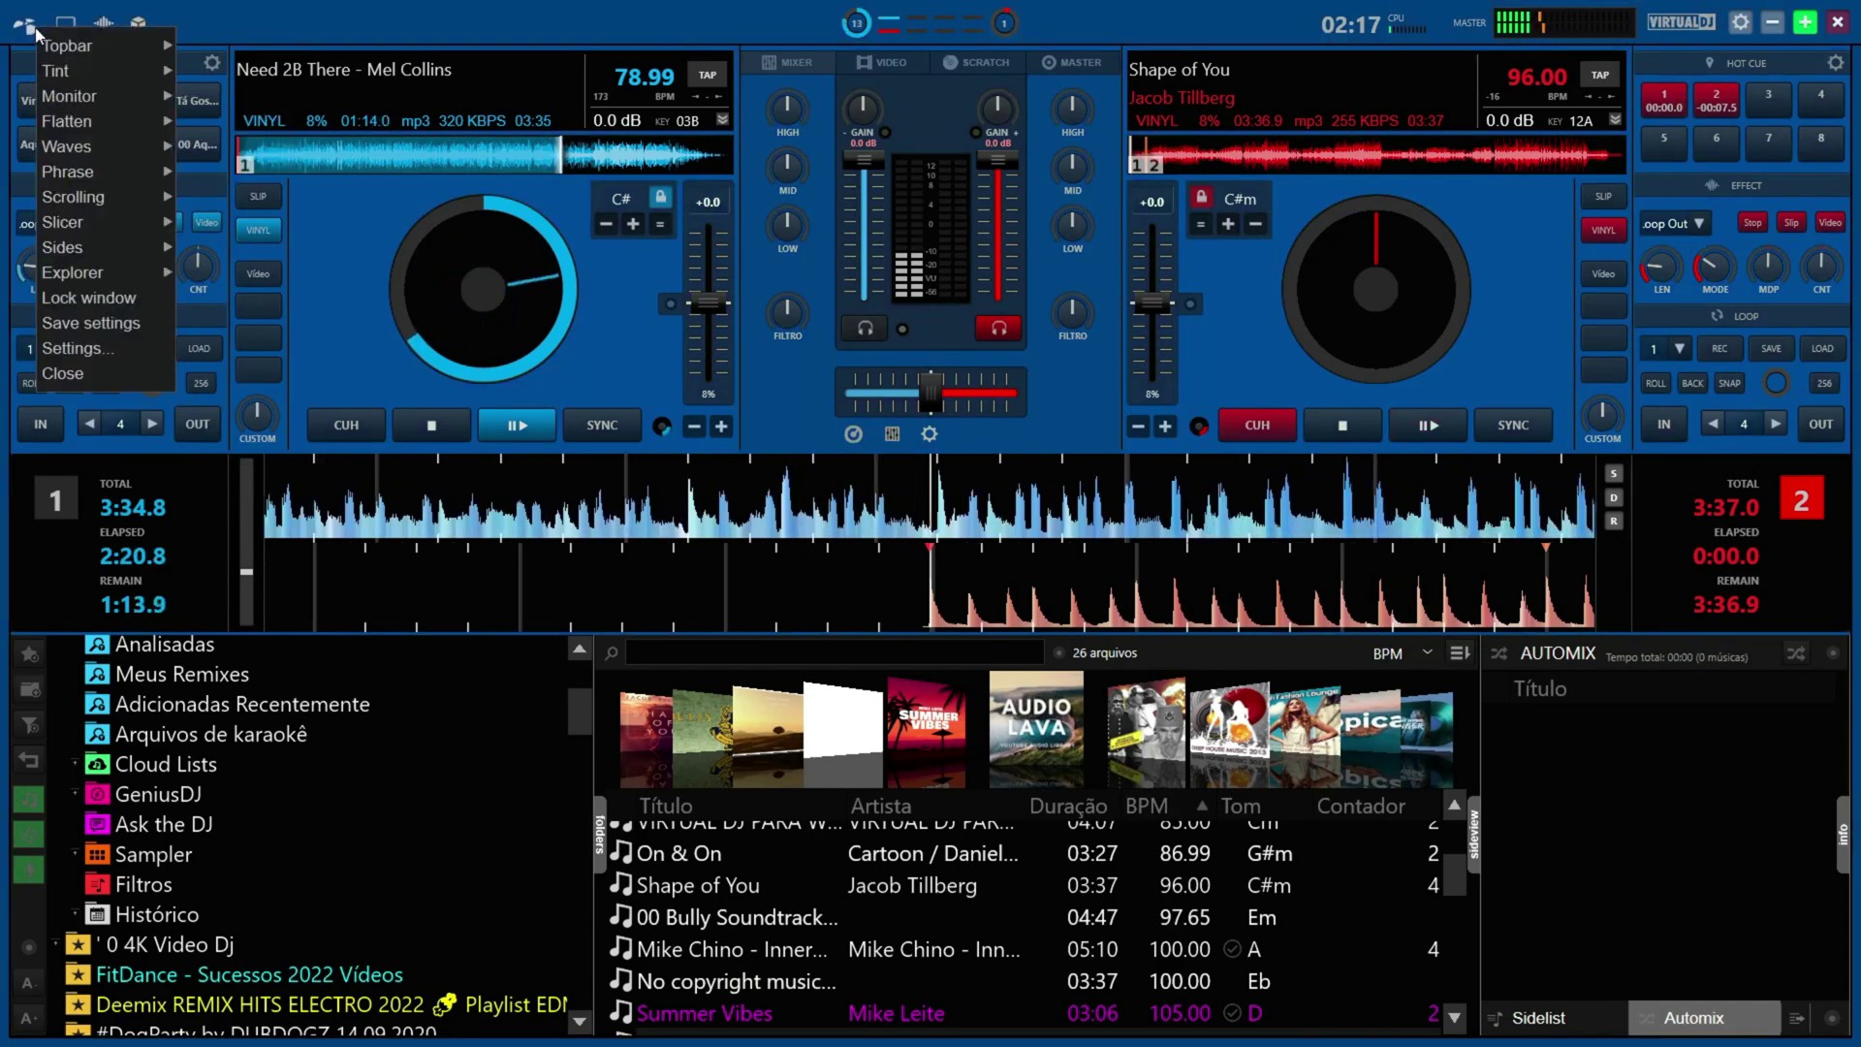
mouse_move(136, 78)
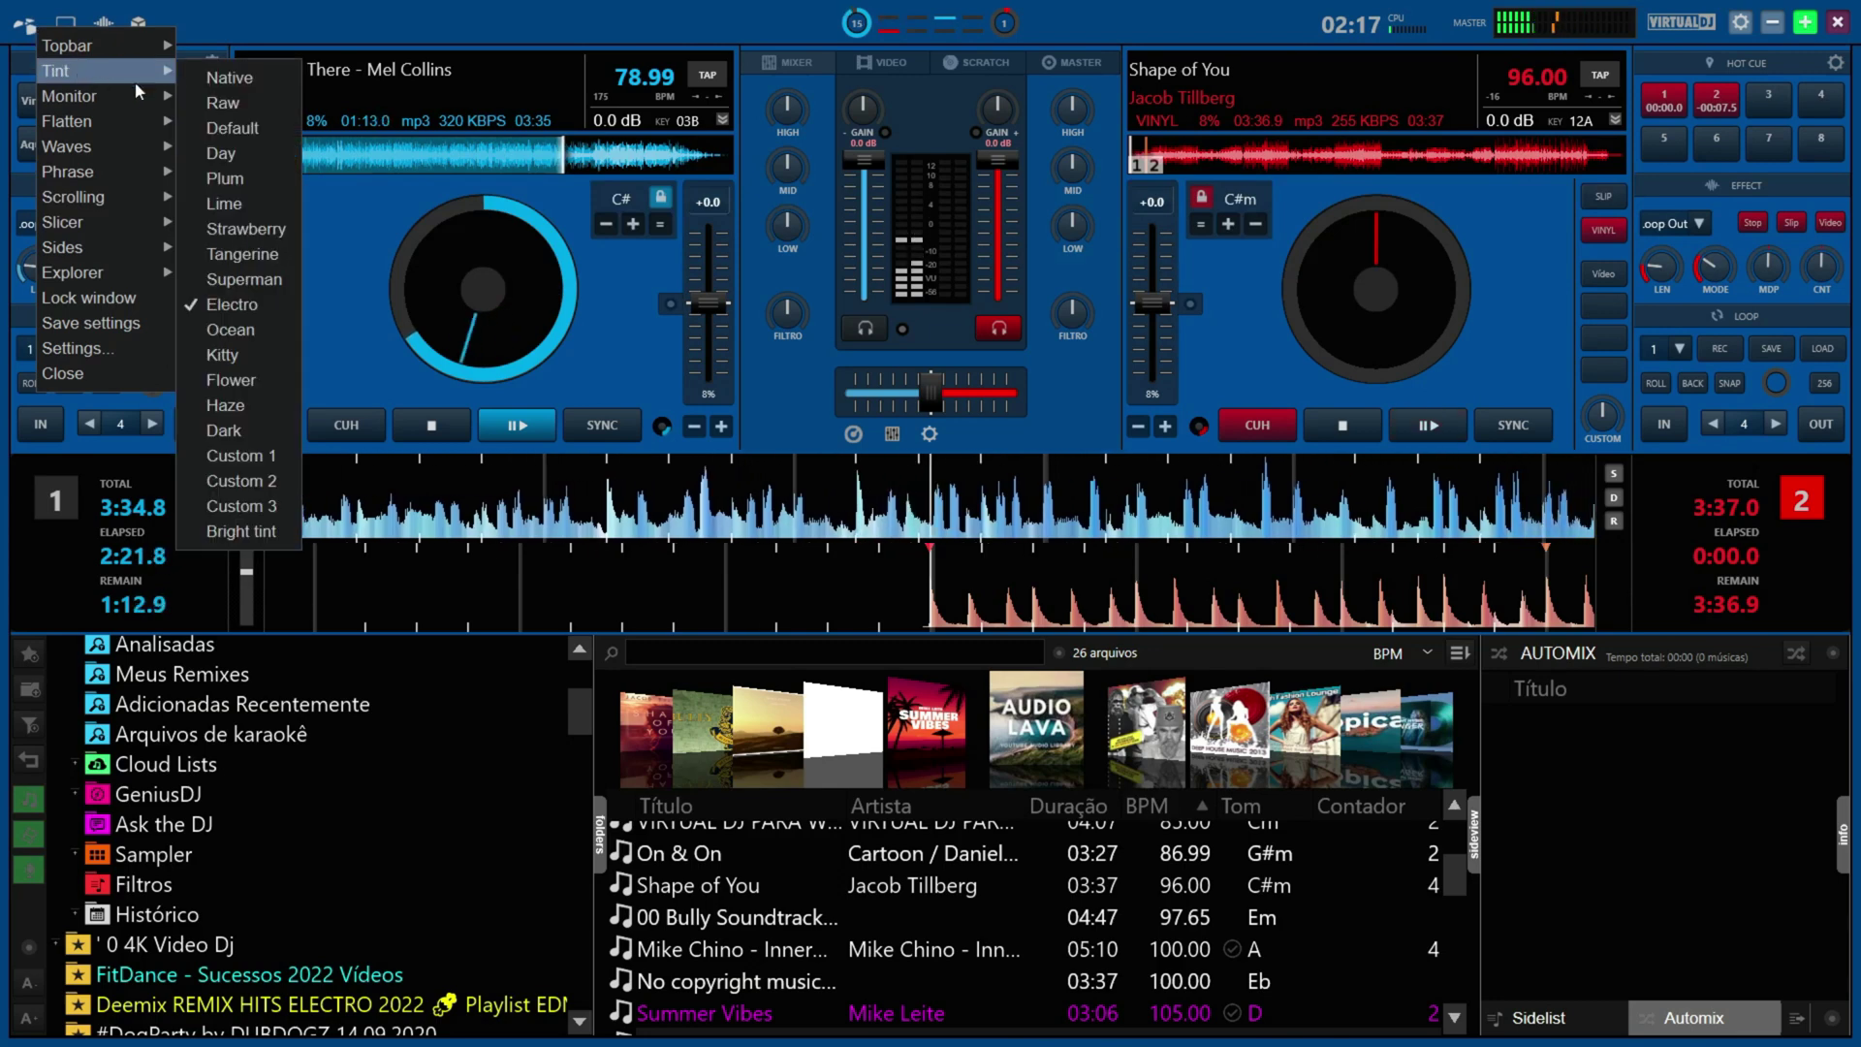
left_click(252, 328)
left_click(25, 23)
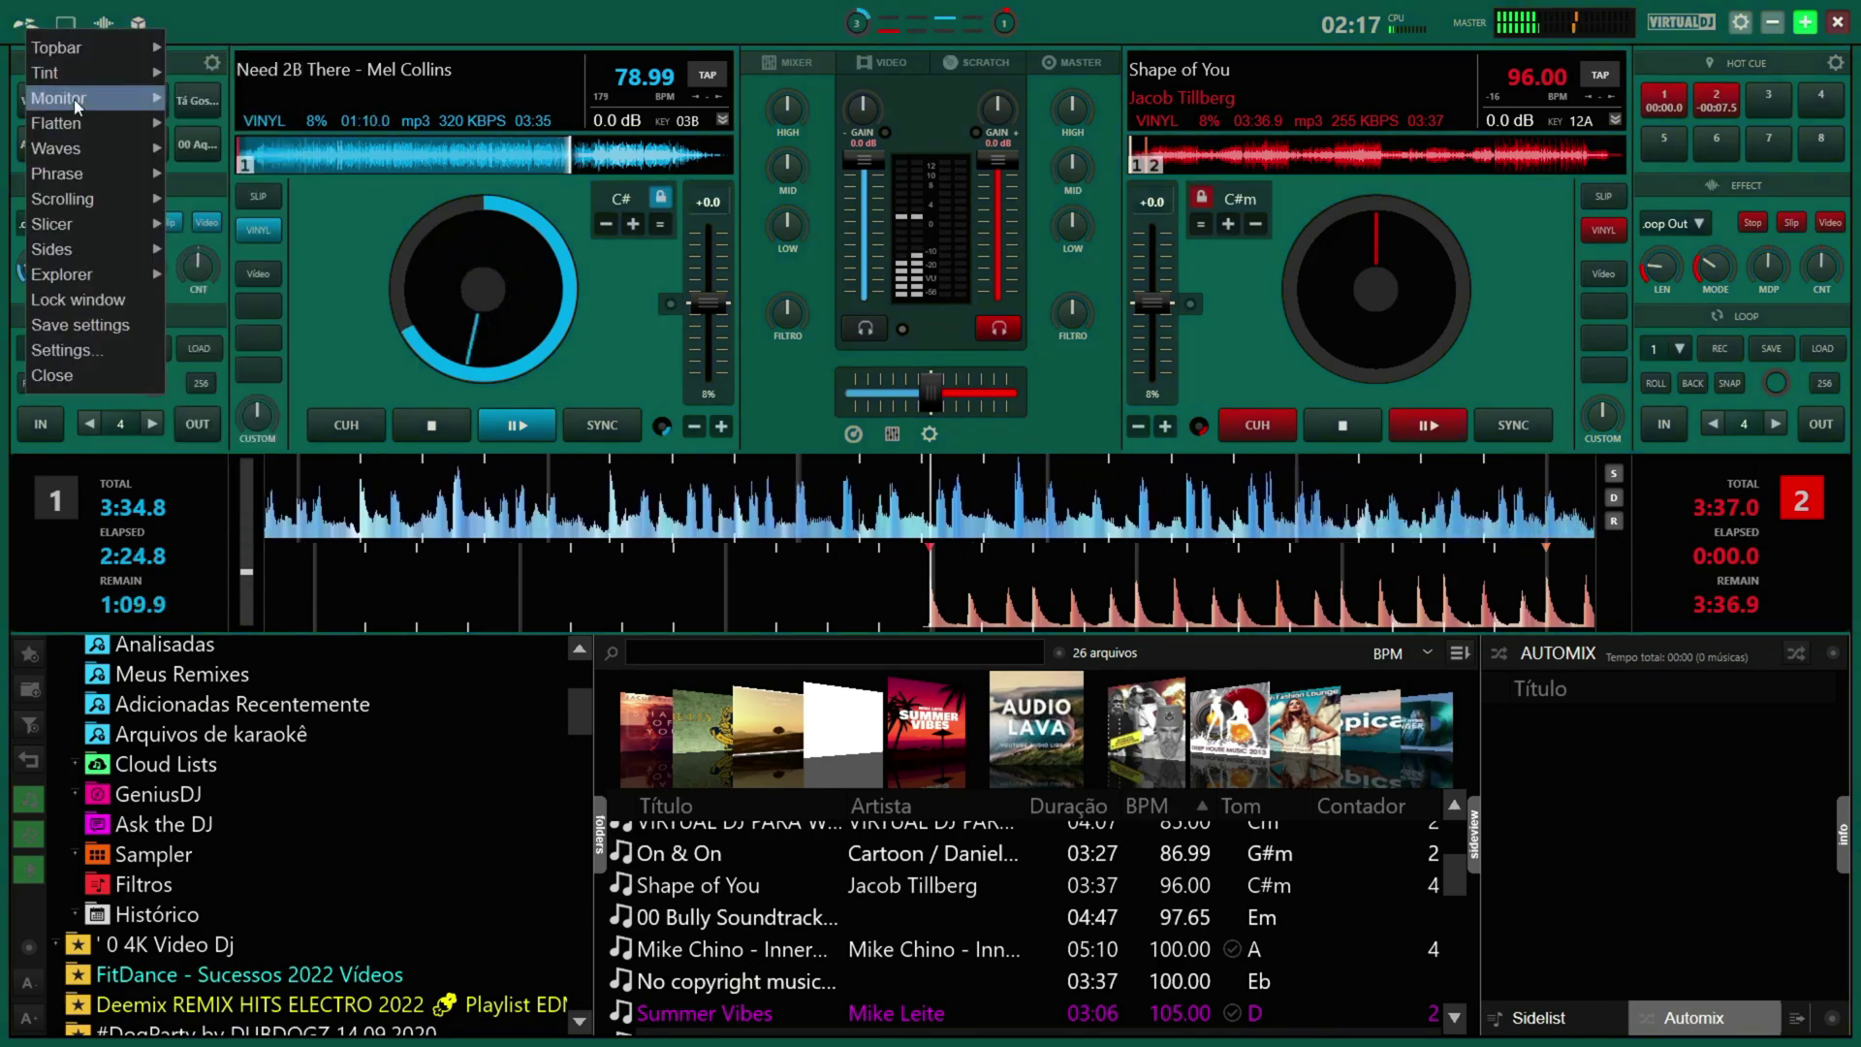
mouse_move(152, 81)
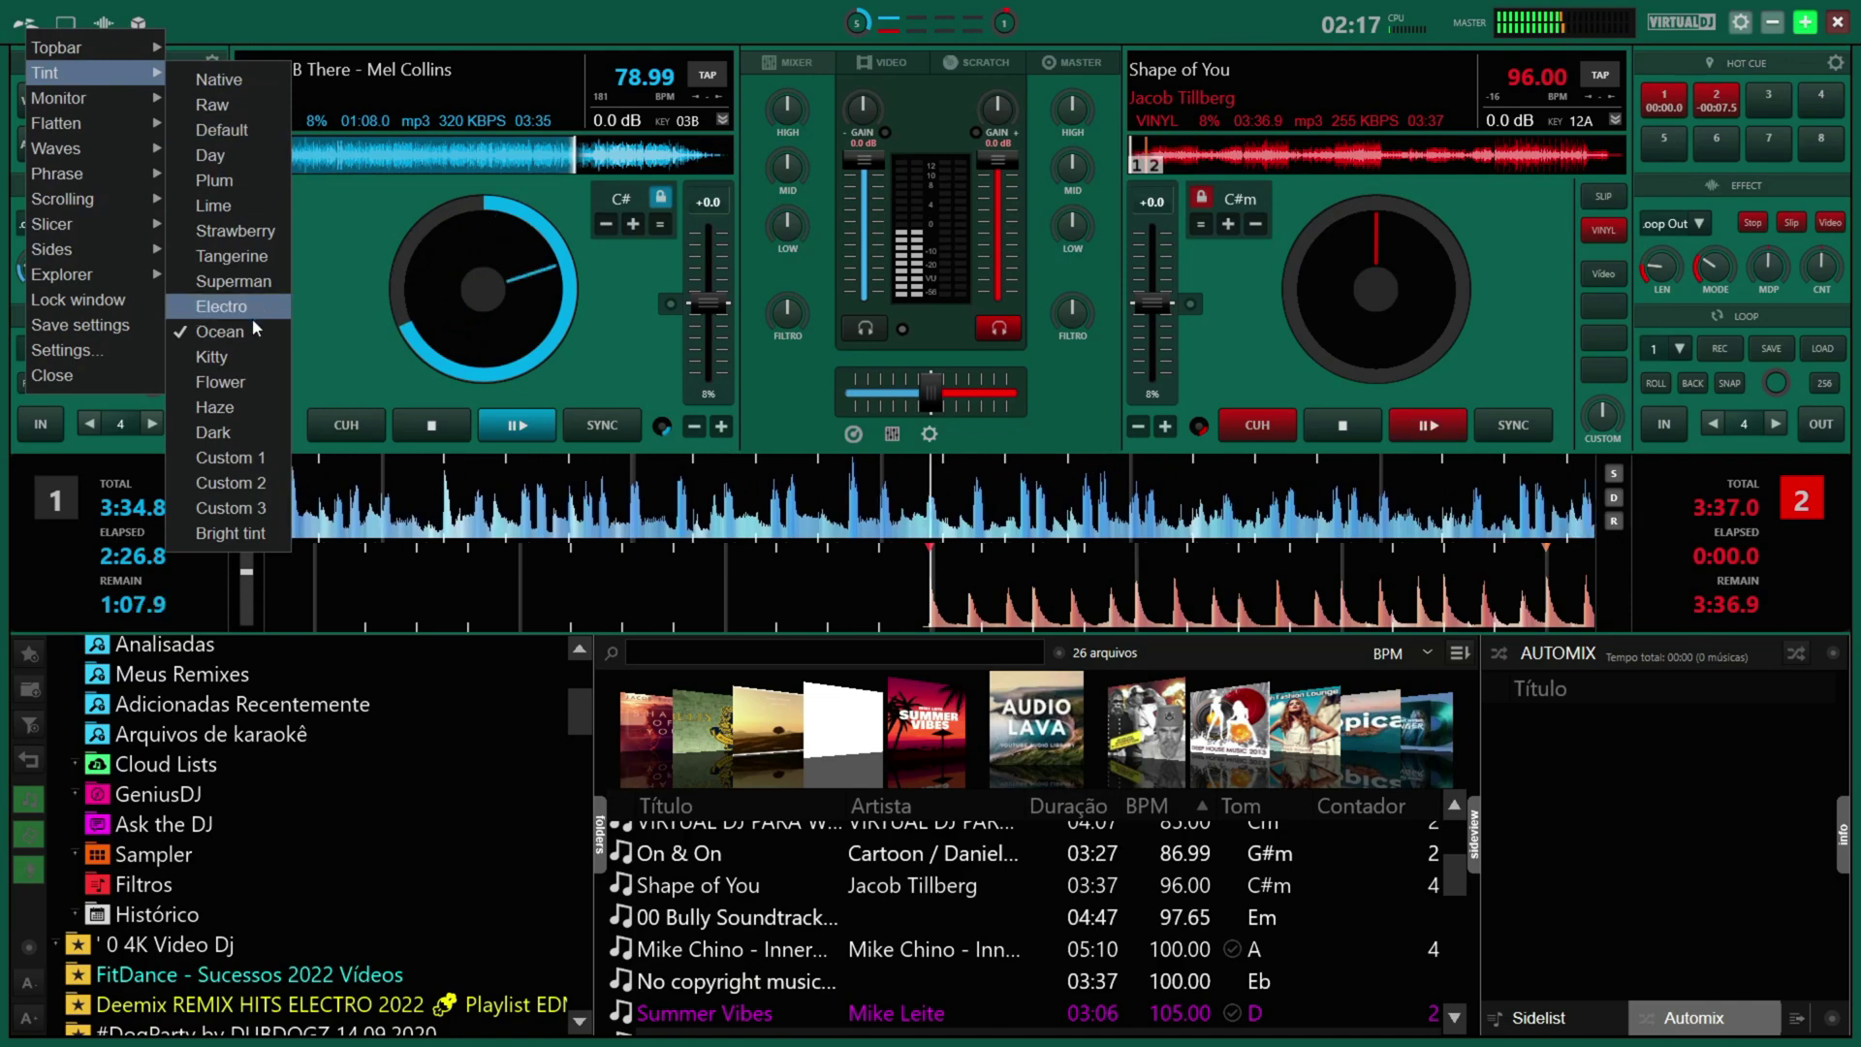
left_click(253, 344)
Change the skin's tint to Flower, followed by Haze
left_click(24, 23)
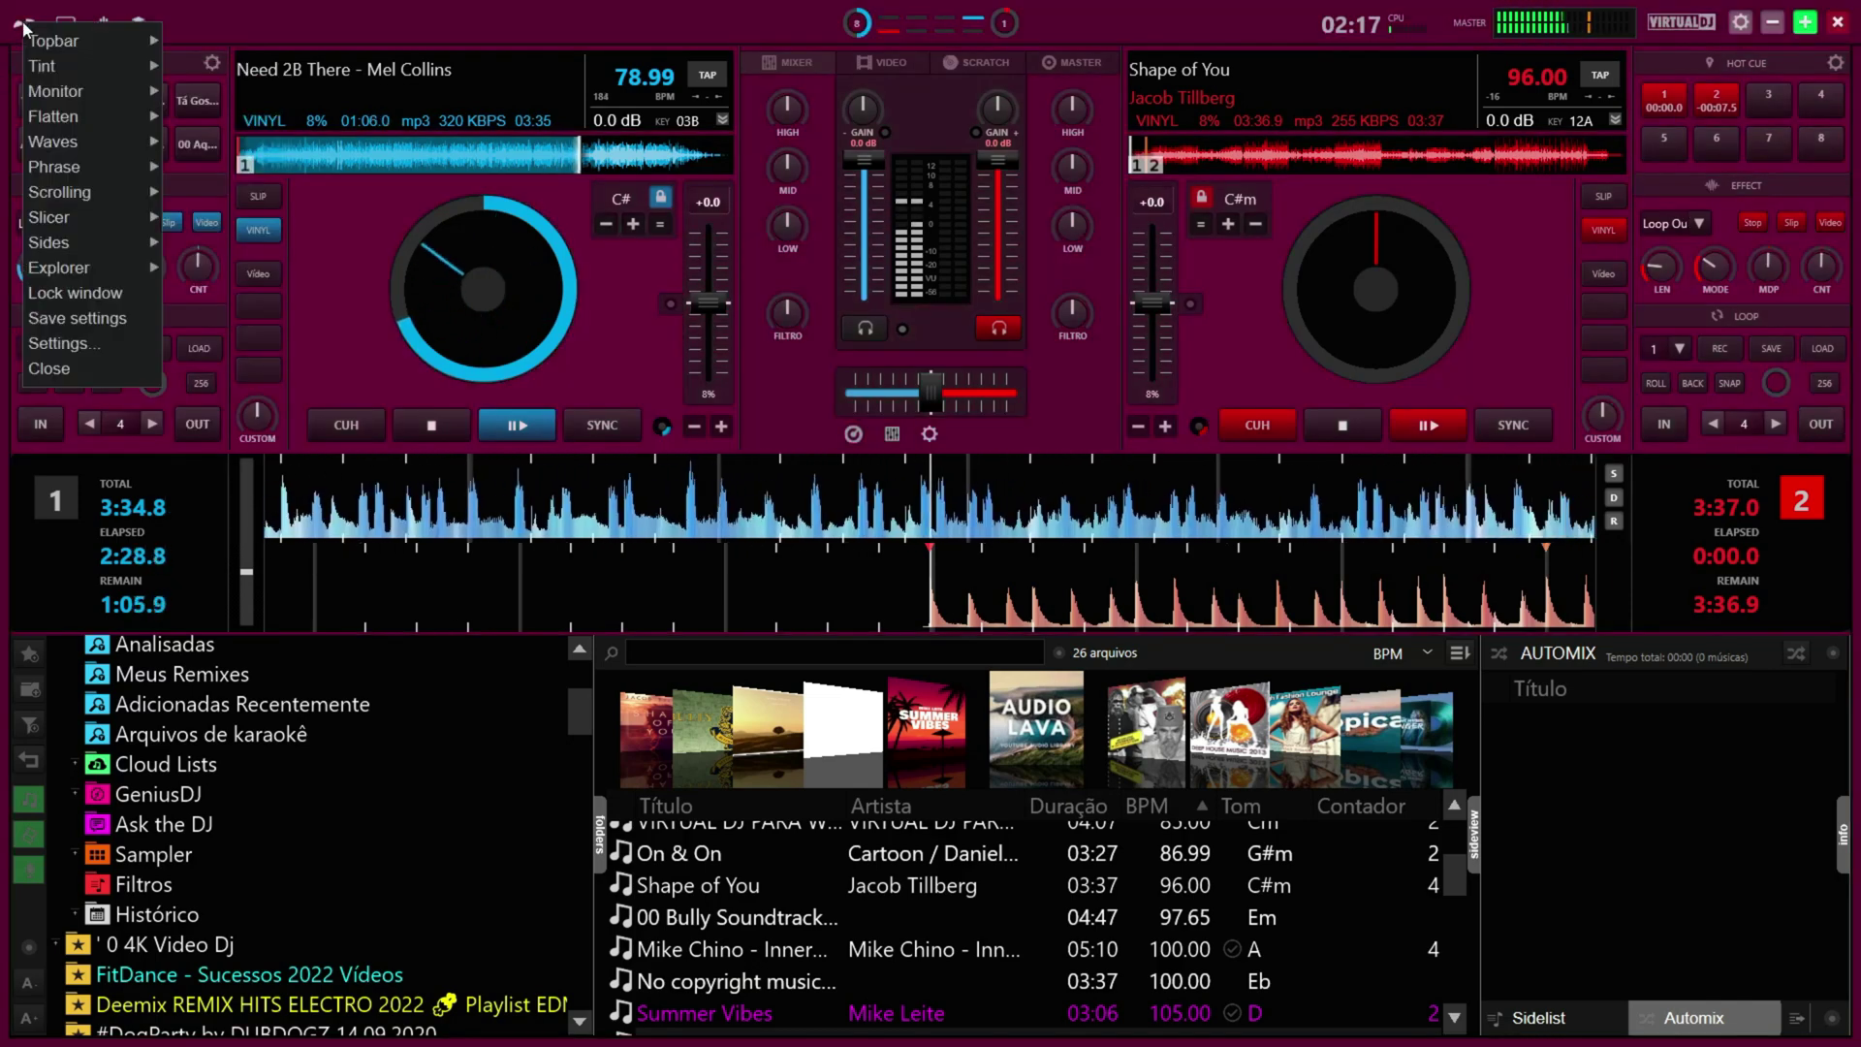
mouse_move(145, 66)
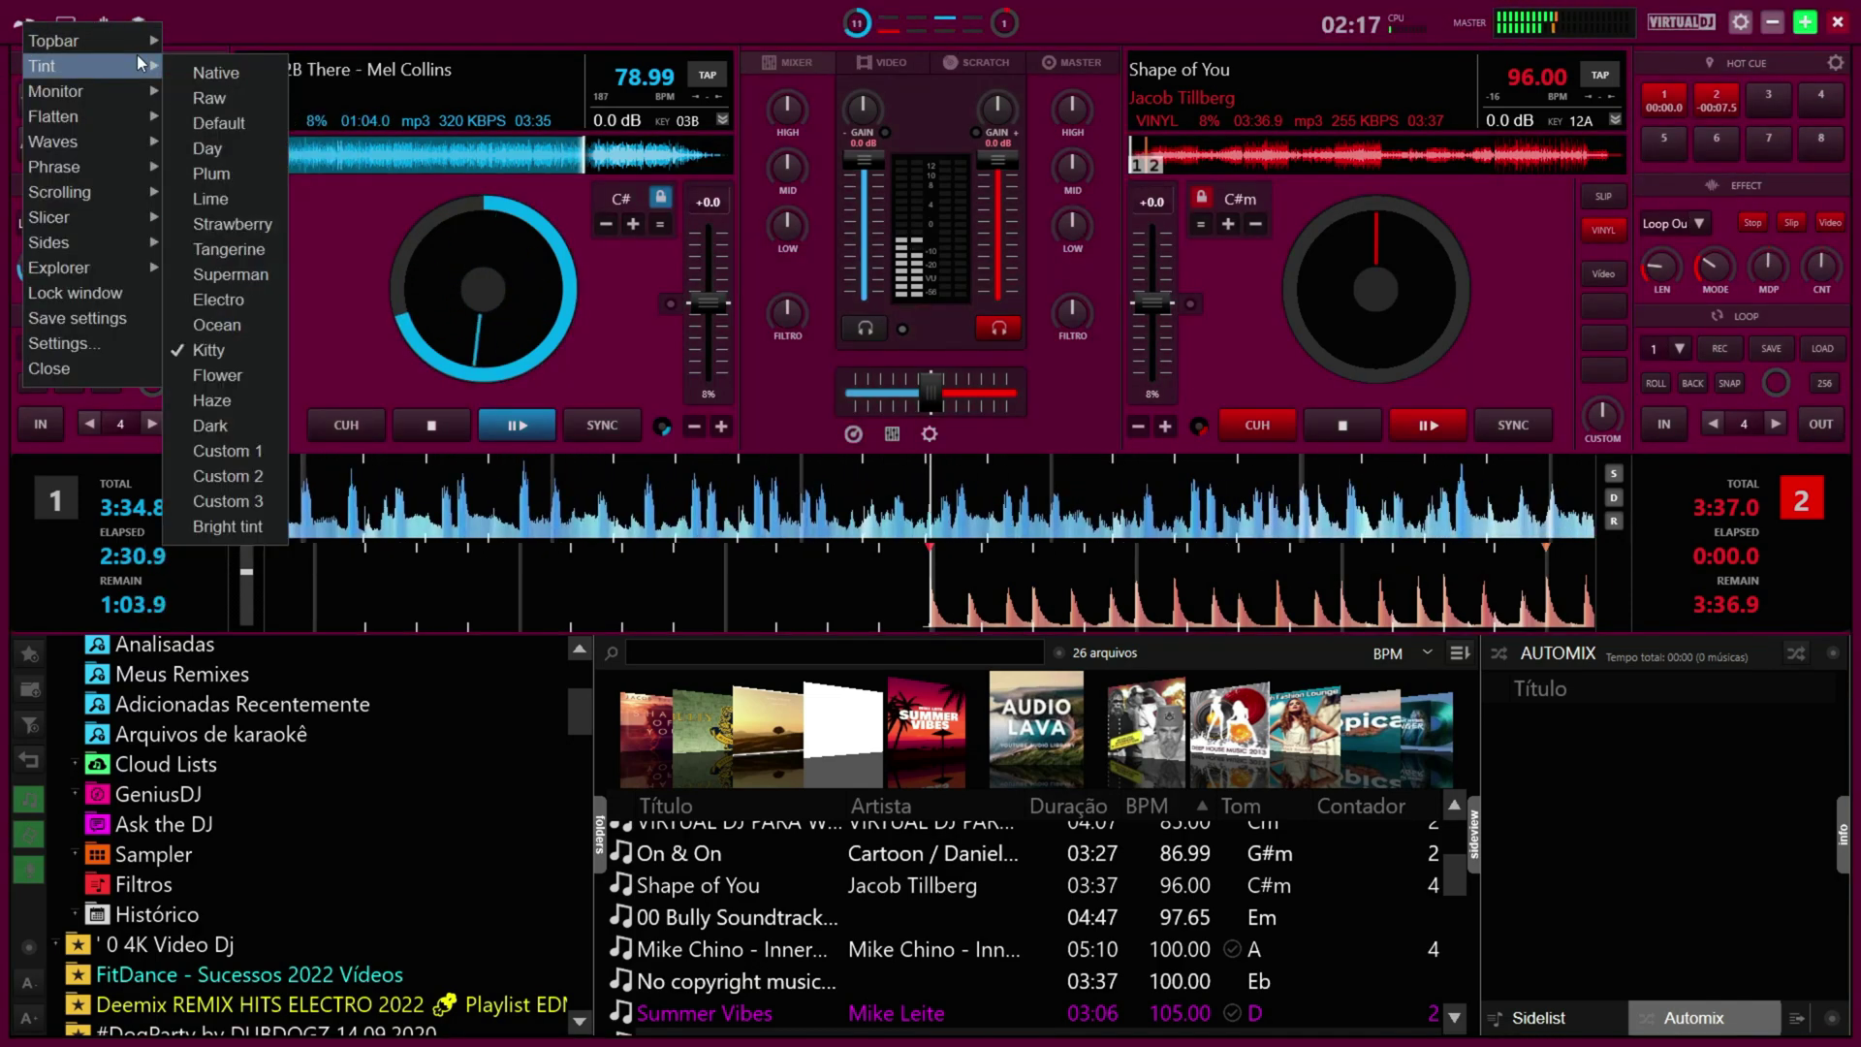
left_click(219, 376)
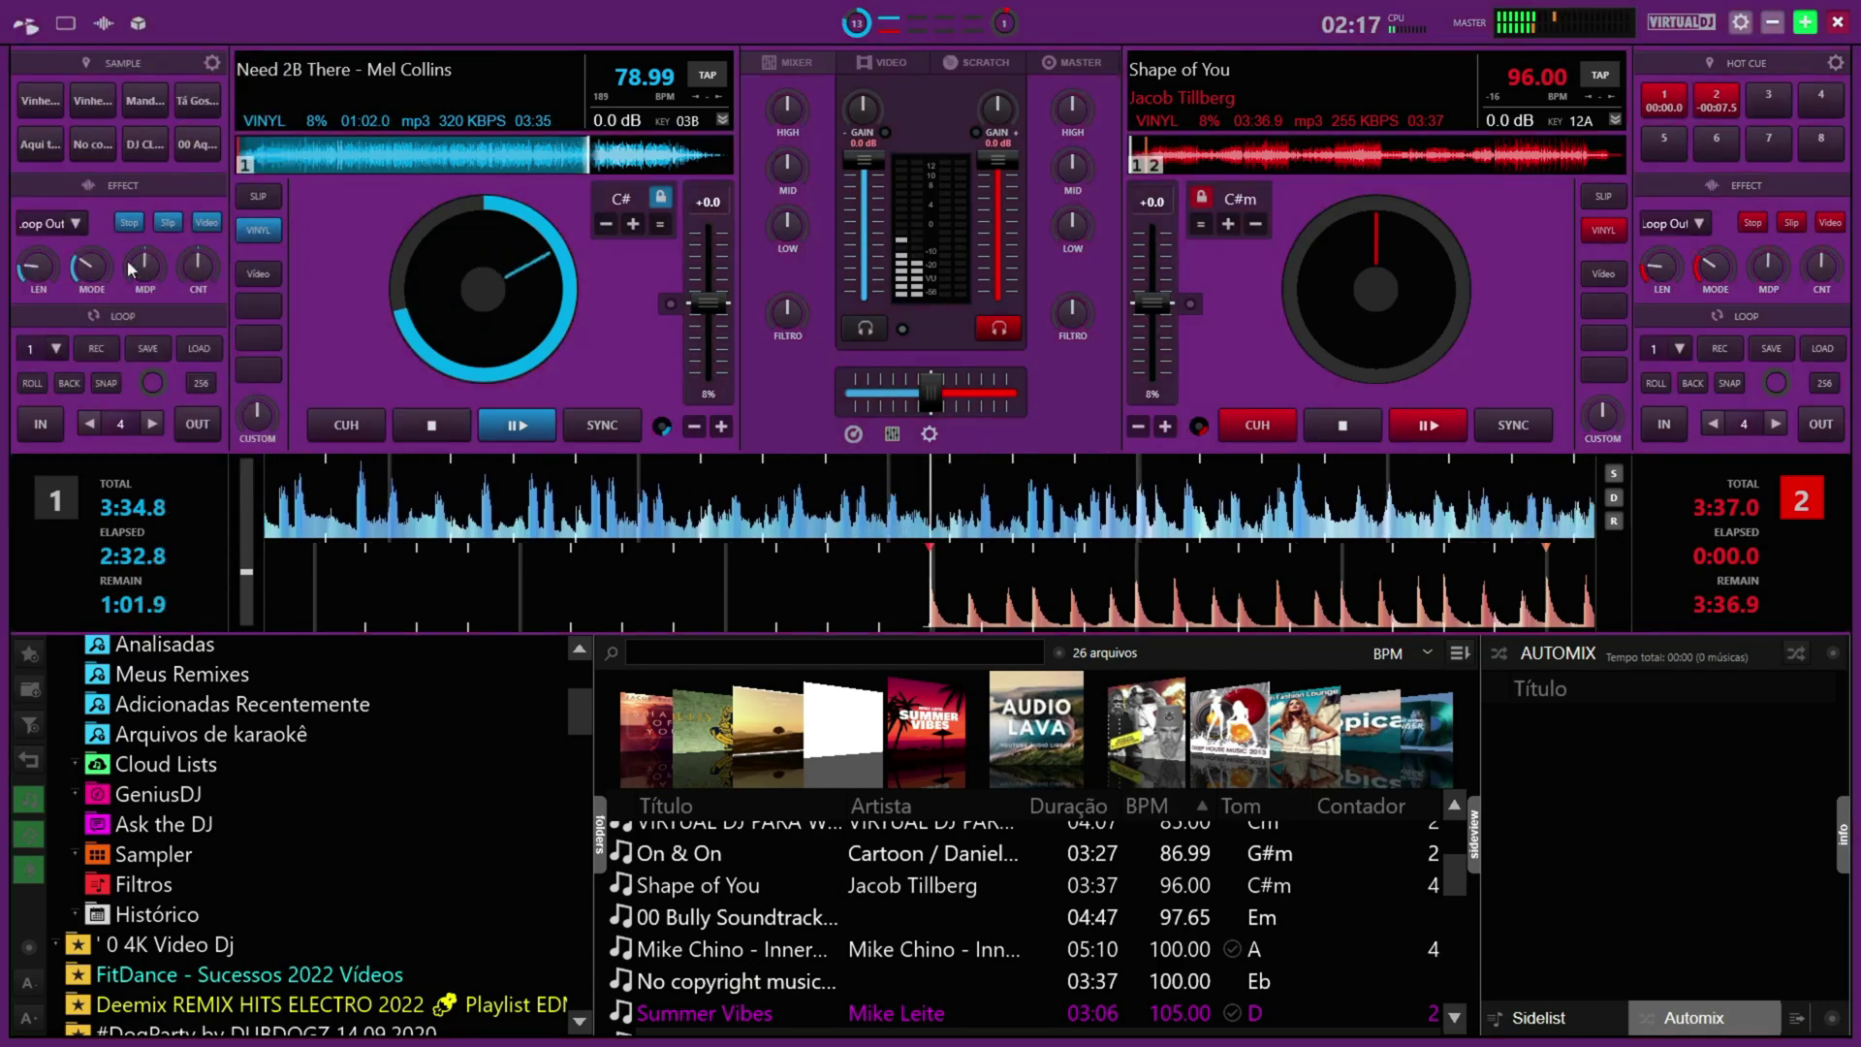
left_click(25, 23)
mouse_move(74, 79)
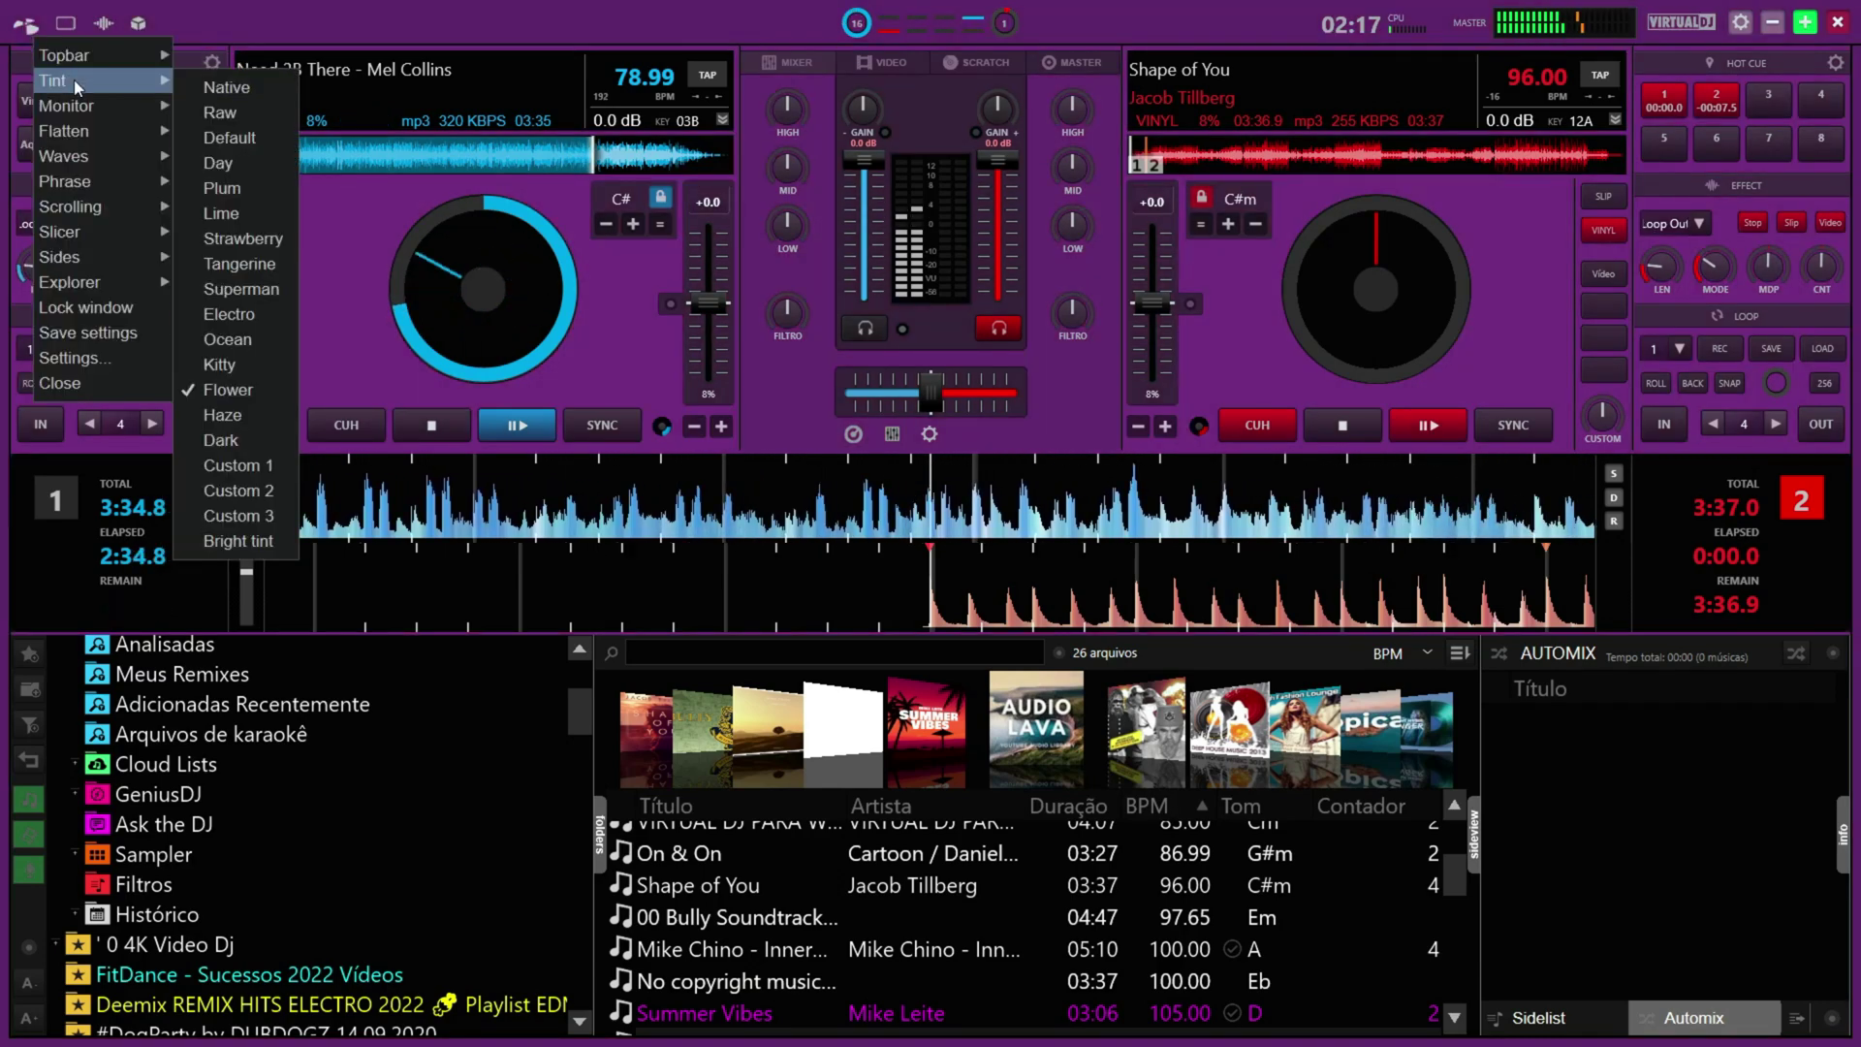
left_click(247, 415)
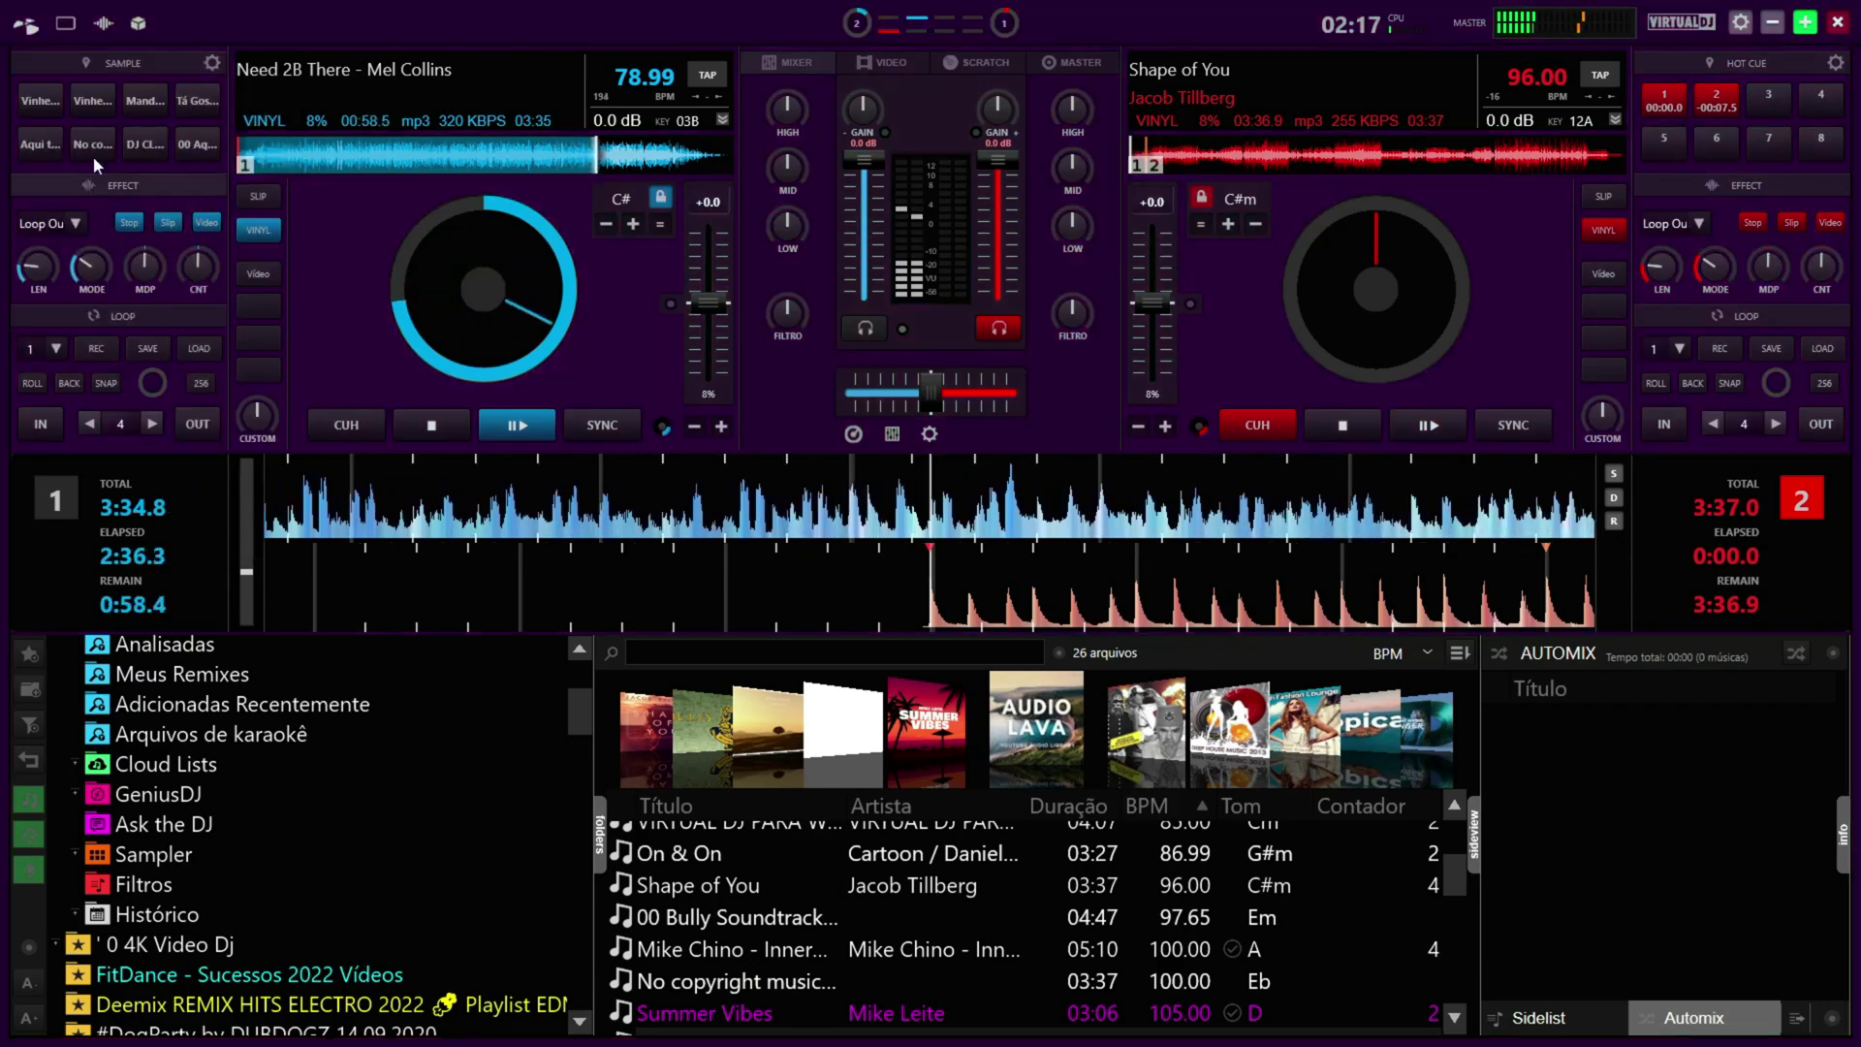
Preview the skin in the Dark tint and in the Custom 1 tint
left_click(28, 23)
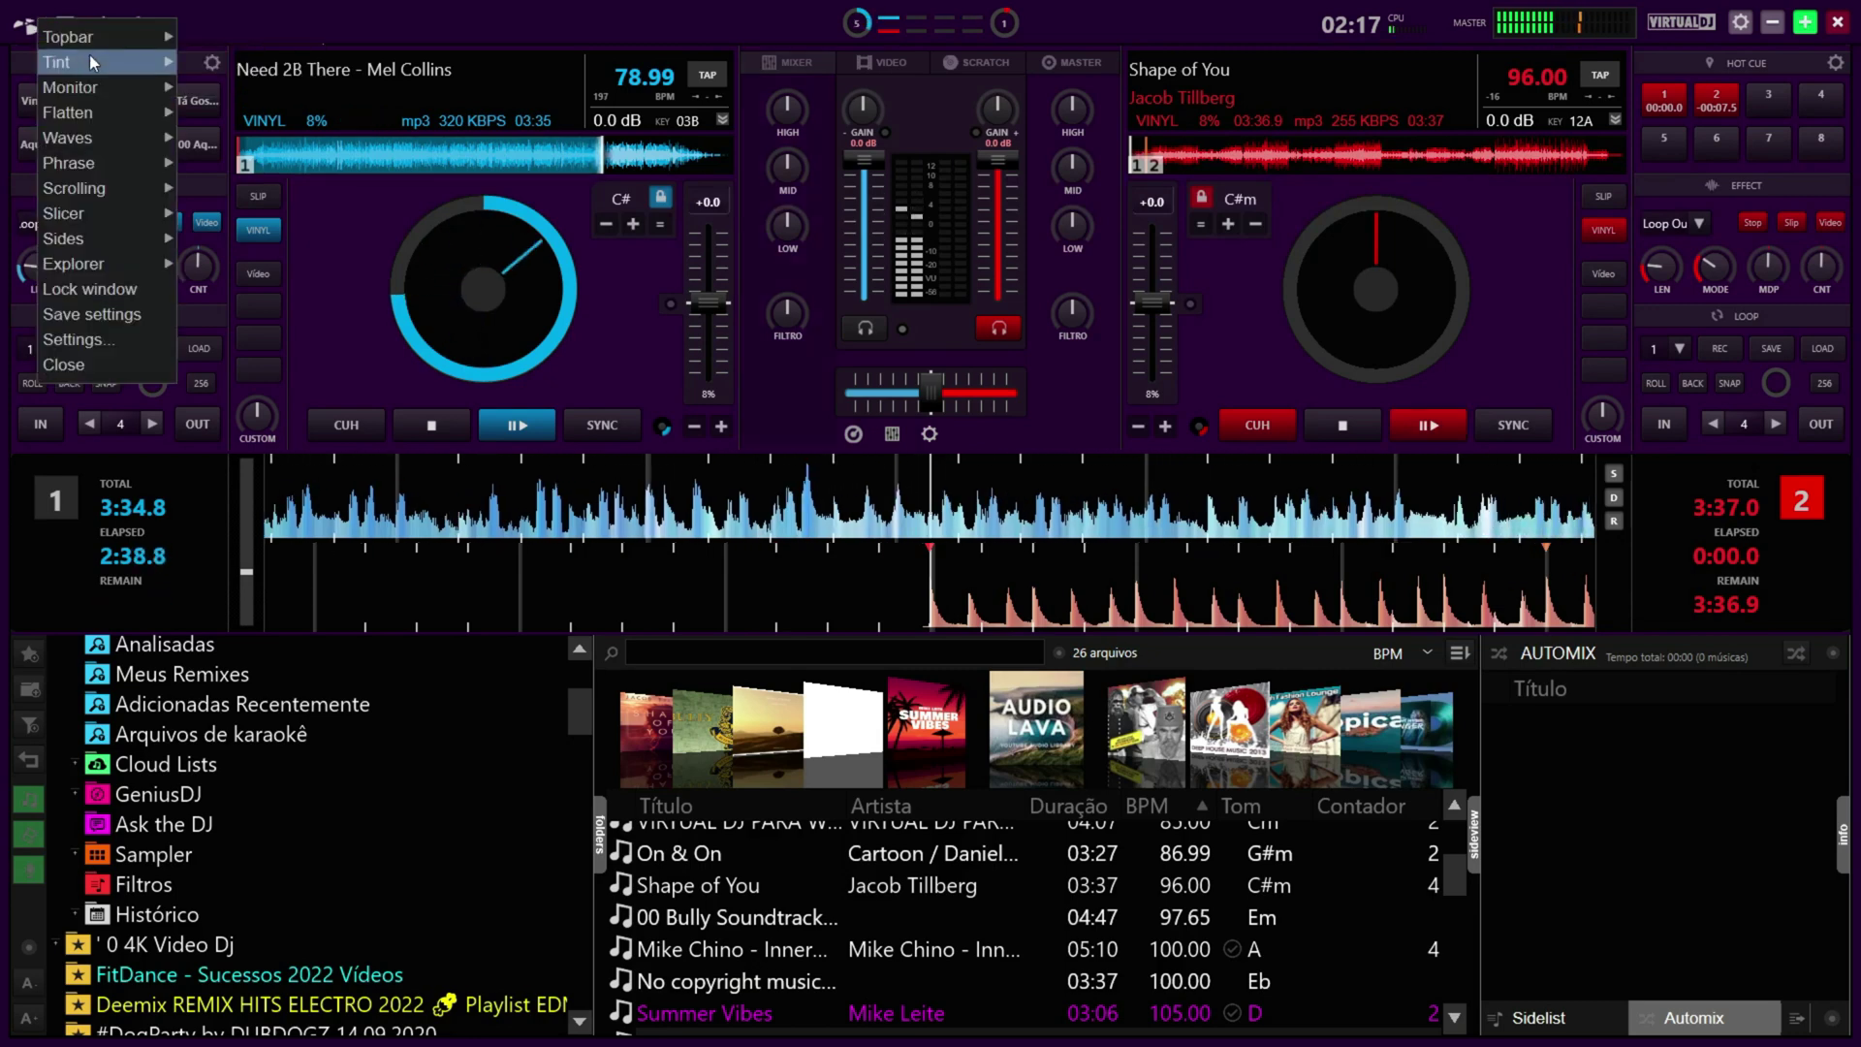
mouse_move(89, 58)
left_click(249, 424)
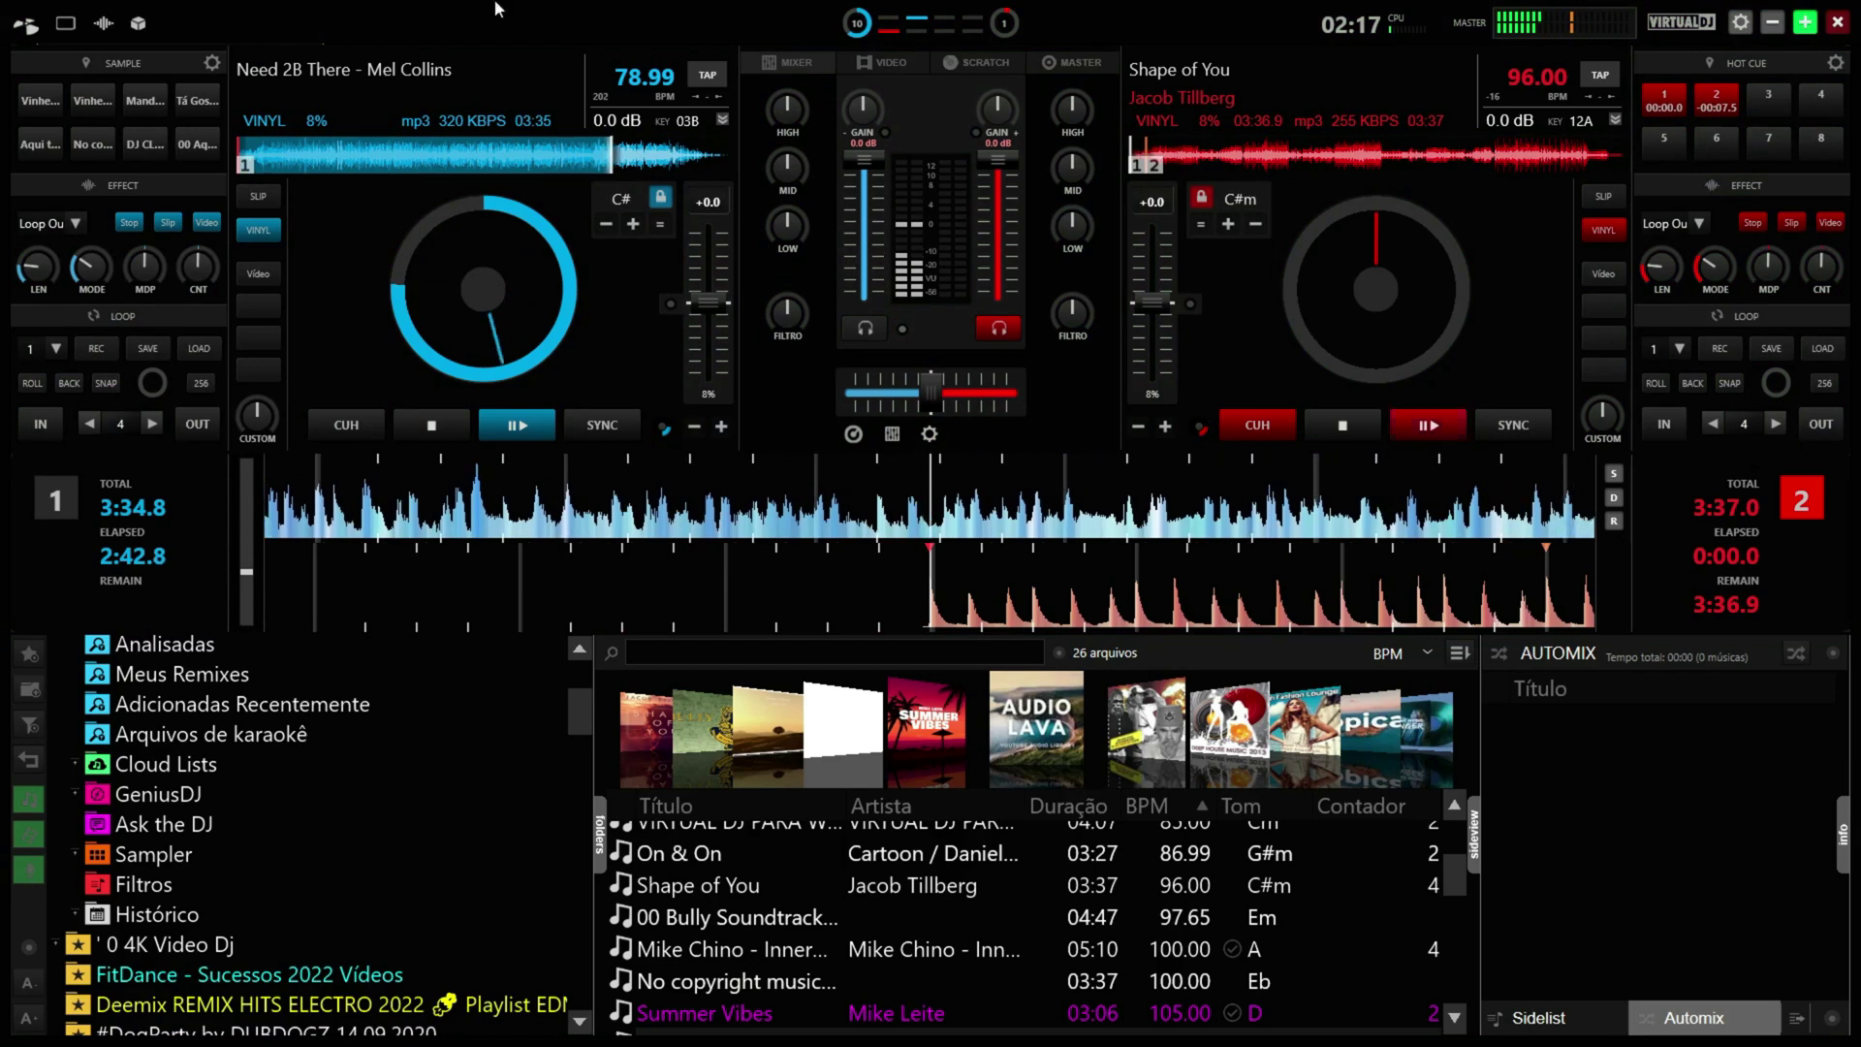
left_click(28, 24)
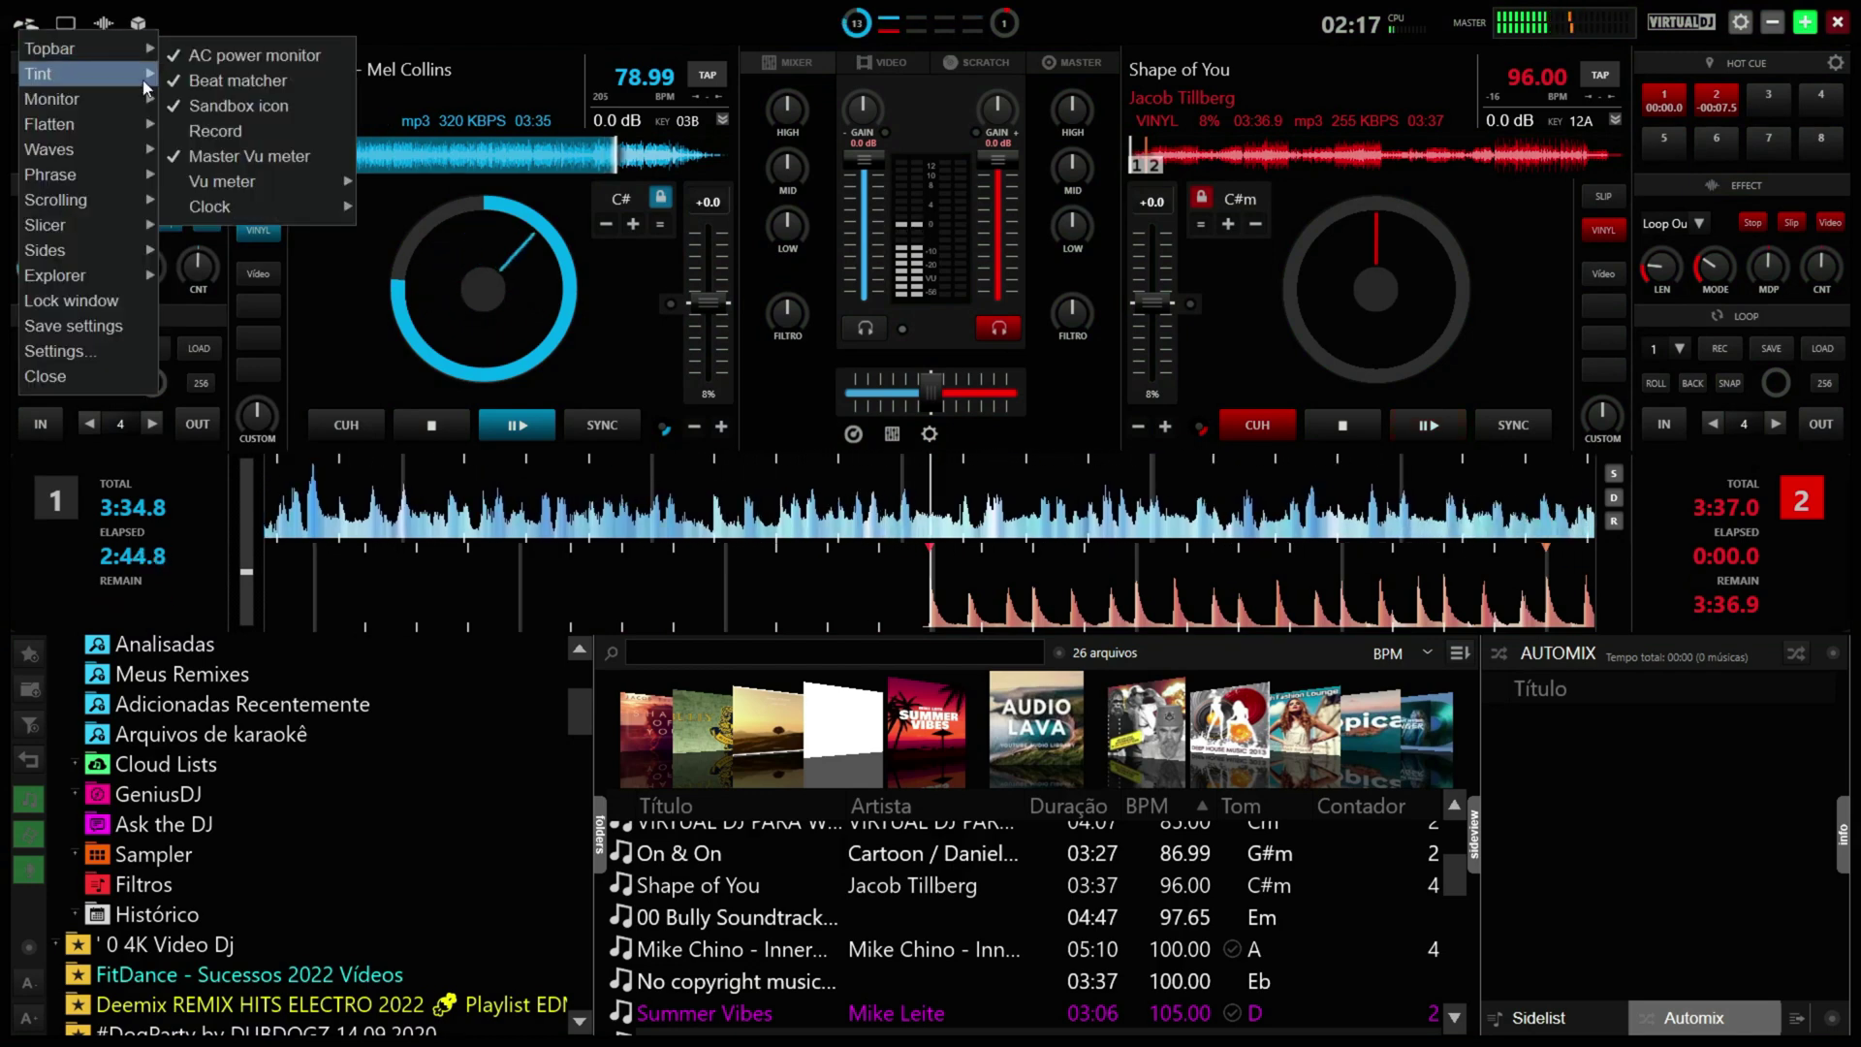
mouse_move(97, 74)
left_click(271, 461)
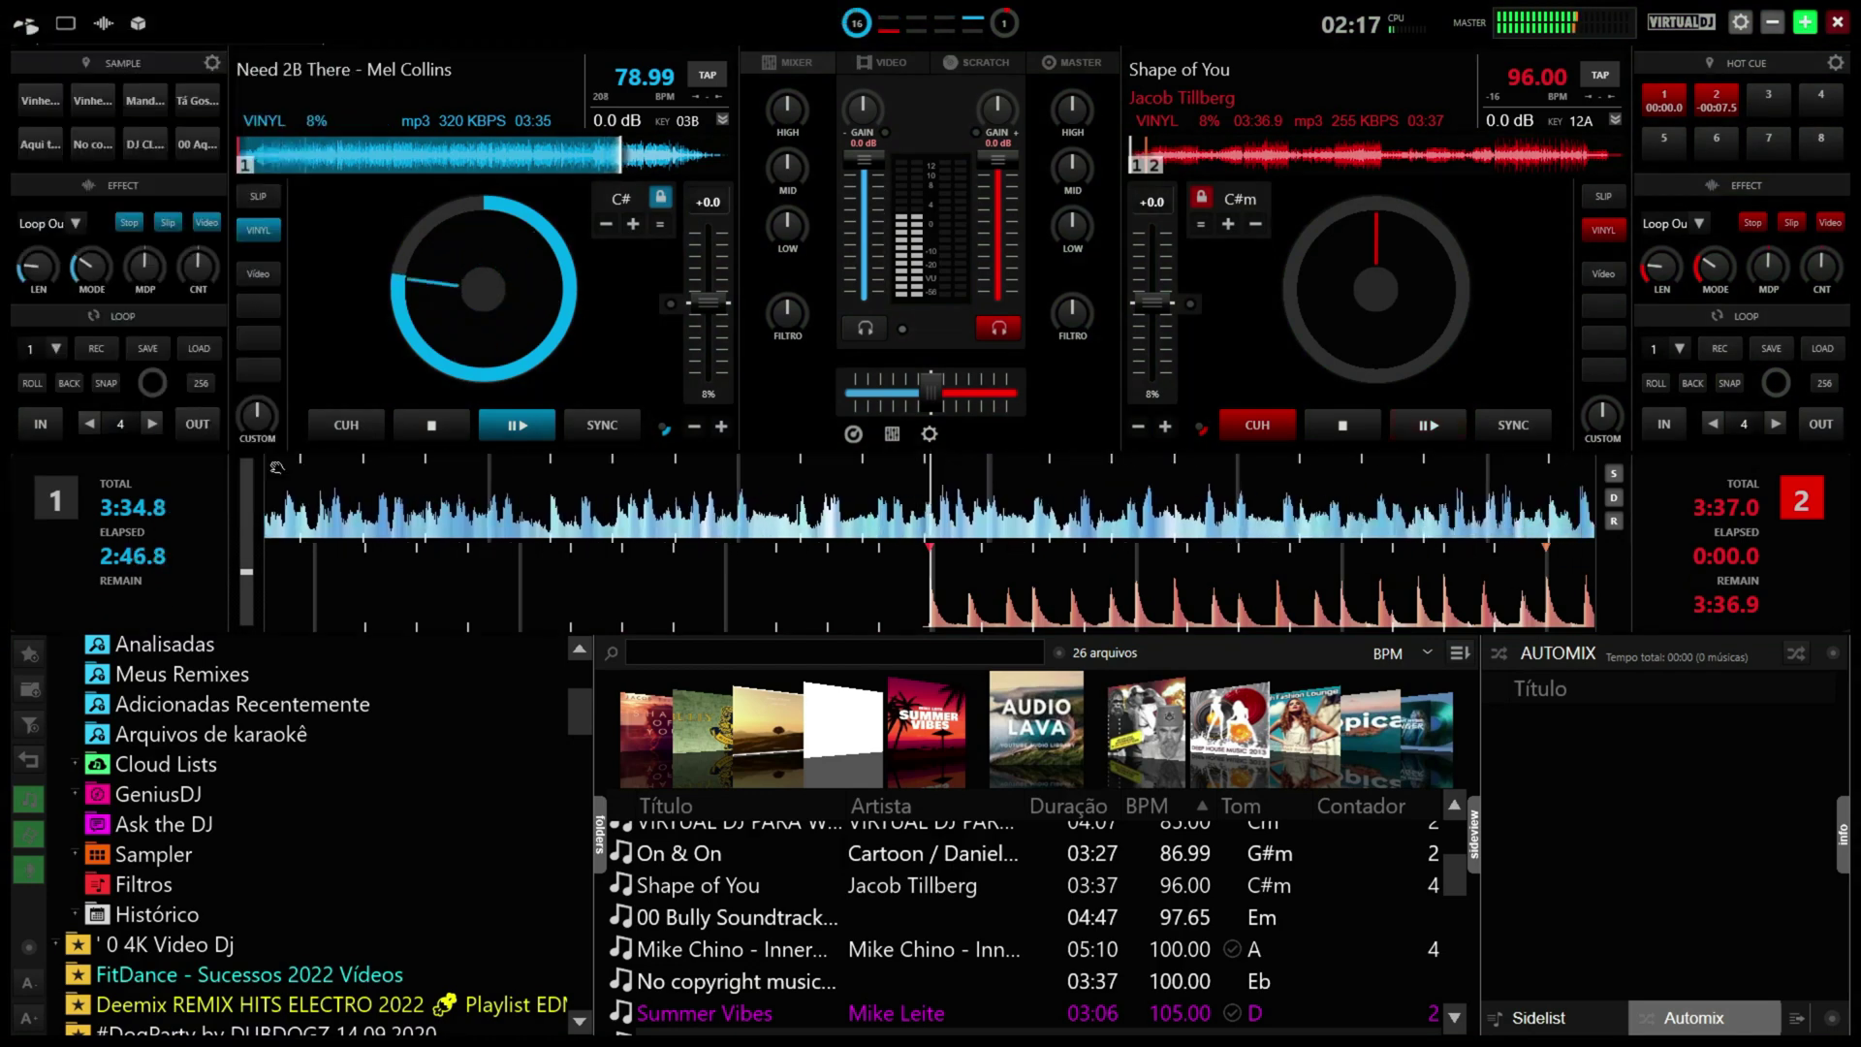
Set the skin's tint to Native
left_click(35, 24)
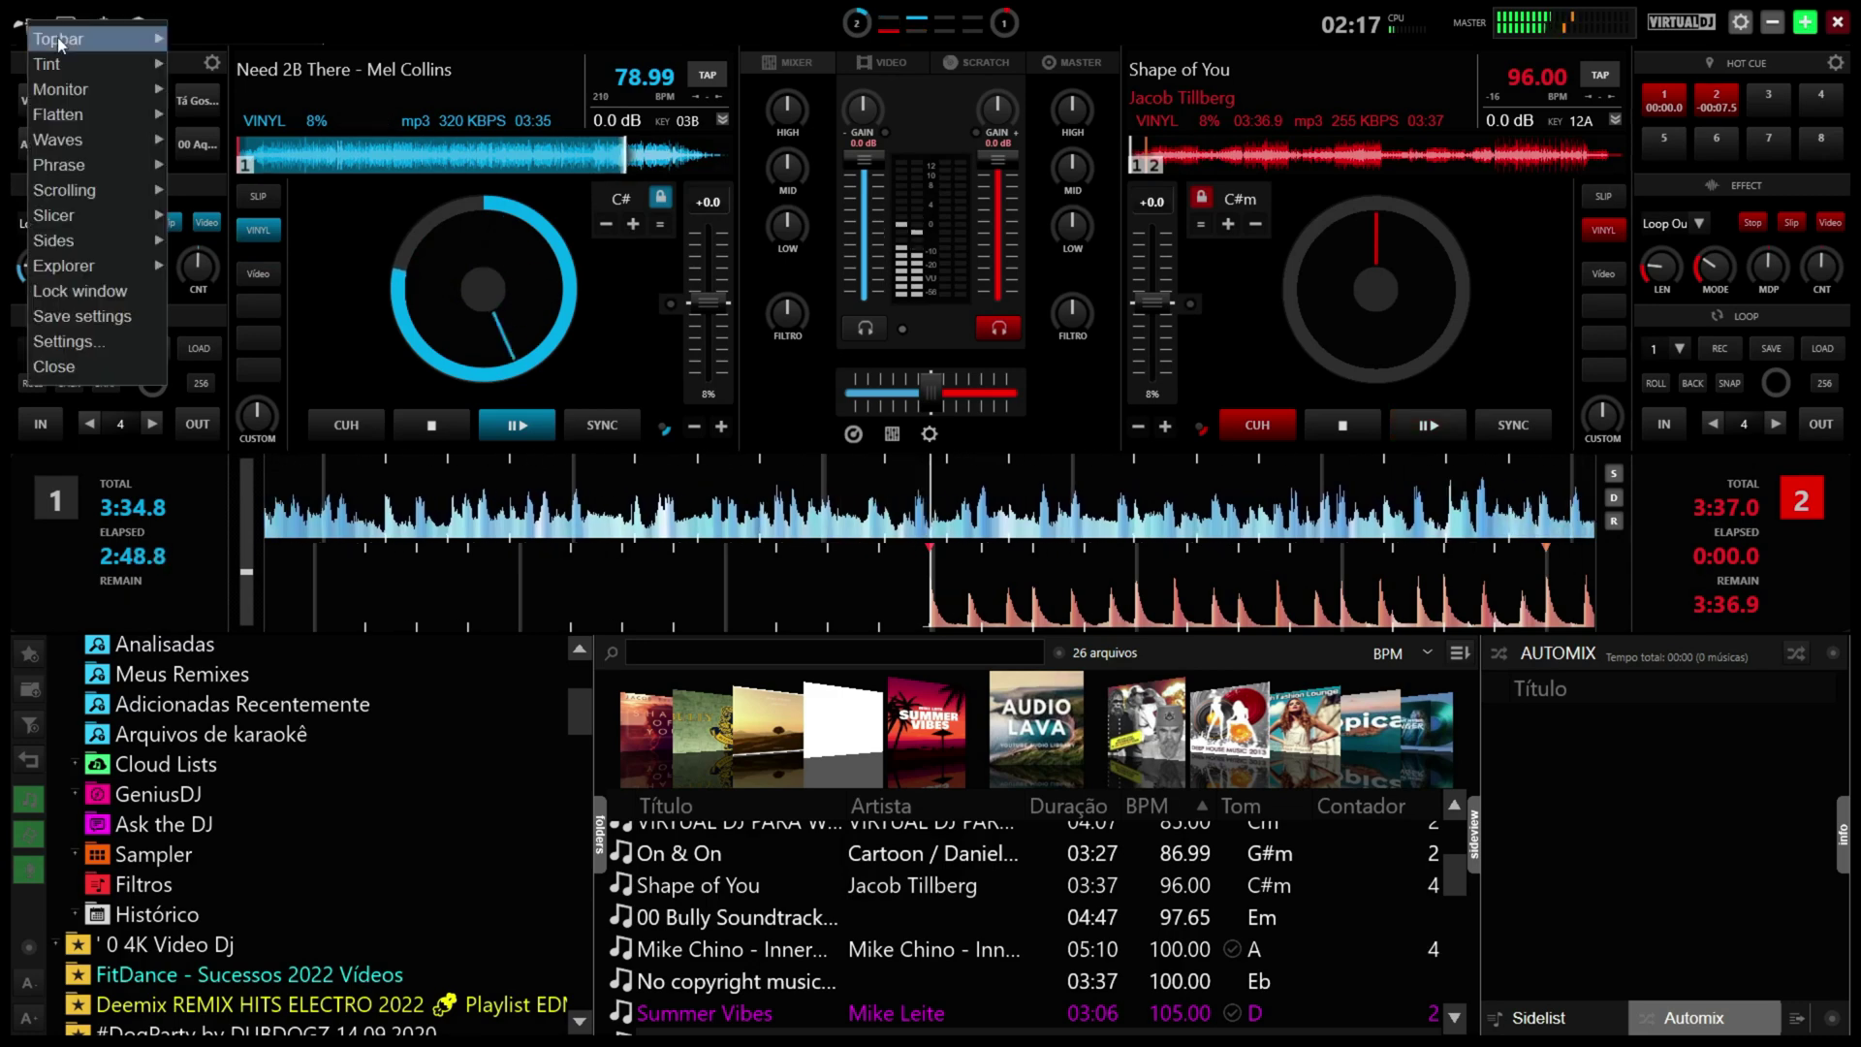
mouse_move(111, 75)
left_click(213, 76)
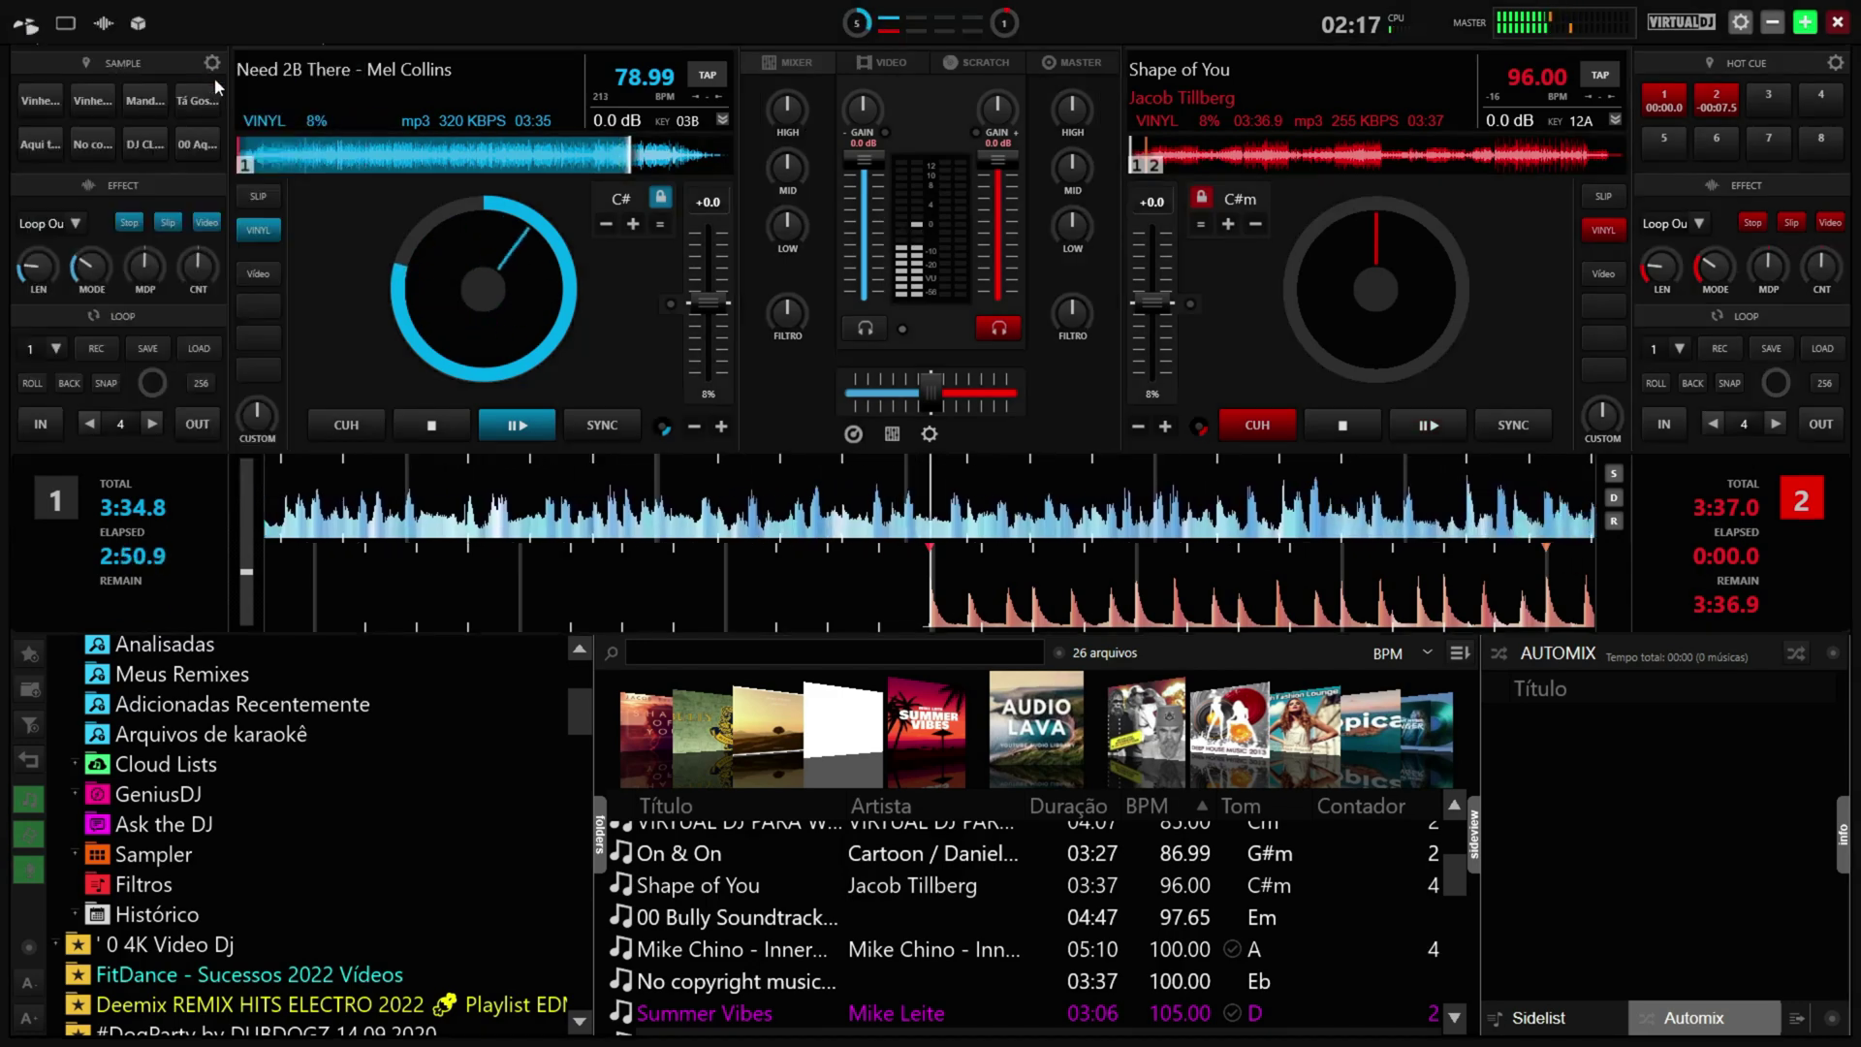
Try the 4 decks swap layout, followed by the 4 decks w/ext browser layout
left_click(54, 27)
left_click(107, 55)
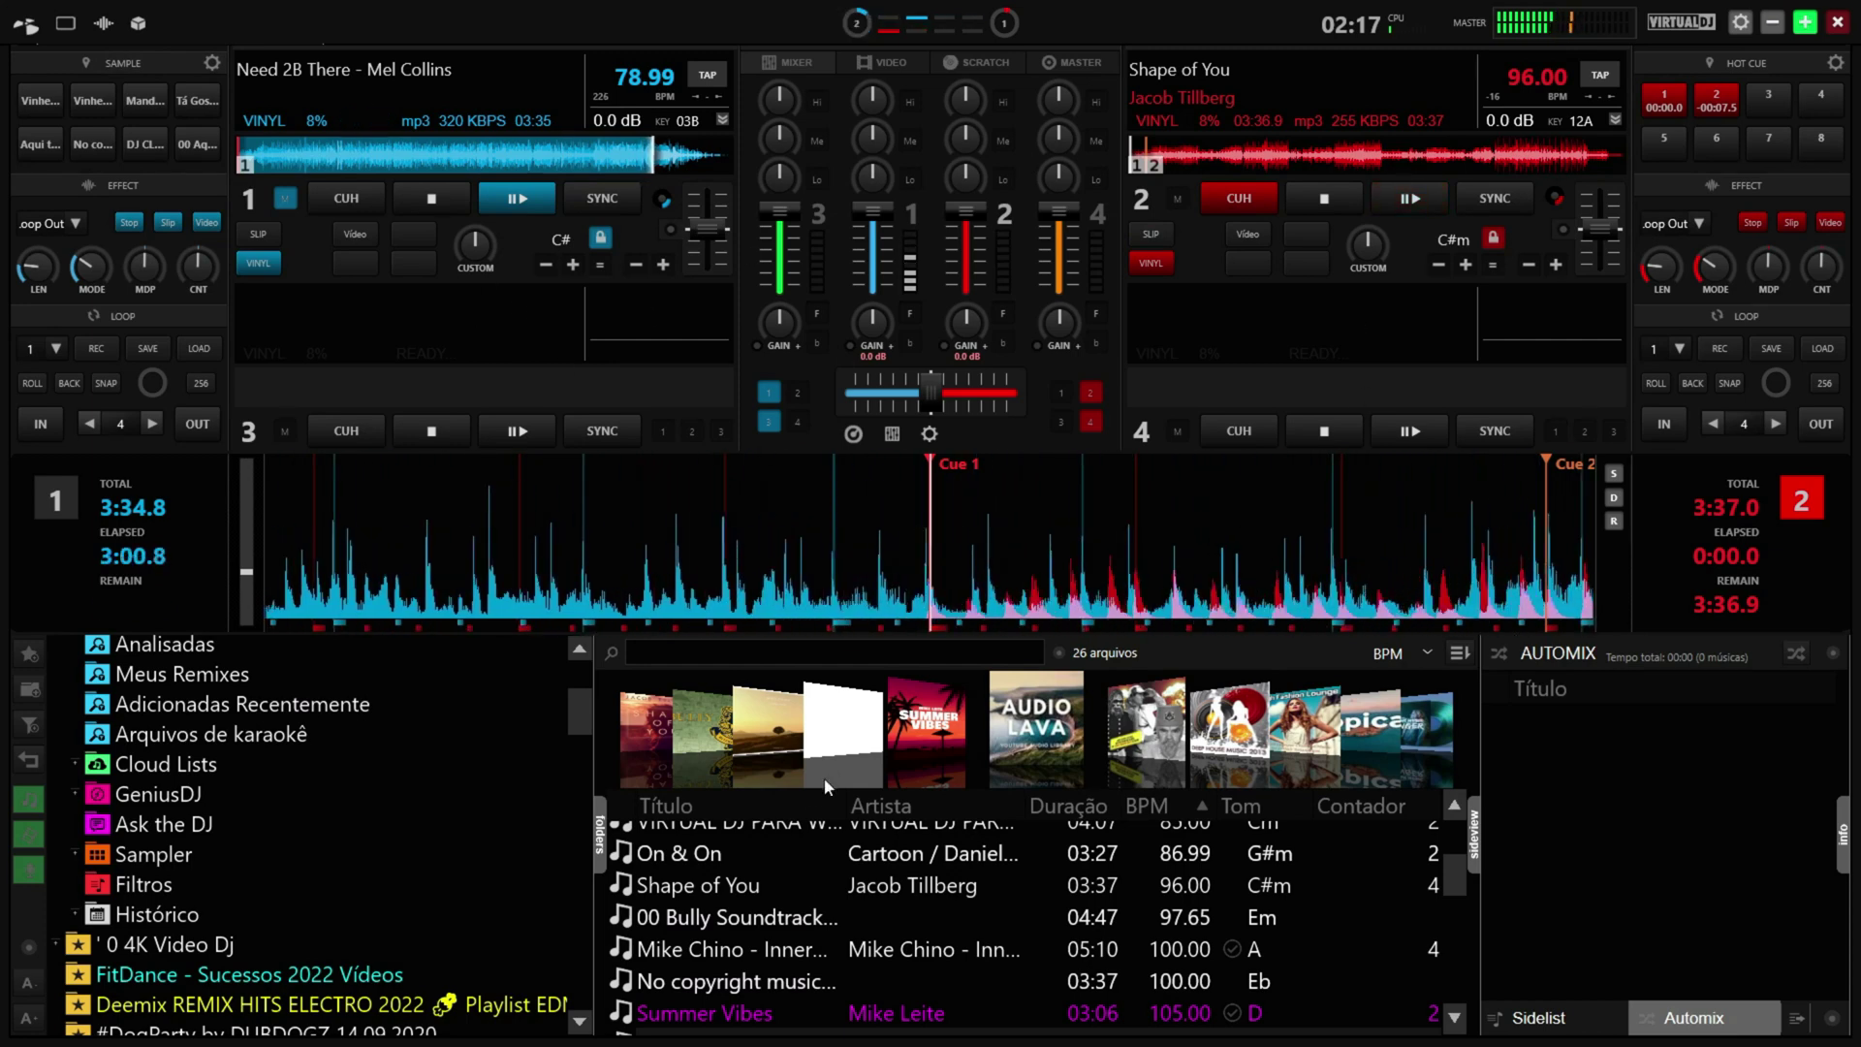
left_click(64, 23)
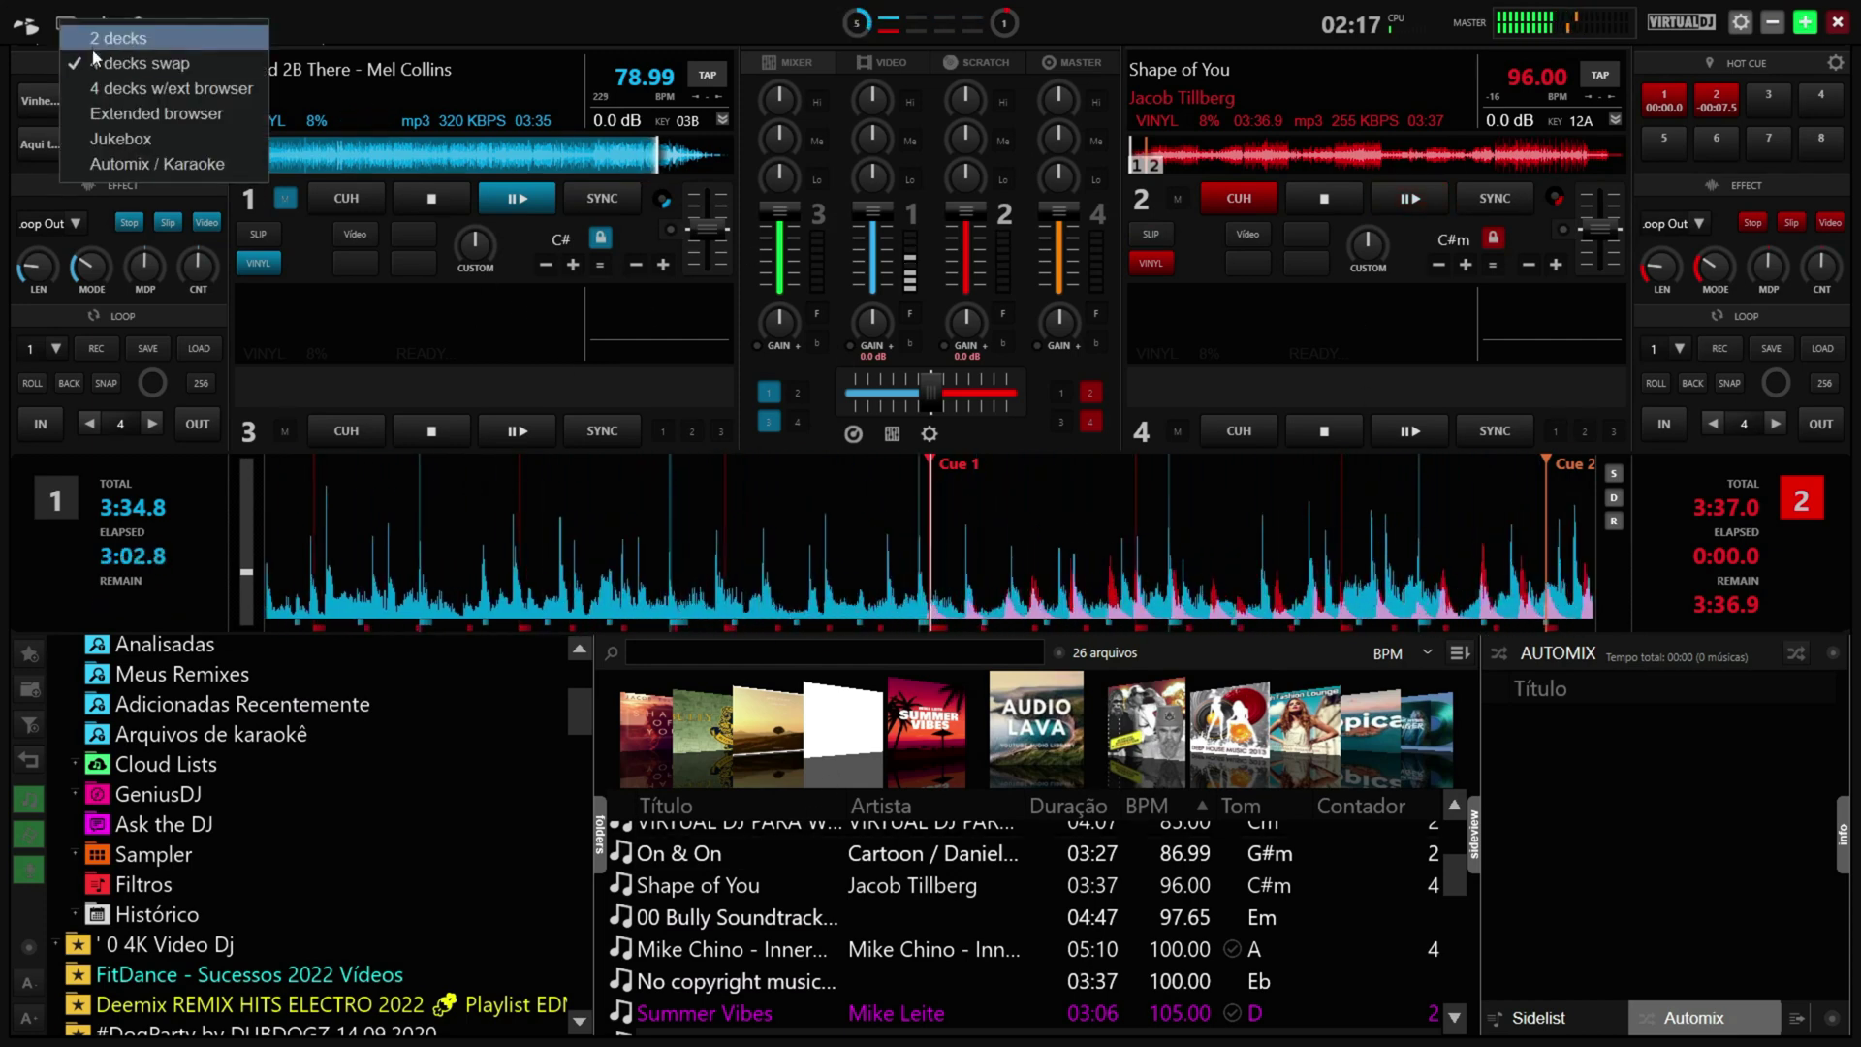
left_click(165, 88)
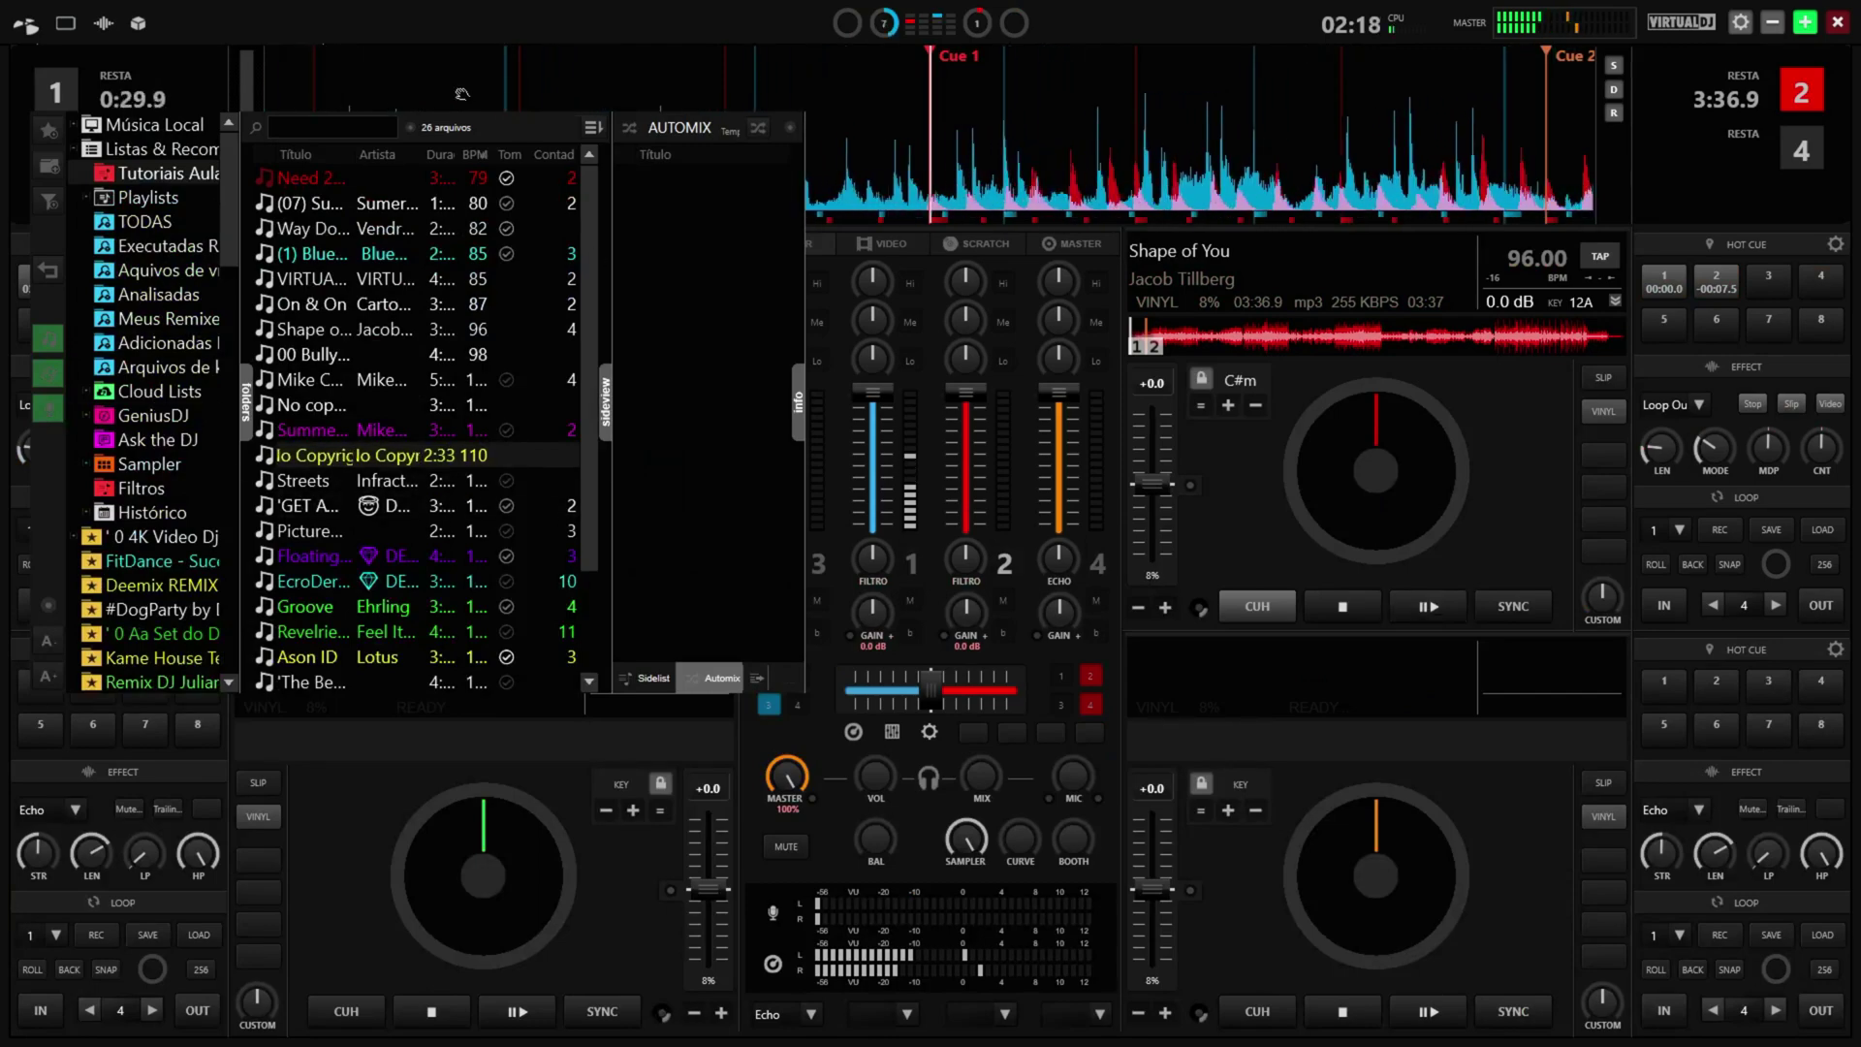
Move the floating browser up over the upper decks, and return the skin to the 2 decks layout
left_click_drag(501, 124, 473, 39)
left_click(64, 23)
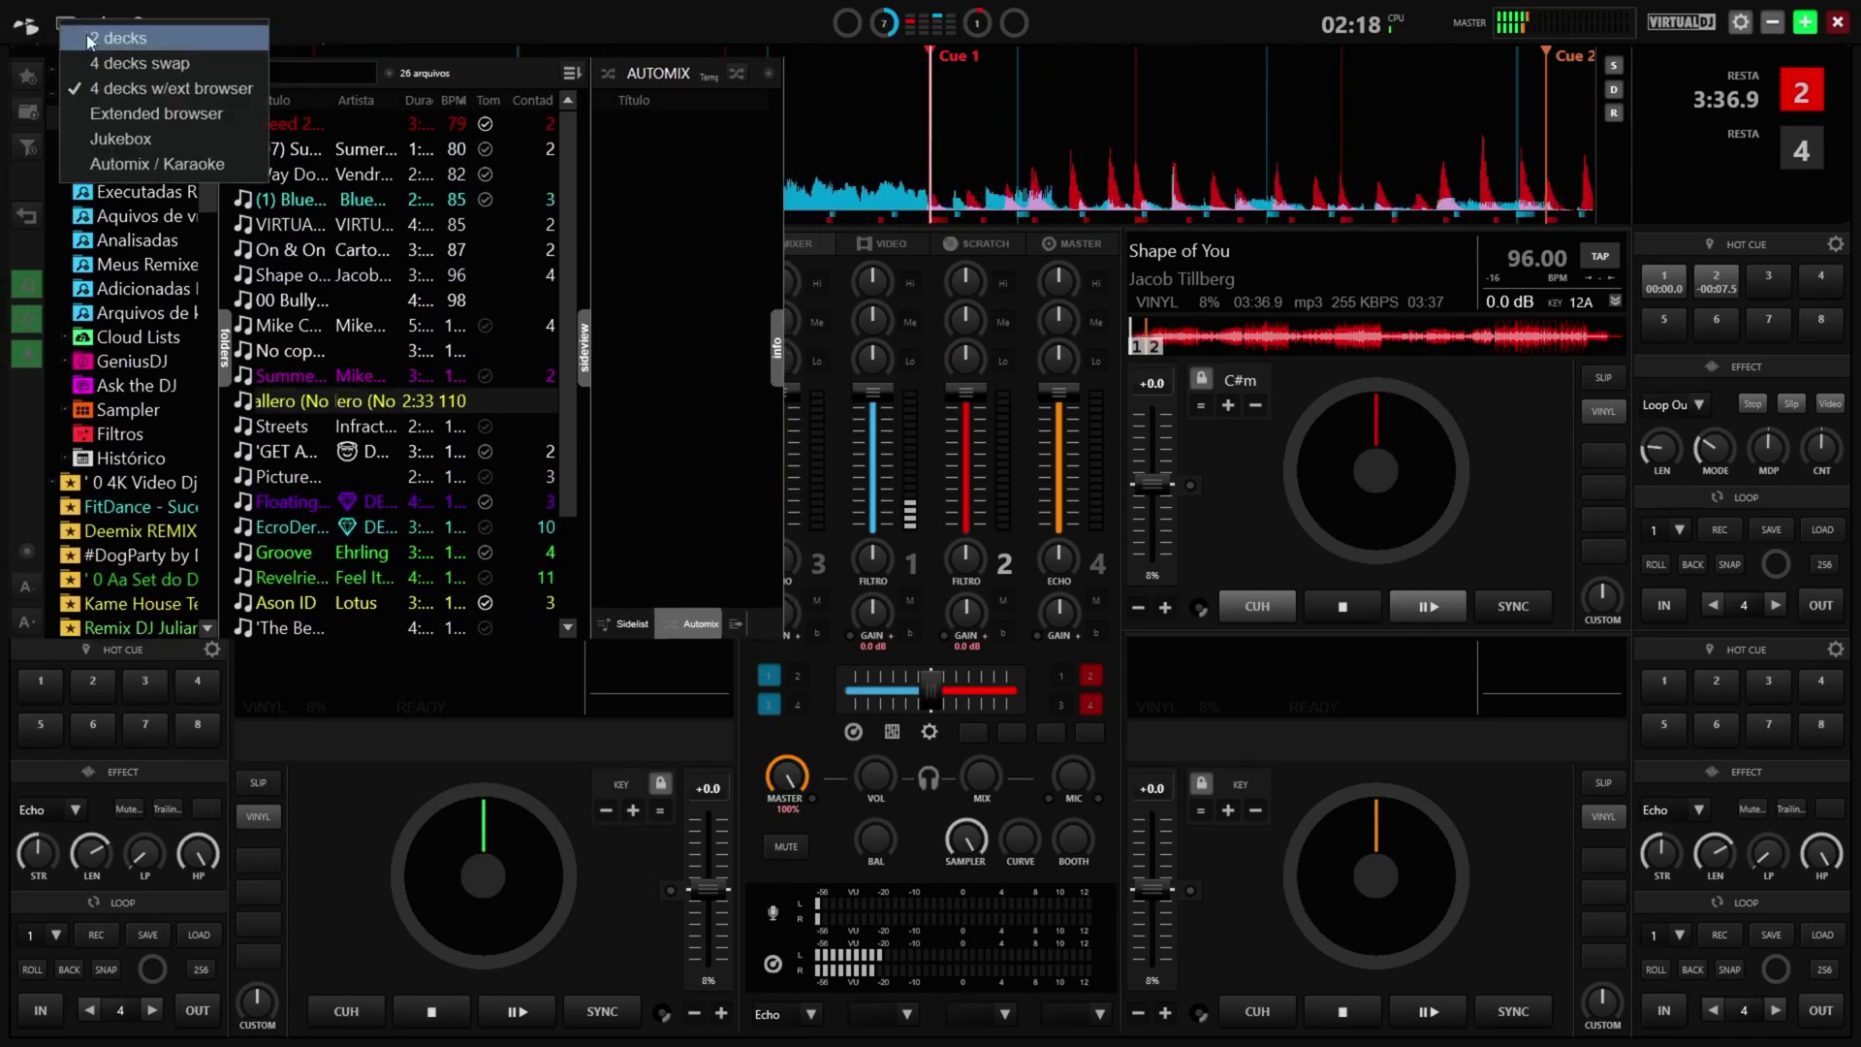
left_click(117, 41)
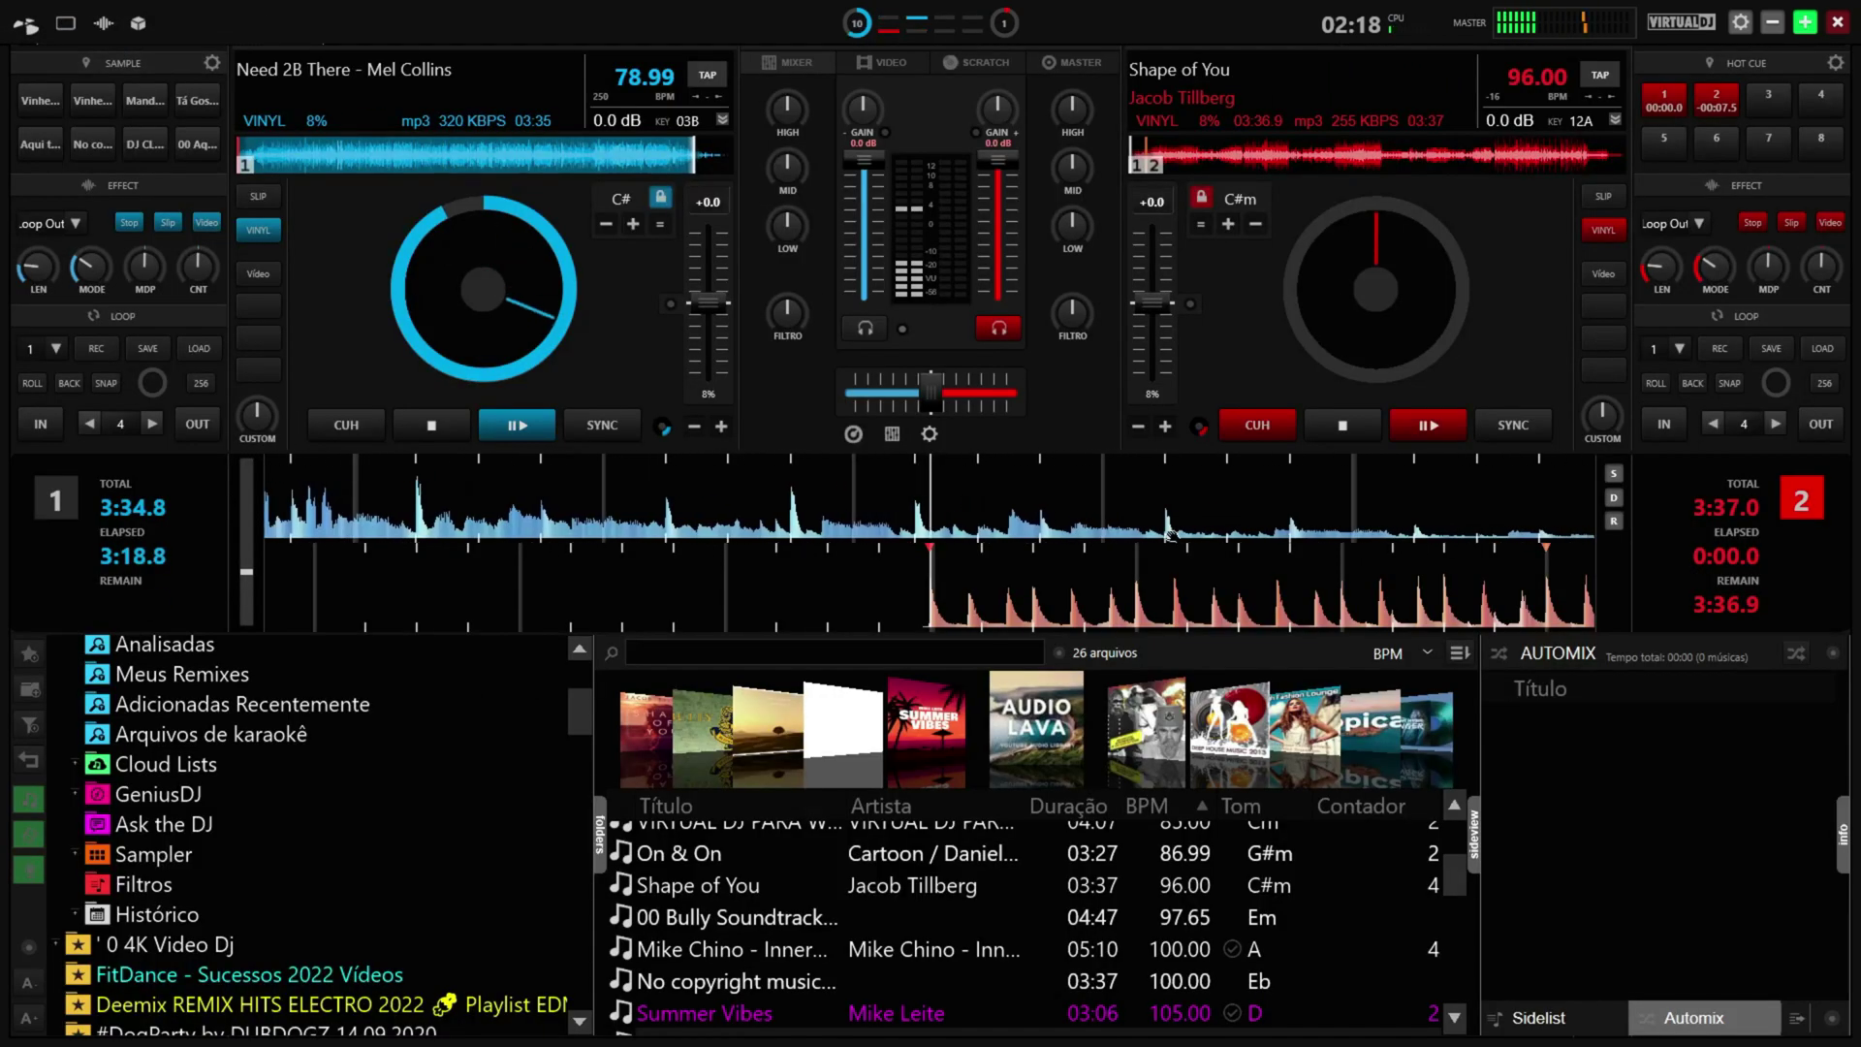
Start playing Shape of You on deck 2 and pause the track on deck 1
left_click(1441, 422)
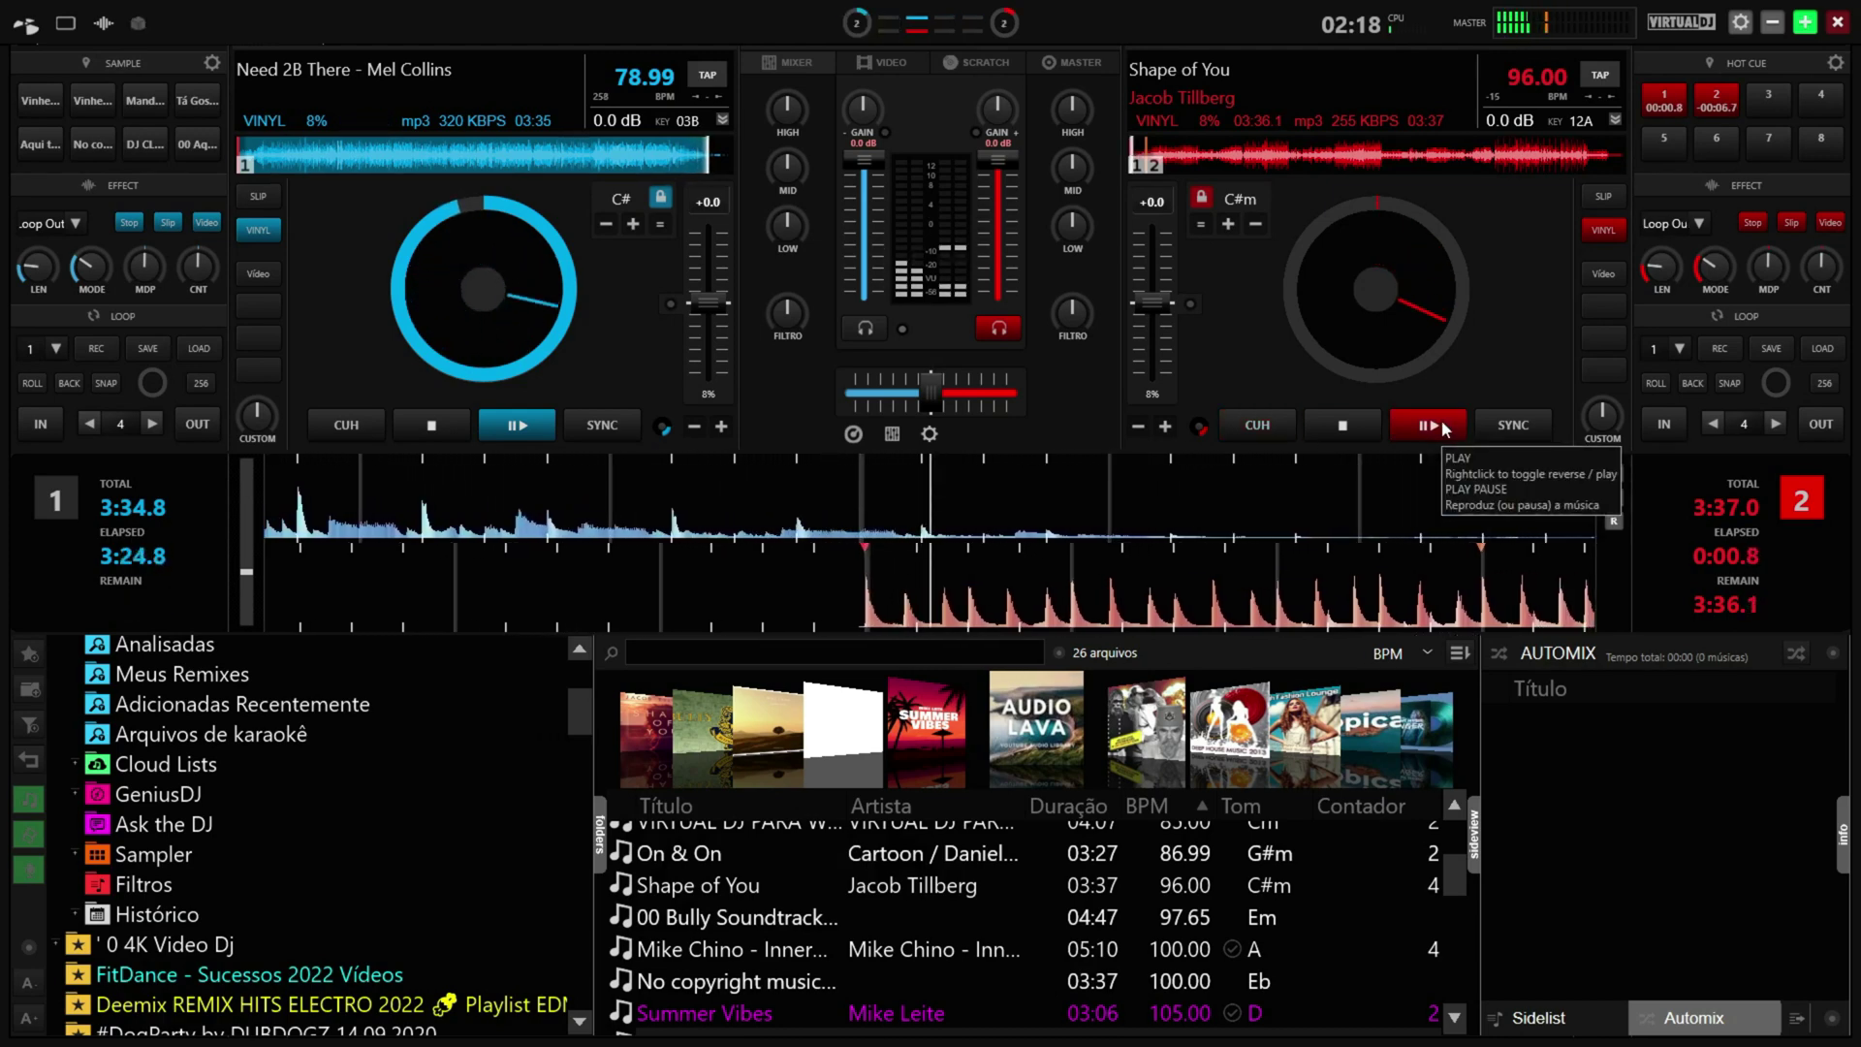
left_click(545, 415)
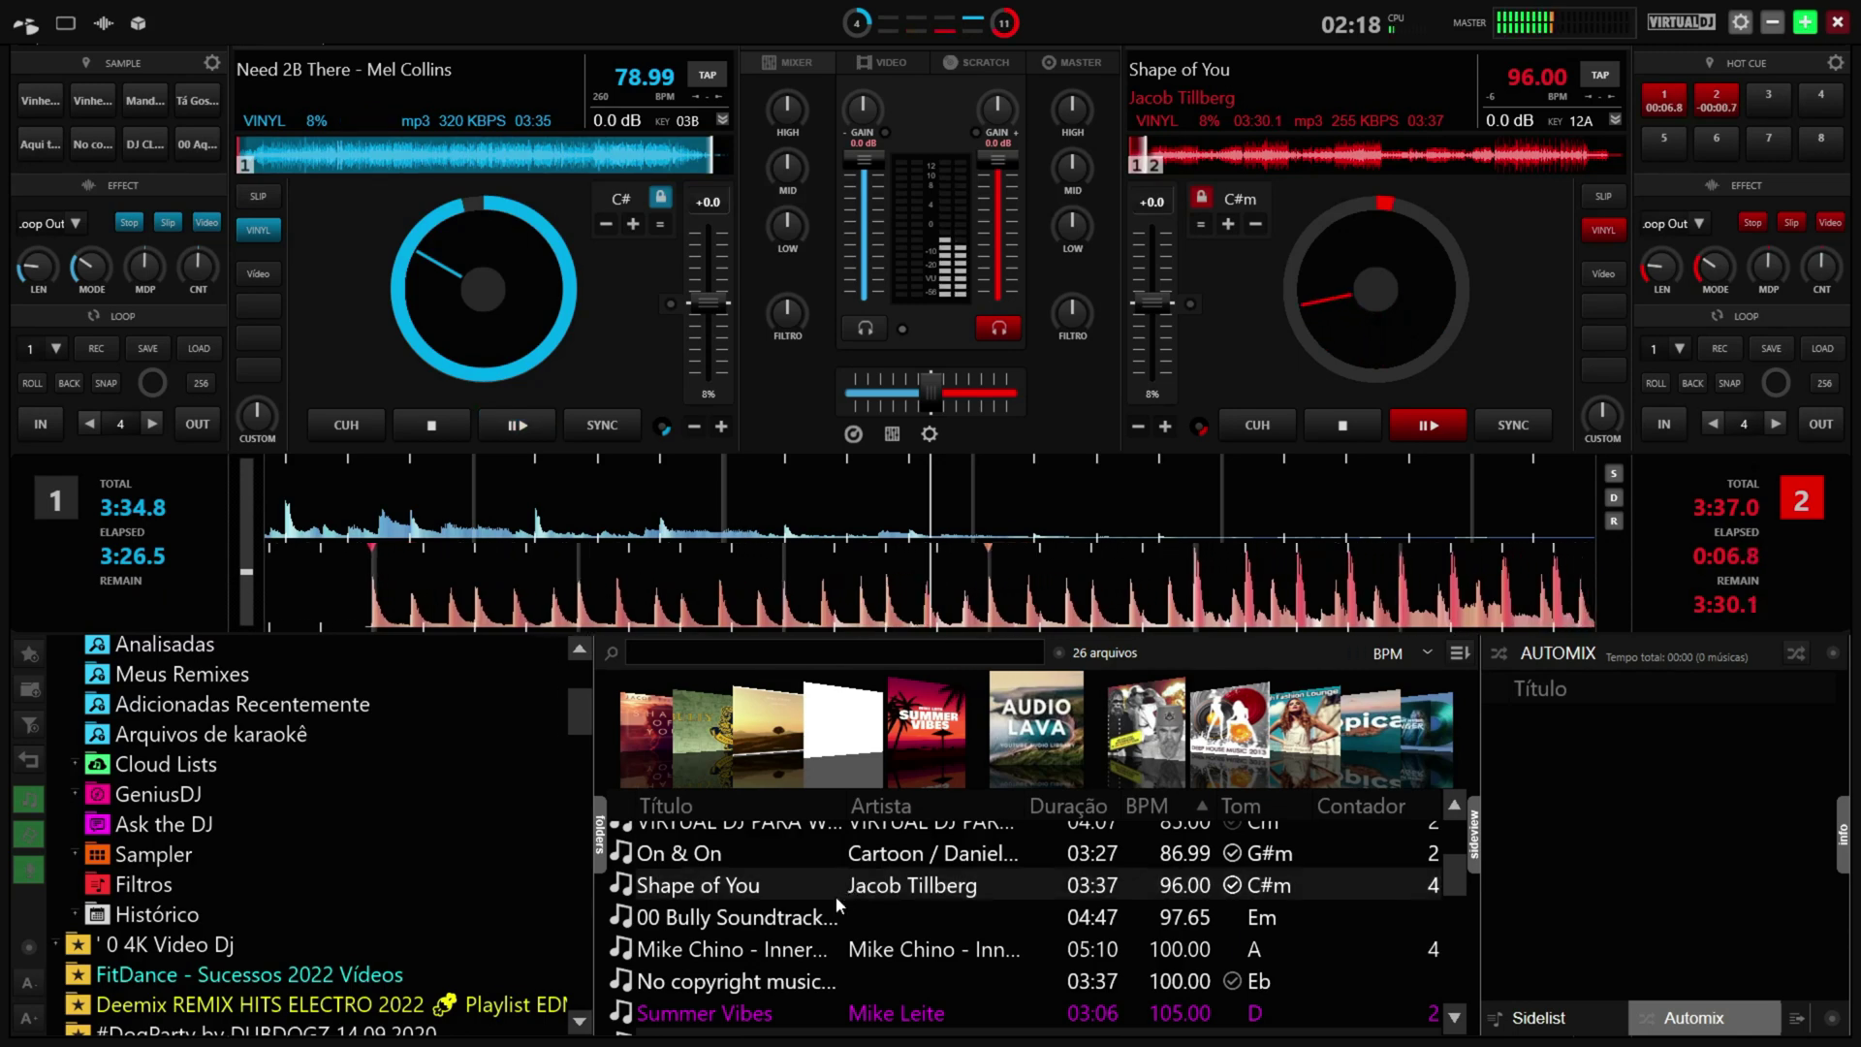
Load the track Summer Vibes from the song list onto deck 1
left_click(744, 955)
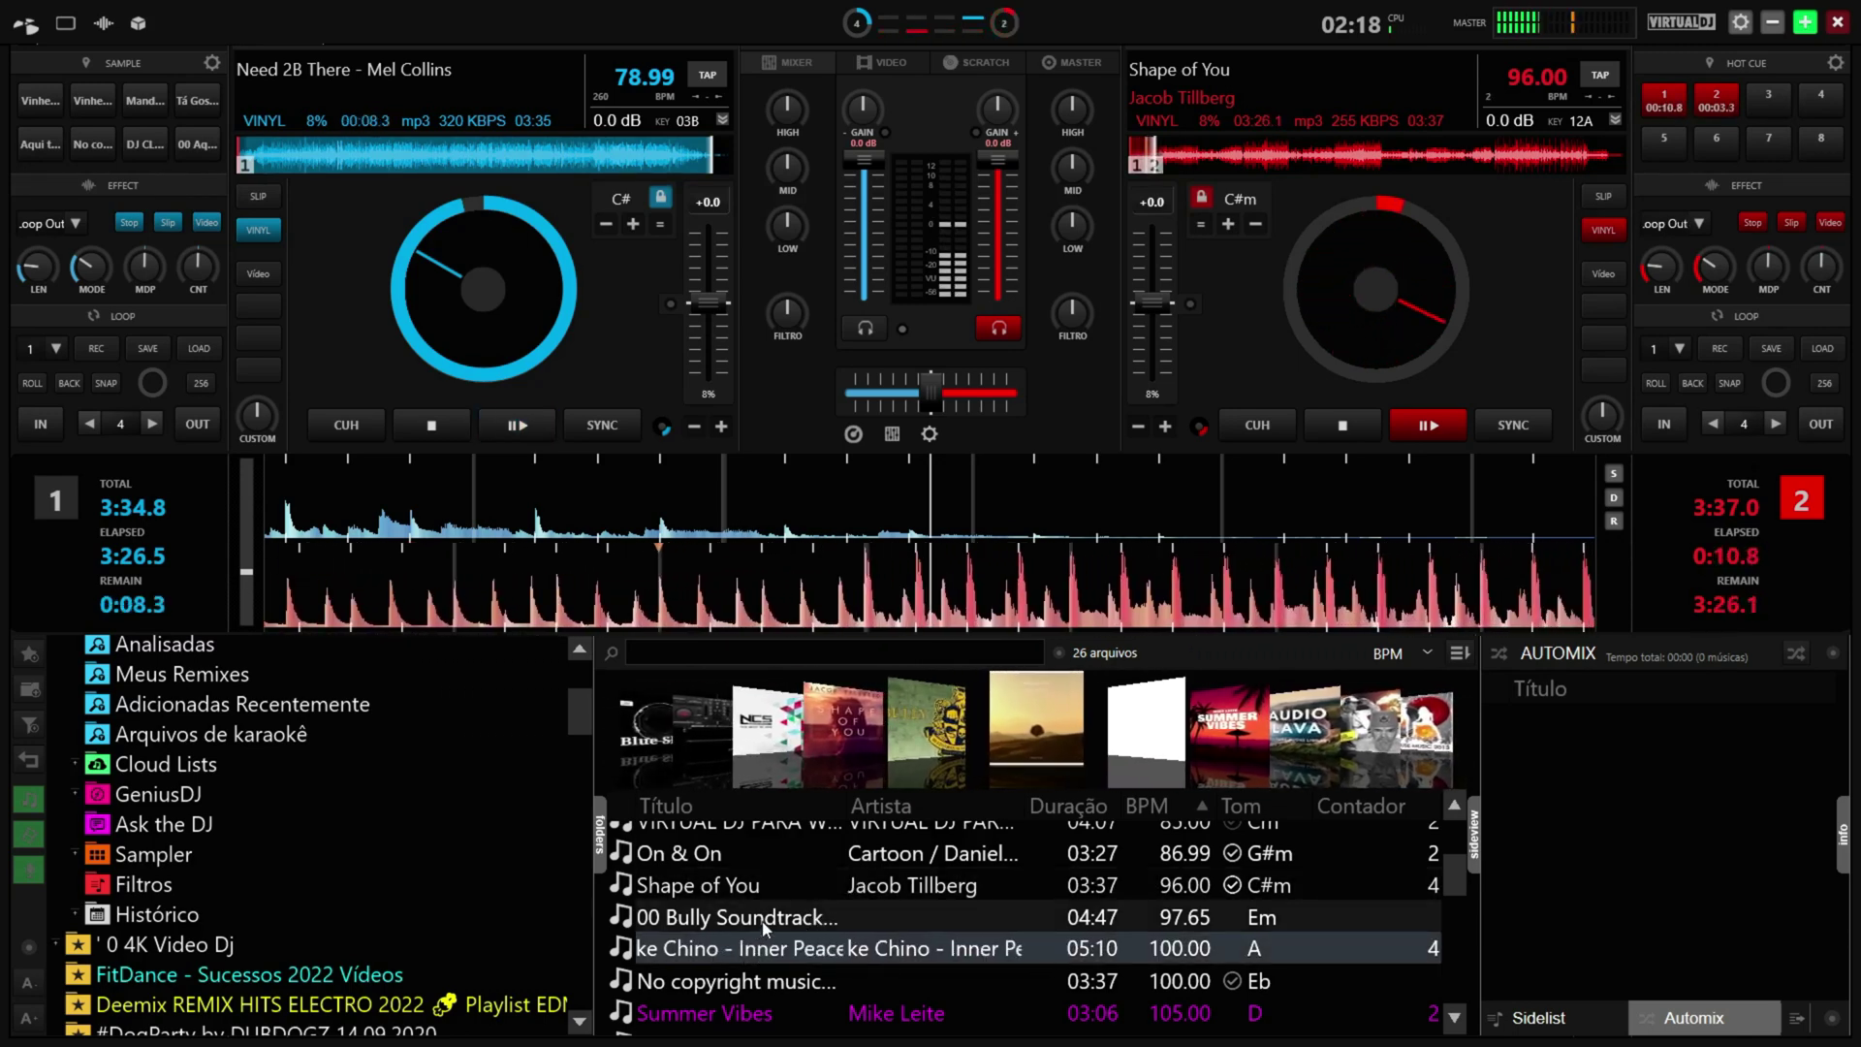
scroll(812, 919, "down", 2)
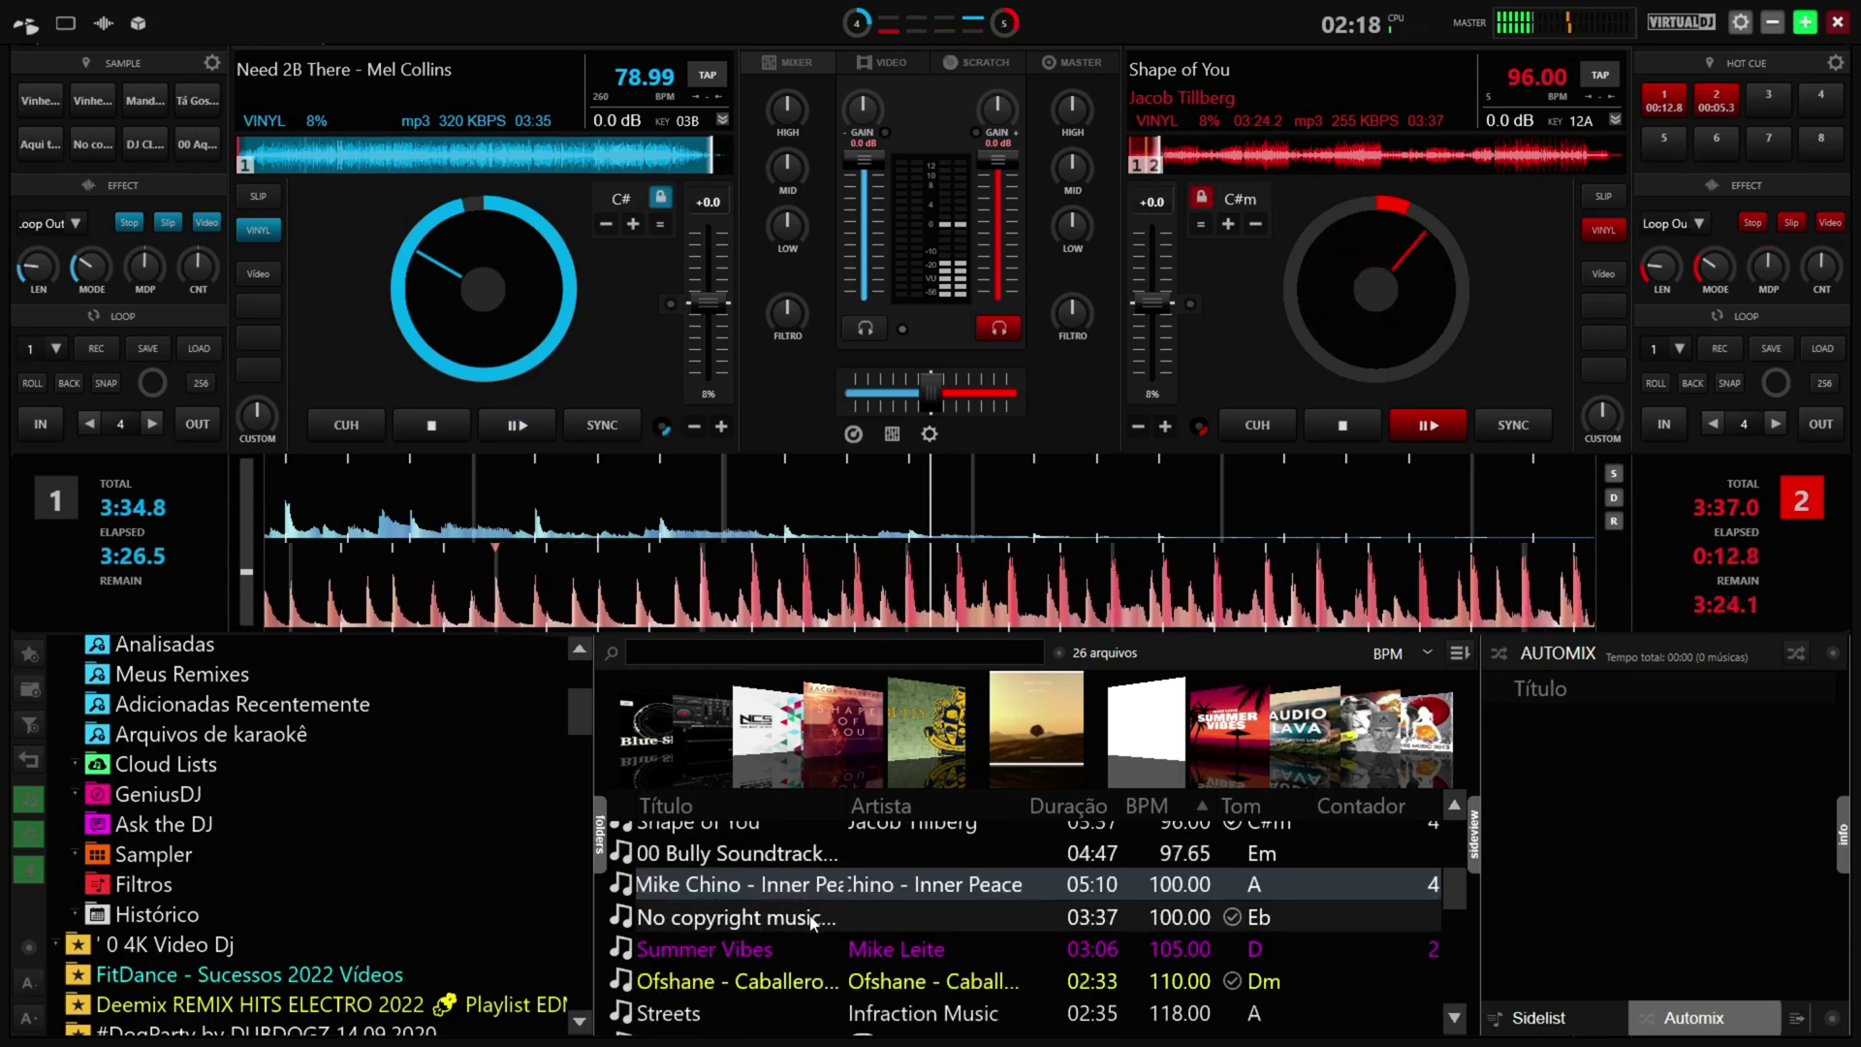
left_click_drag(838, 944, 492, 354)
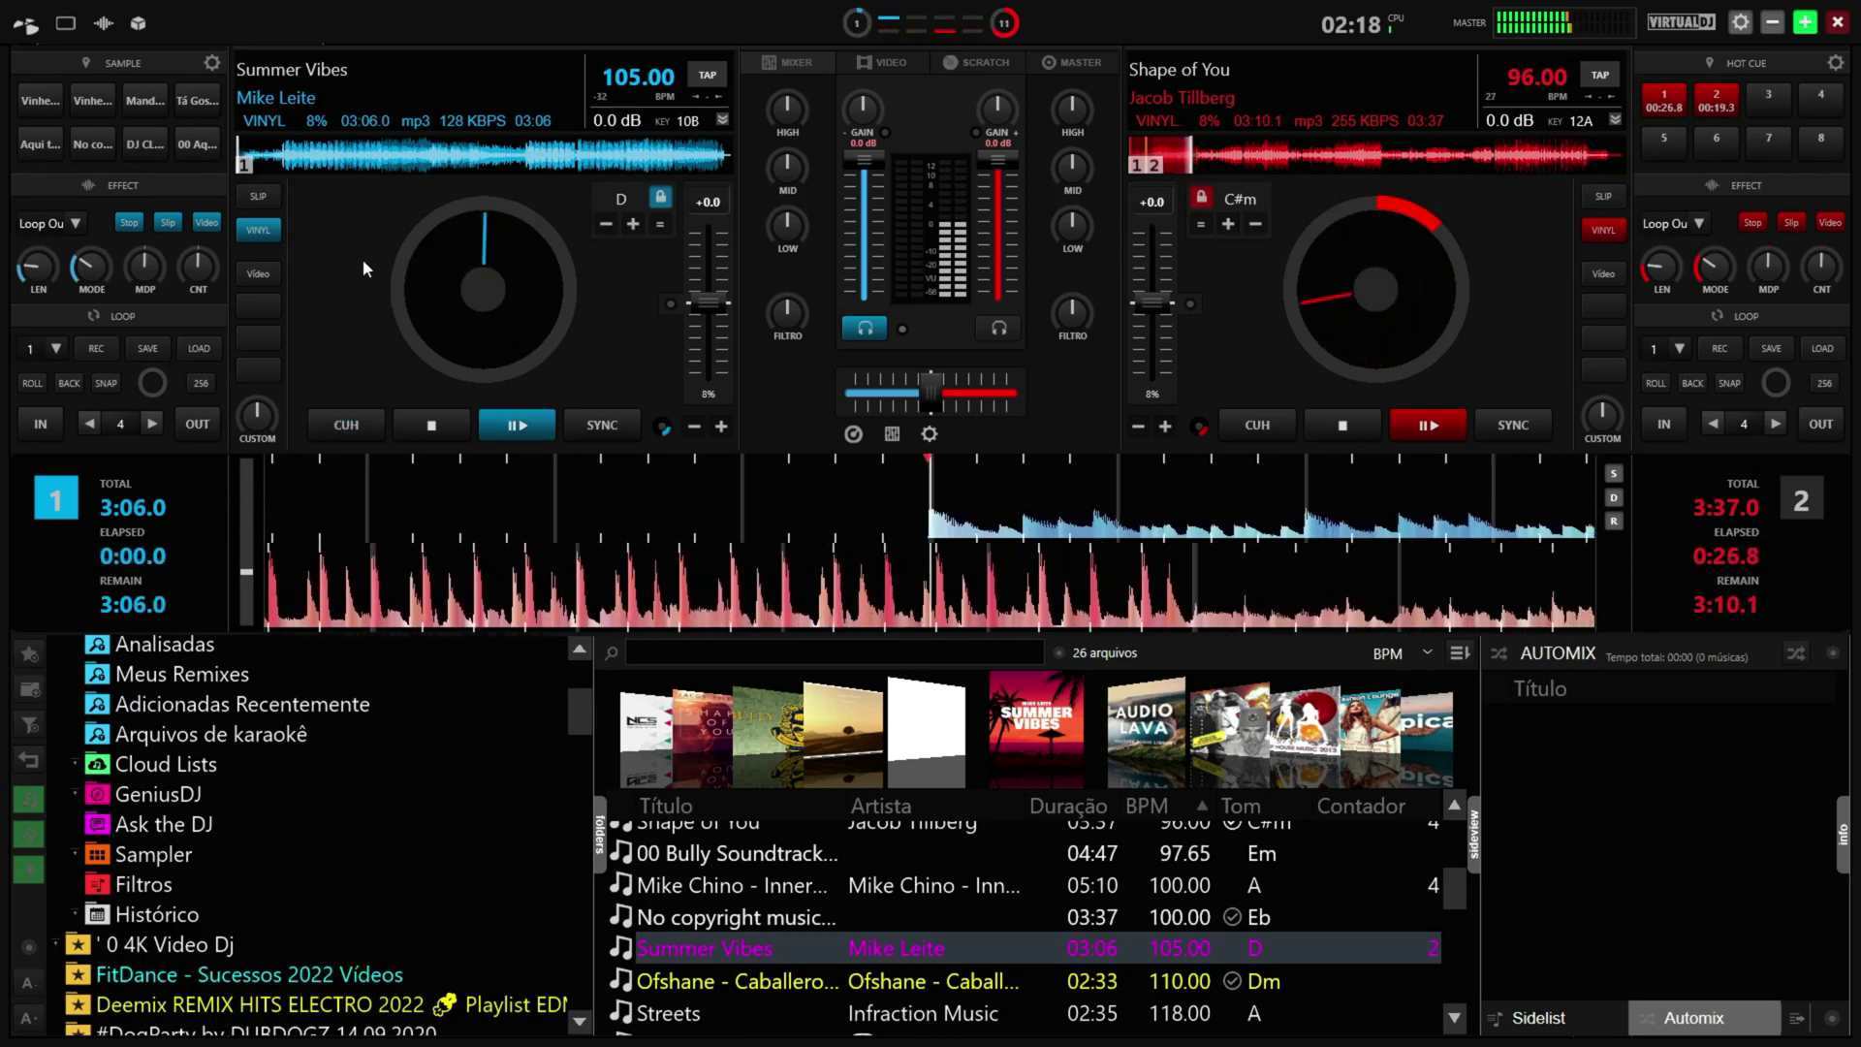
Trigger a sample from deck 1's pads, and change that deck's pad page to Hot Cue
left_click(112, 103)
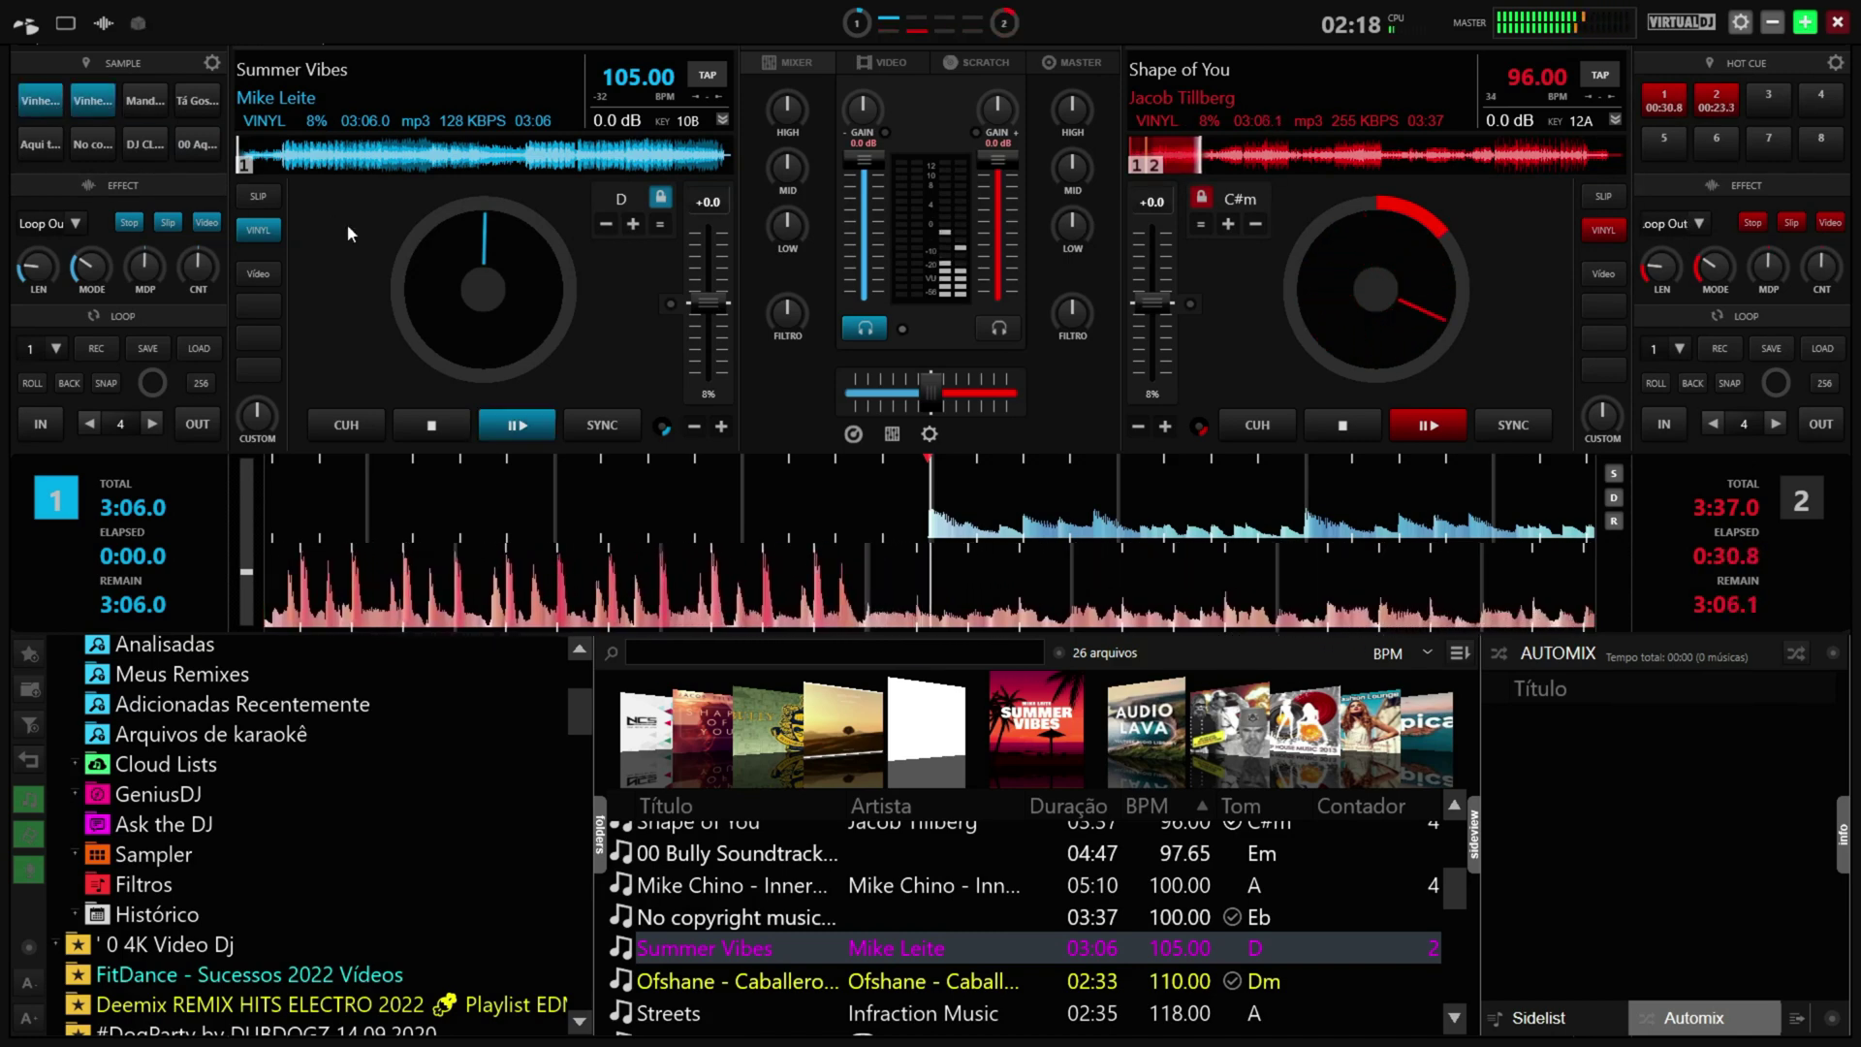
left_click(213, 61)
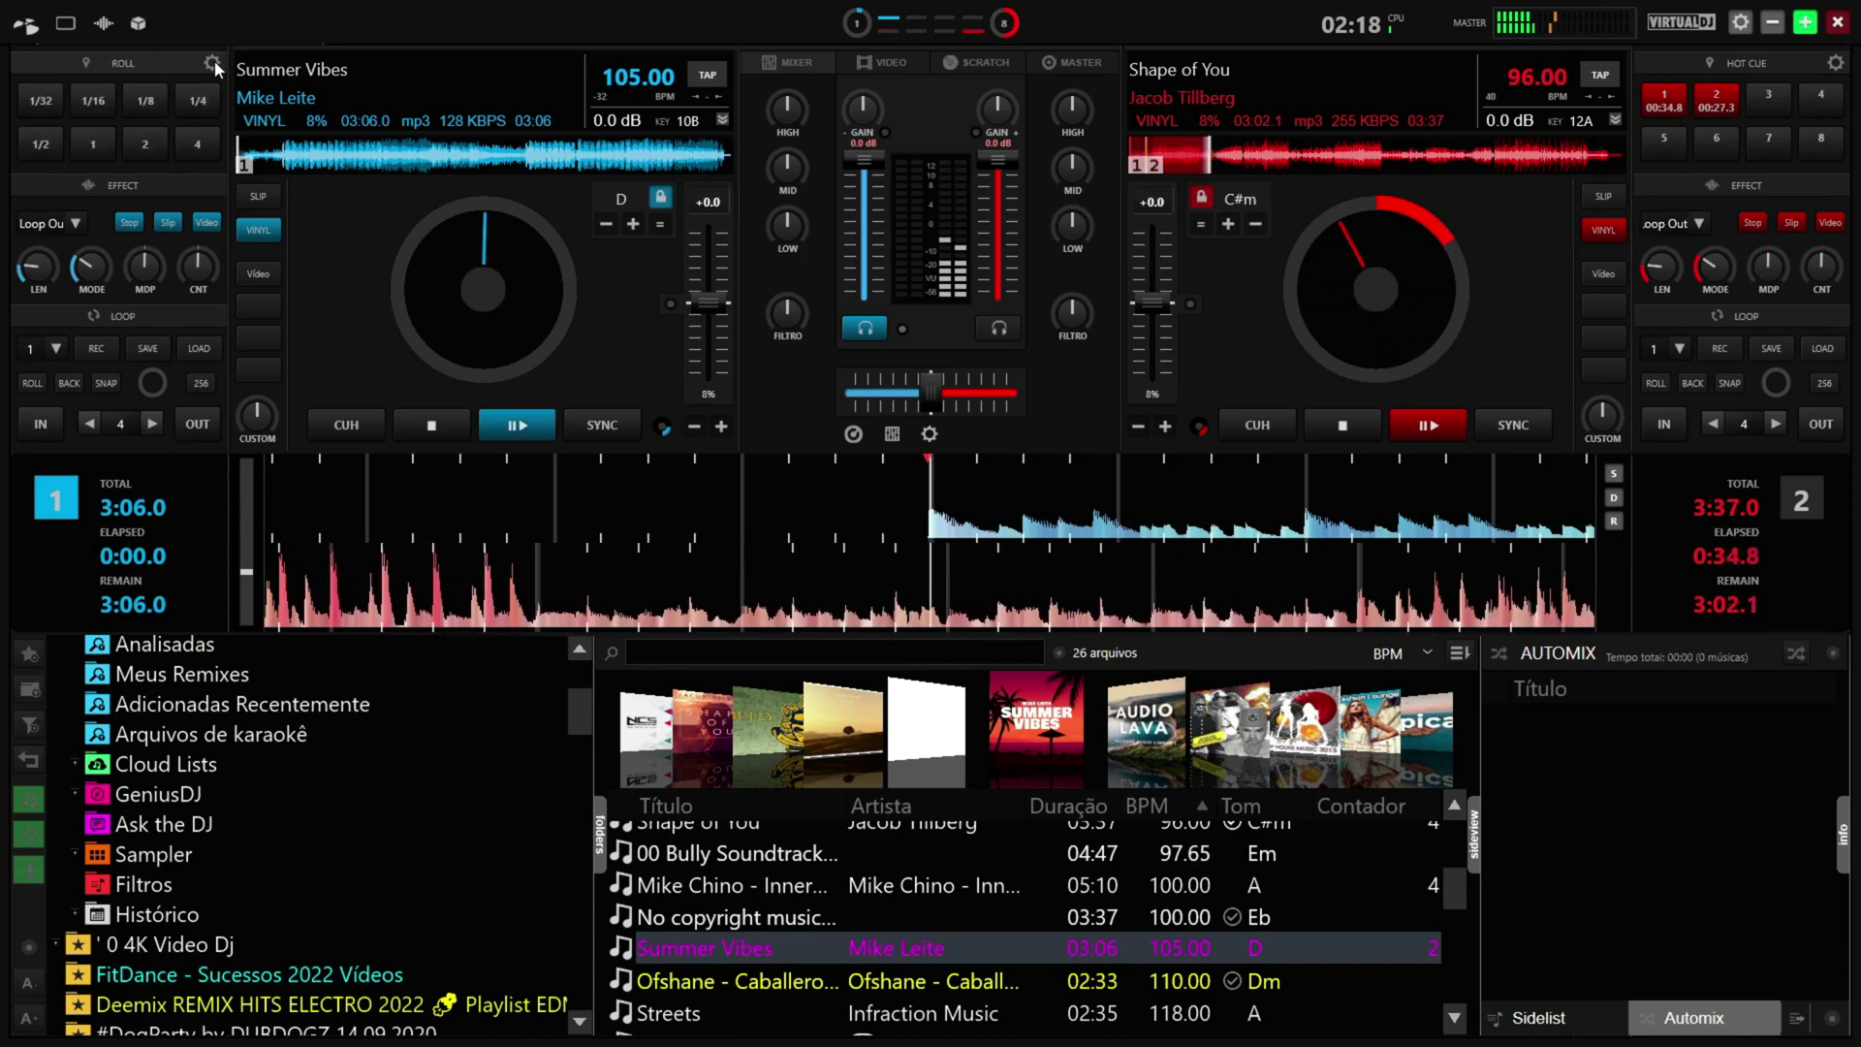
left_click(213, 61)
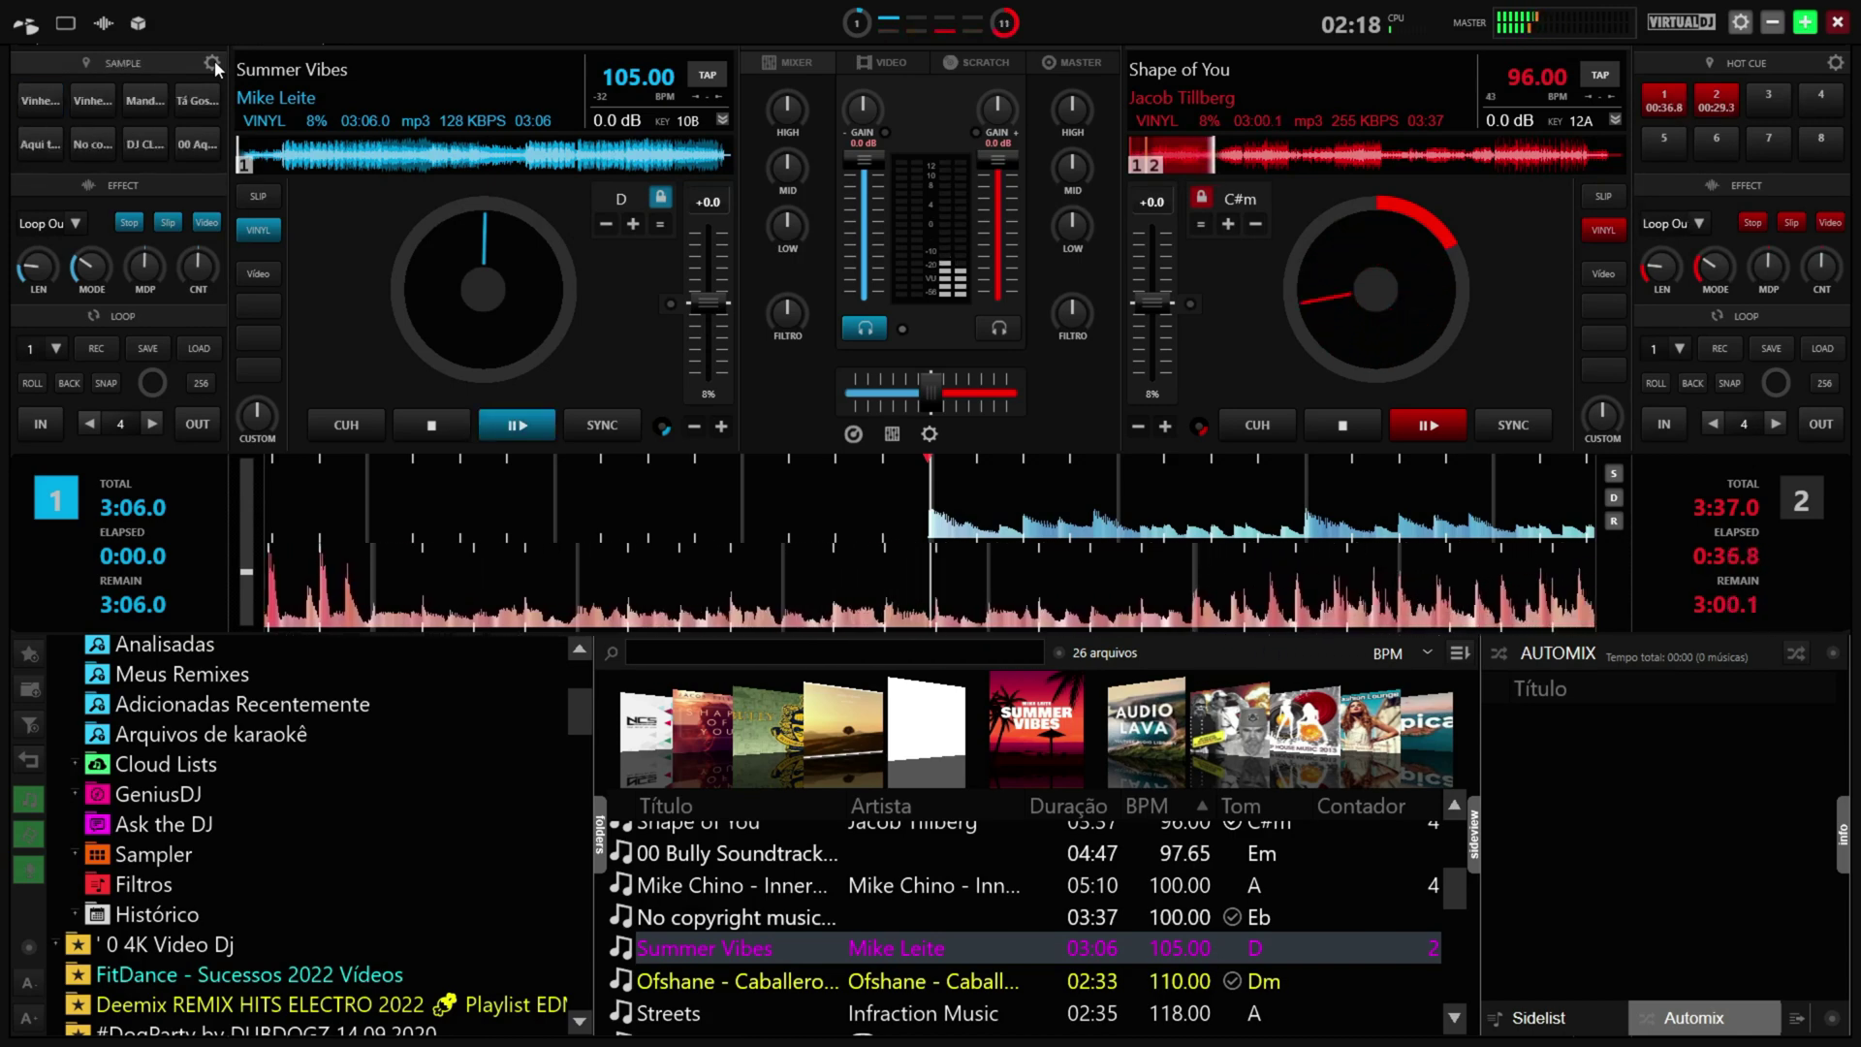
left_click(214, 61)
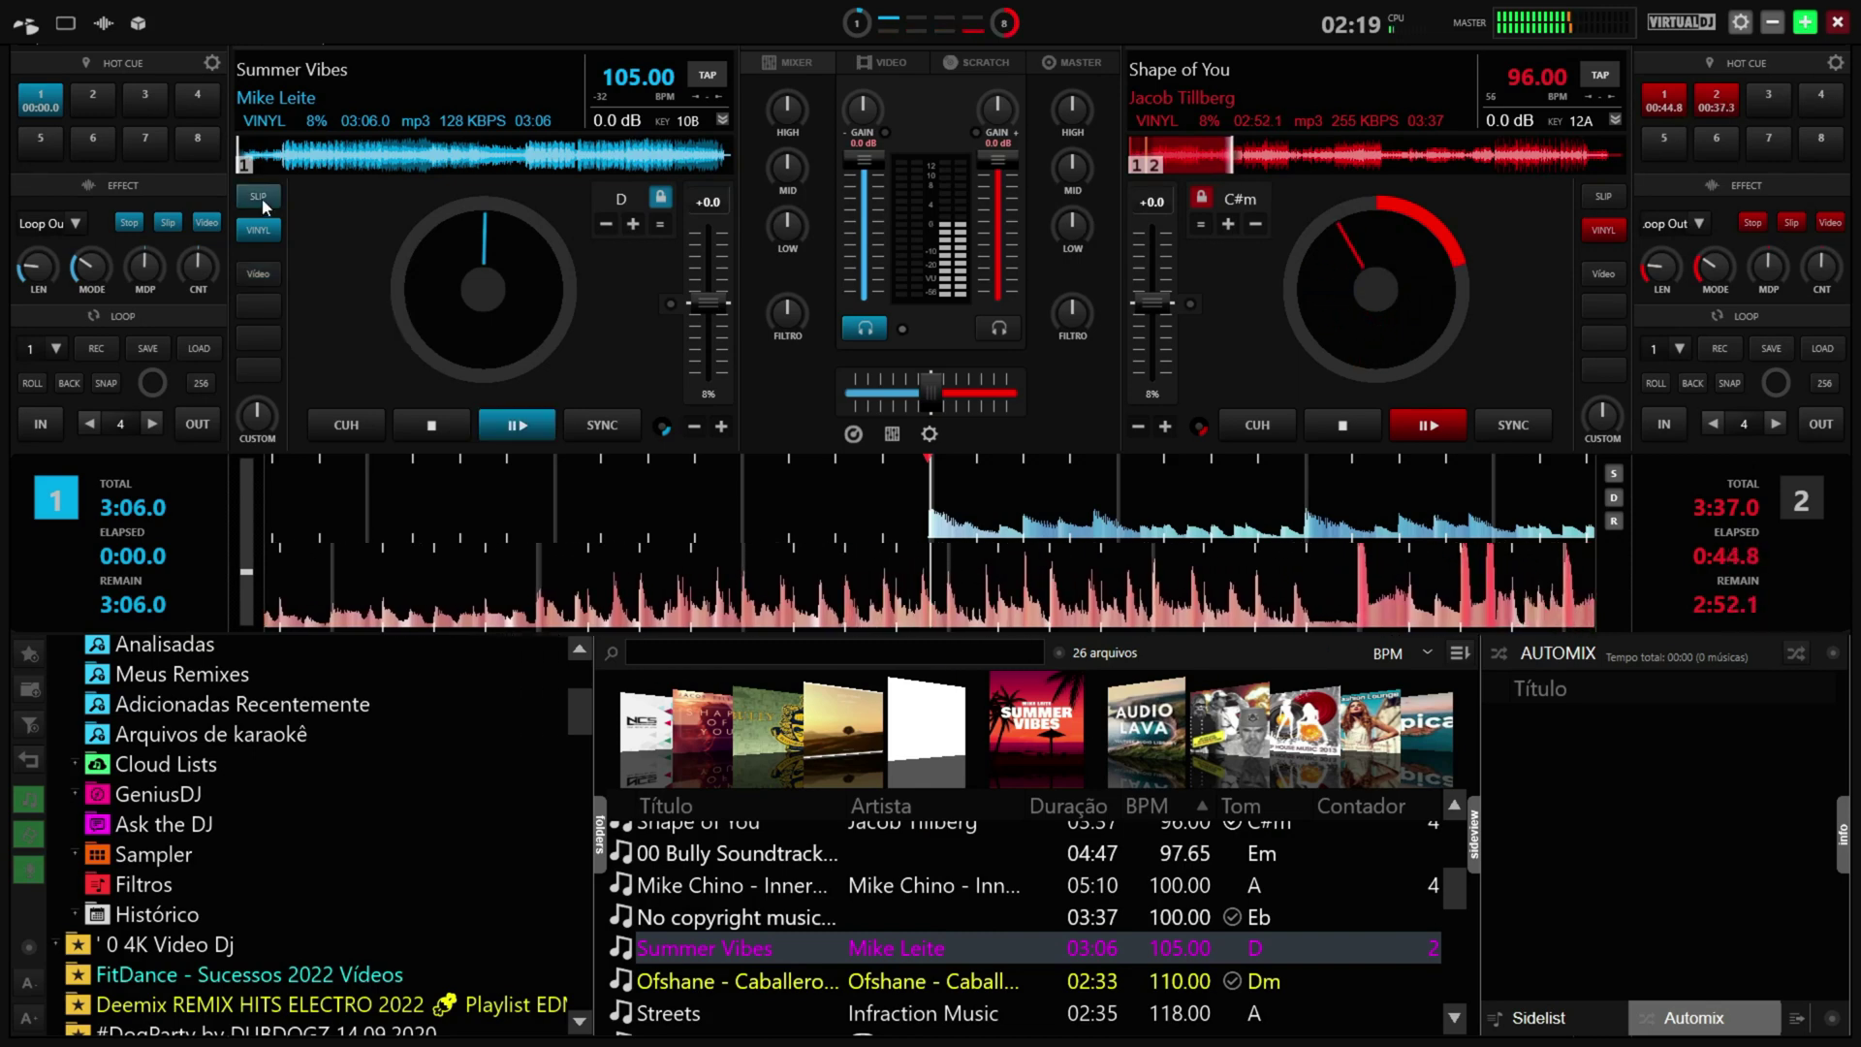
Examine the waveform display options, including Grid, and the categories in the general options window
left_click(105, 24)
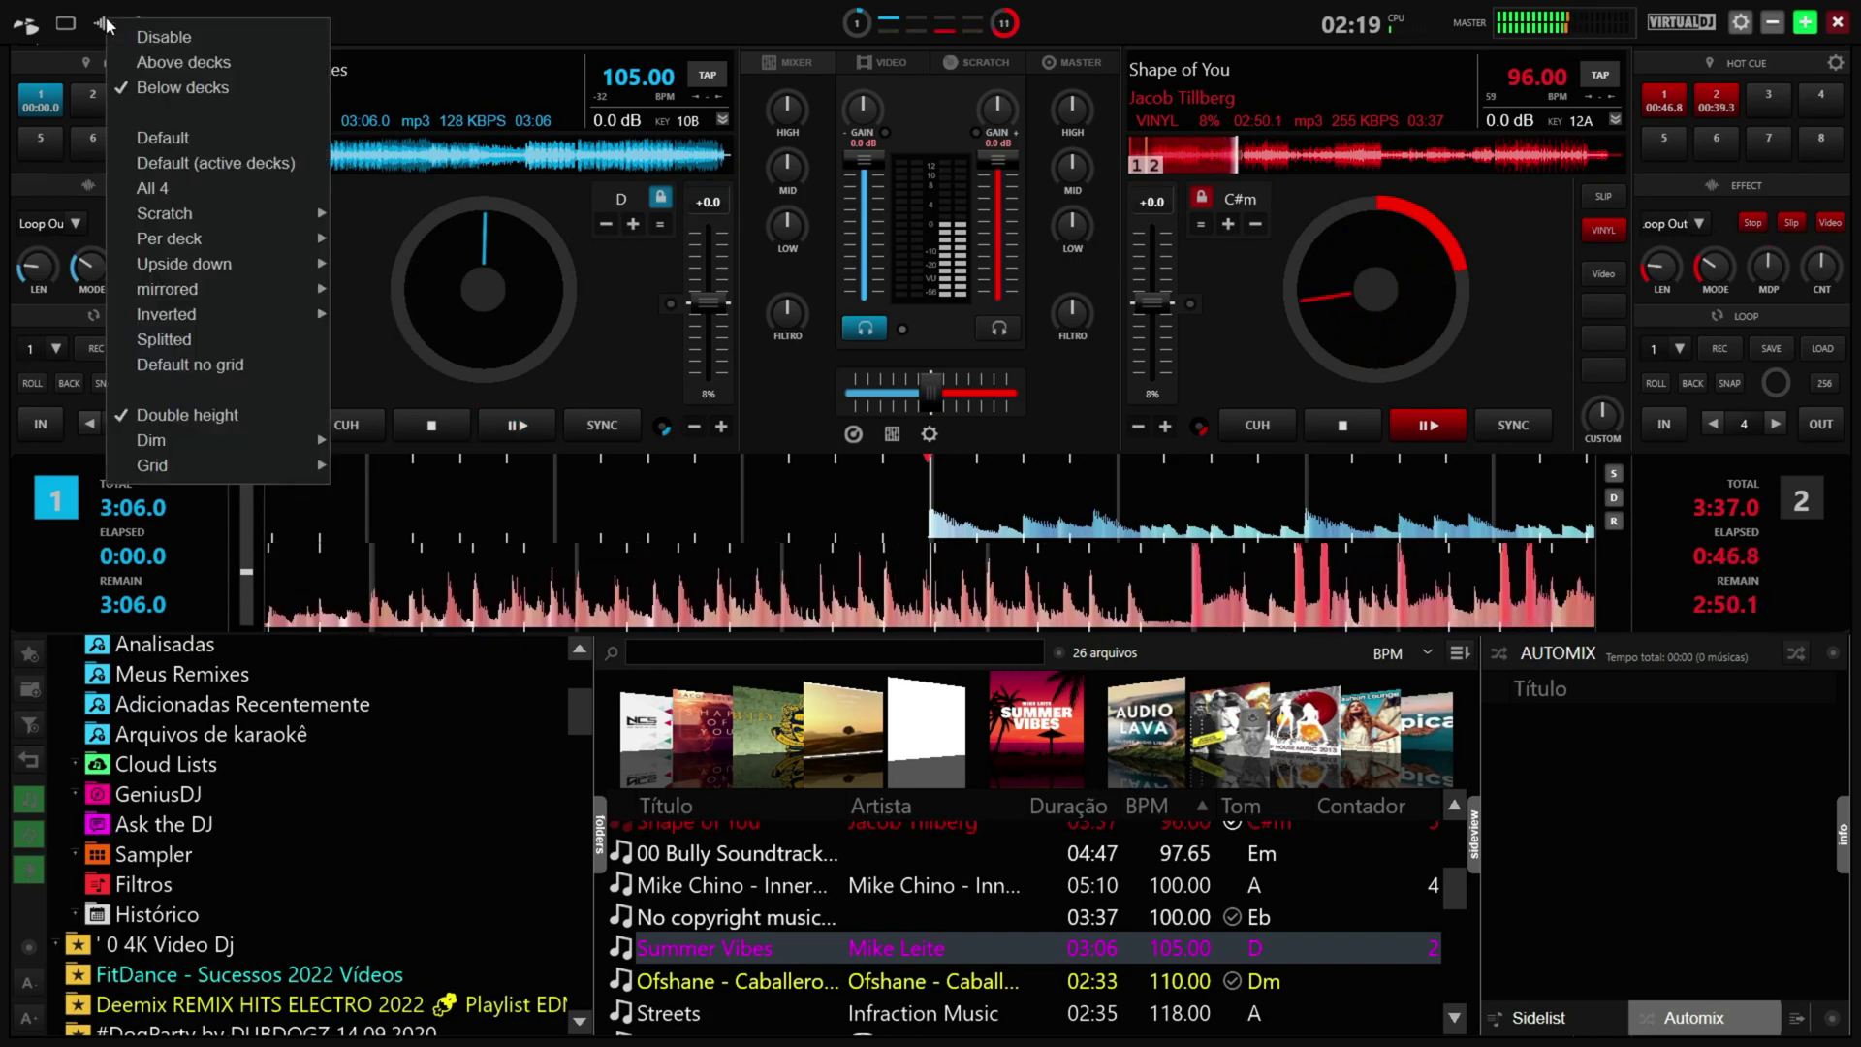
mouse_move(291, 238)
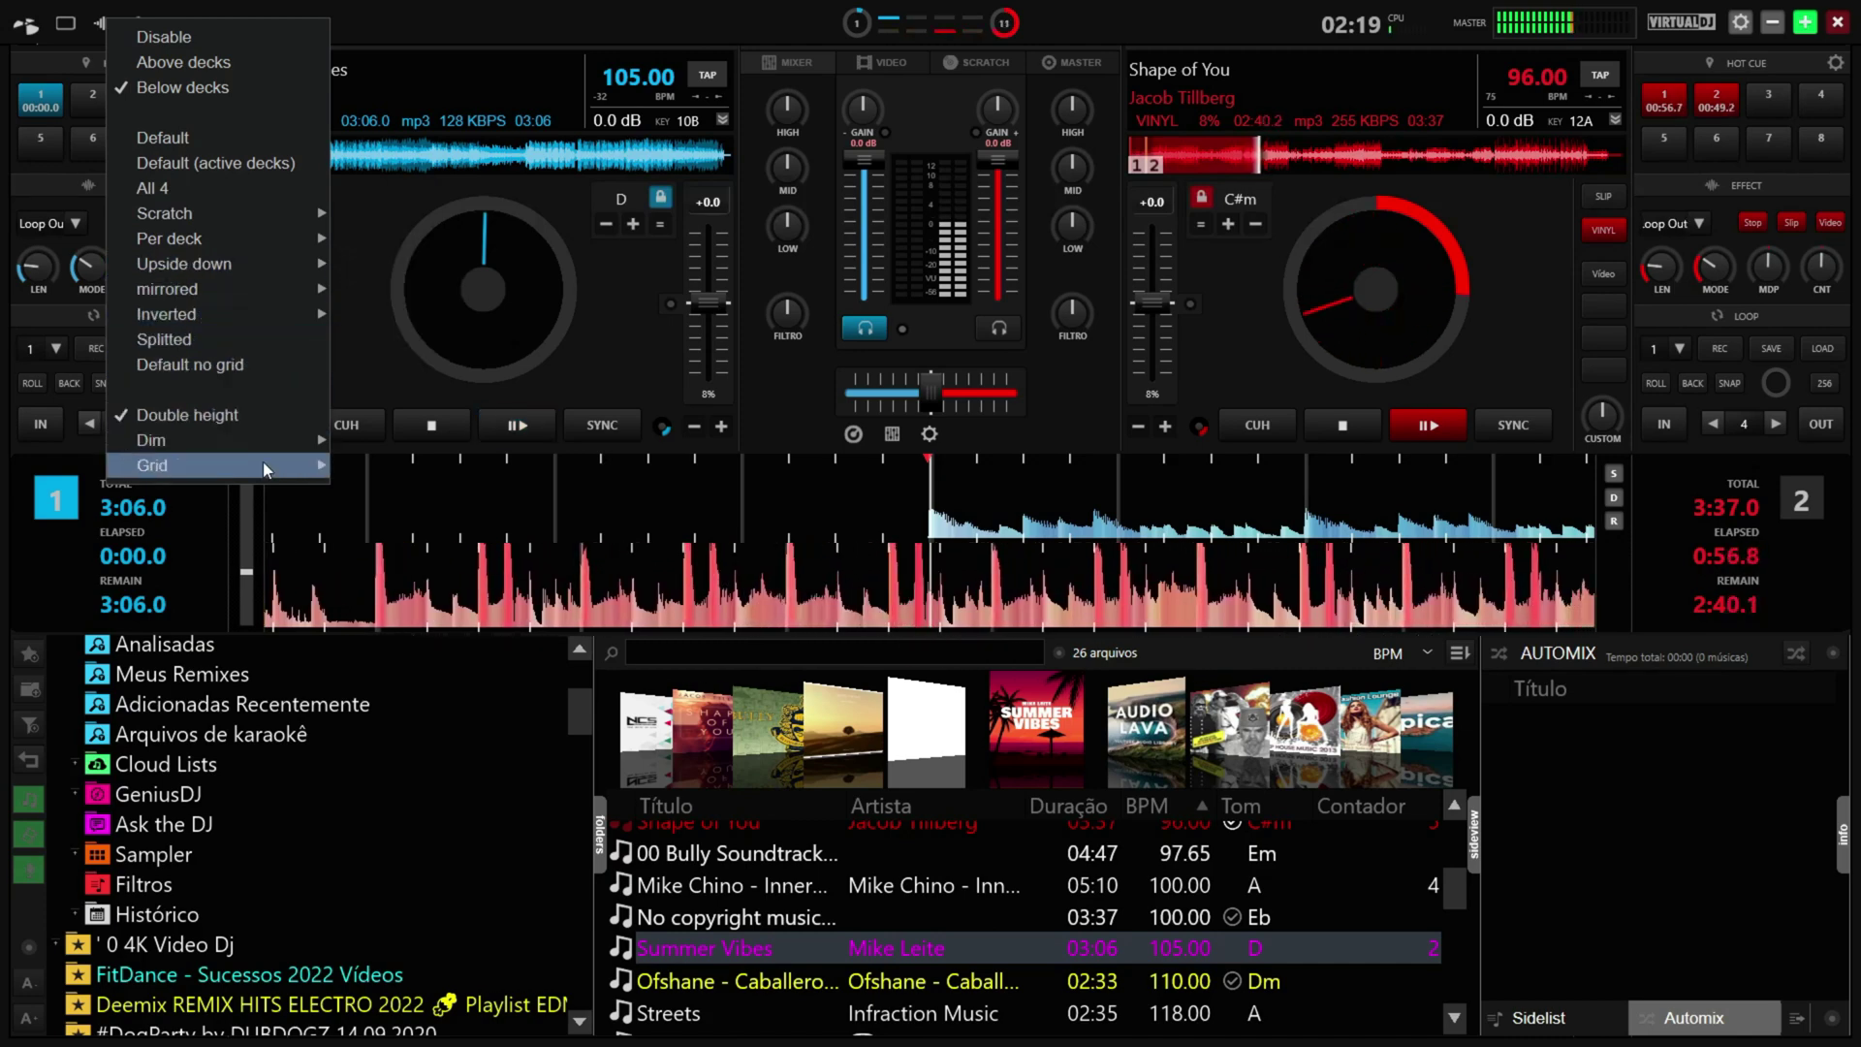
left_click(380, 373)
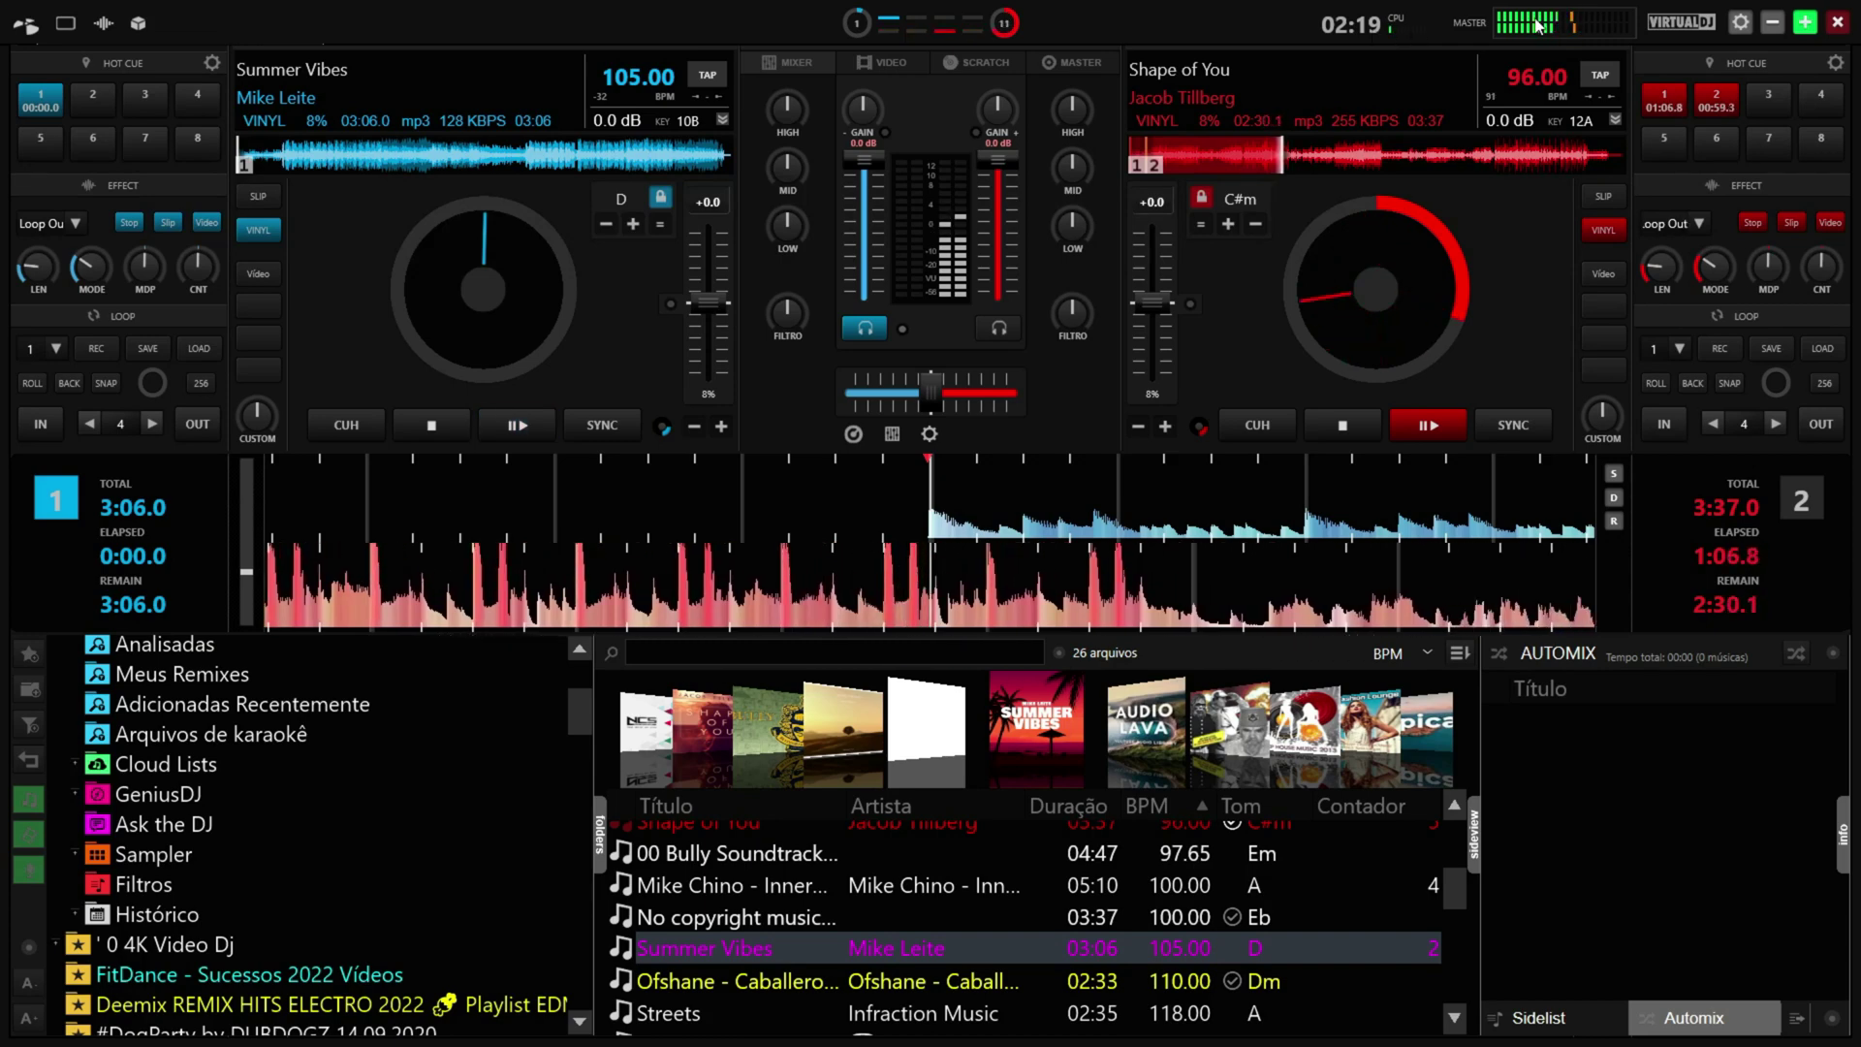
left_click(1739, 23)
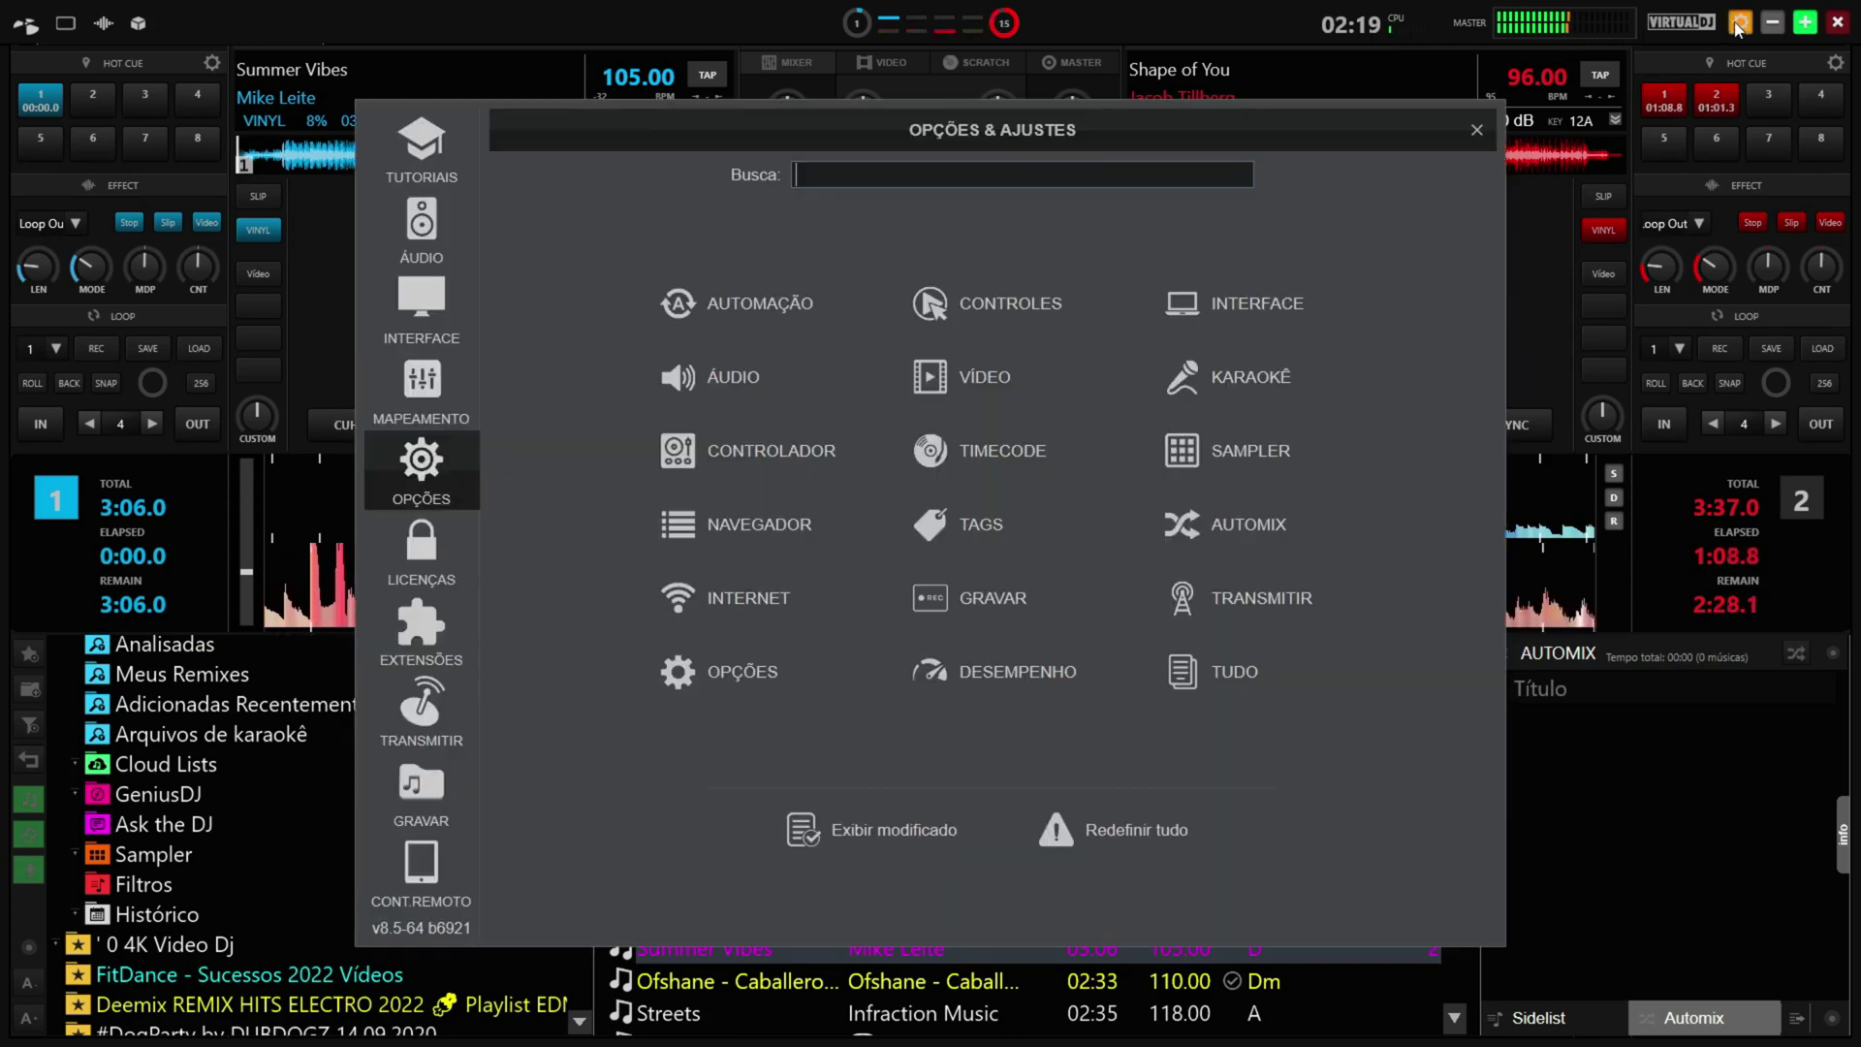
left_click(1478, 127)
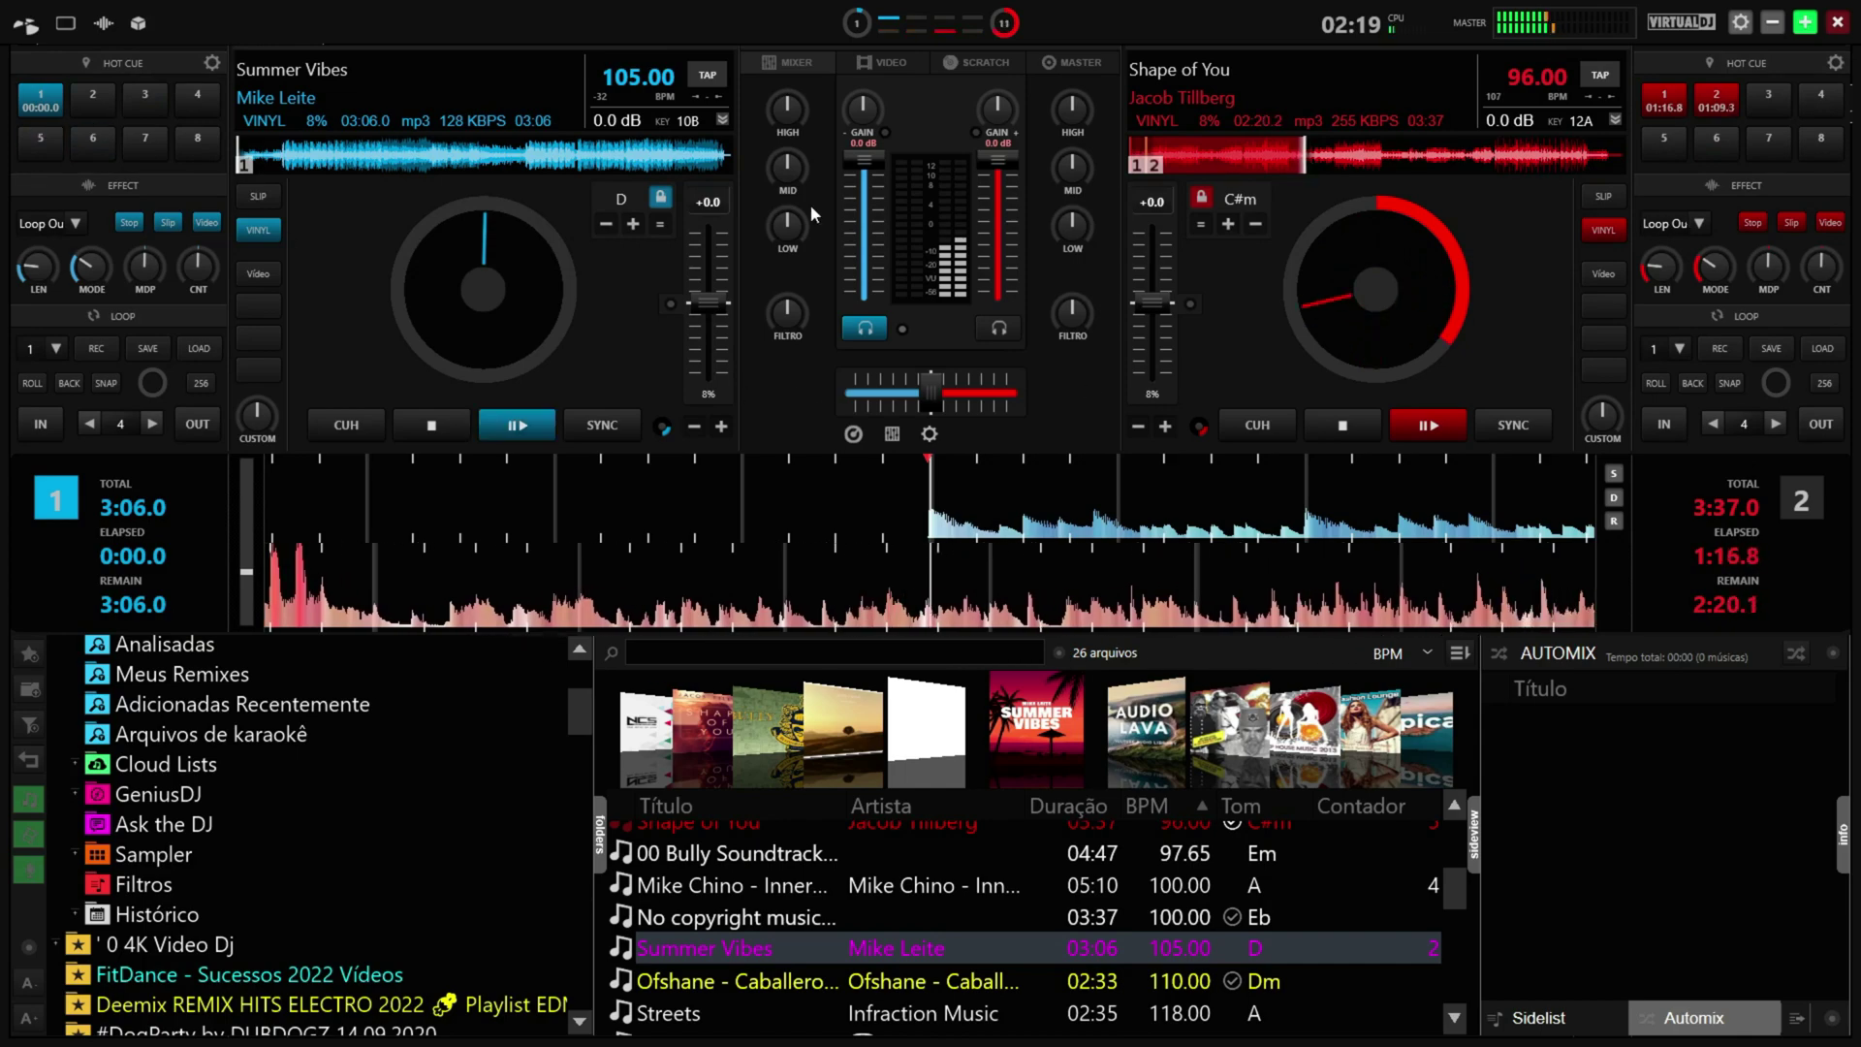
Switch the central mixer section to its Video view
left_click(883, 64)
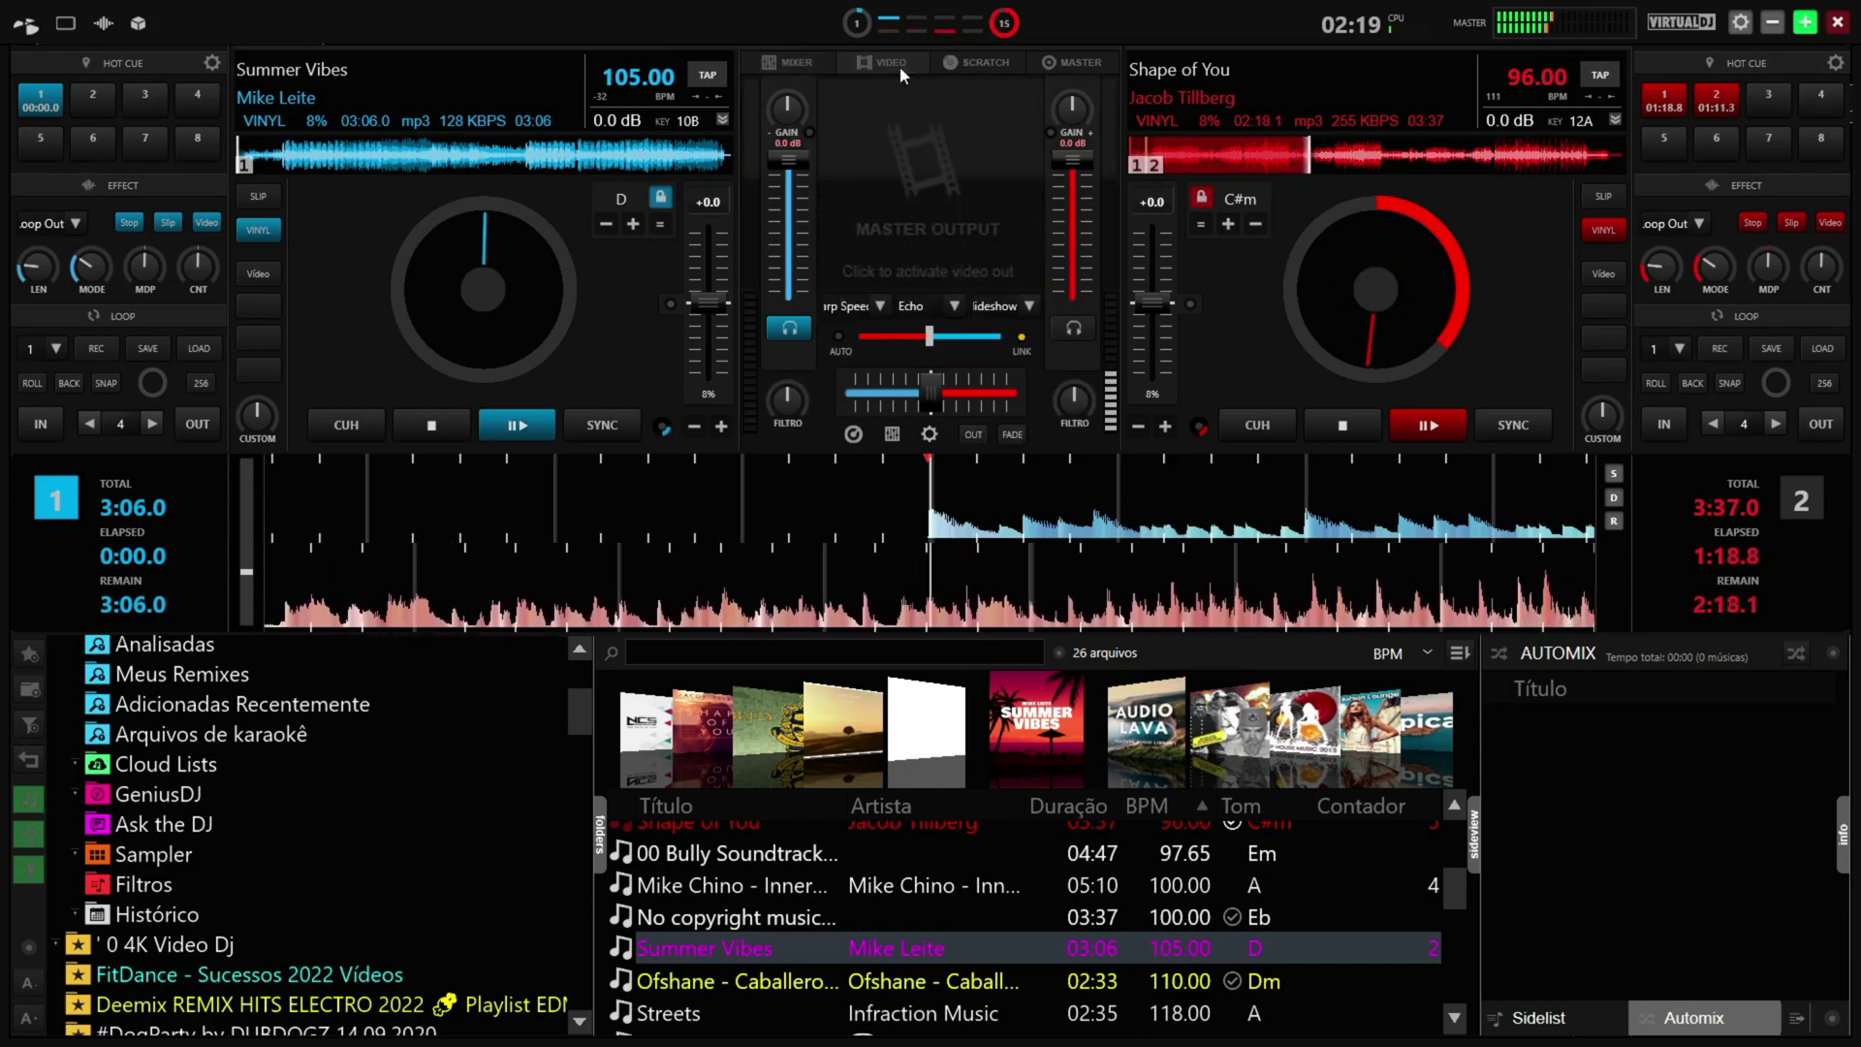
Preview the master video output in its own window and at full screen, and close that window again
double_click(917, 189)
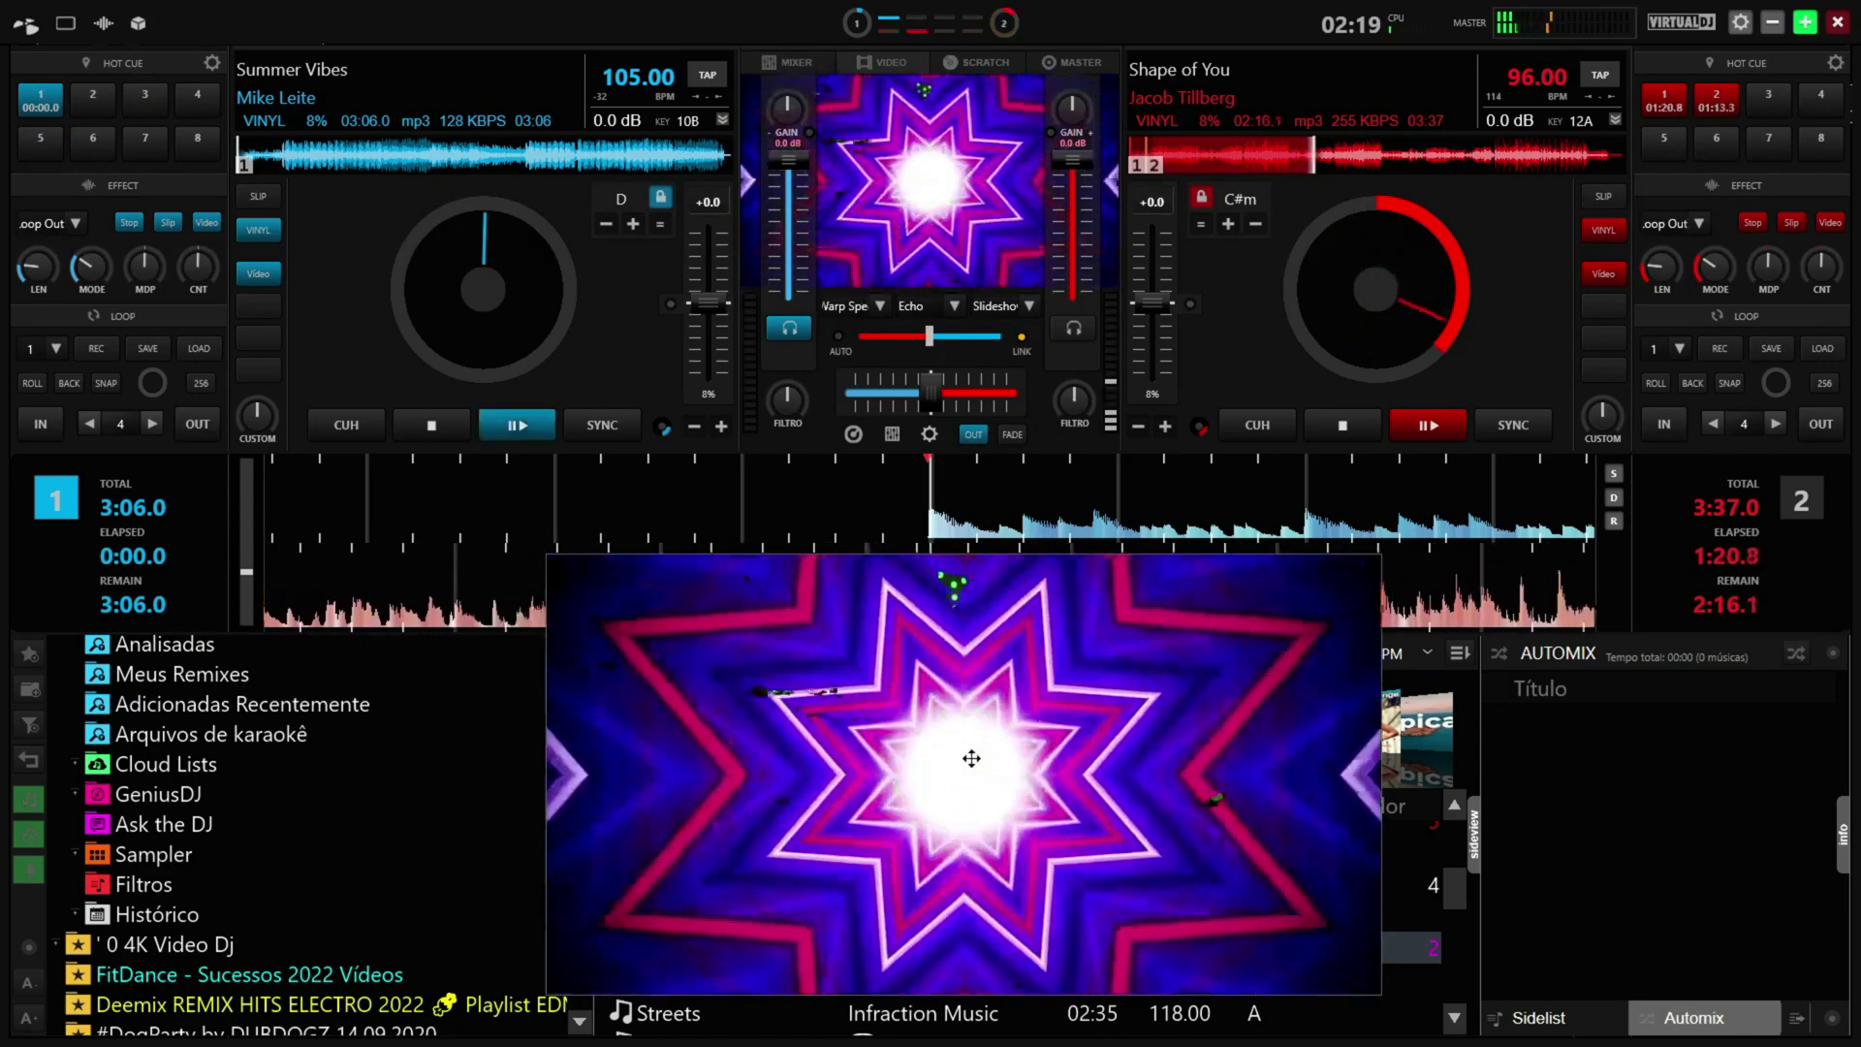
double_click(972, 758)
double_click(972, 758)
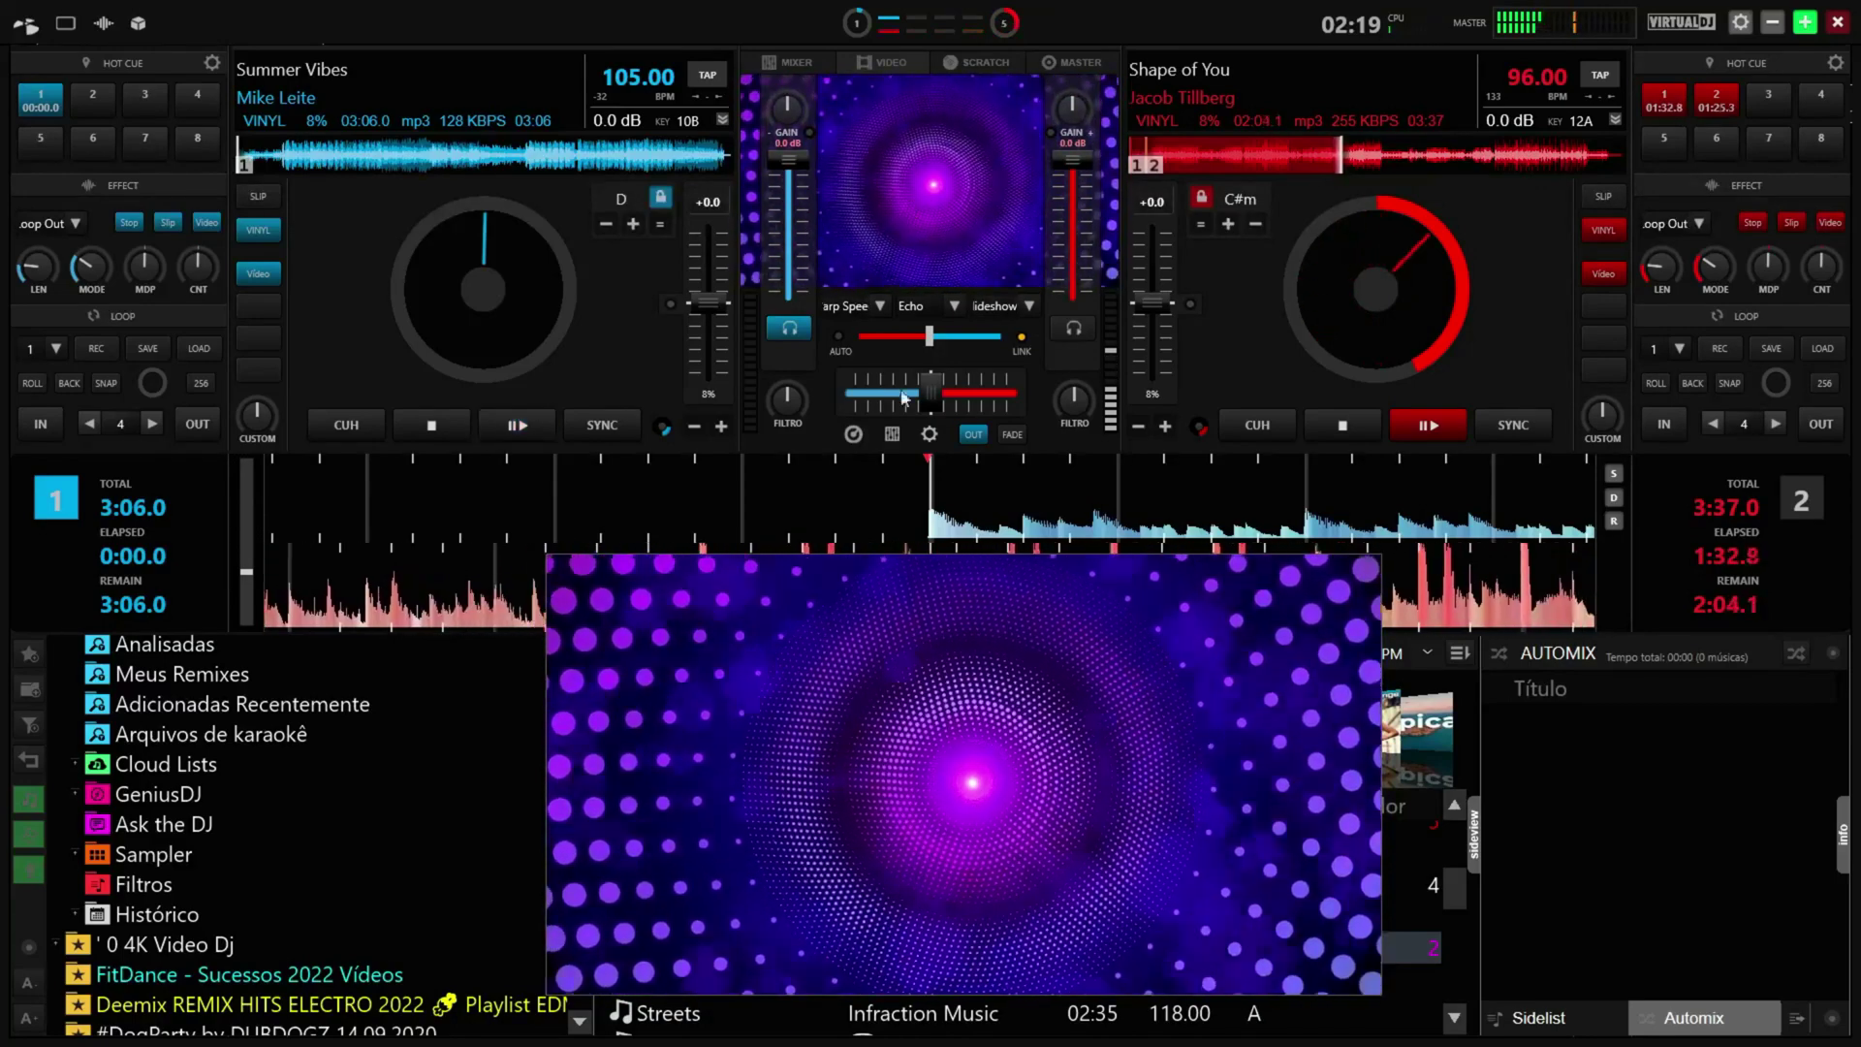
right_click(878, 750)
left_click(896, 842)
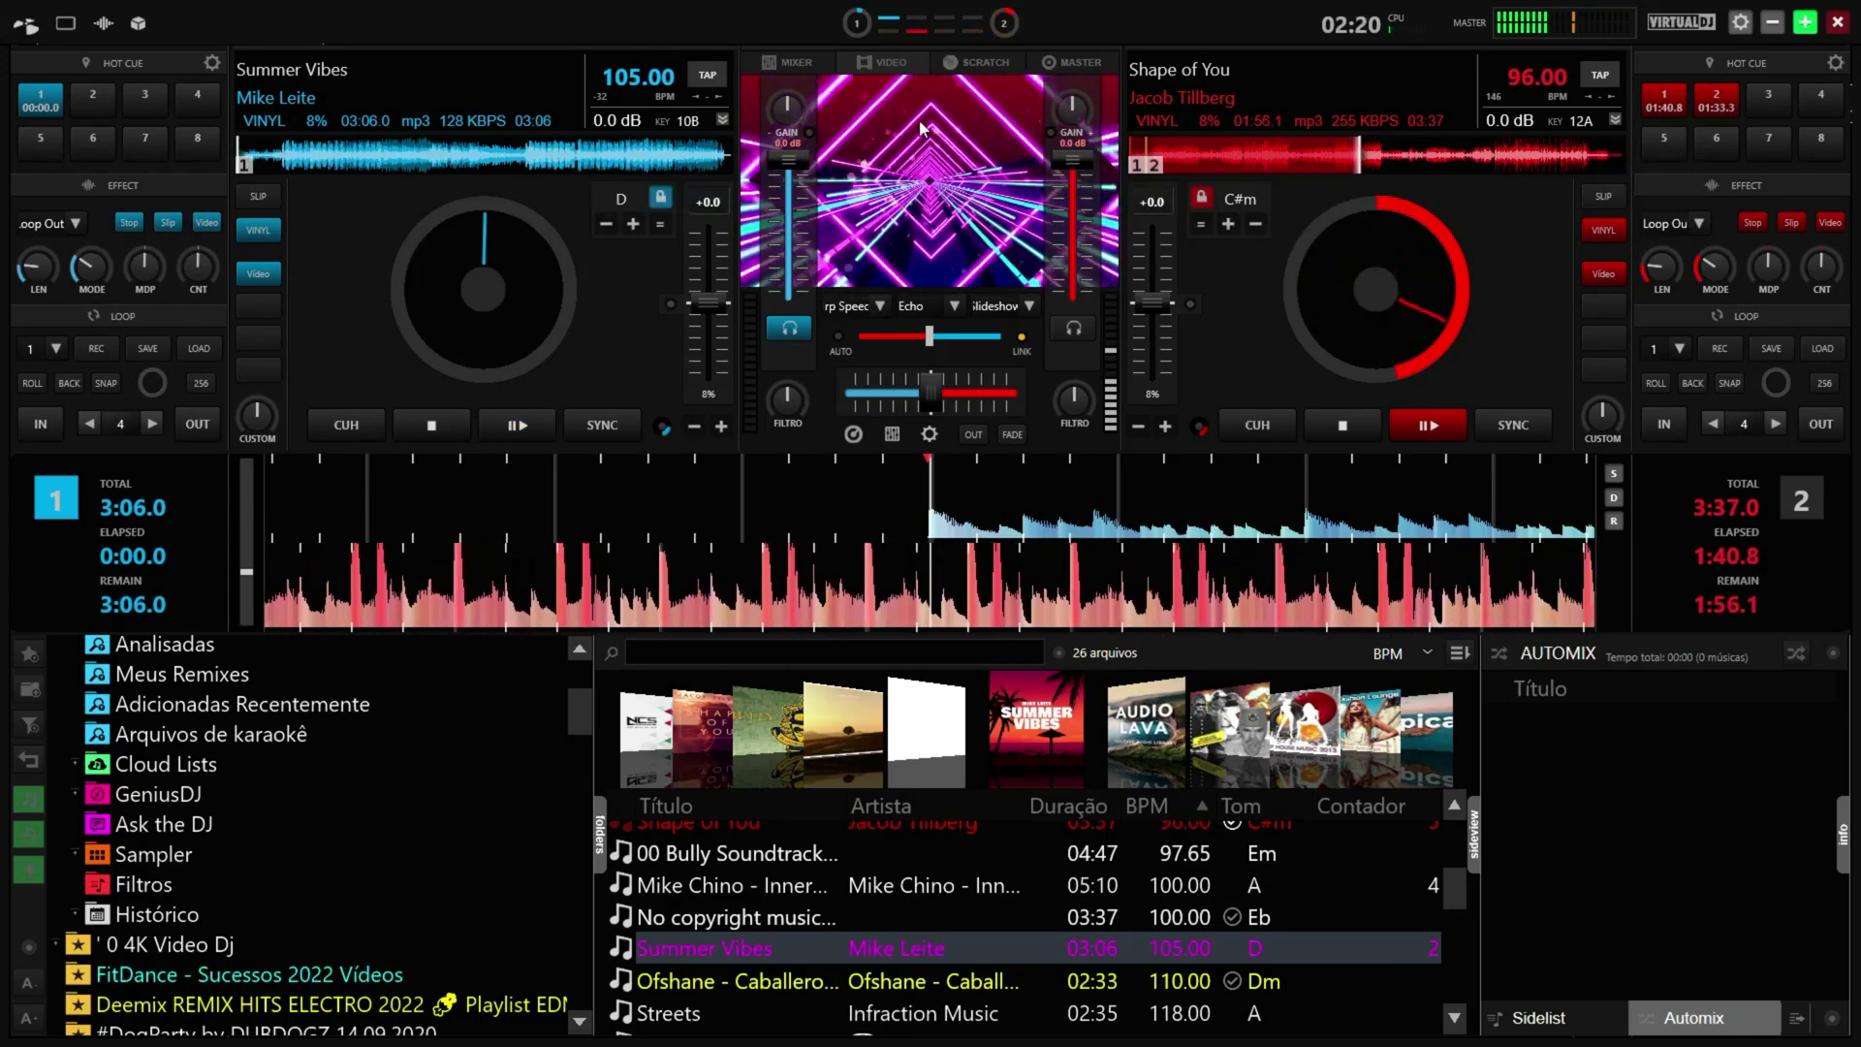
Switch the central mixer section to its Scratch view and on to its Master view
left_click(985, 62)
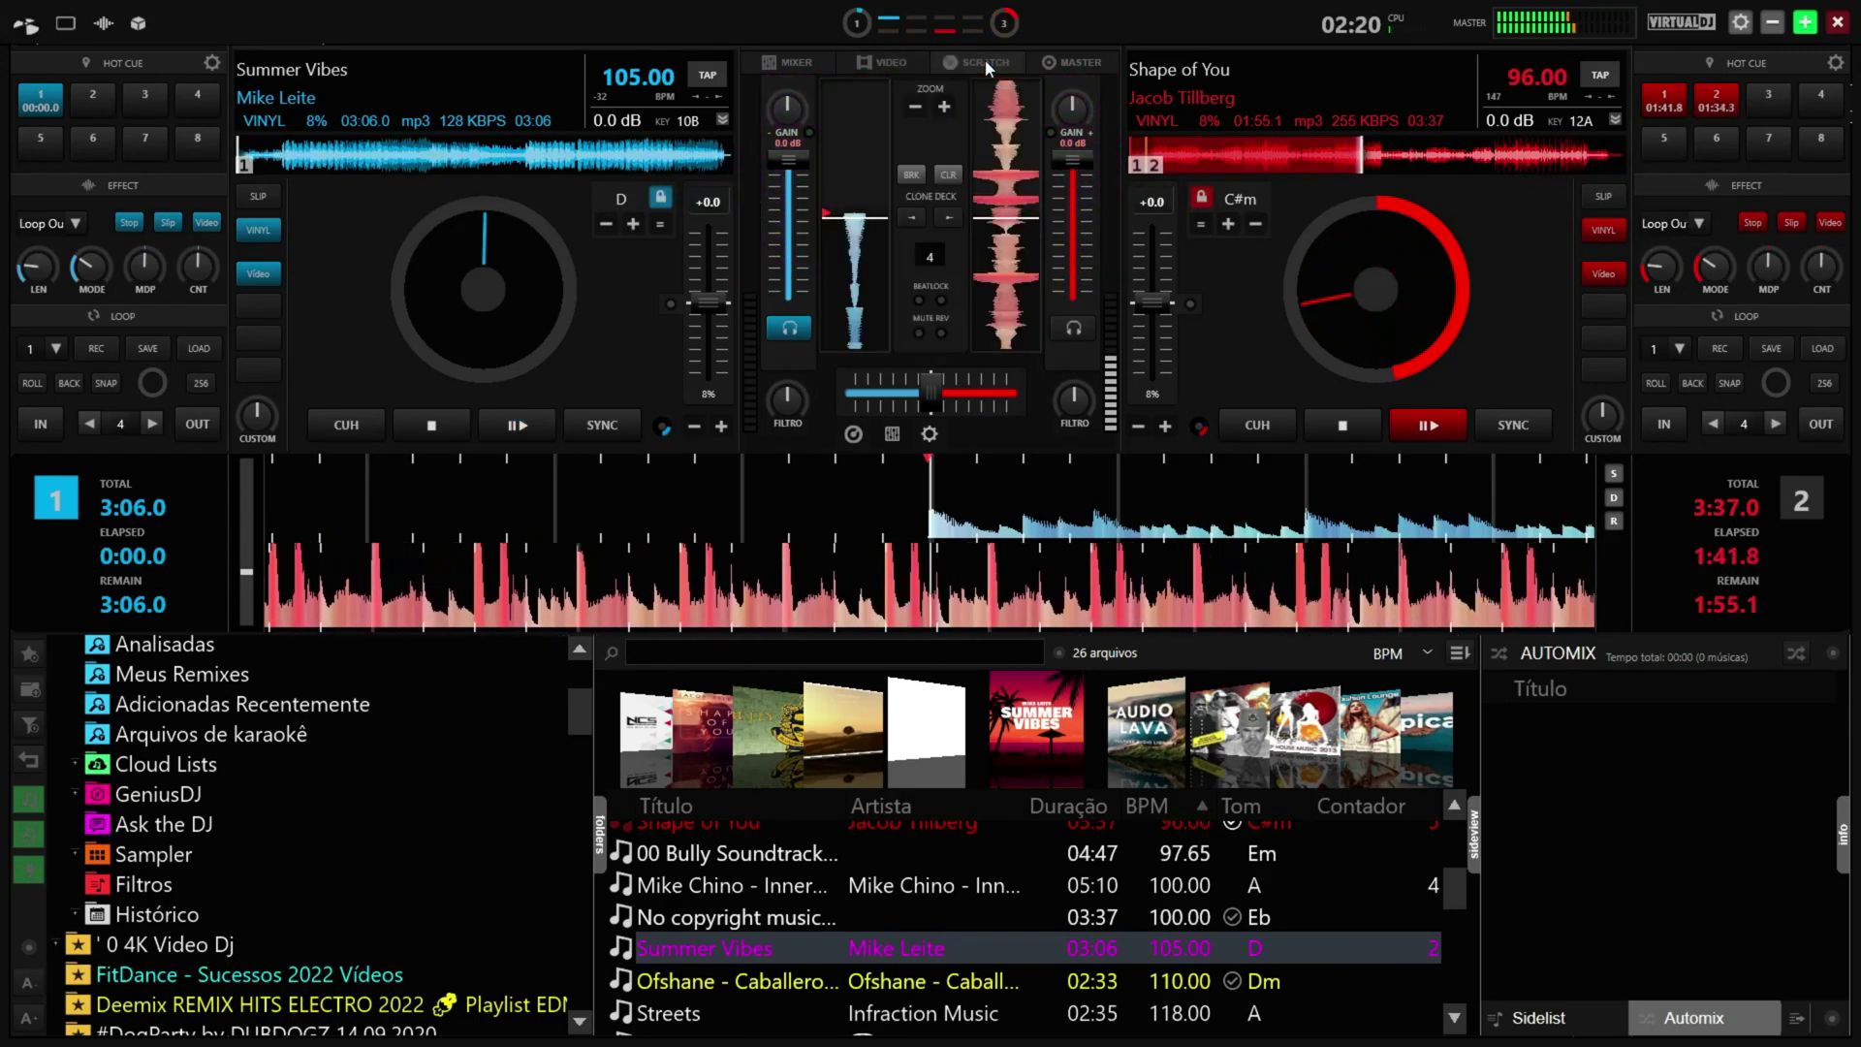
left_click(1063, 64)
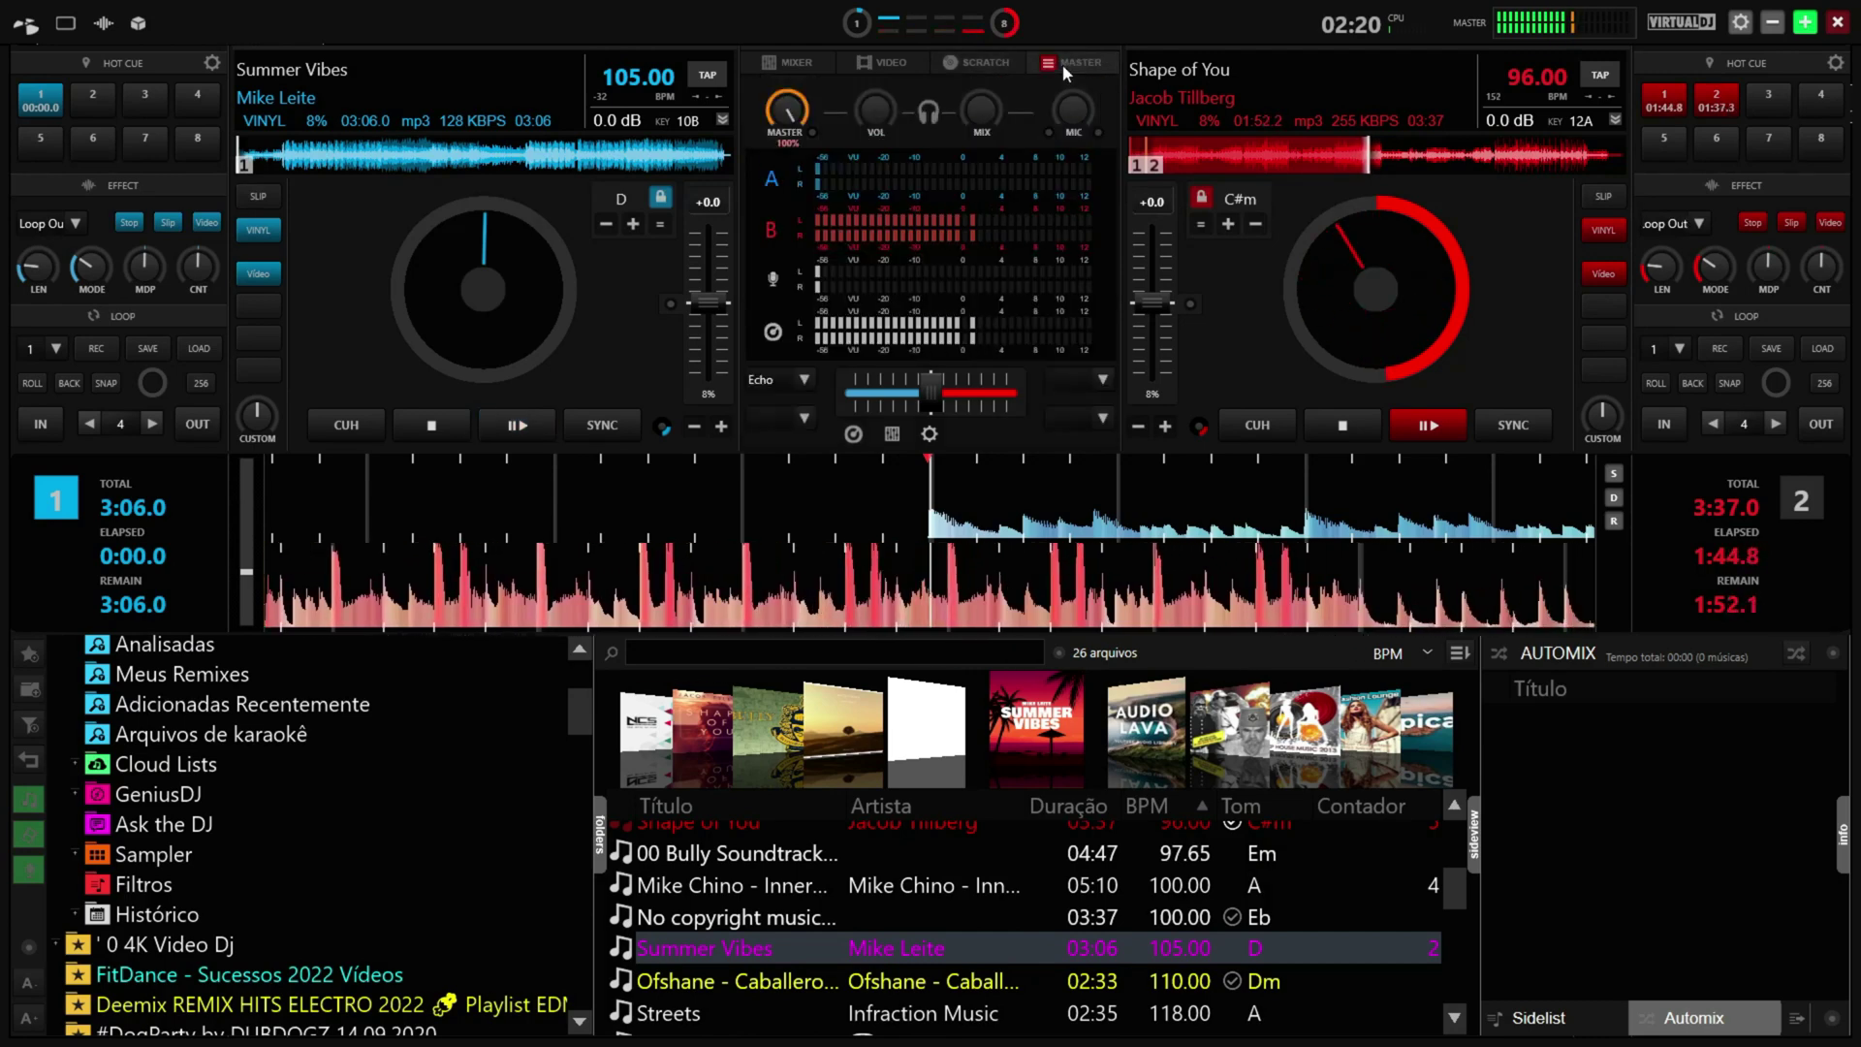
Try the Wave and Wave dimmed displays on the deck screens
left_click(858, 435)
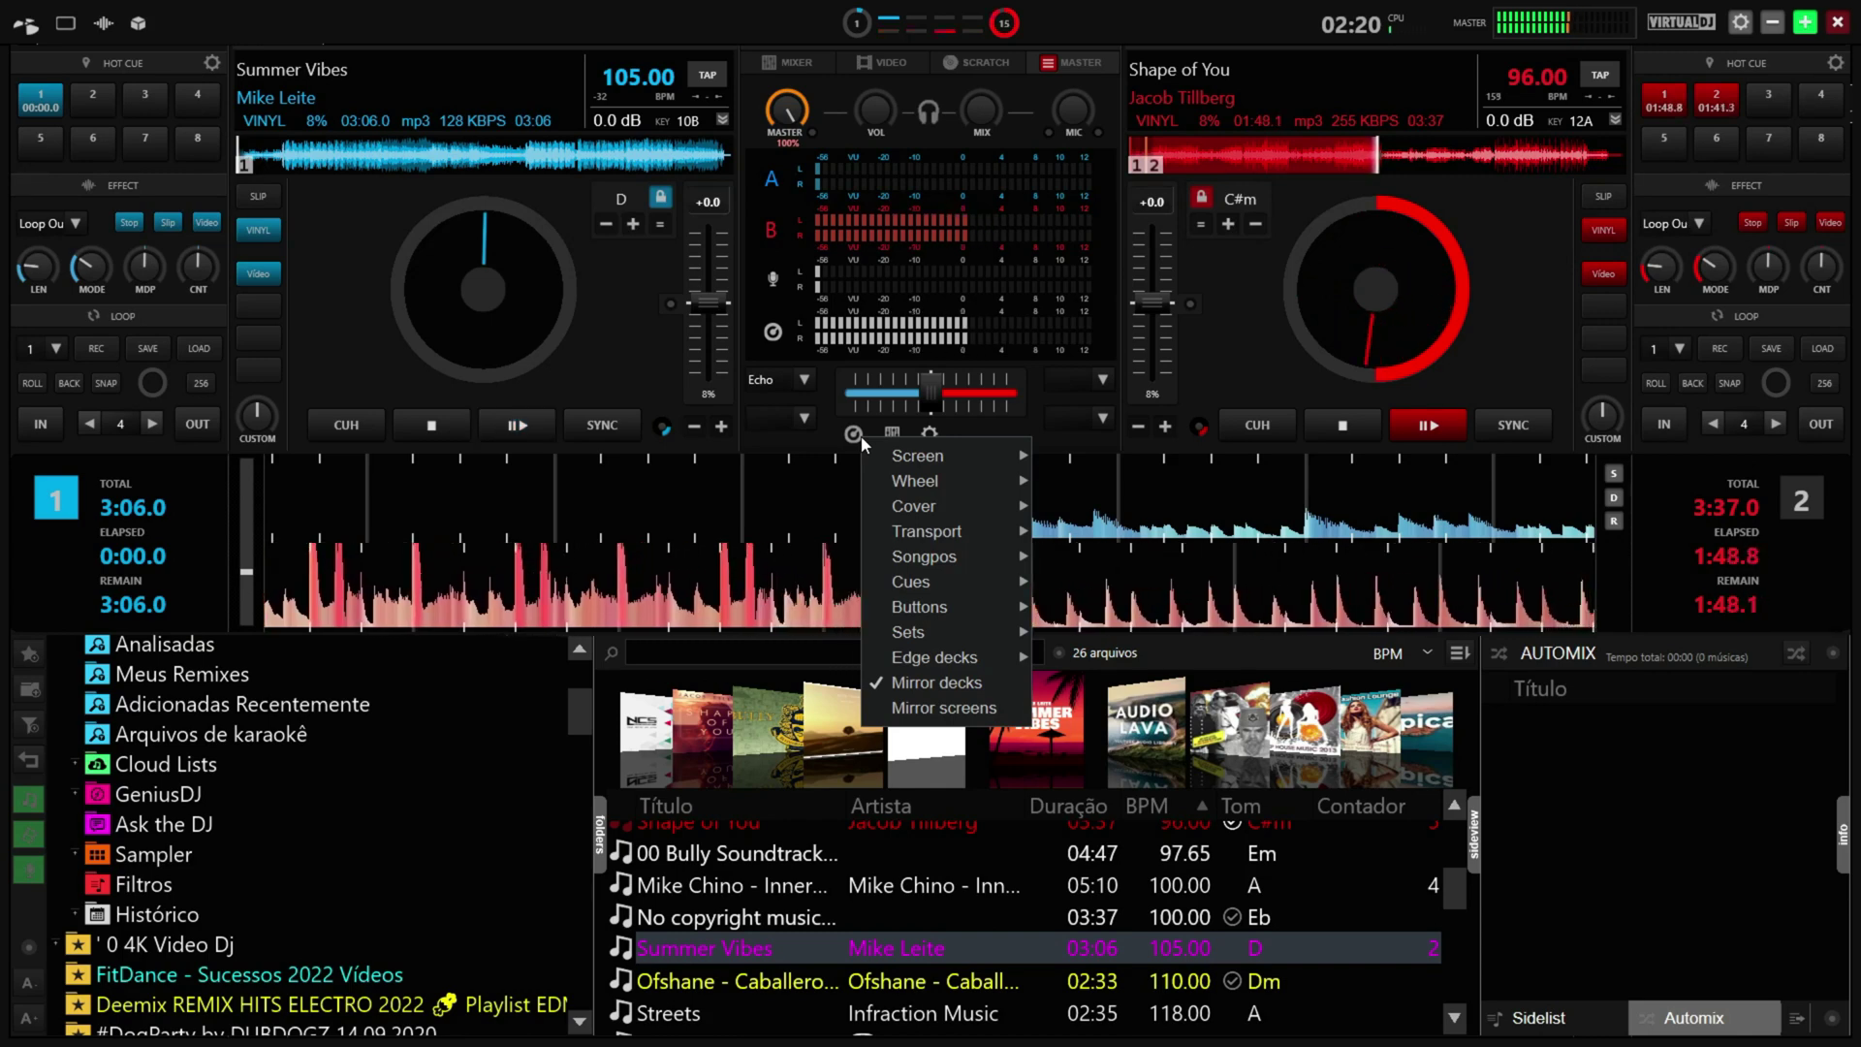
mouse_move(907, 457)
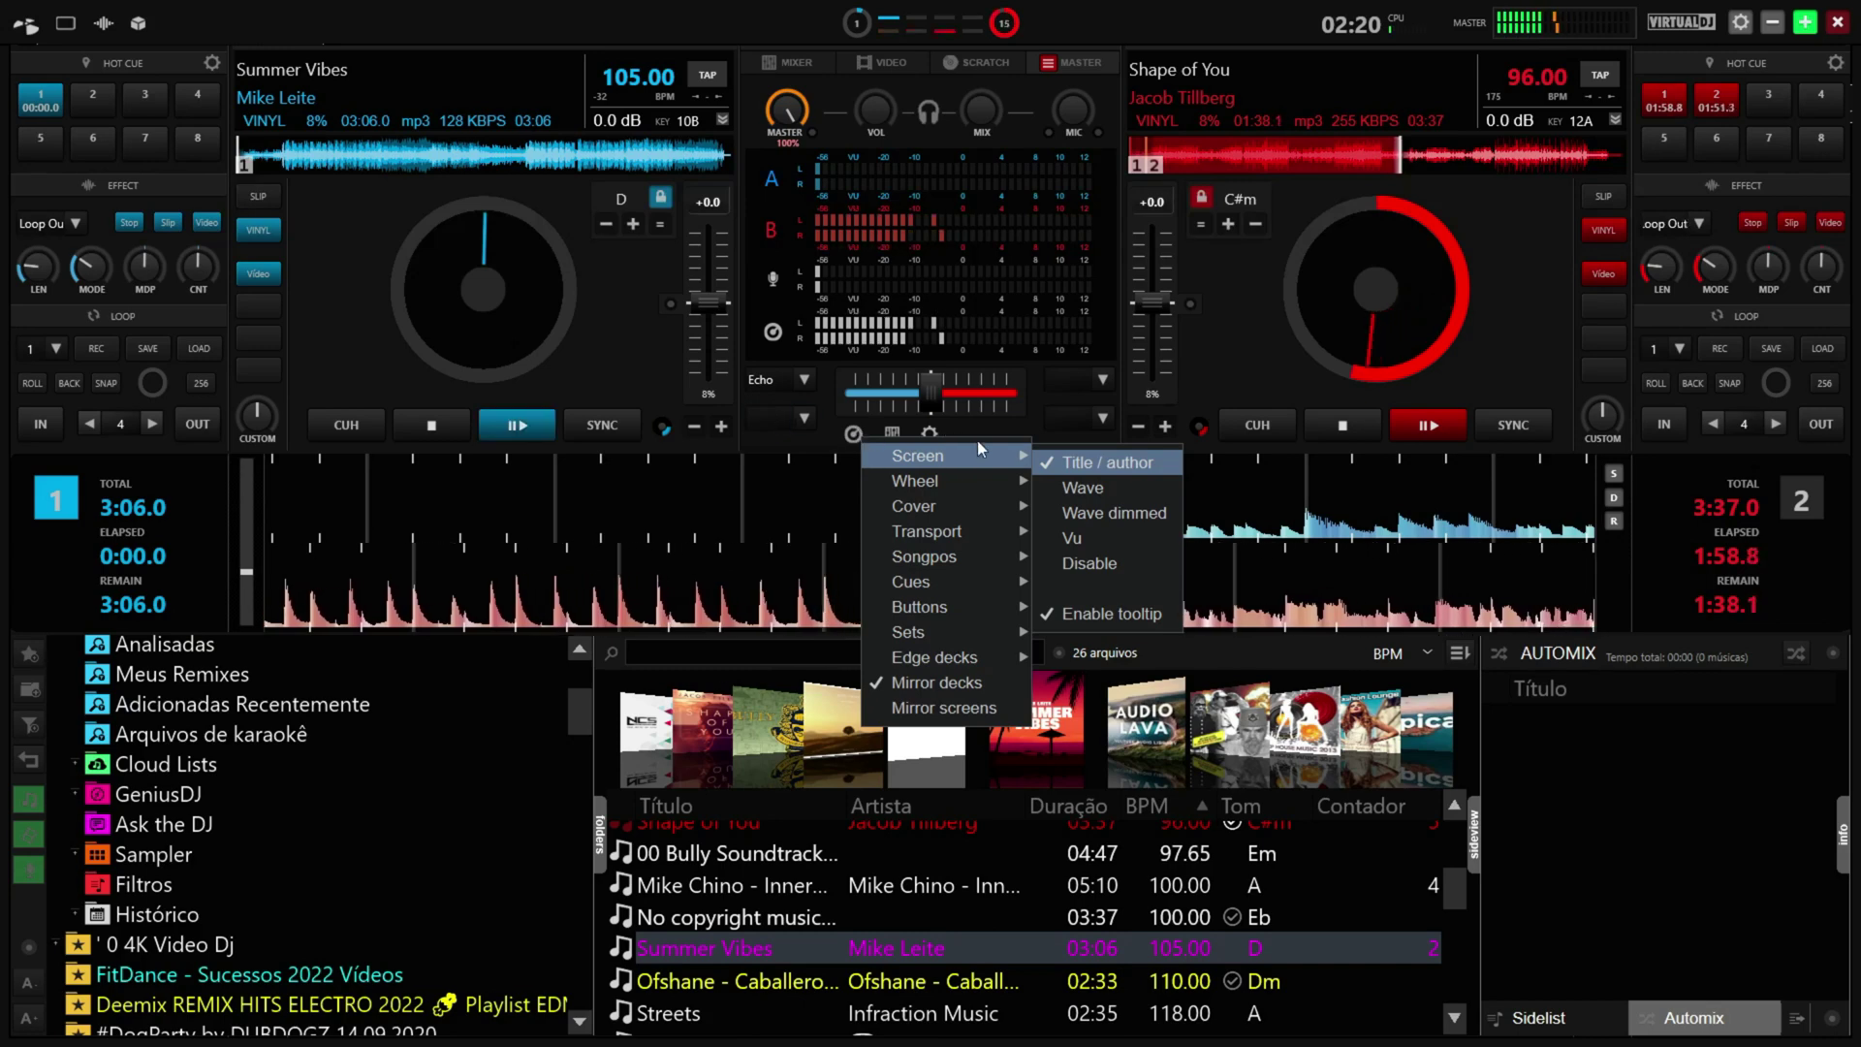
left_click(1106, 485)
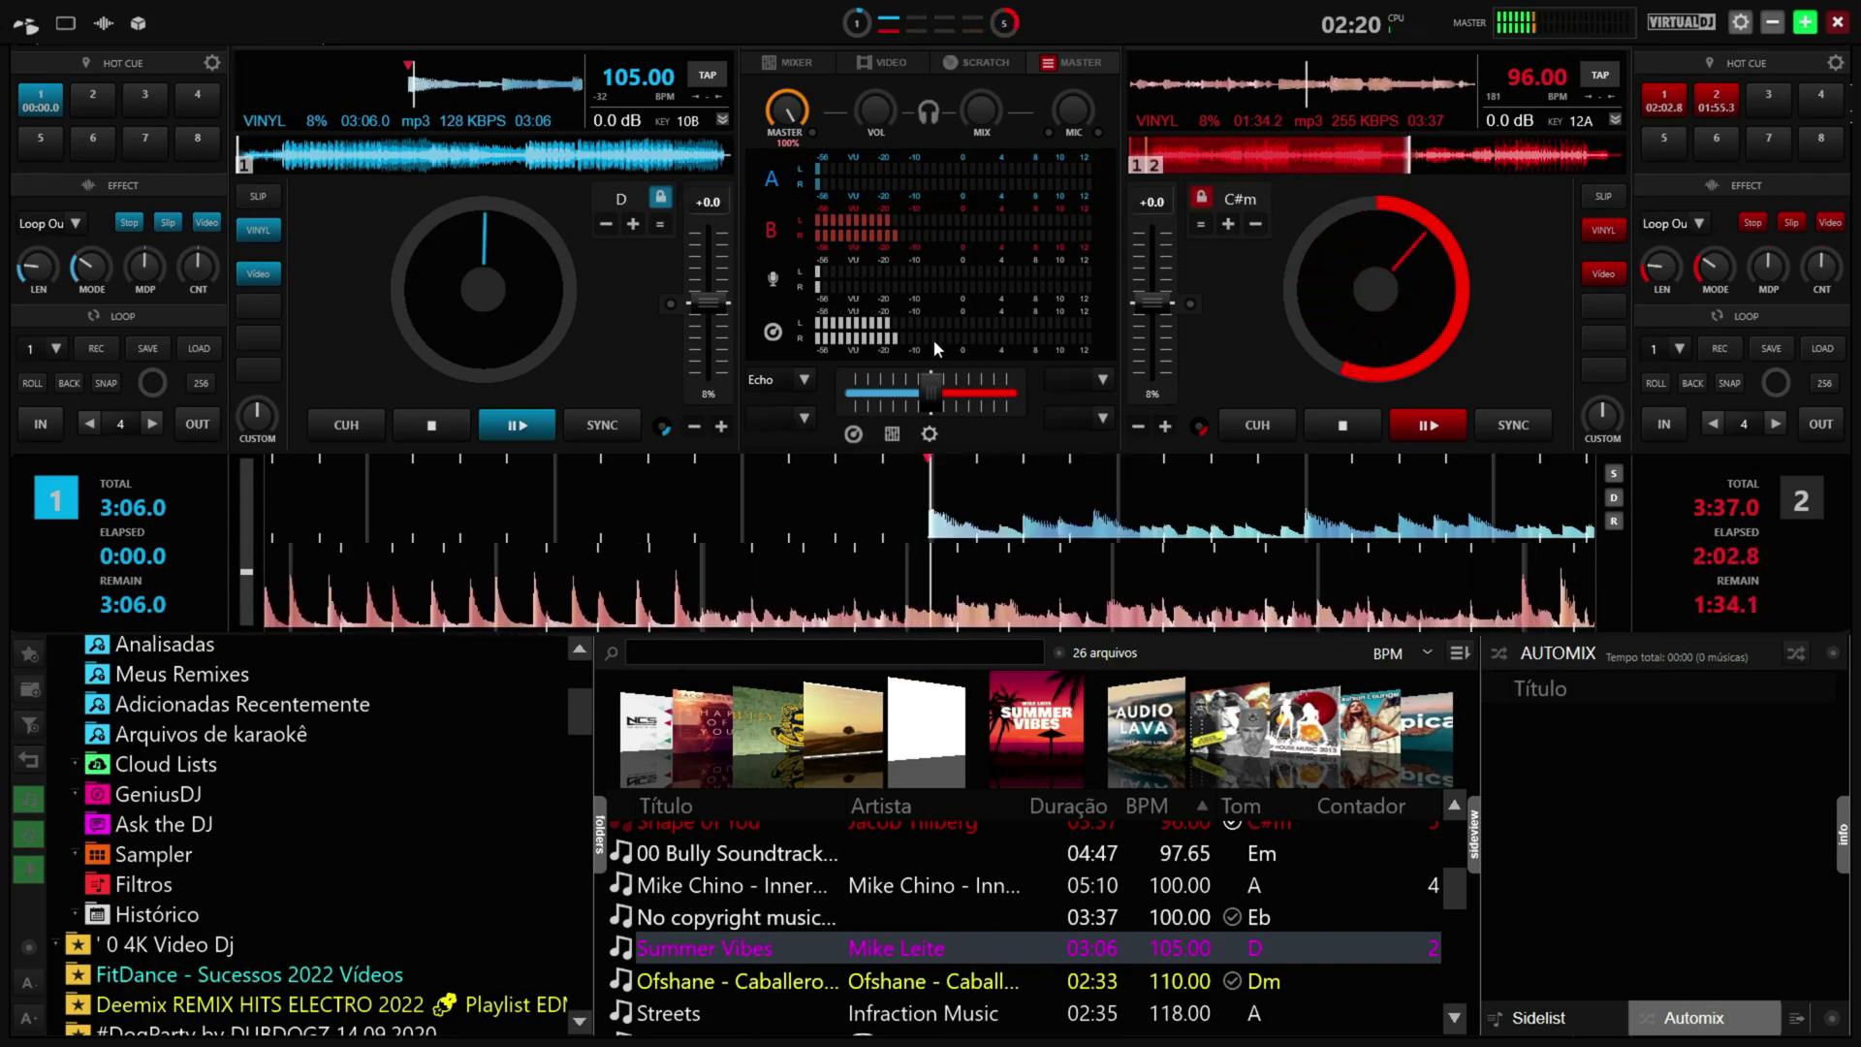
left_click(853, 434)
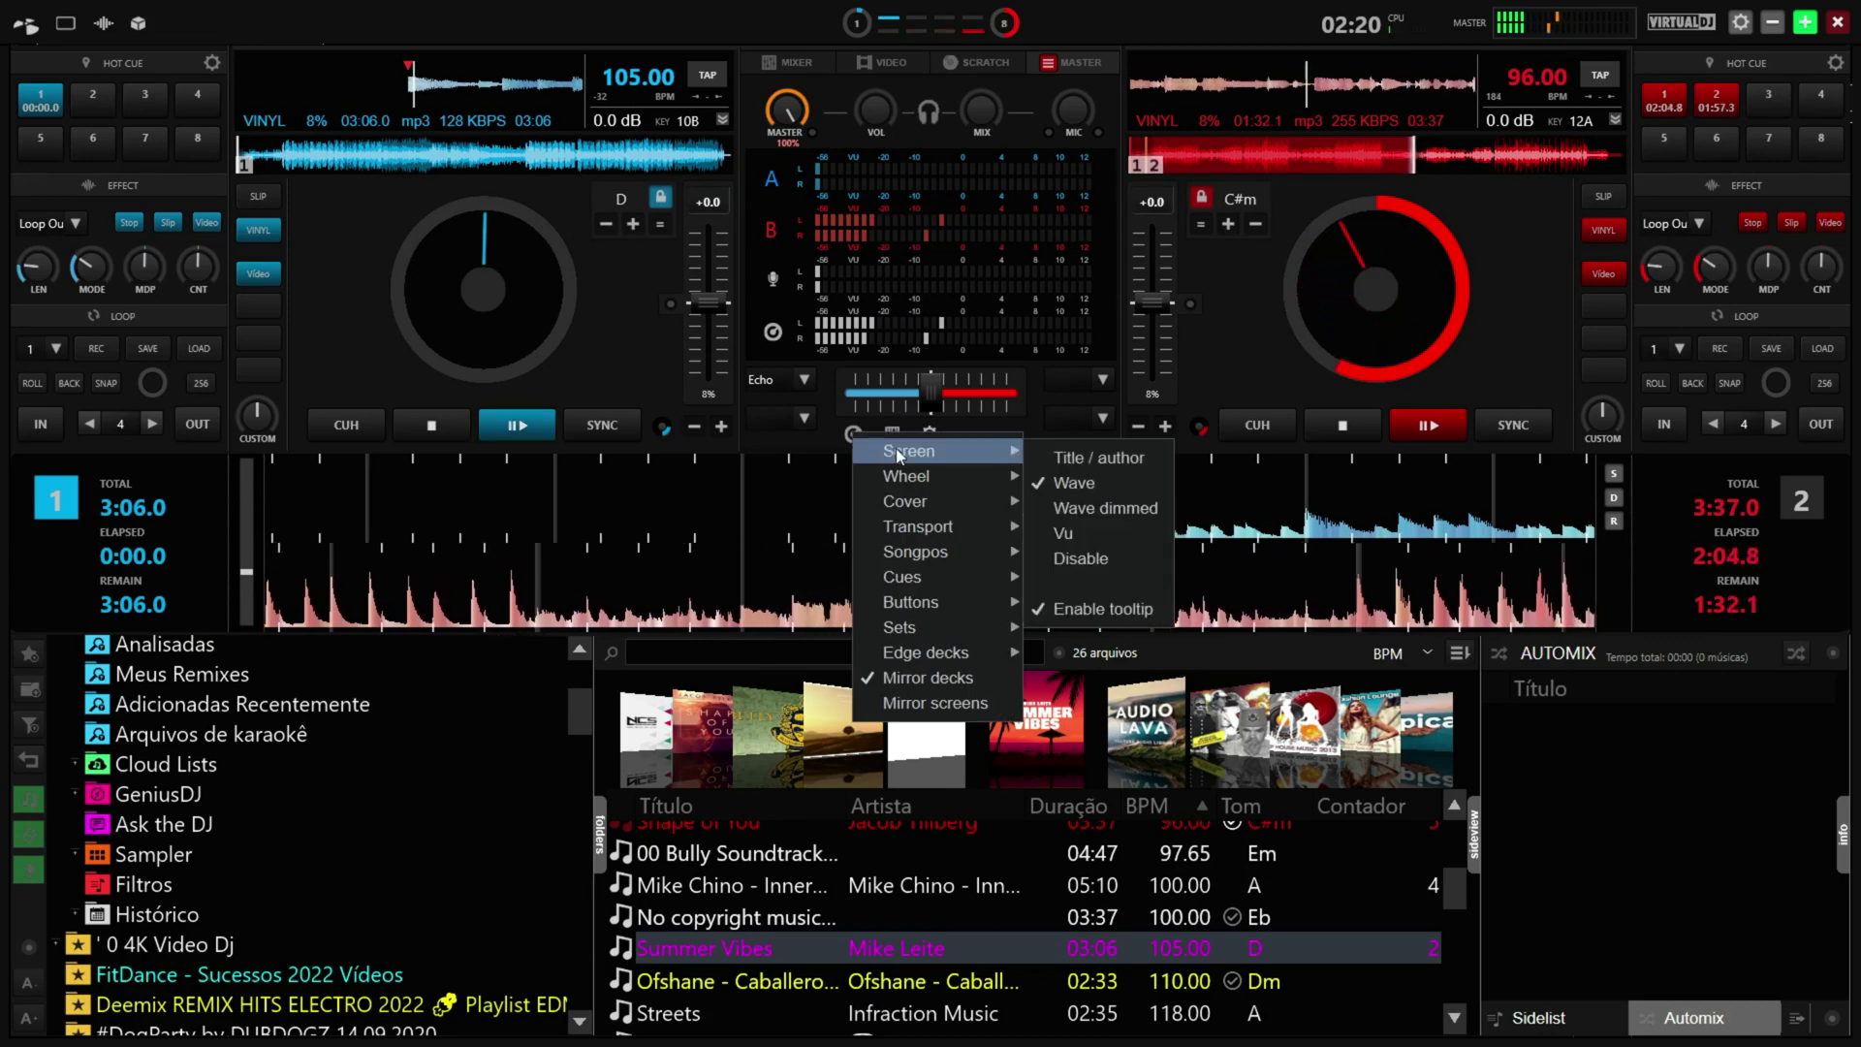
left_click(1099, 509)
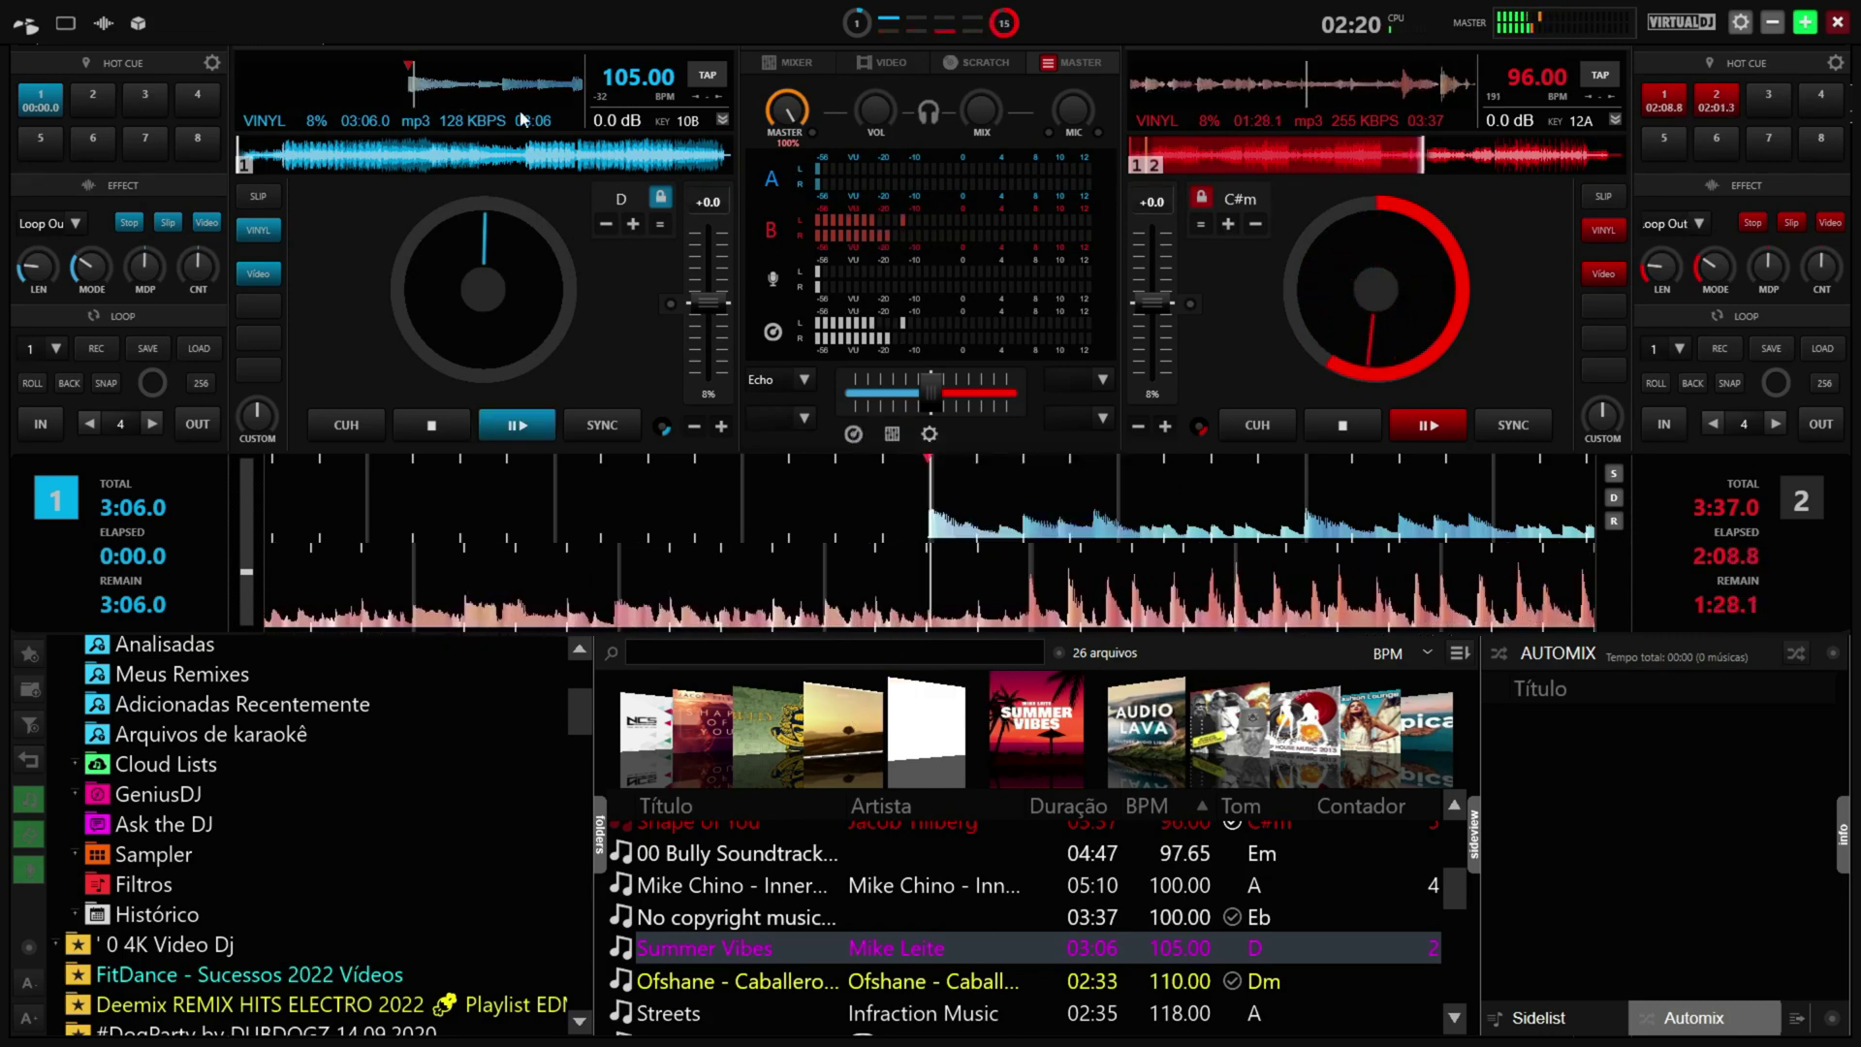
Try the Vu display on the deck screens, and set their display to Disable
left_click(852, 438)
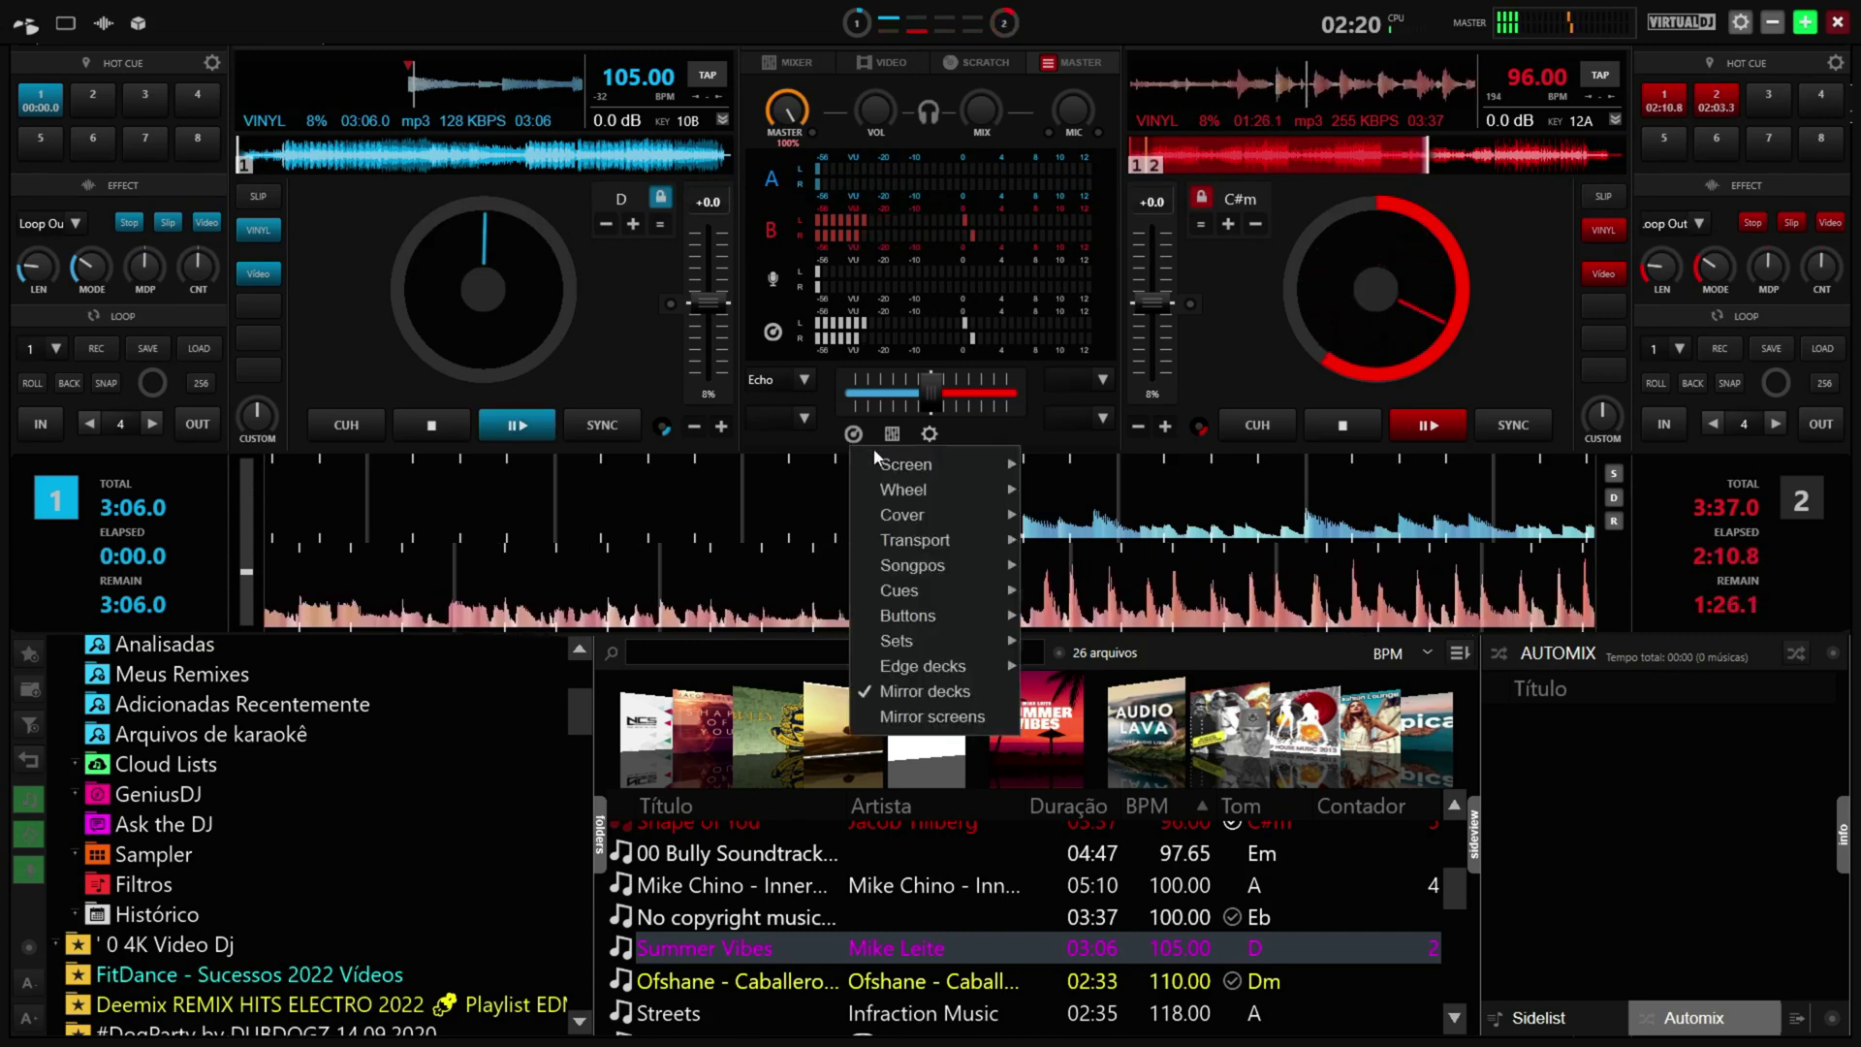
mouse_move(898, 460)
left_click(1072, 545)
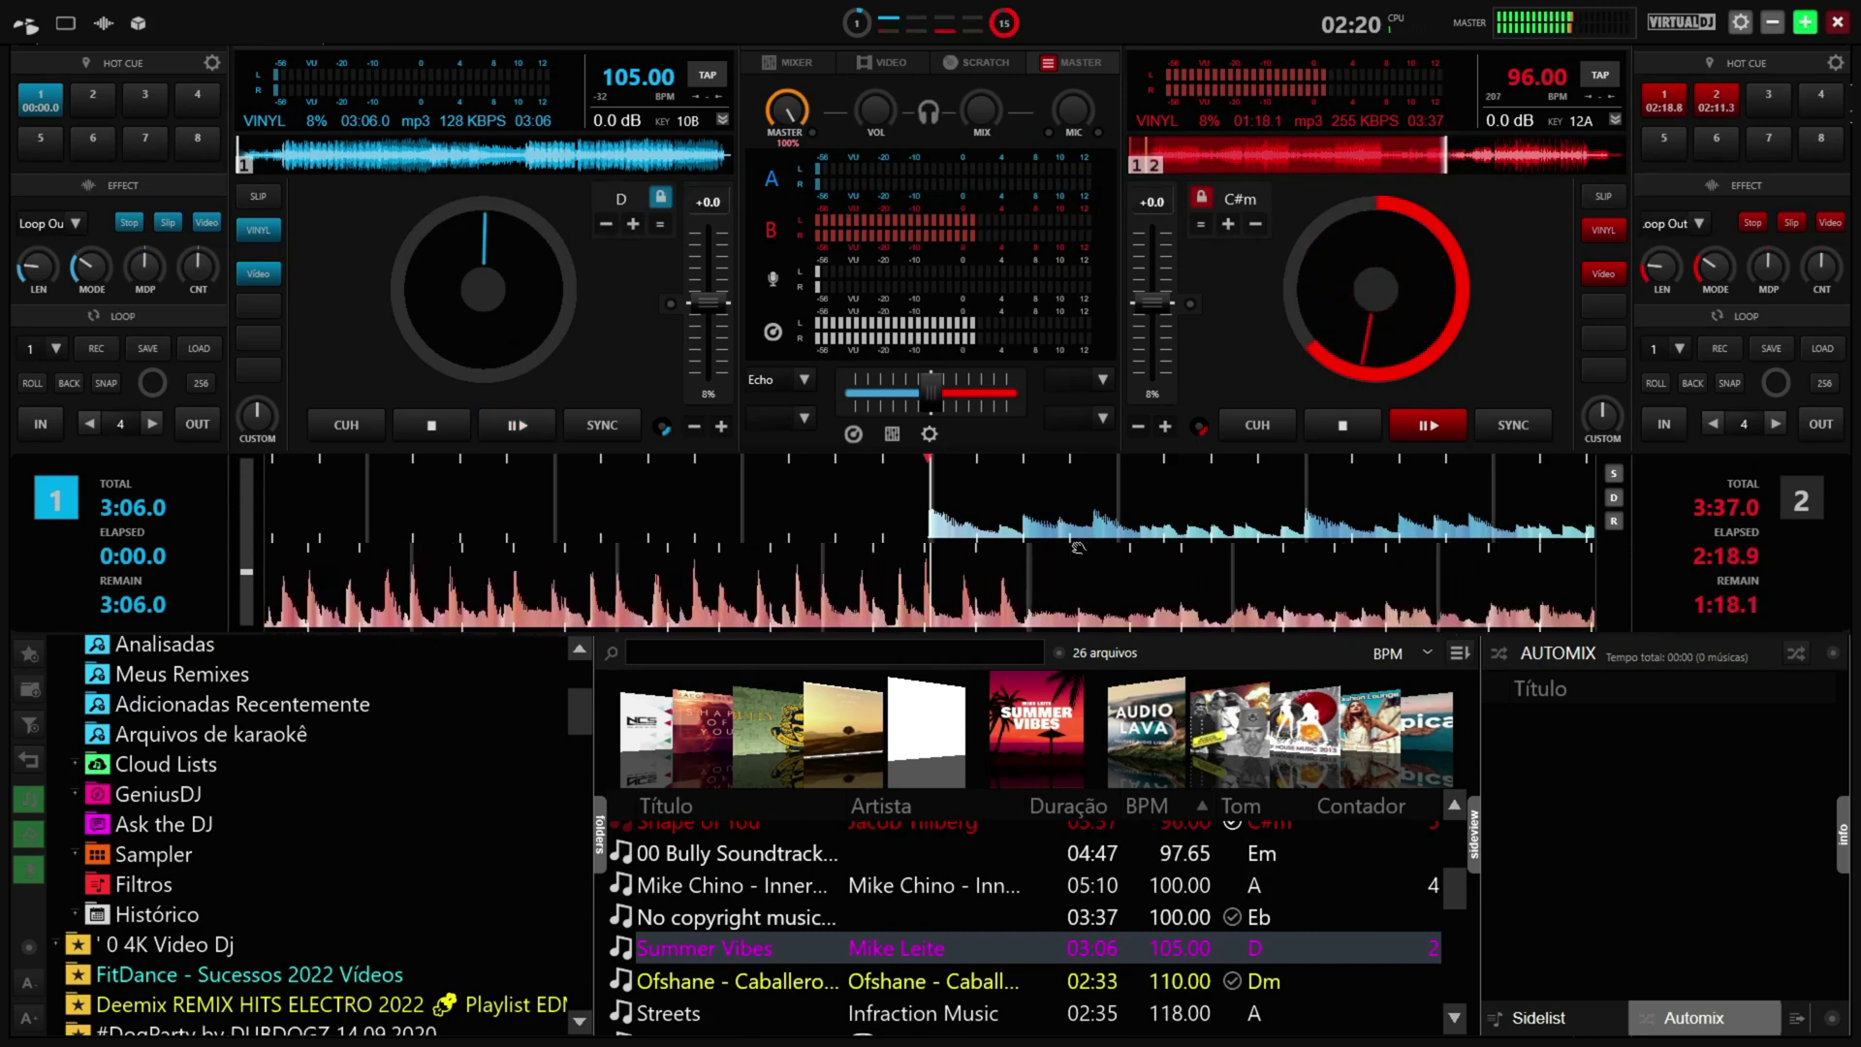
left_click(855, 434)
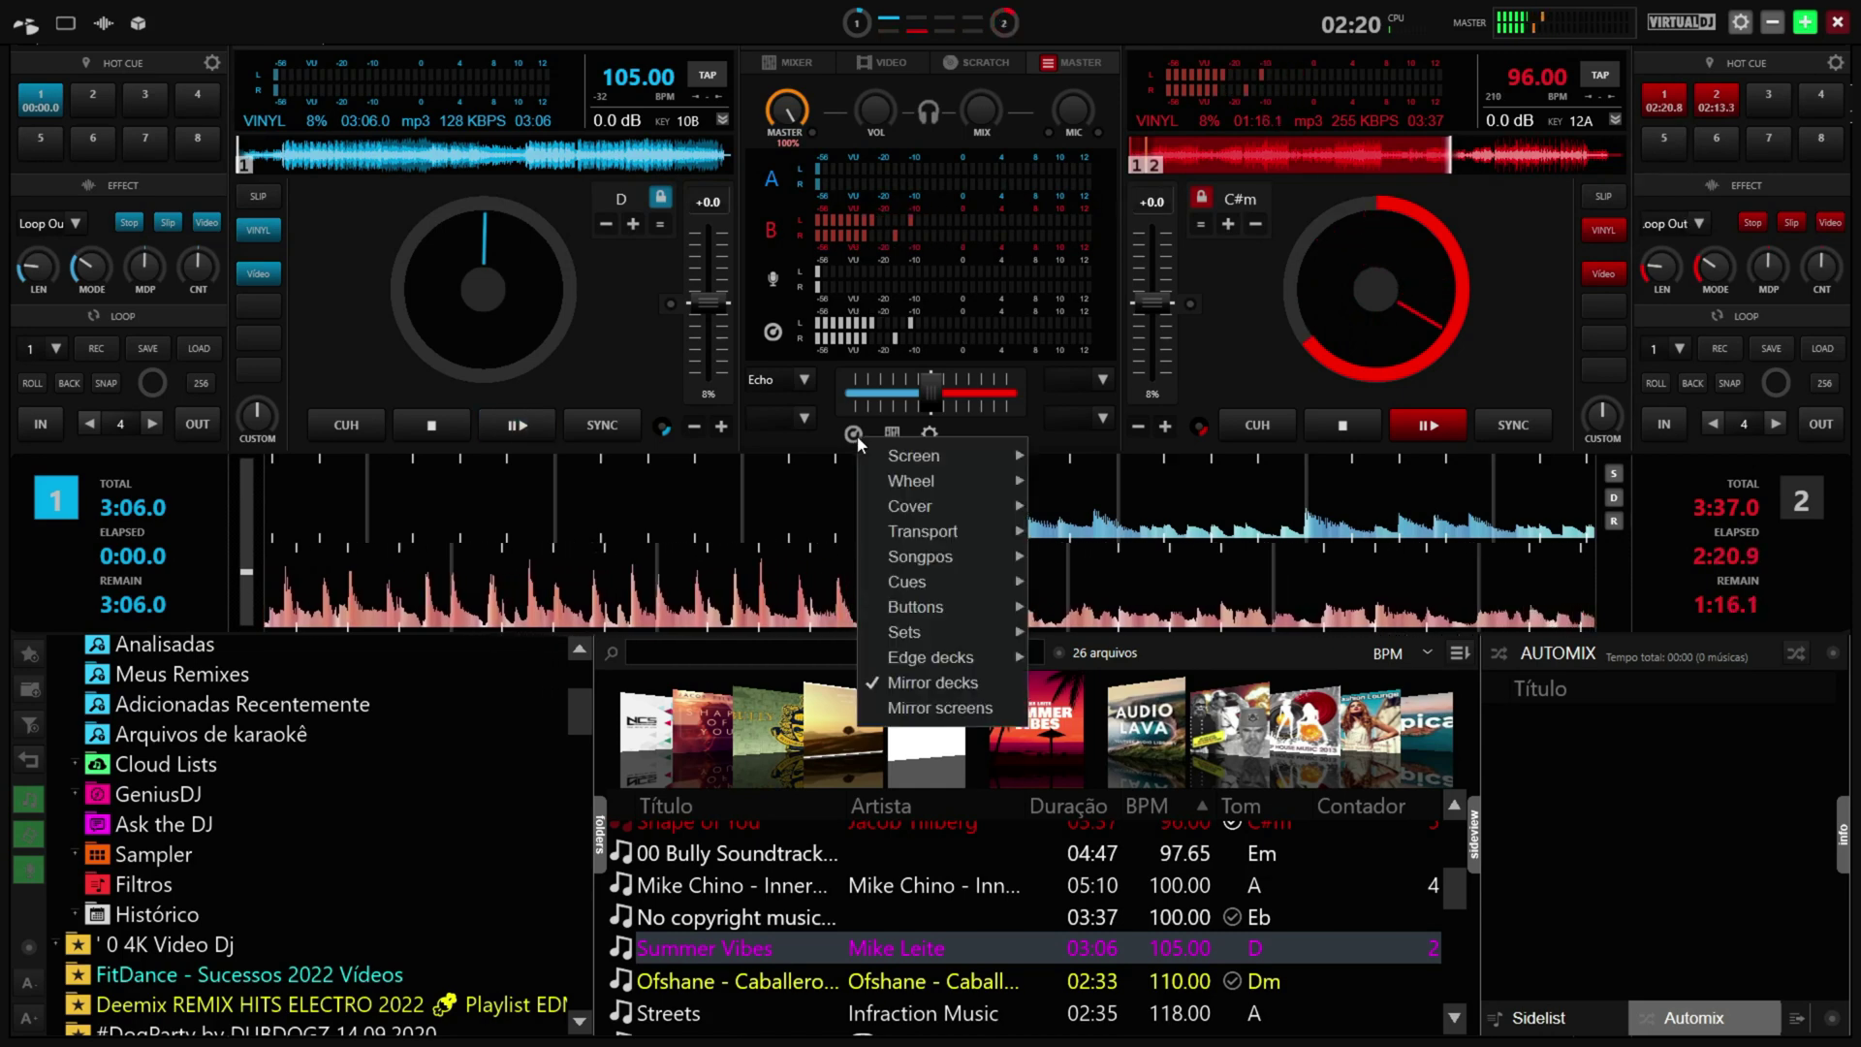
mouse_move(912, 463)
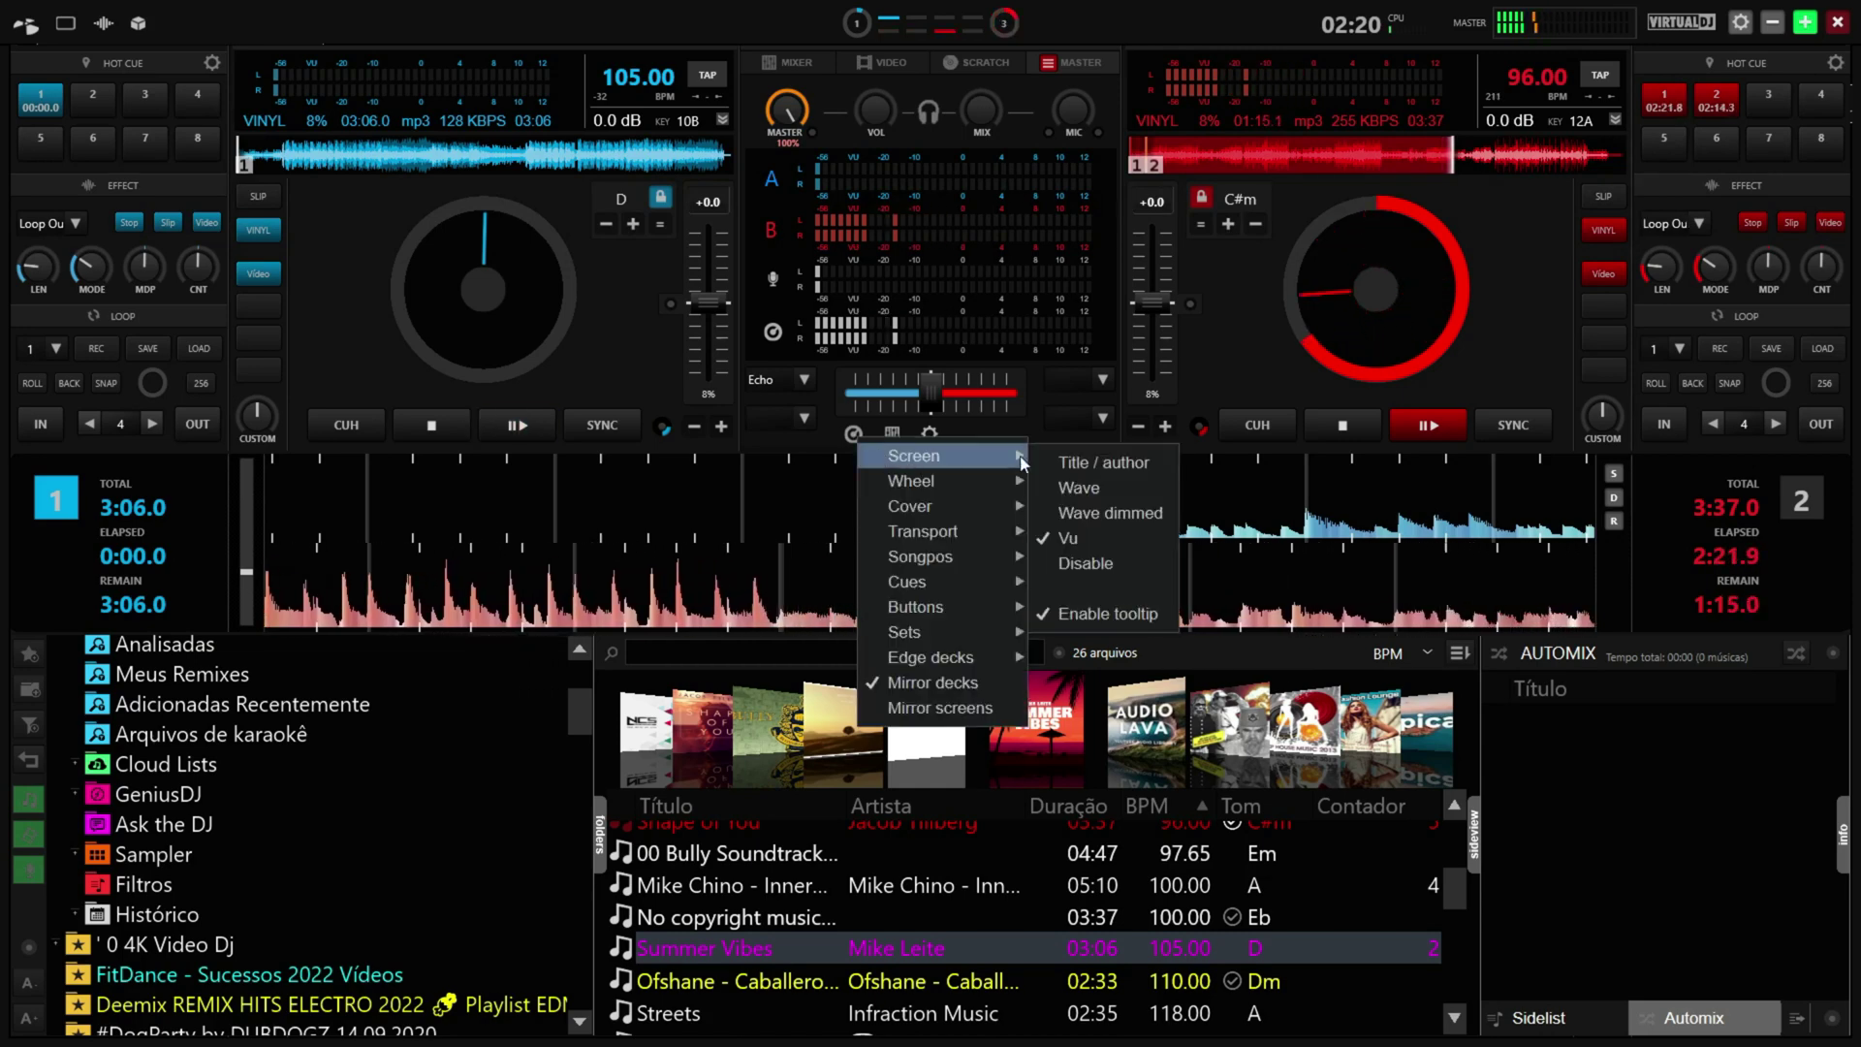
left_click(1105, 566)
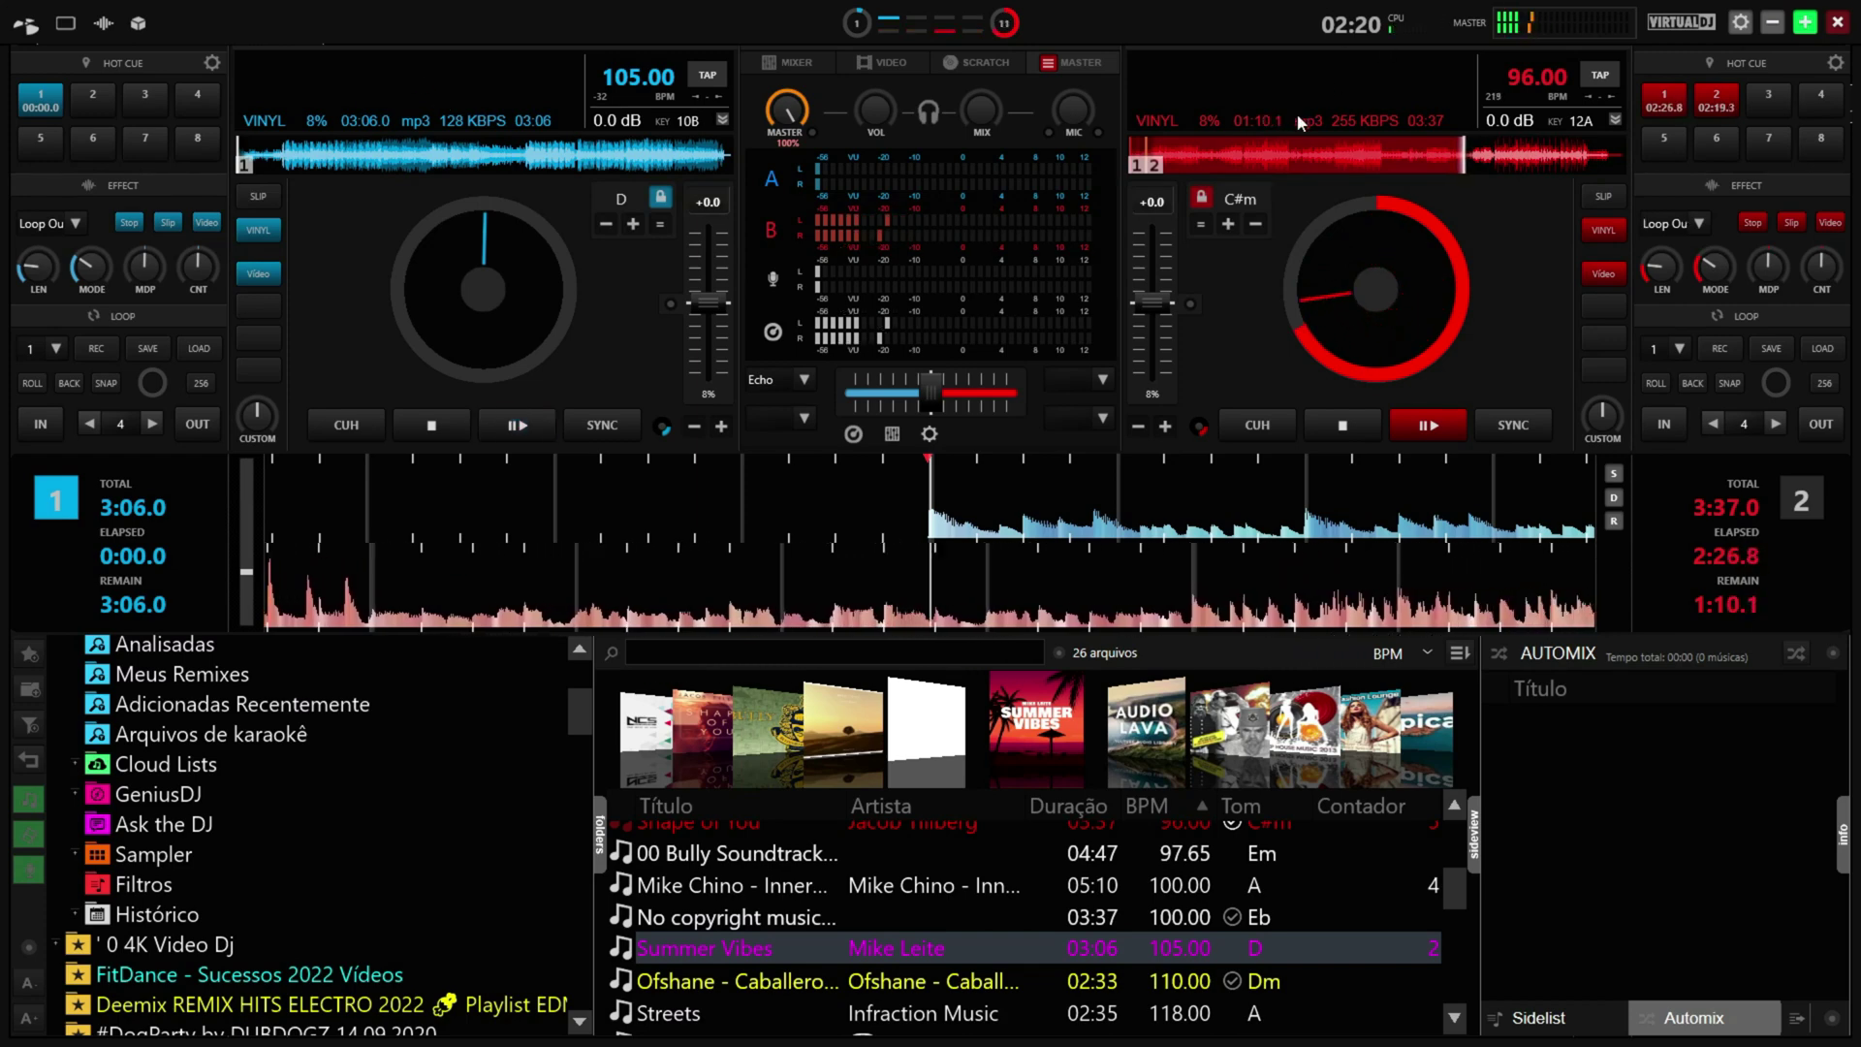
Set the deck screens to show Title / author
left_click(854, 434)
mouse_move(917, 467)
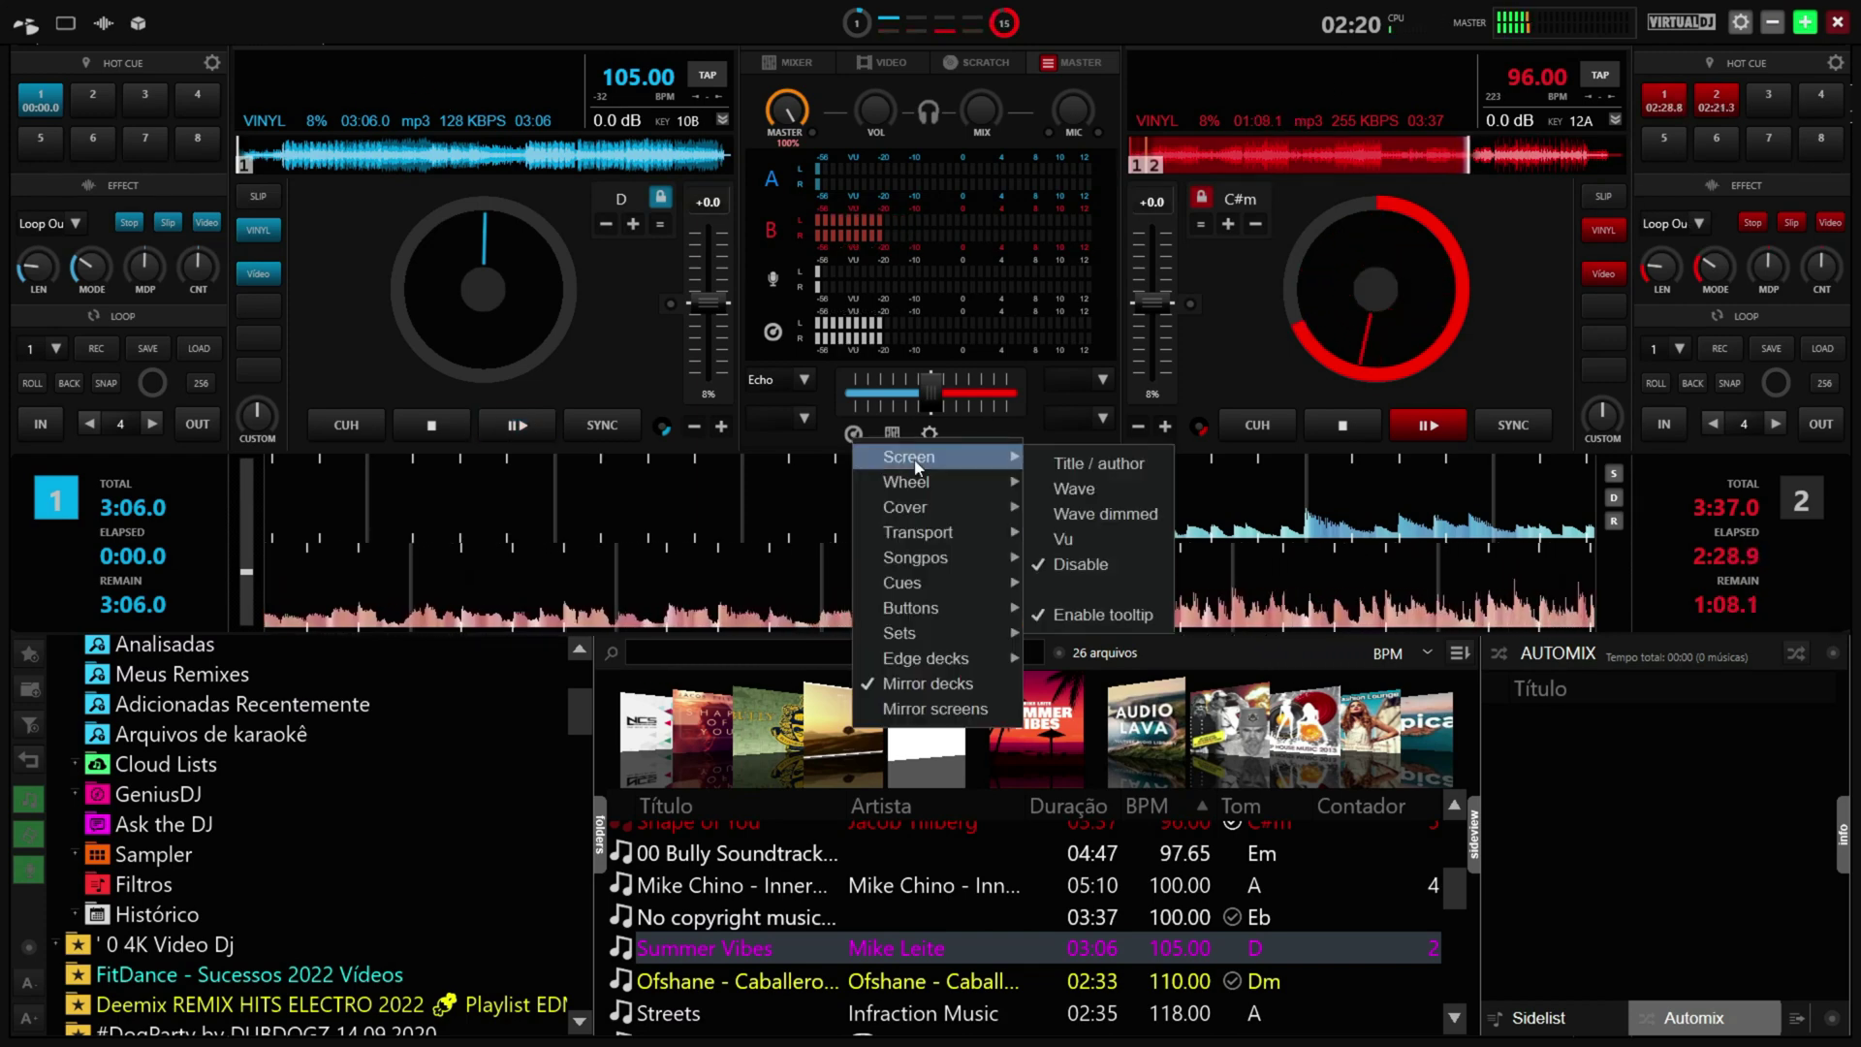
left_click(1100, 466)
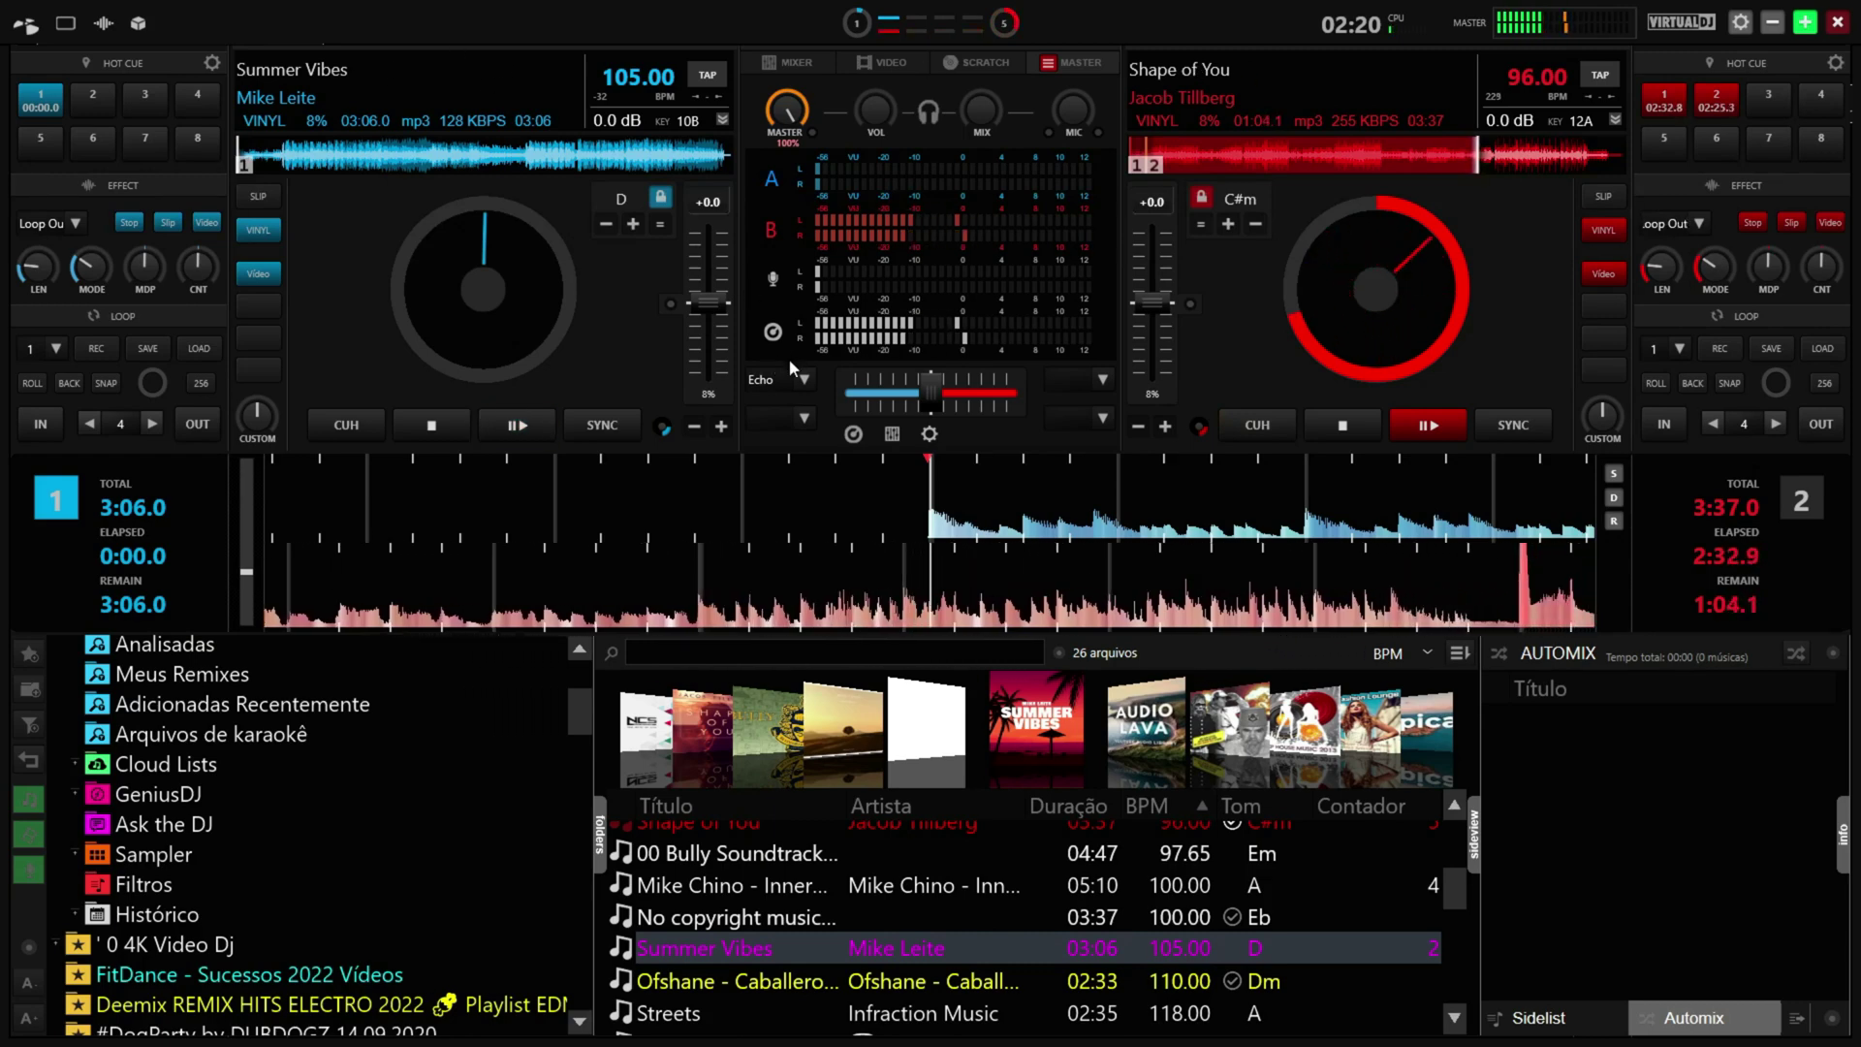
Try labelling the hot cue pads by Beats and by Positions in the deck layout options
left_click(853, 436)
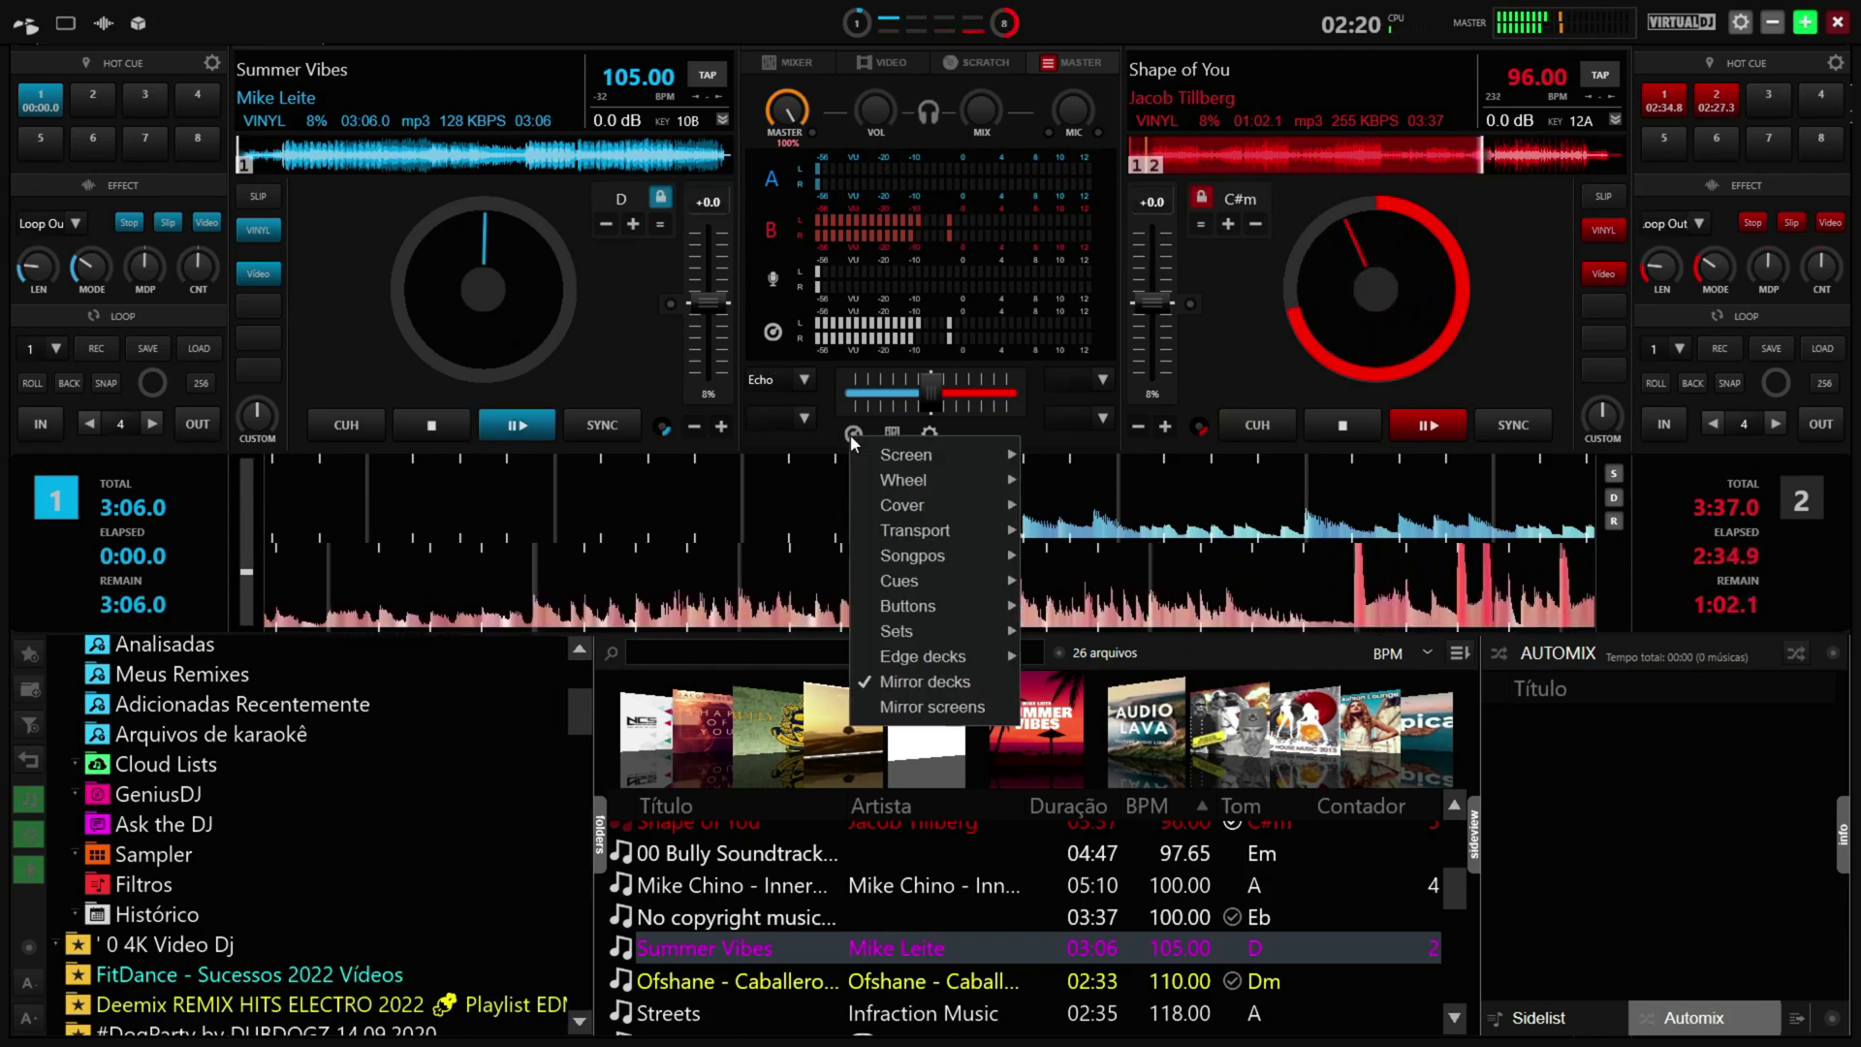
mouse_move(939, 667)
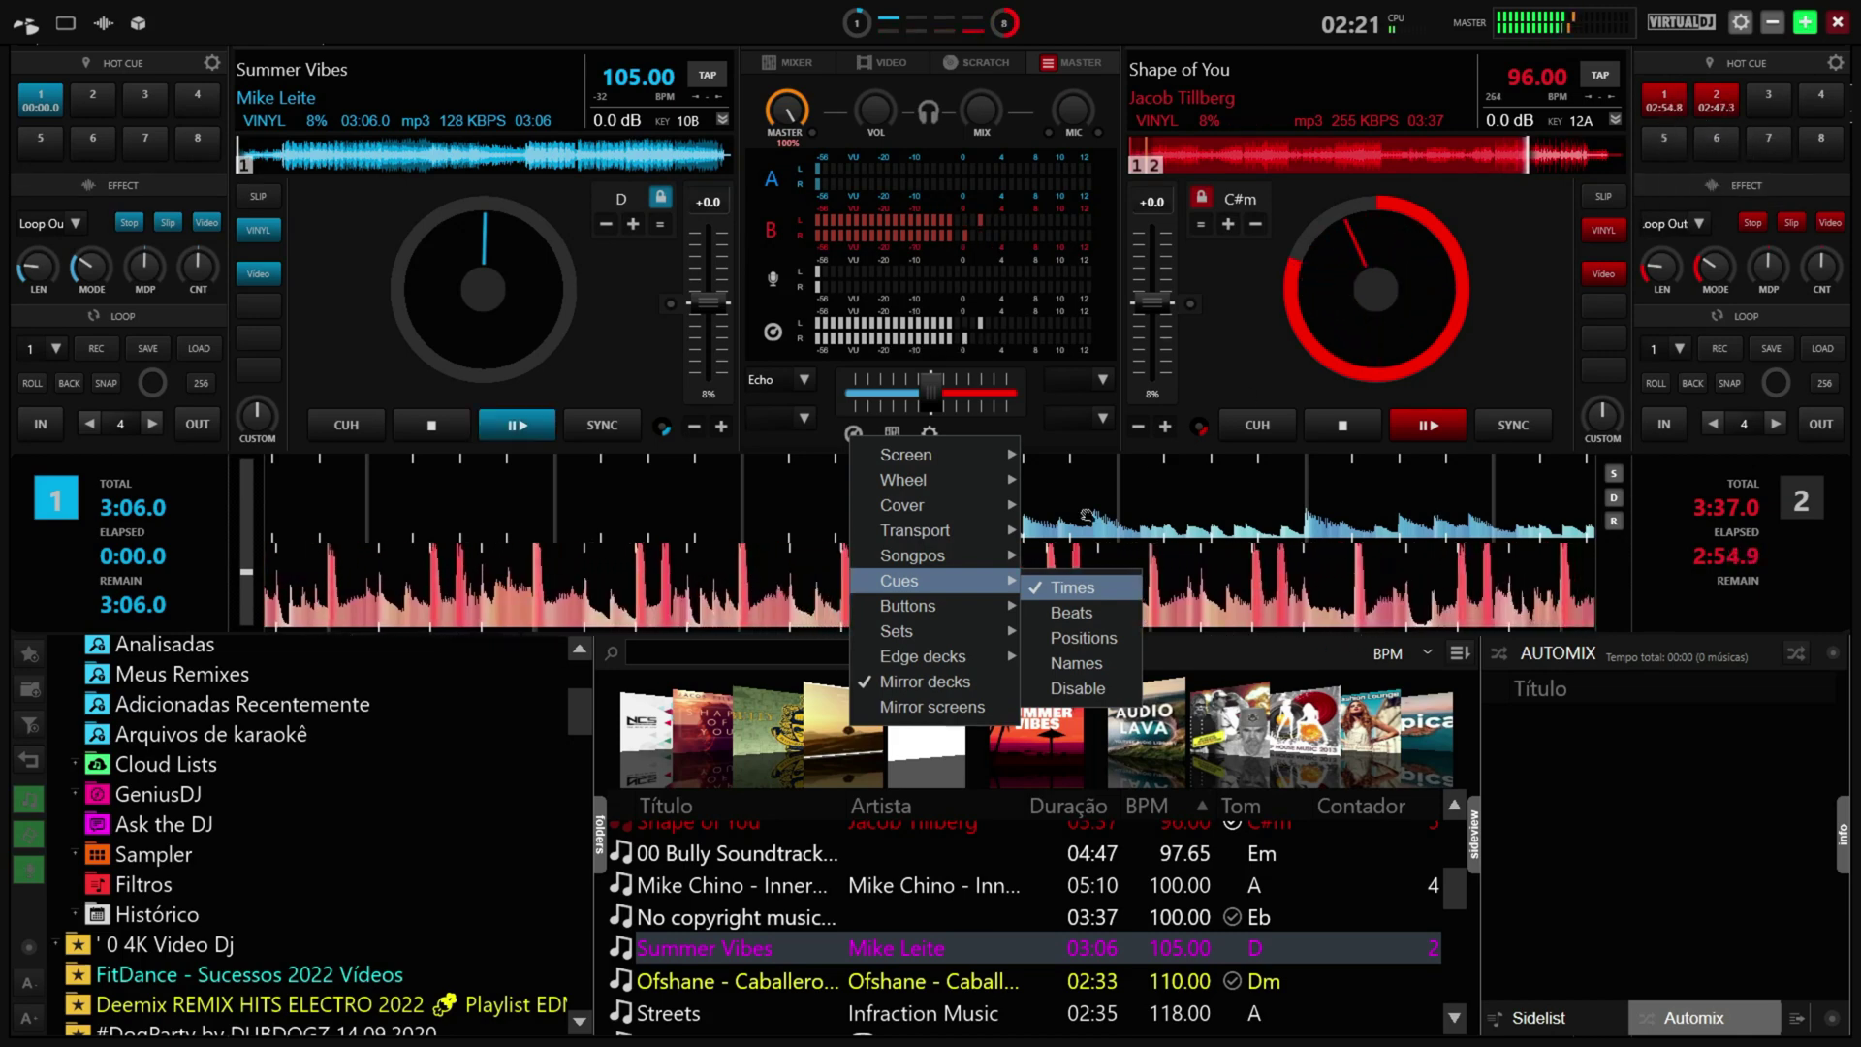
left_click(1091, 609)
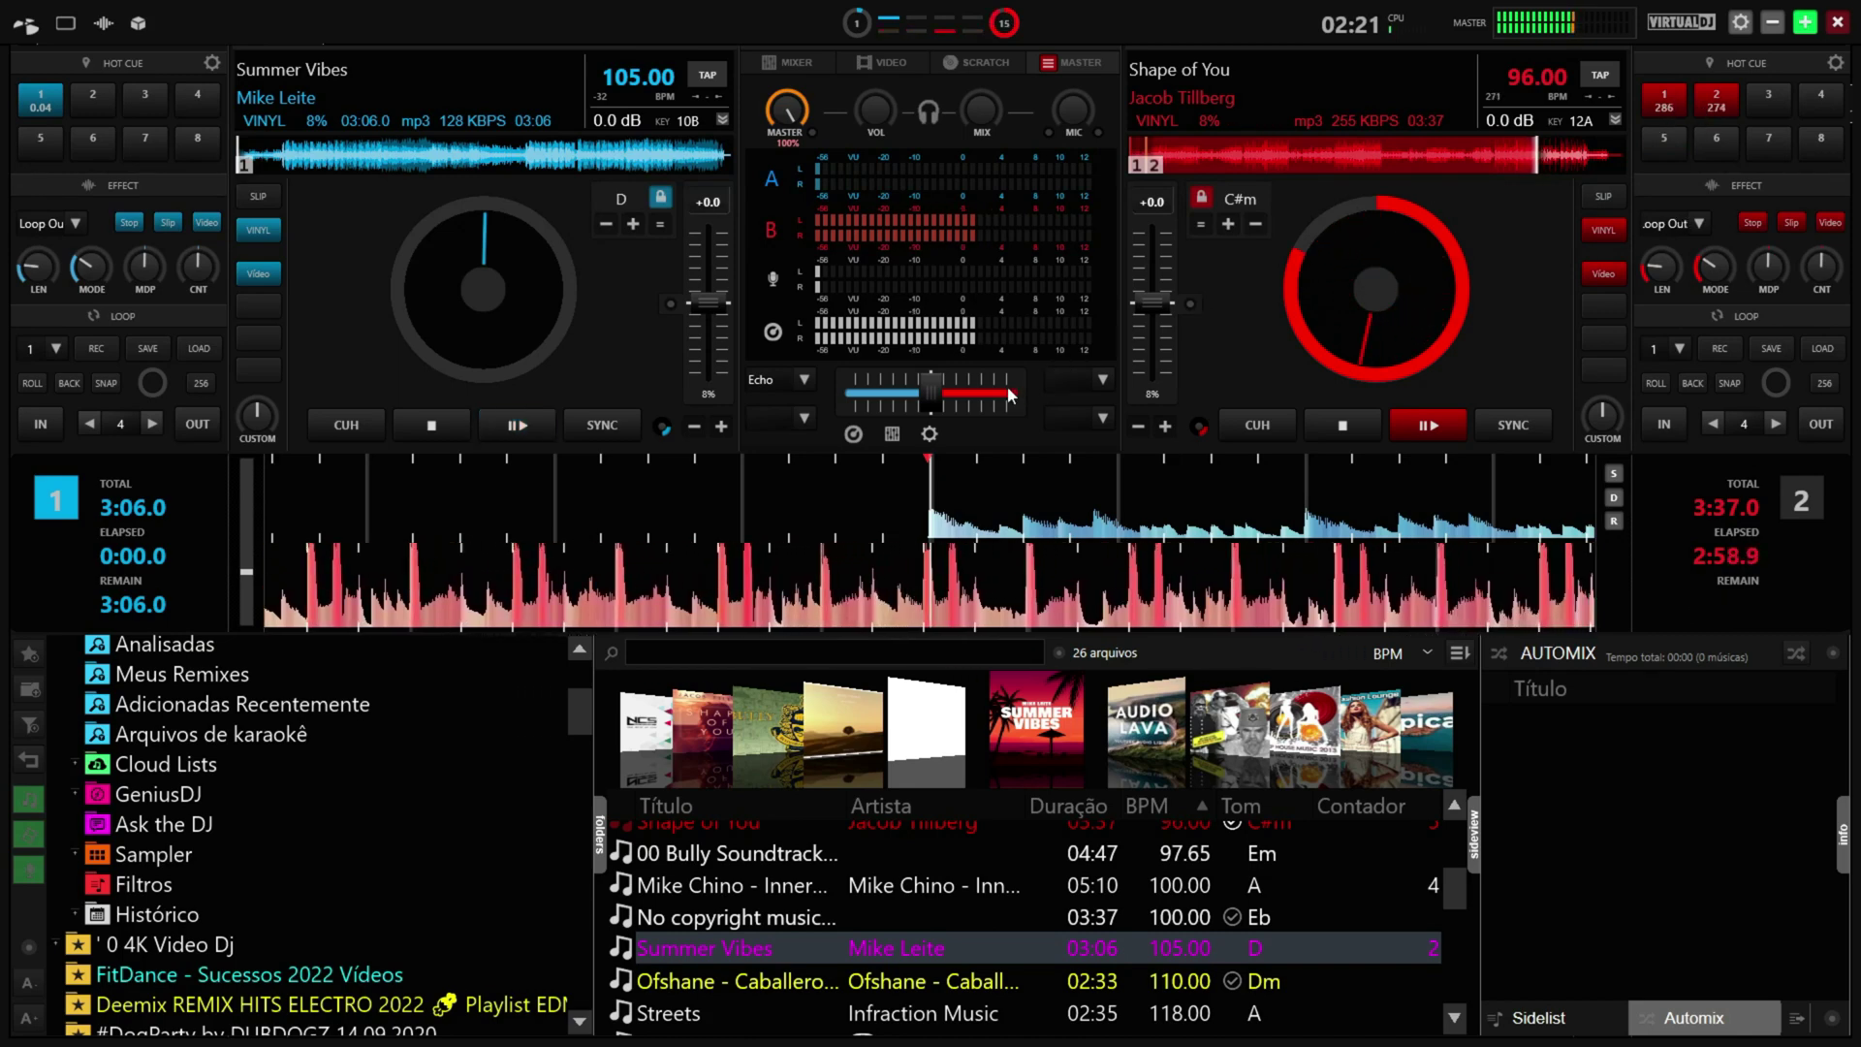
left_click(928, 433)
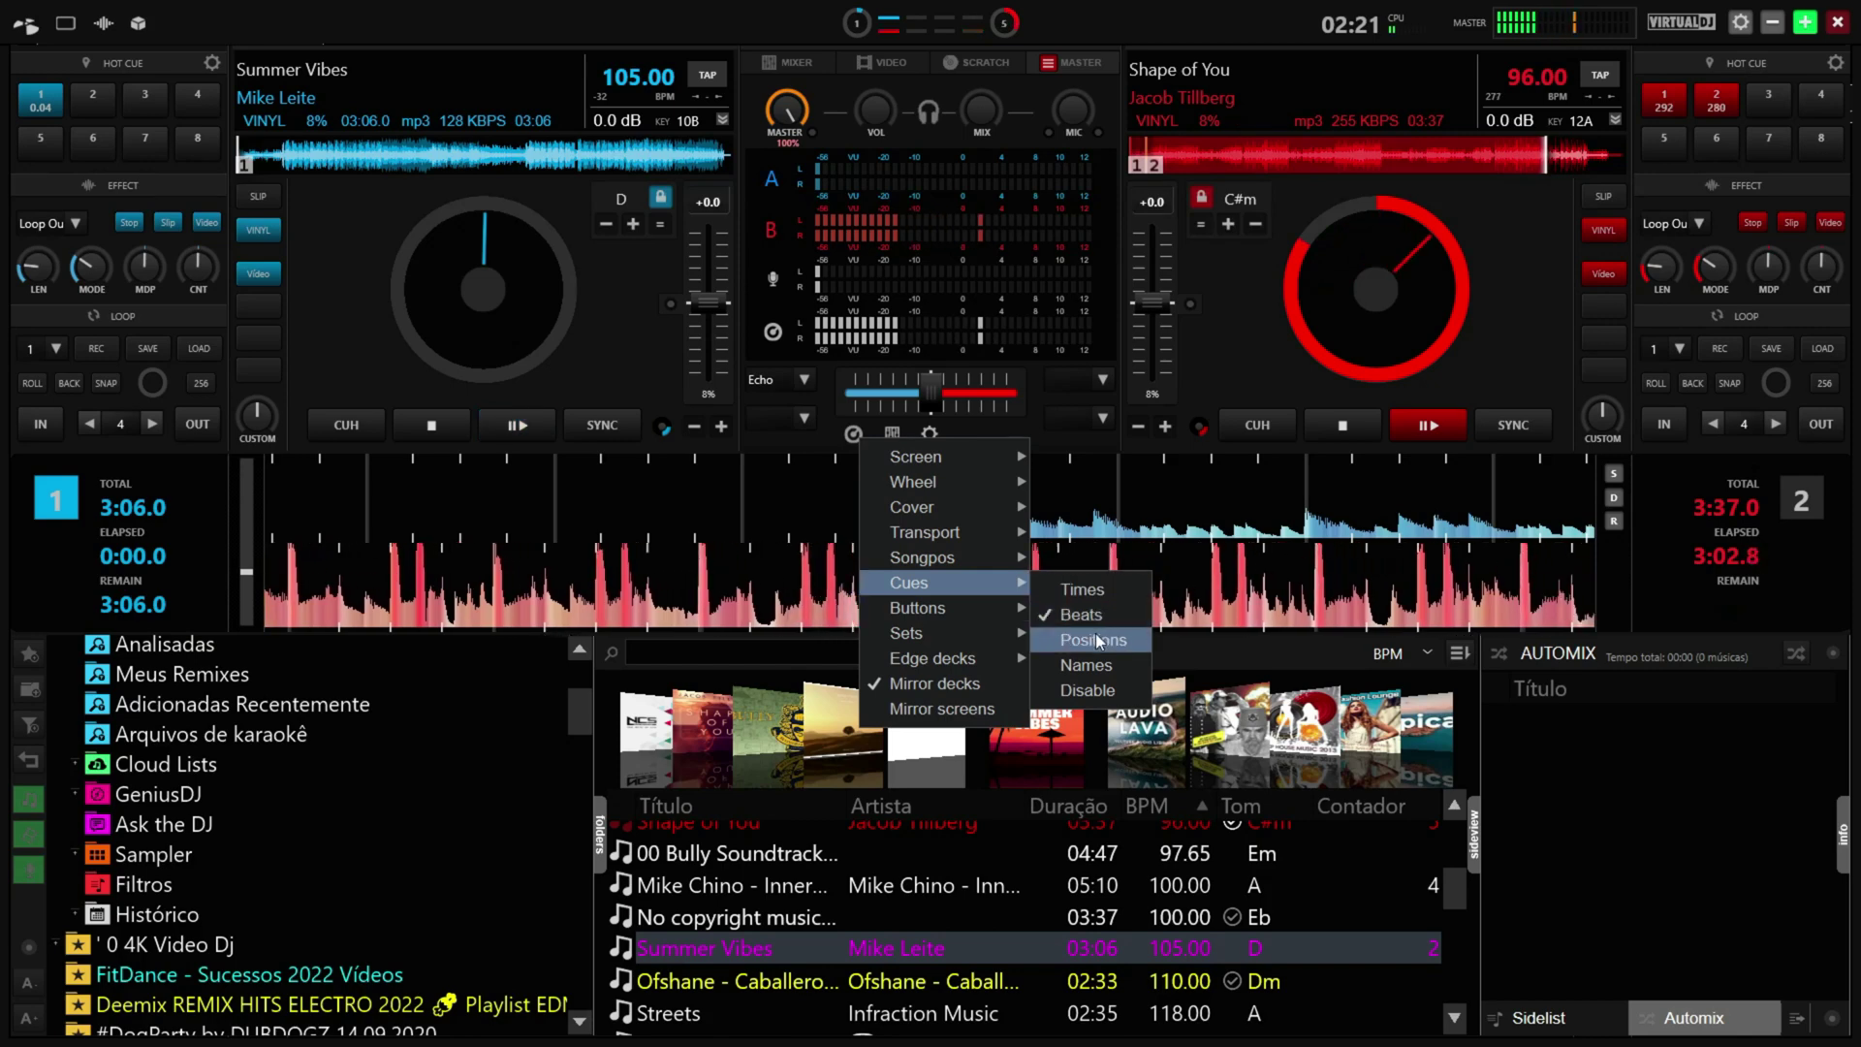
left_click(1098, 642)
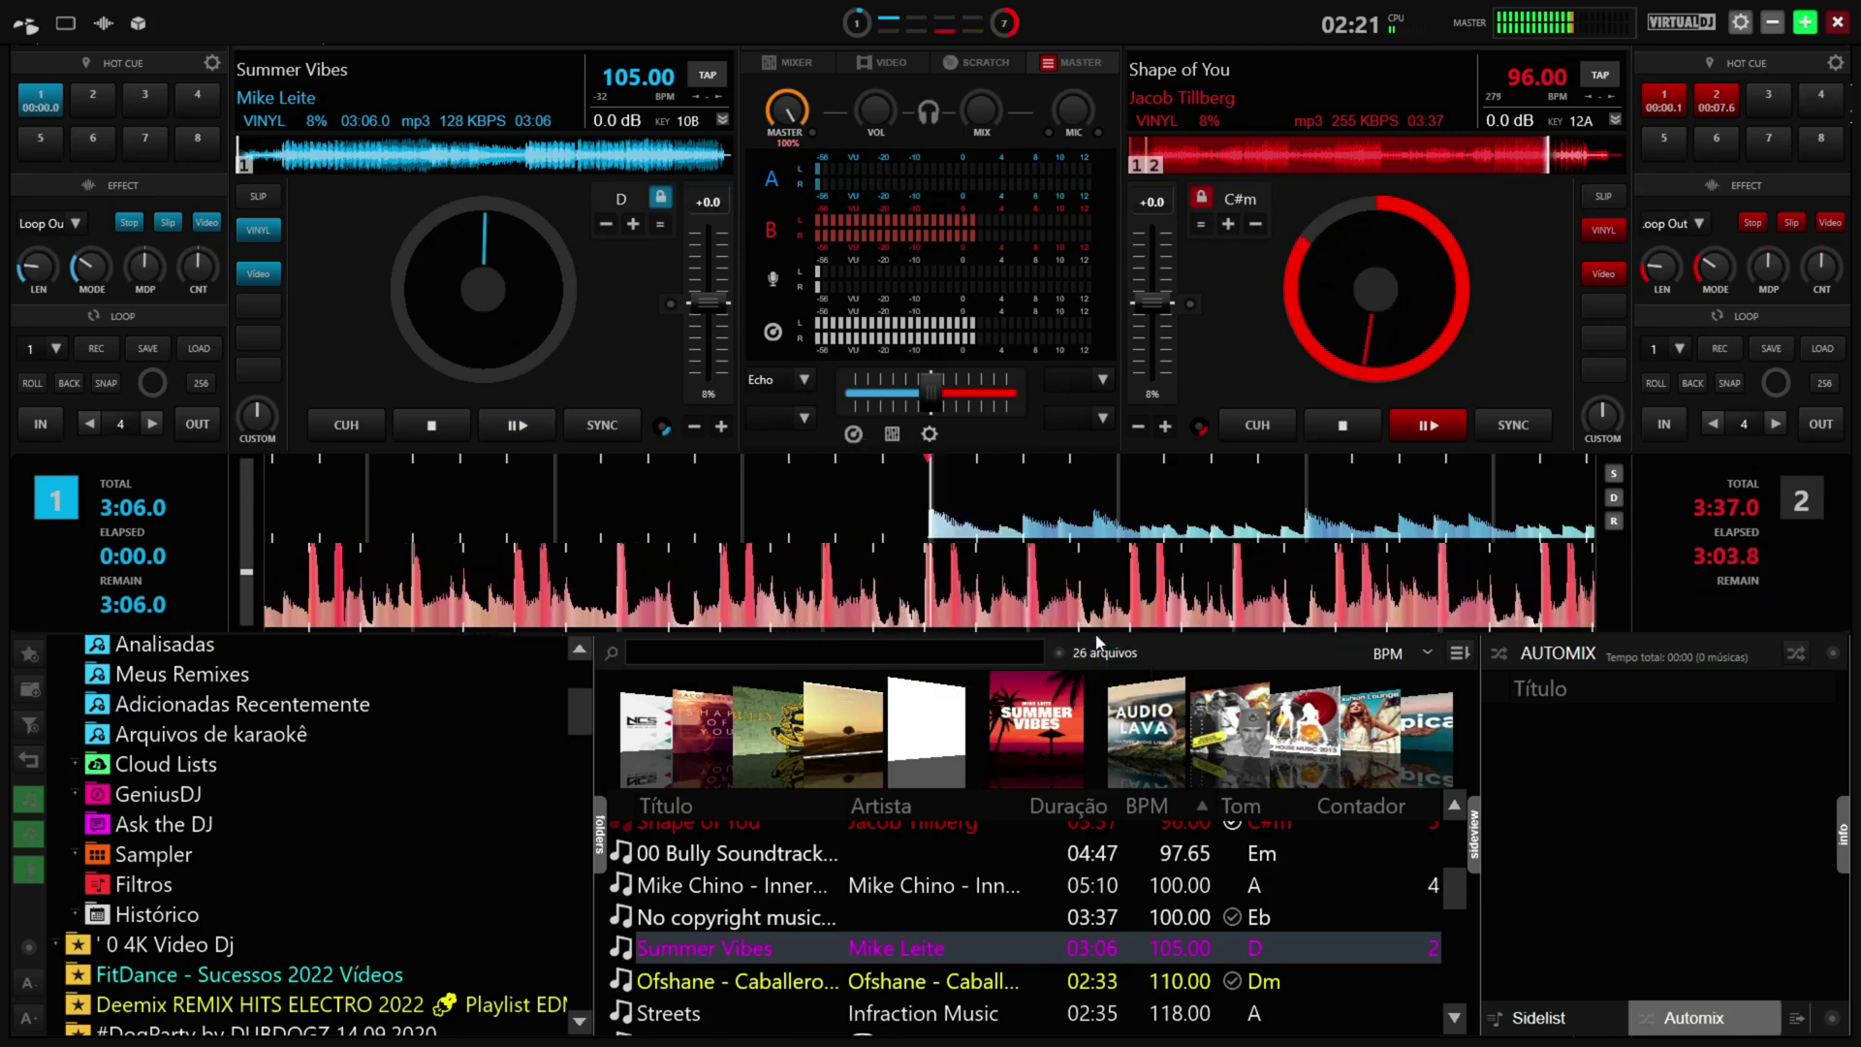
Try labelling the hot cue pads with Names, and set the cue labels to Disable
left_click(843, 433)
mouse_move(950, 580)
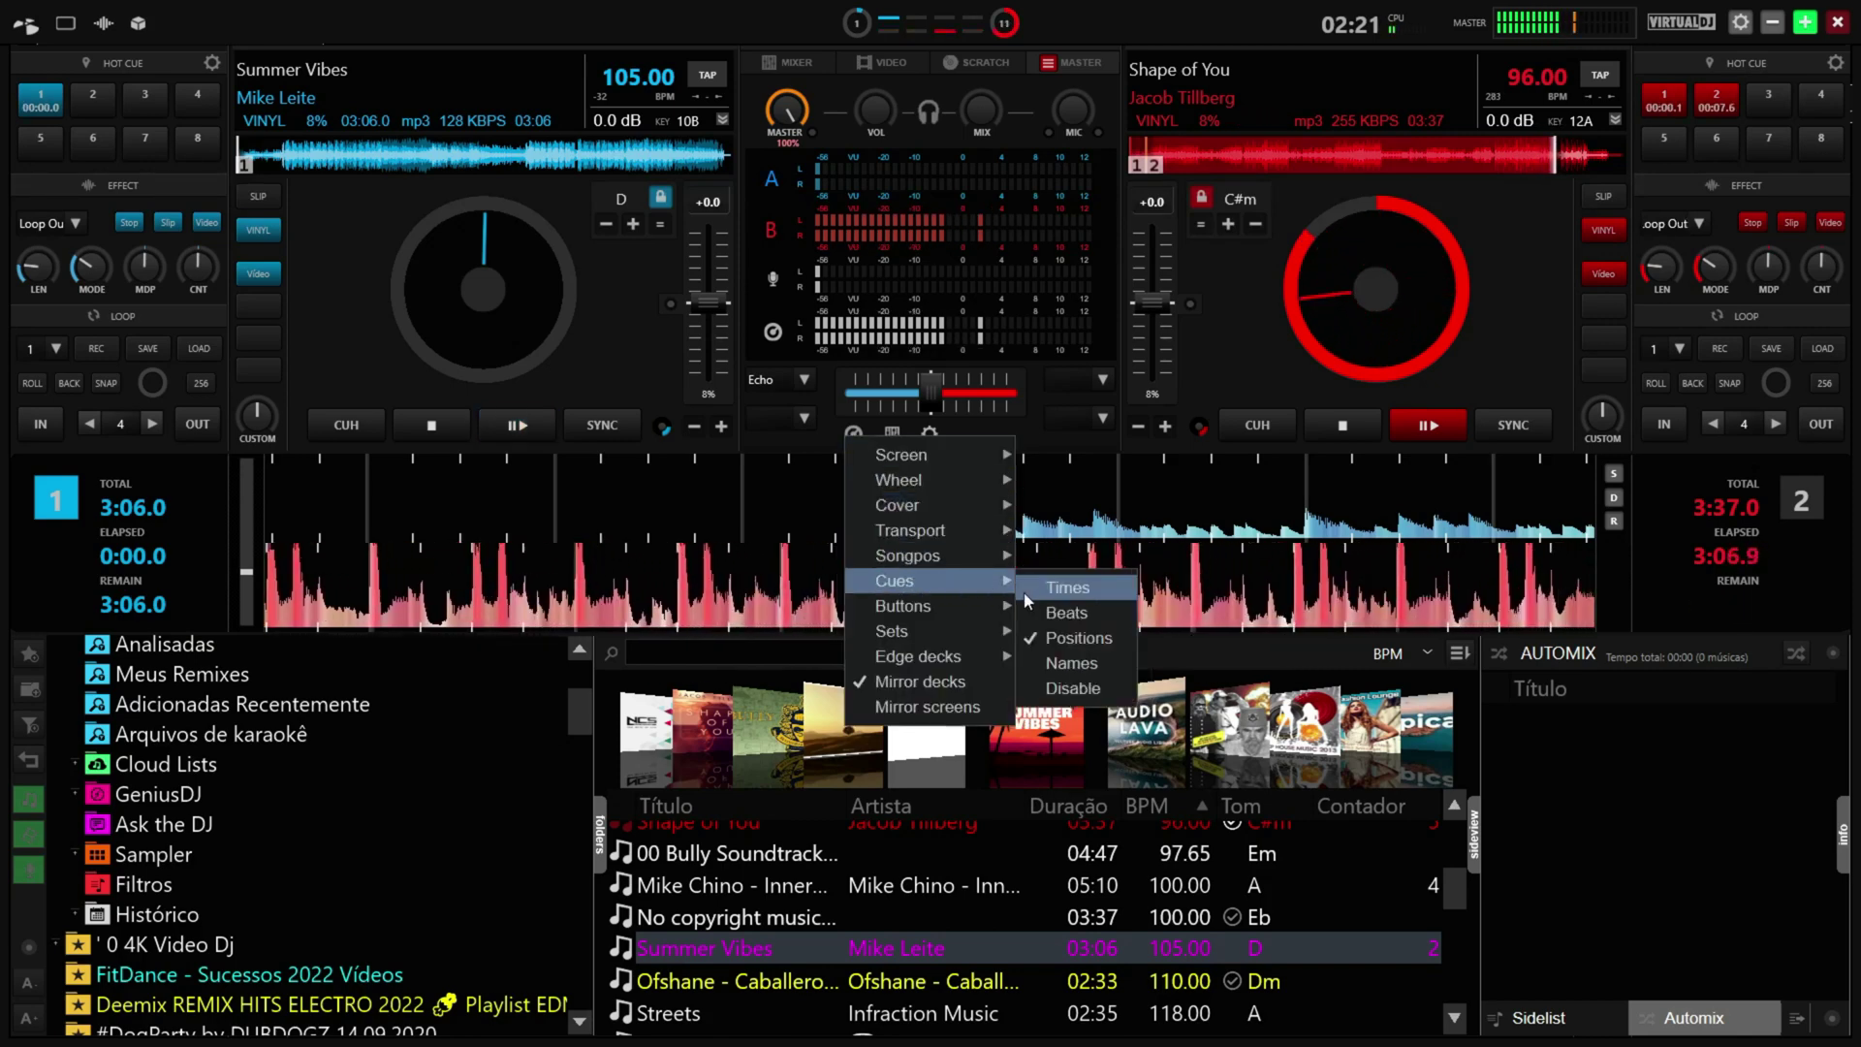
left_click(1090, 663)
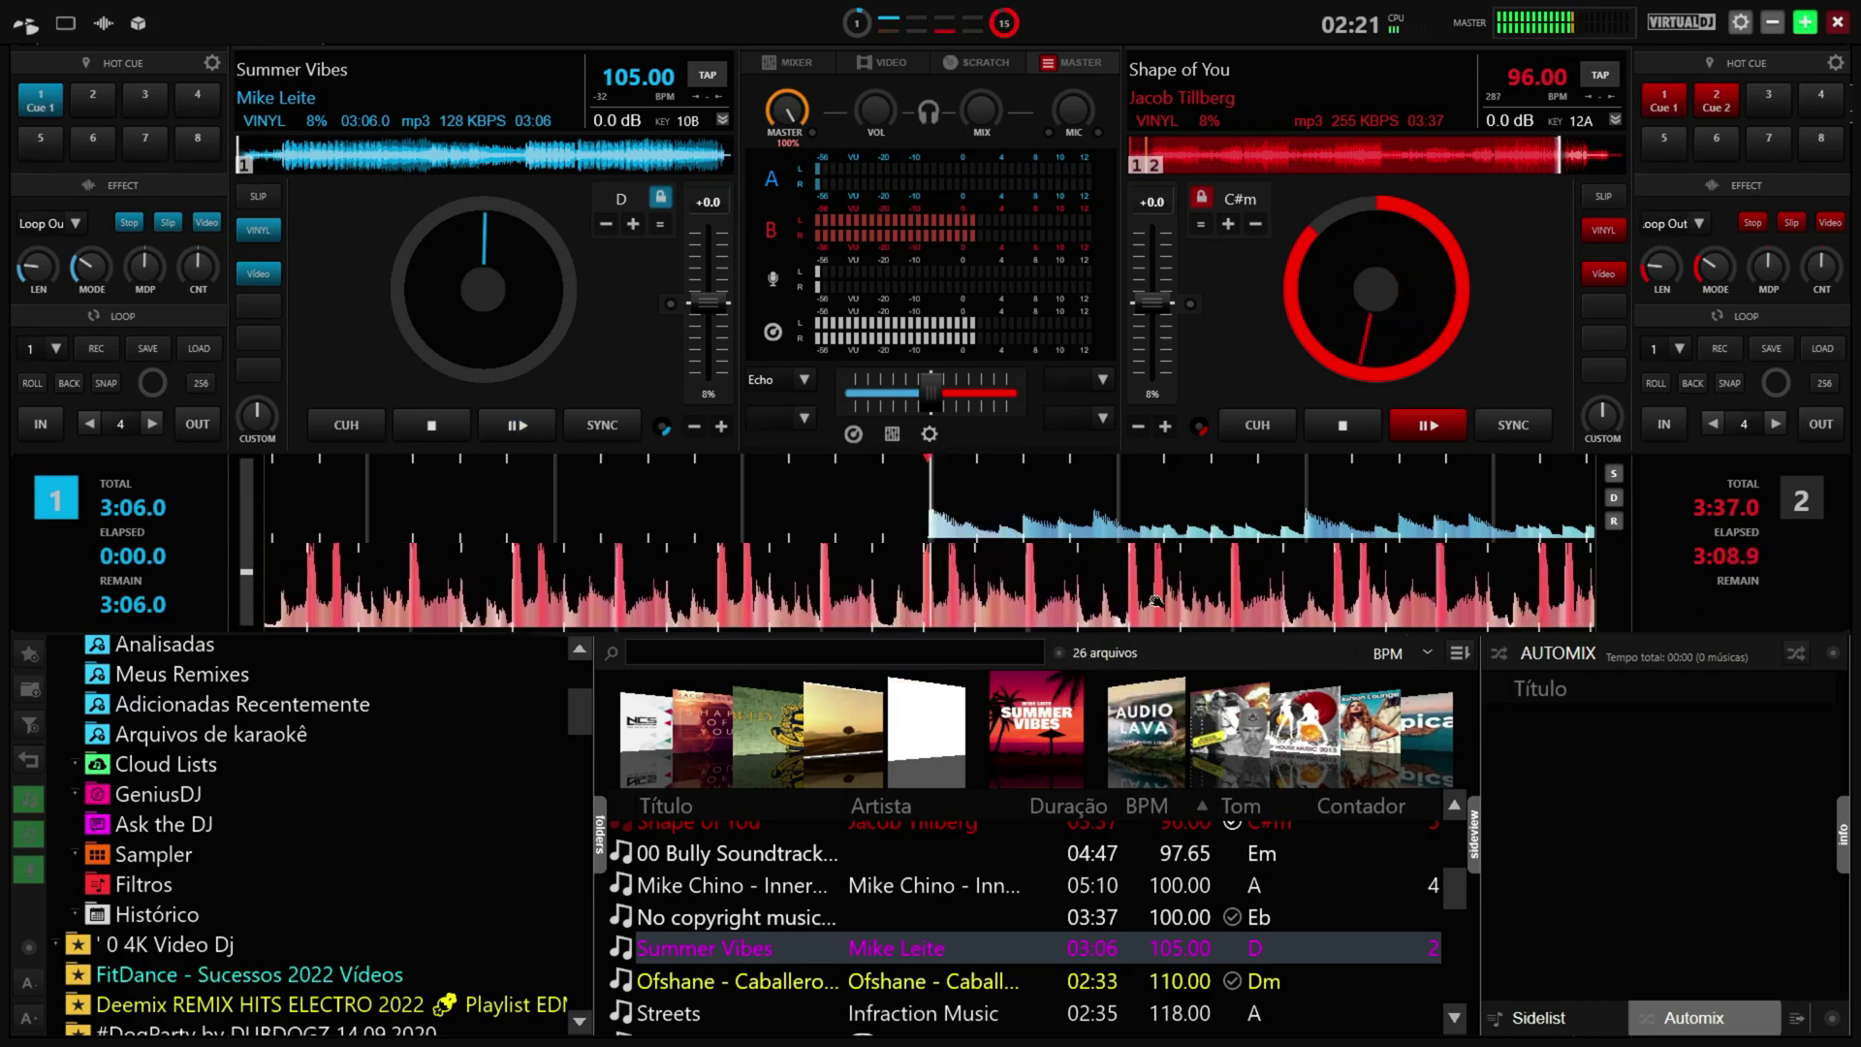
left_click(853, 433)
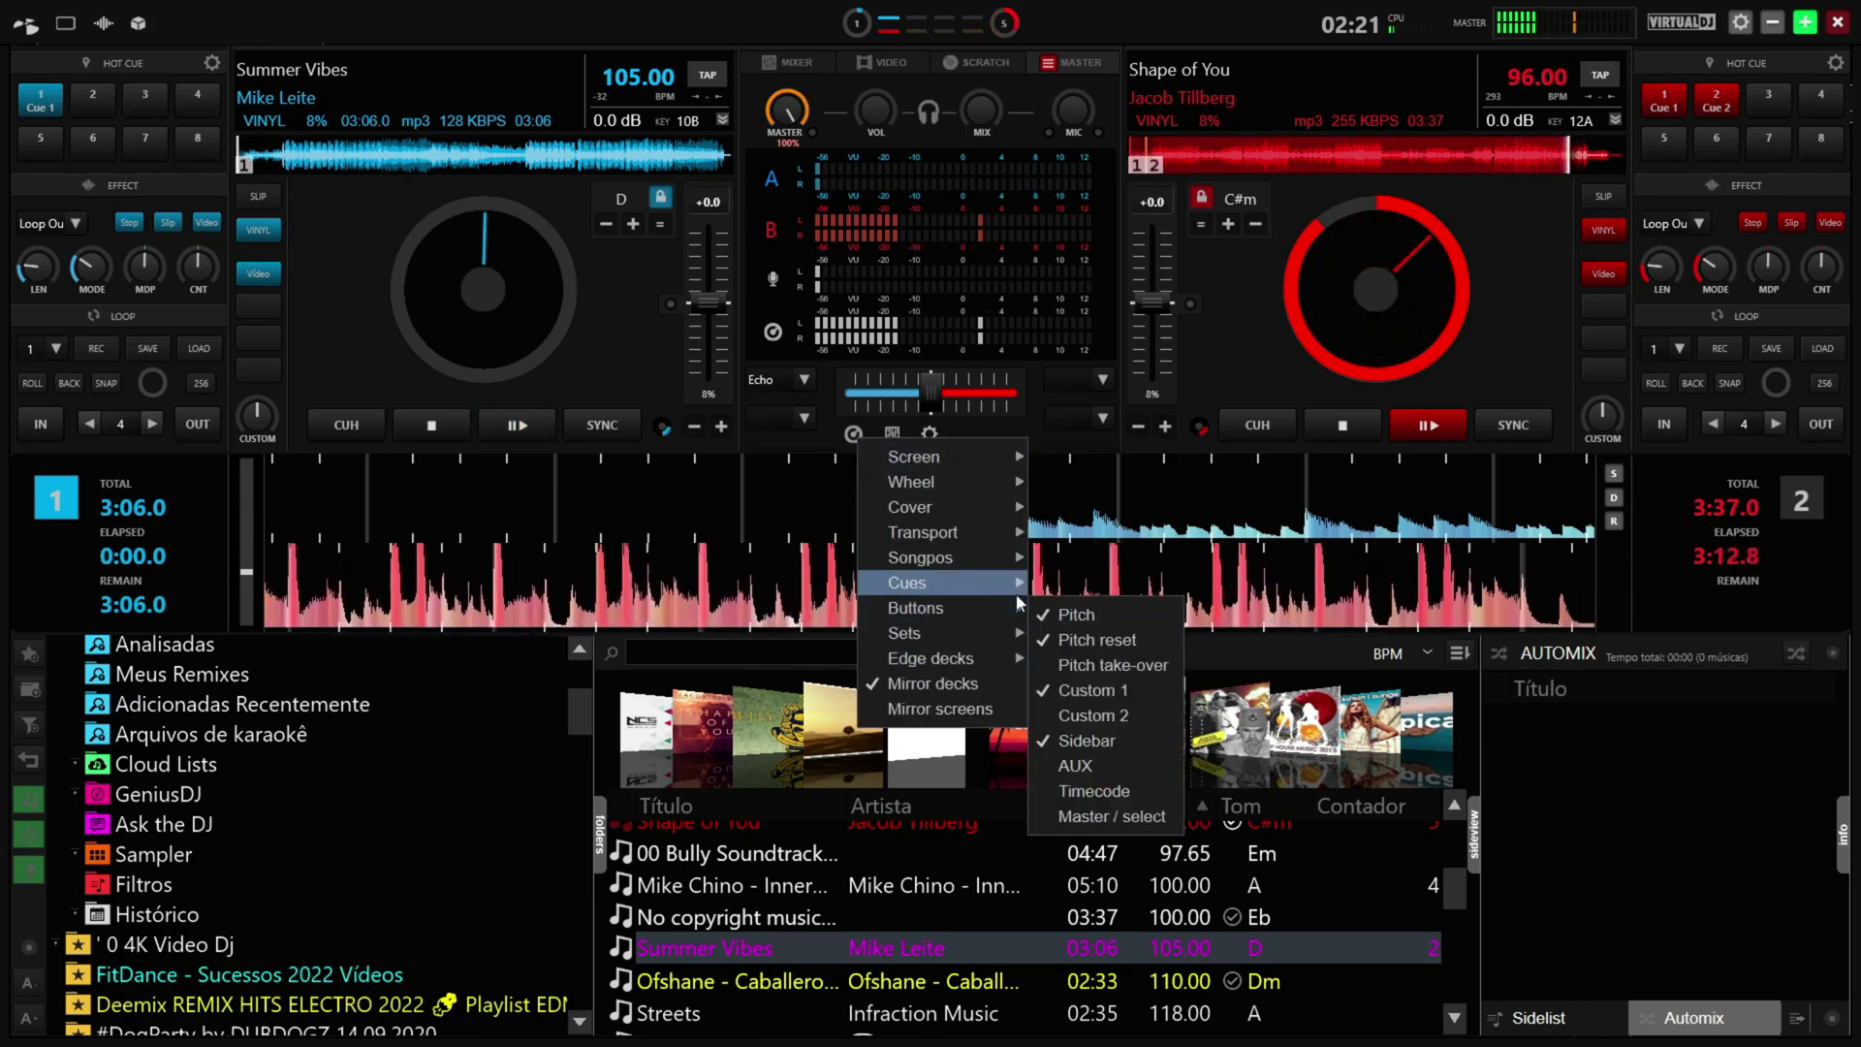
mouse_move(1030, 593)
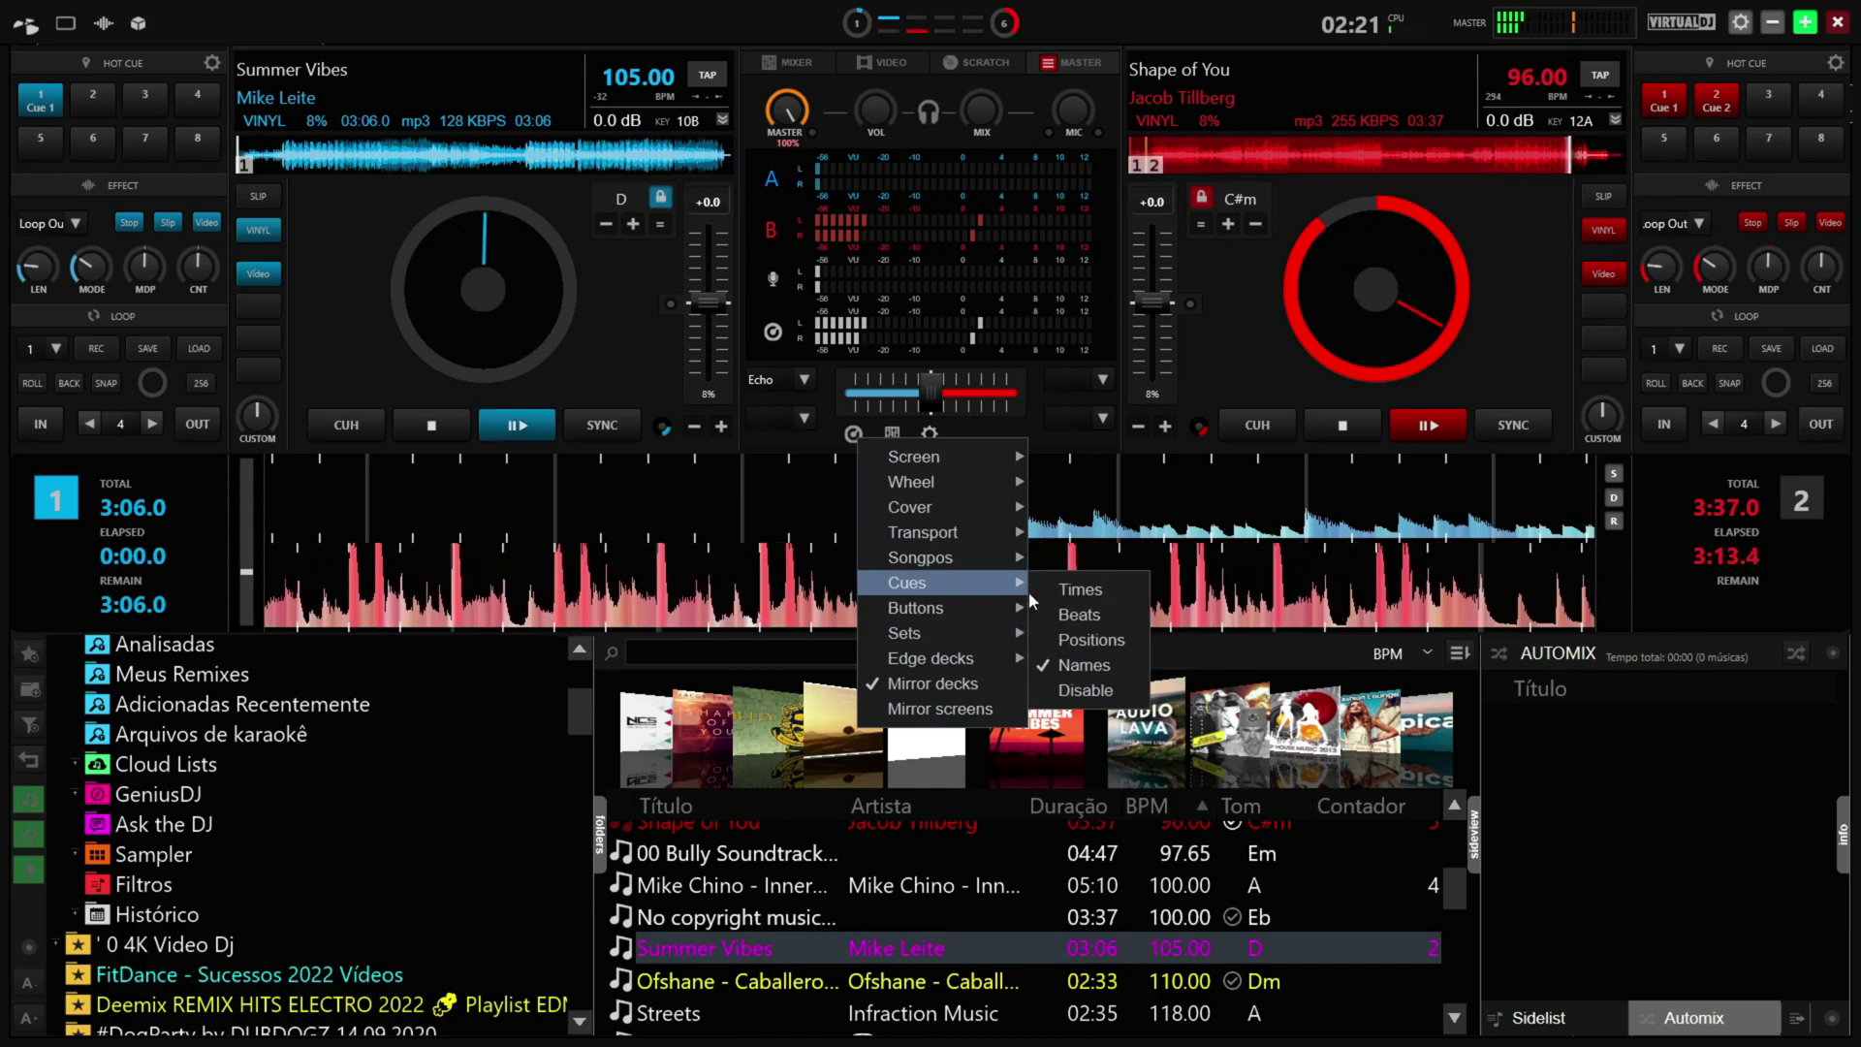
left_click(1073, 689)
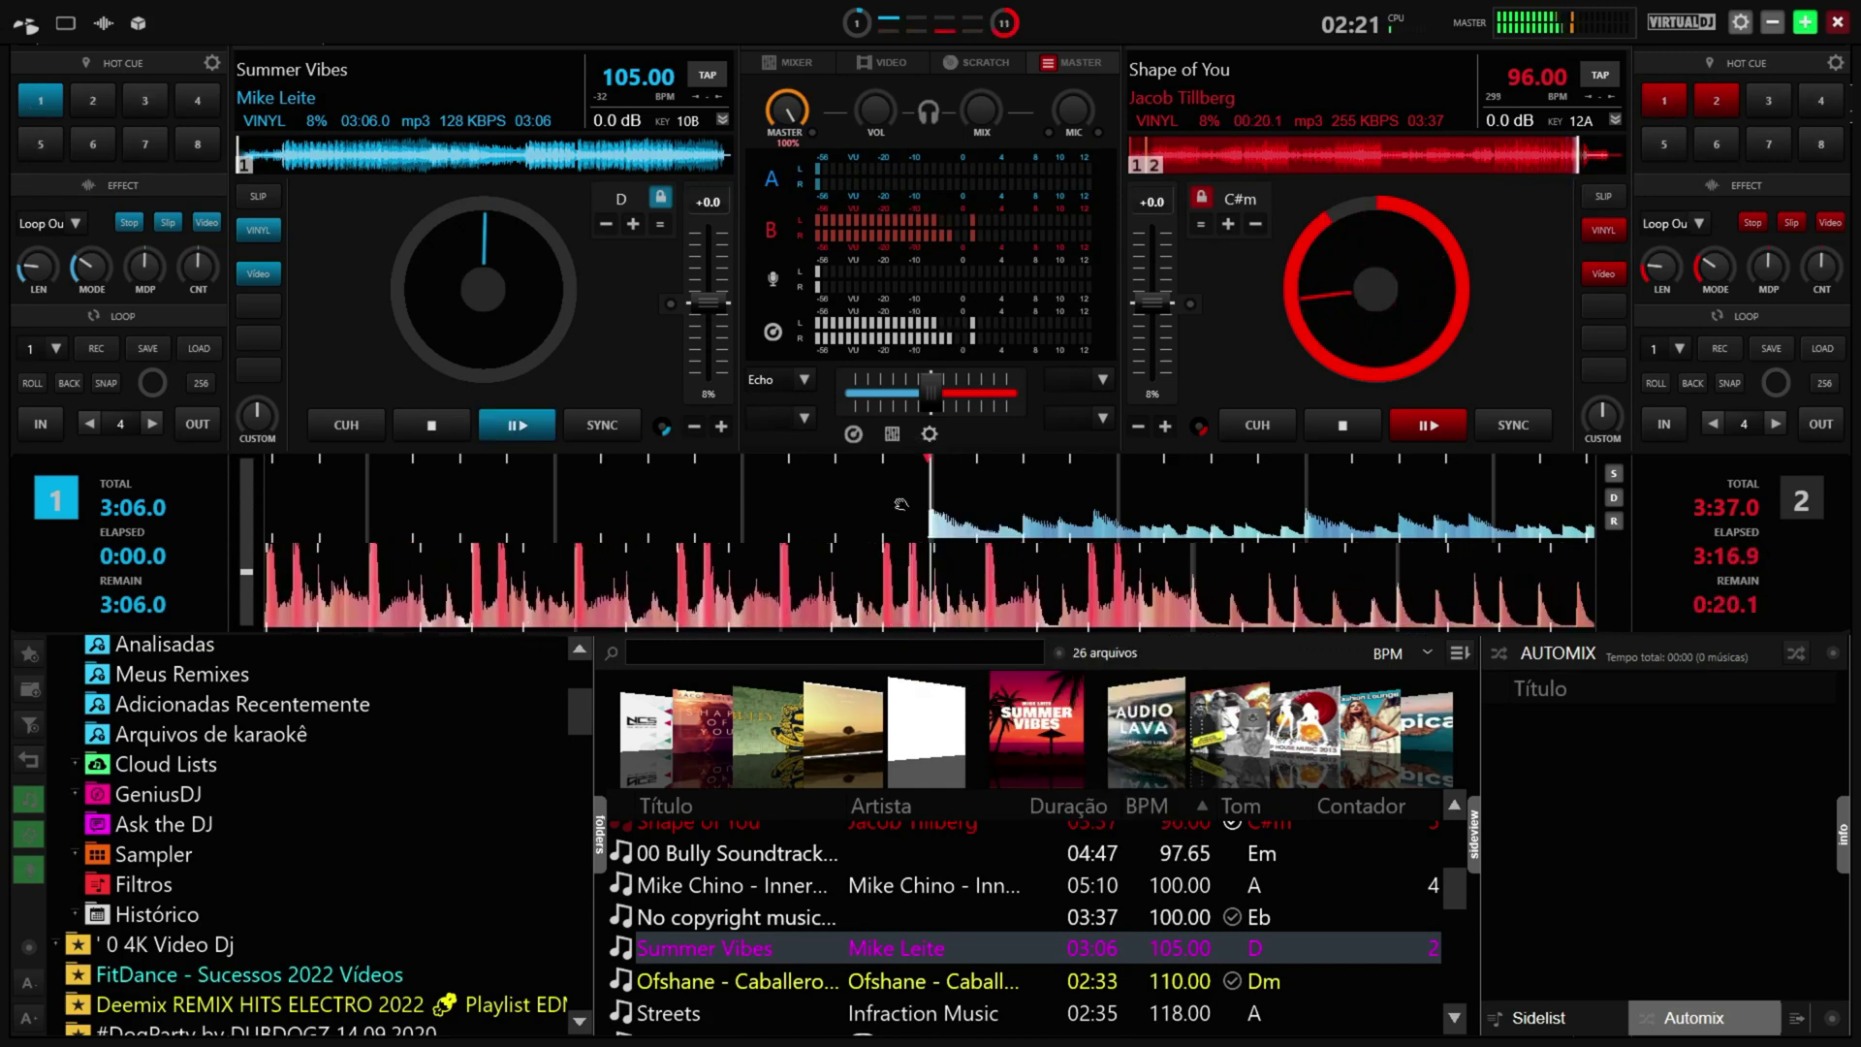
Set the cue labels on the hot cue pads to Times
left_click(854, 435)
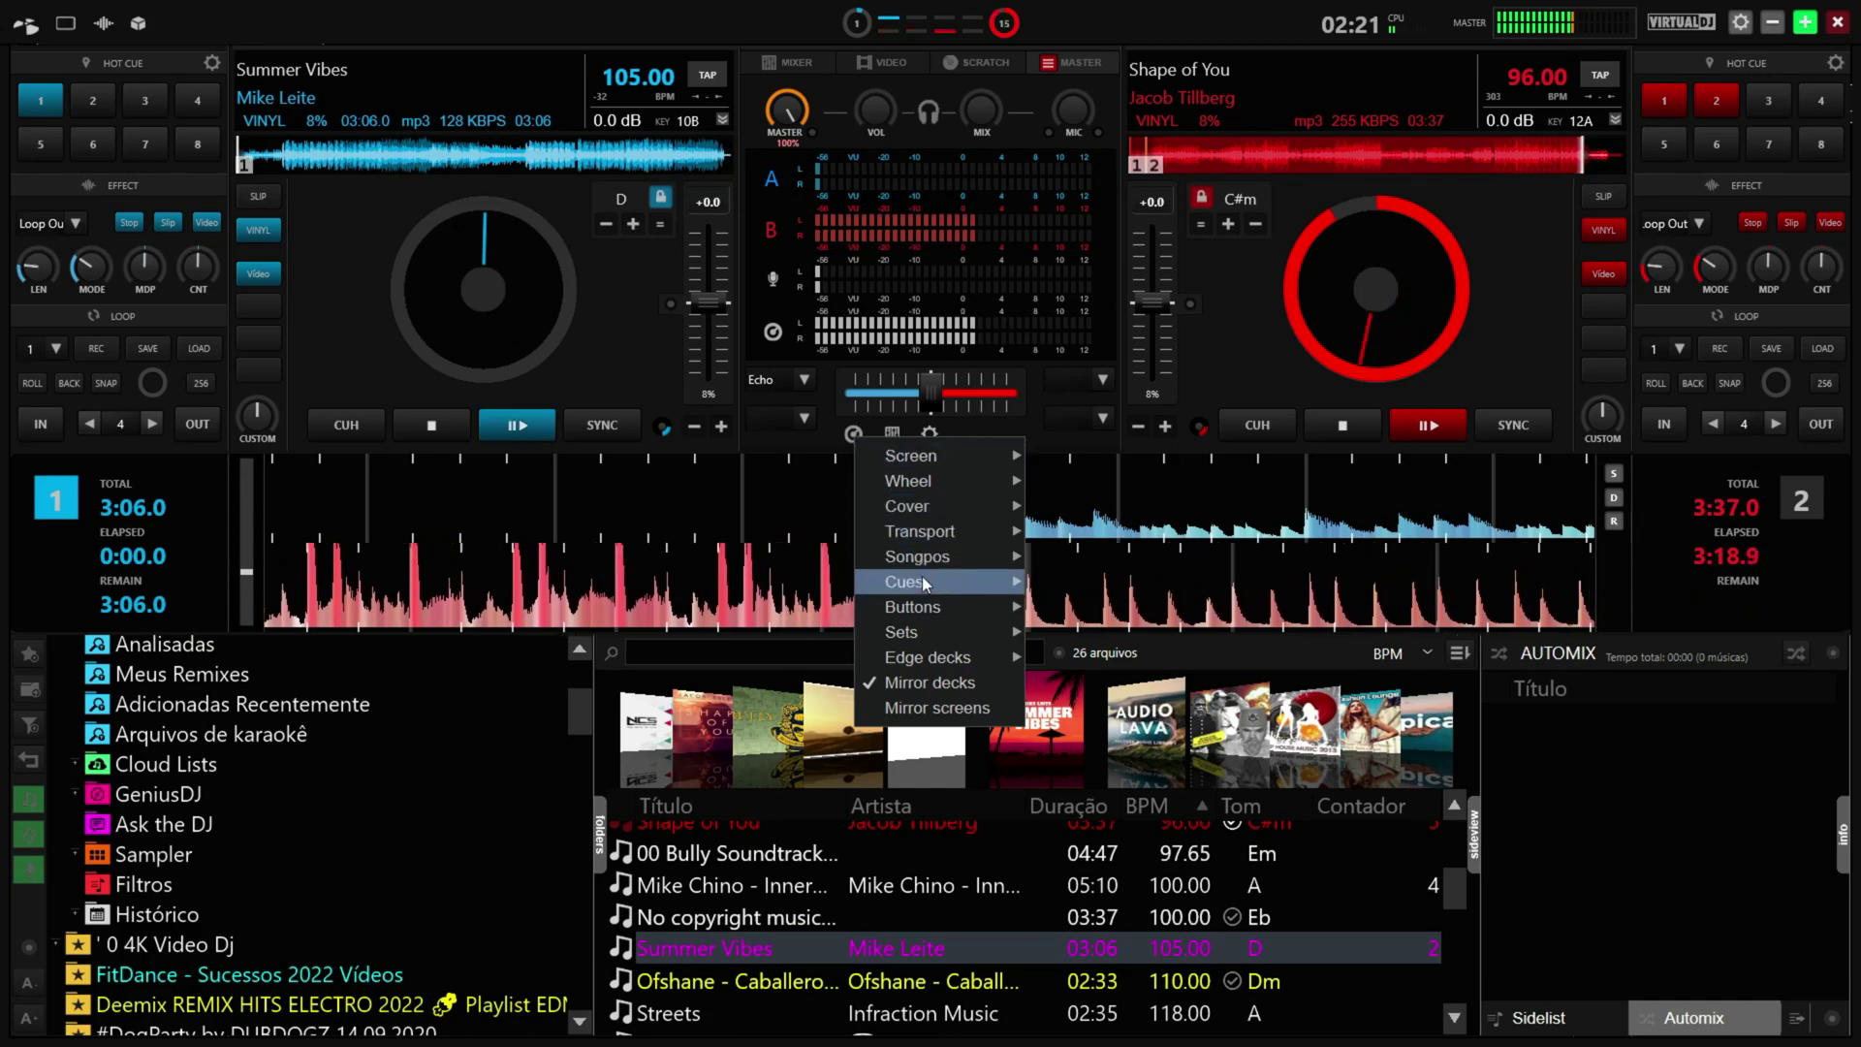
mouse_move(1018, 593)
left_click(1077, 589)
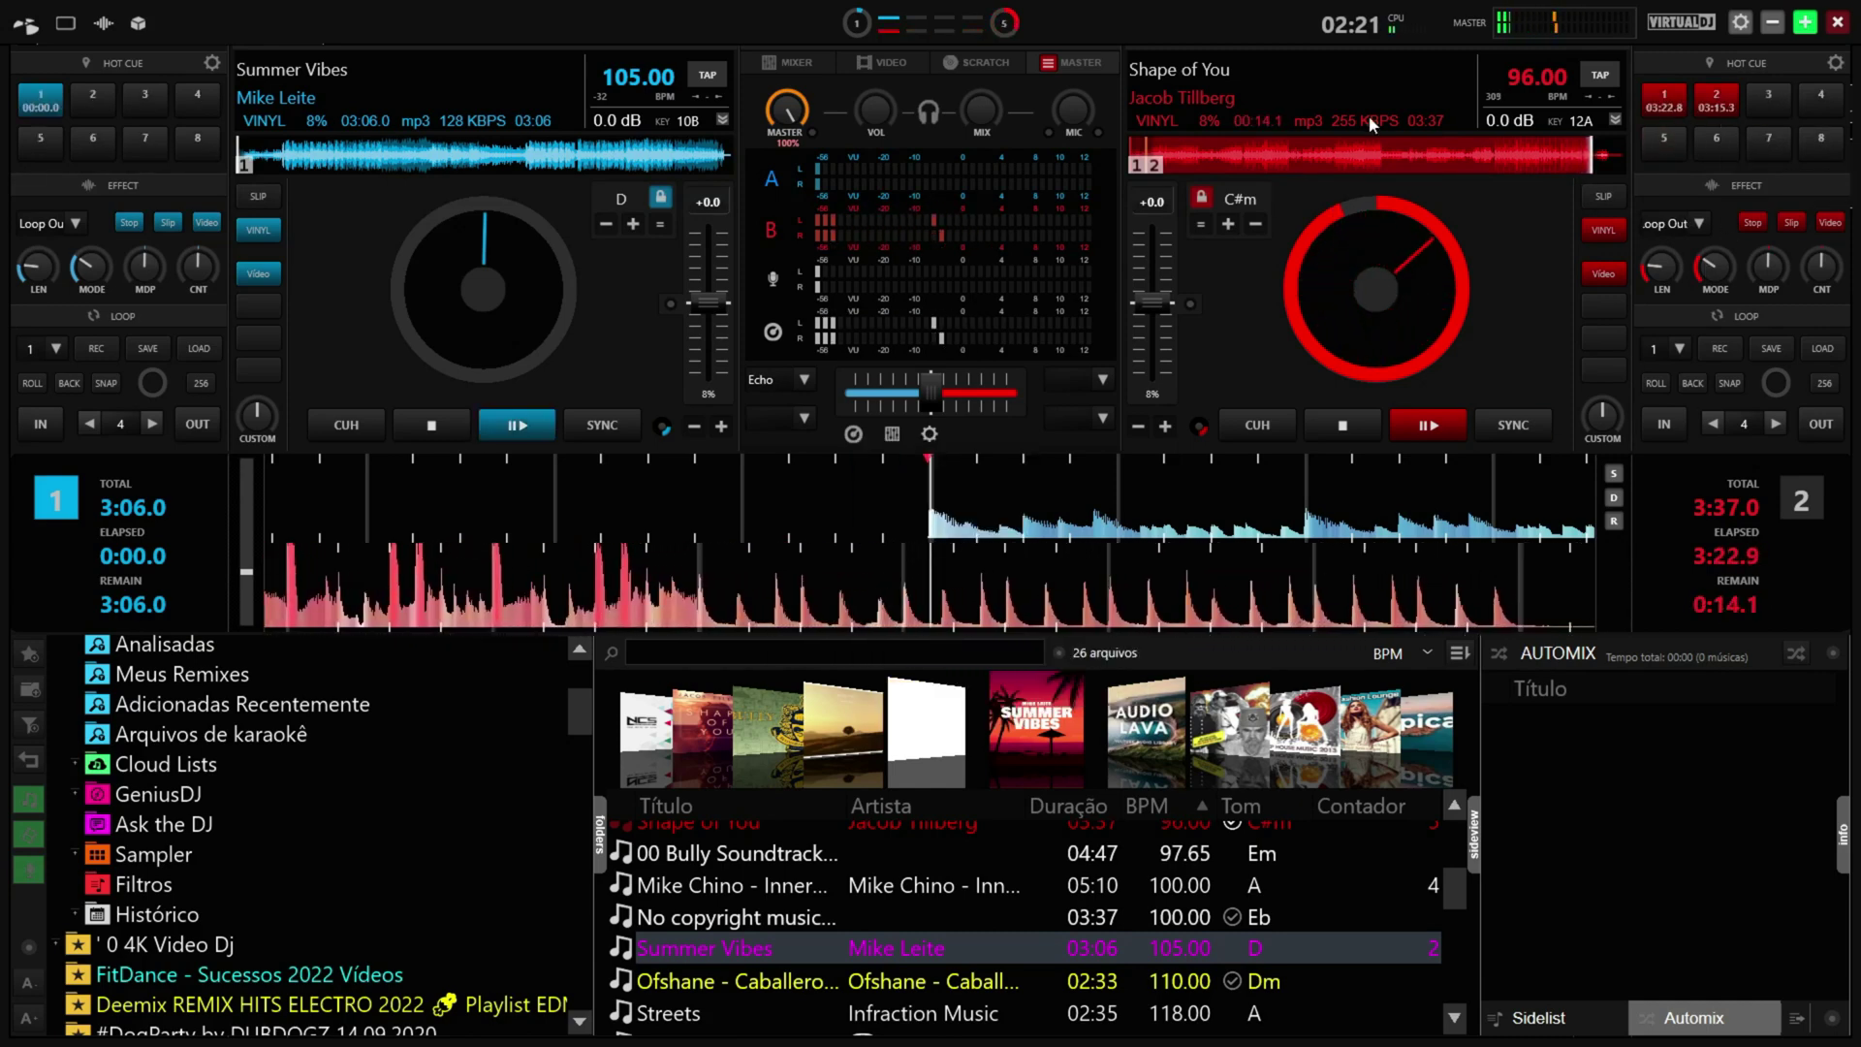
With deck 1 playing, change its pad page to Sample and trigger samples 8 and 7
left_click(516, 427)
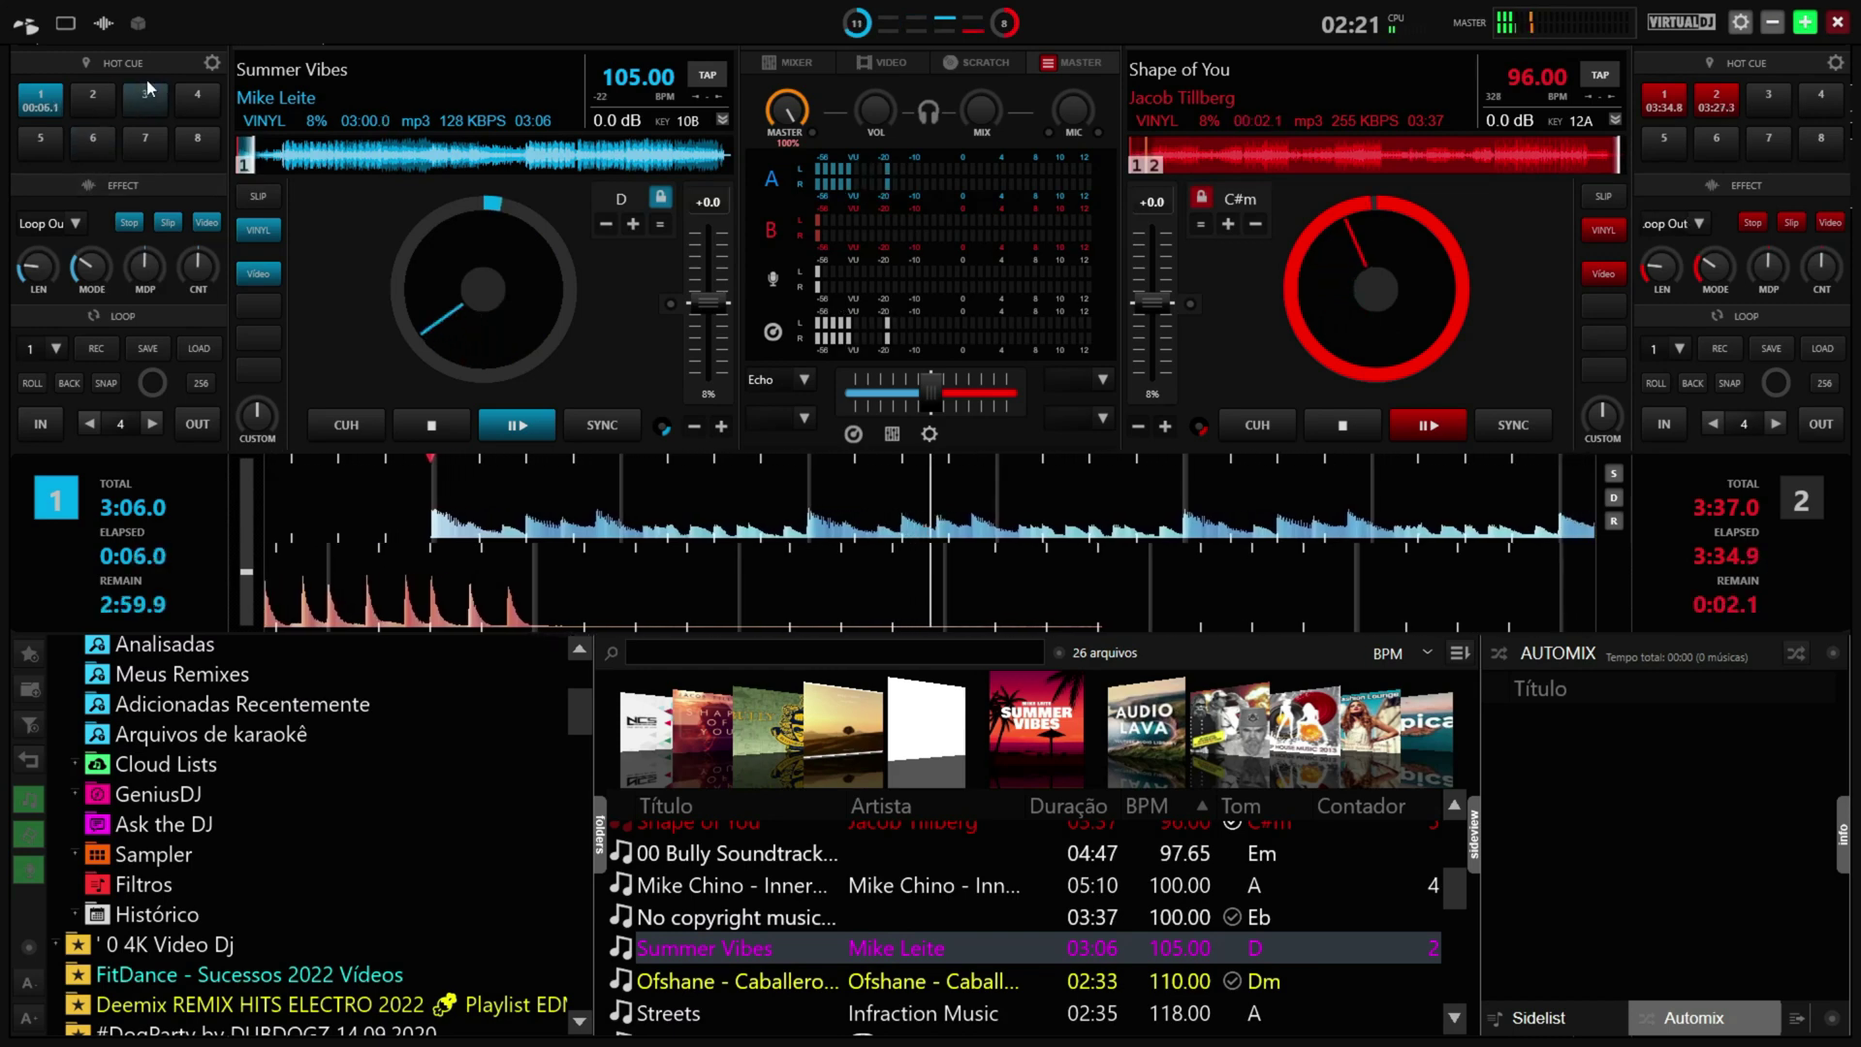
left_click(218, 60)
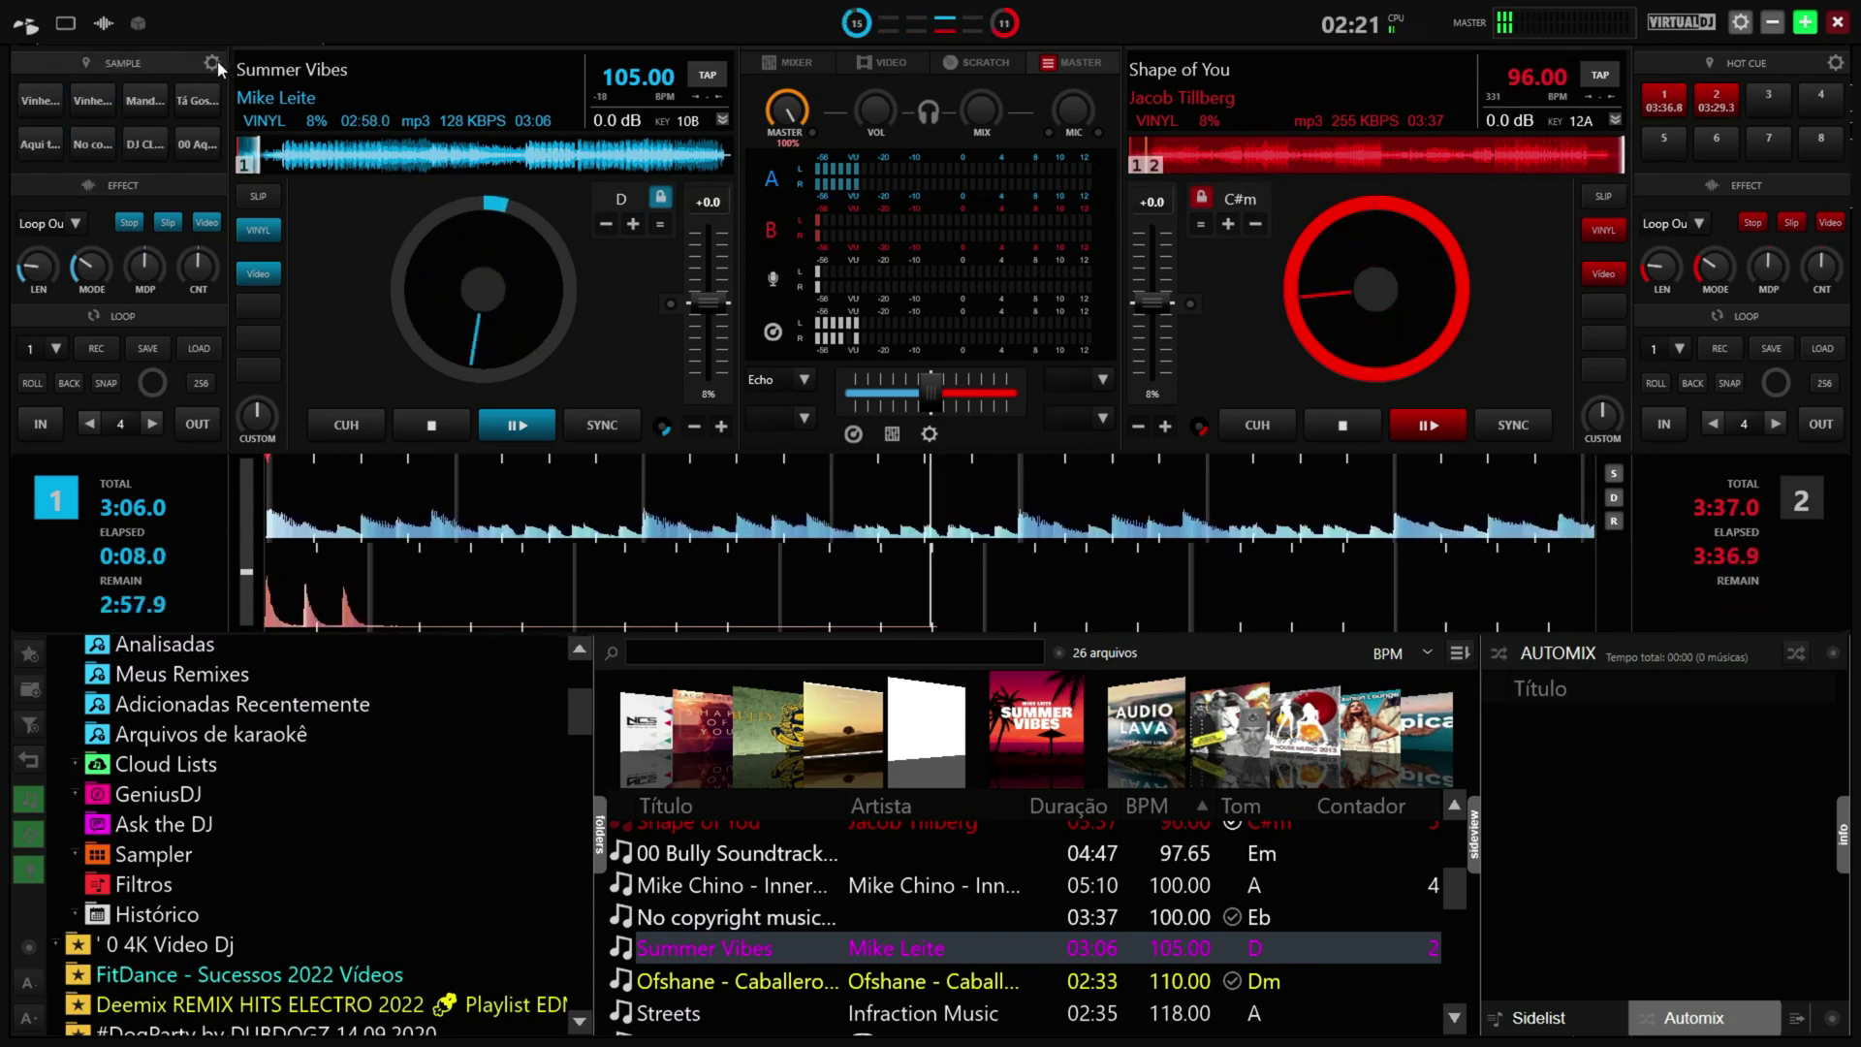
left_click(184, 143)
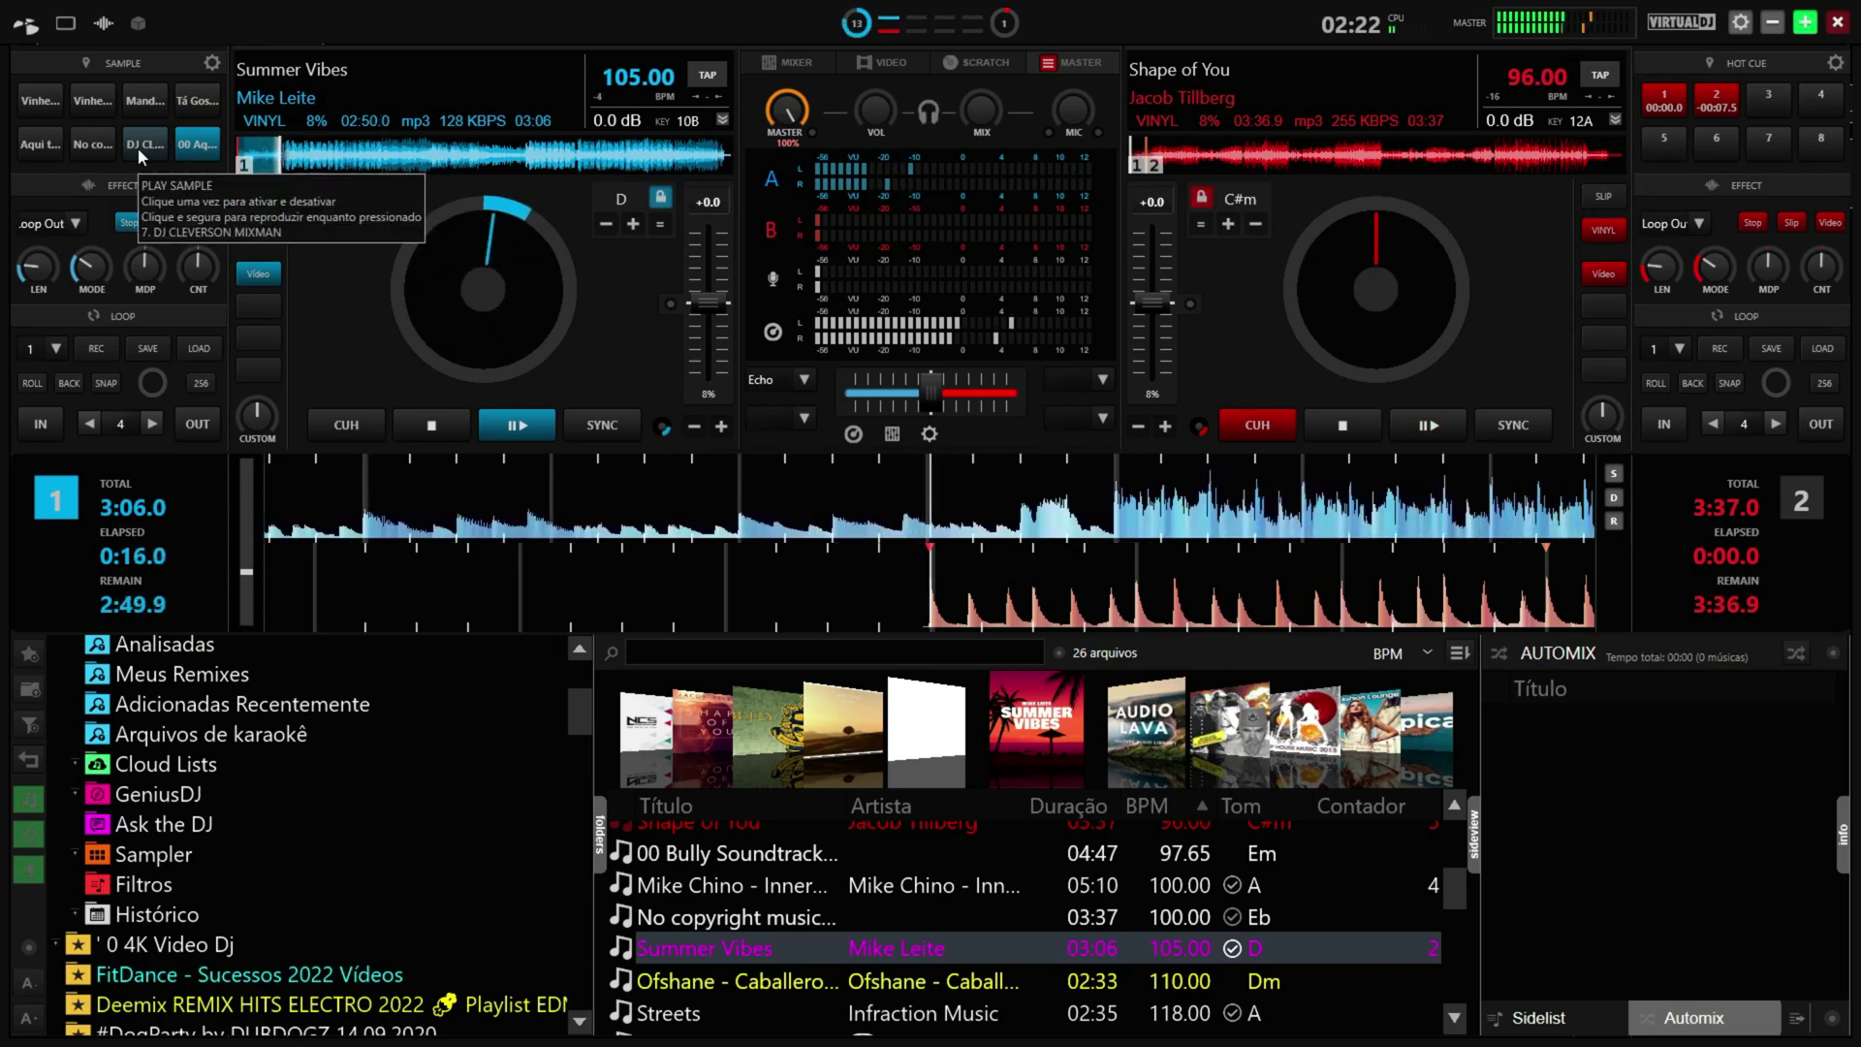
left_click(138, 147)
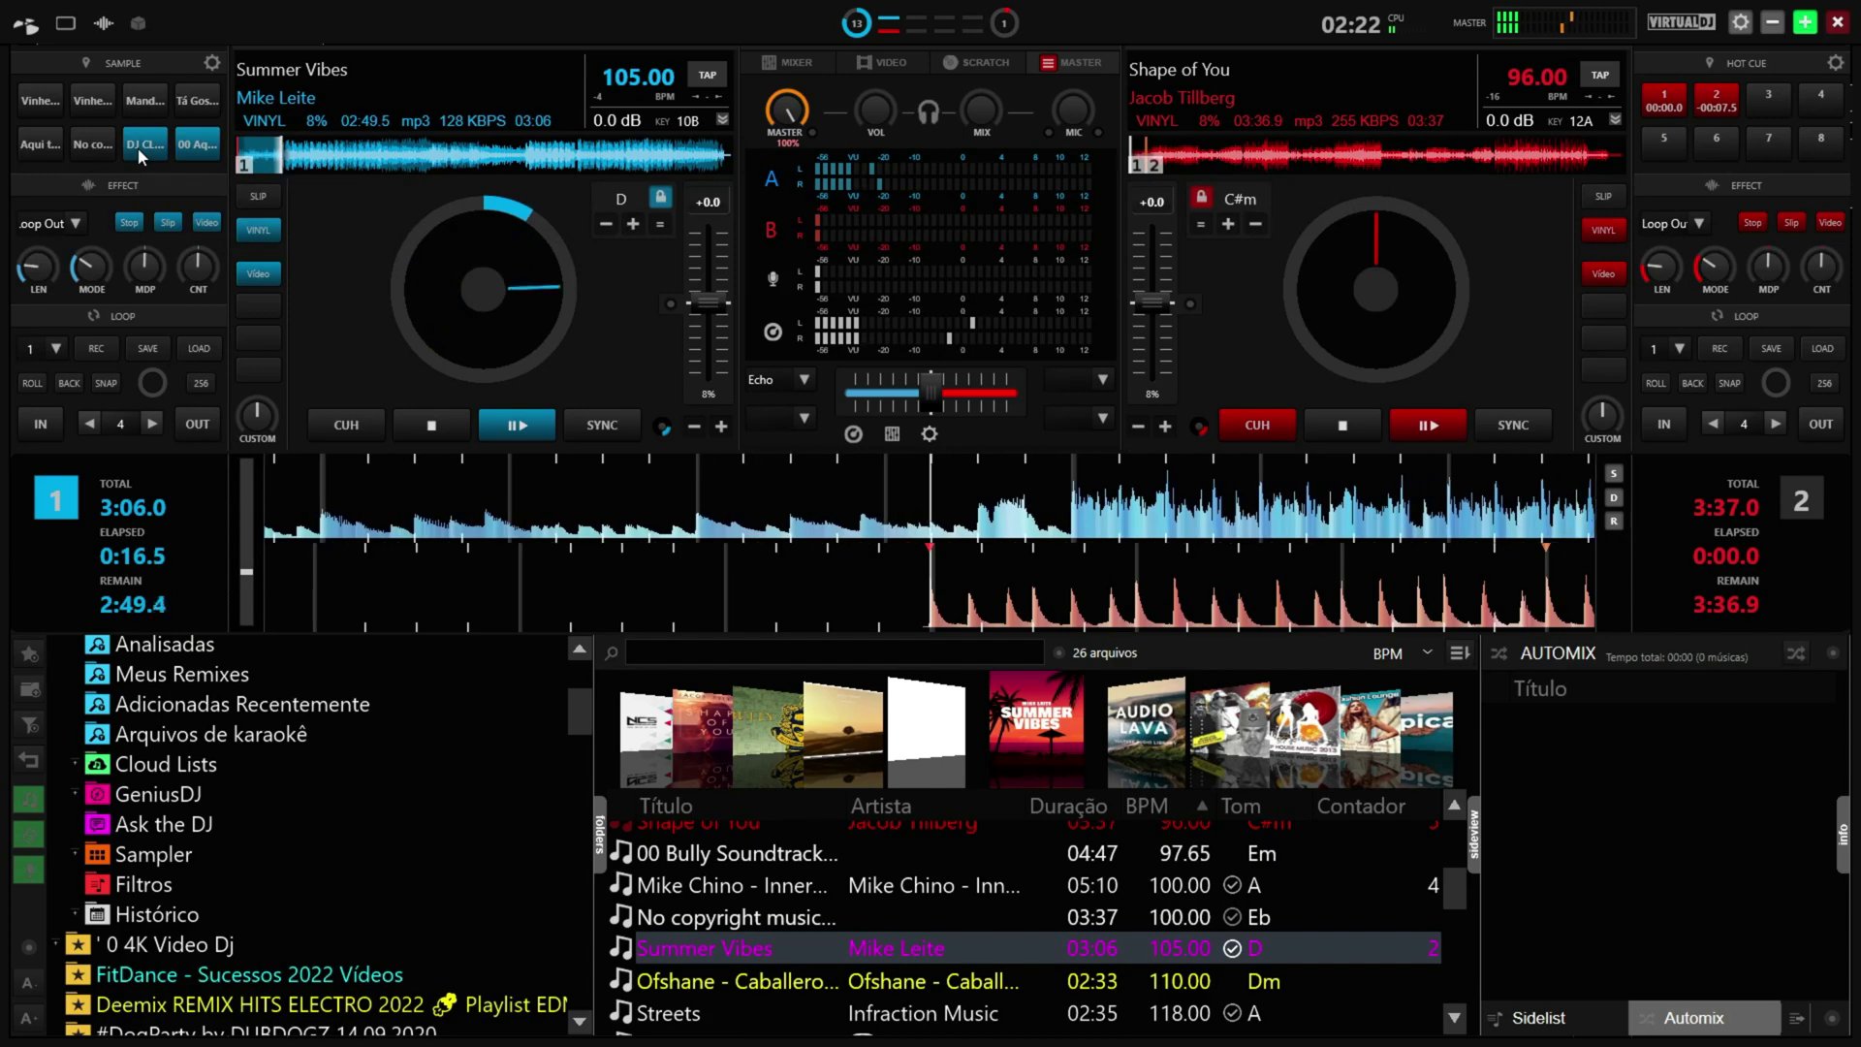
Show the Video view in the central mixer section, and change it to the Scratch view
left_click(888, 61)
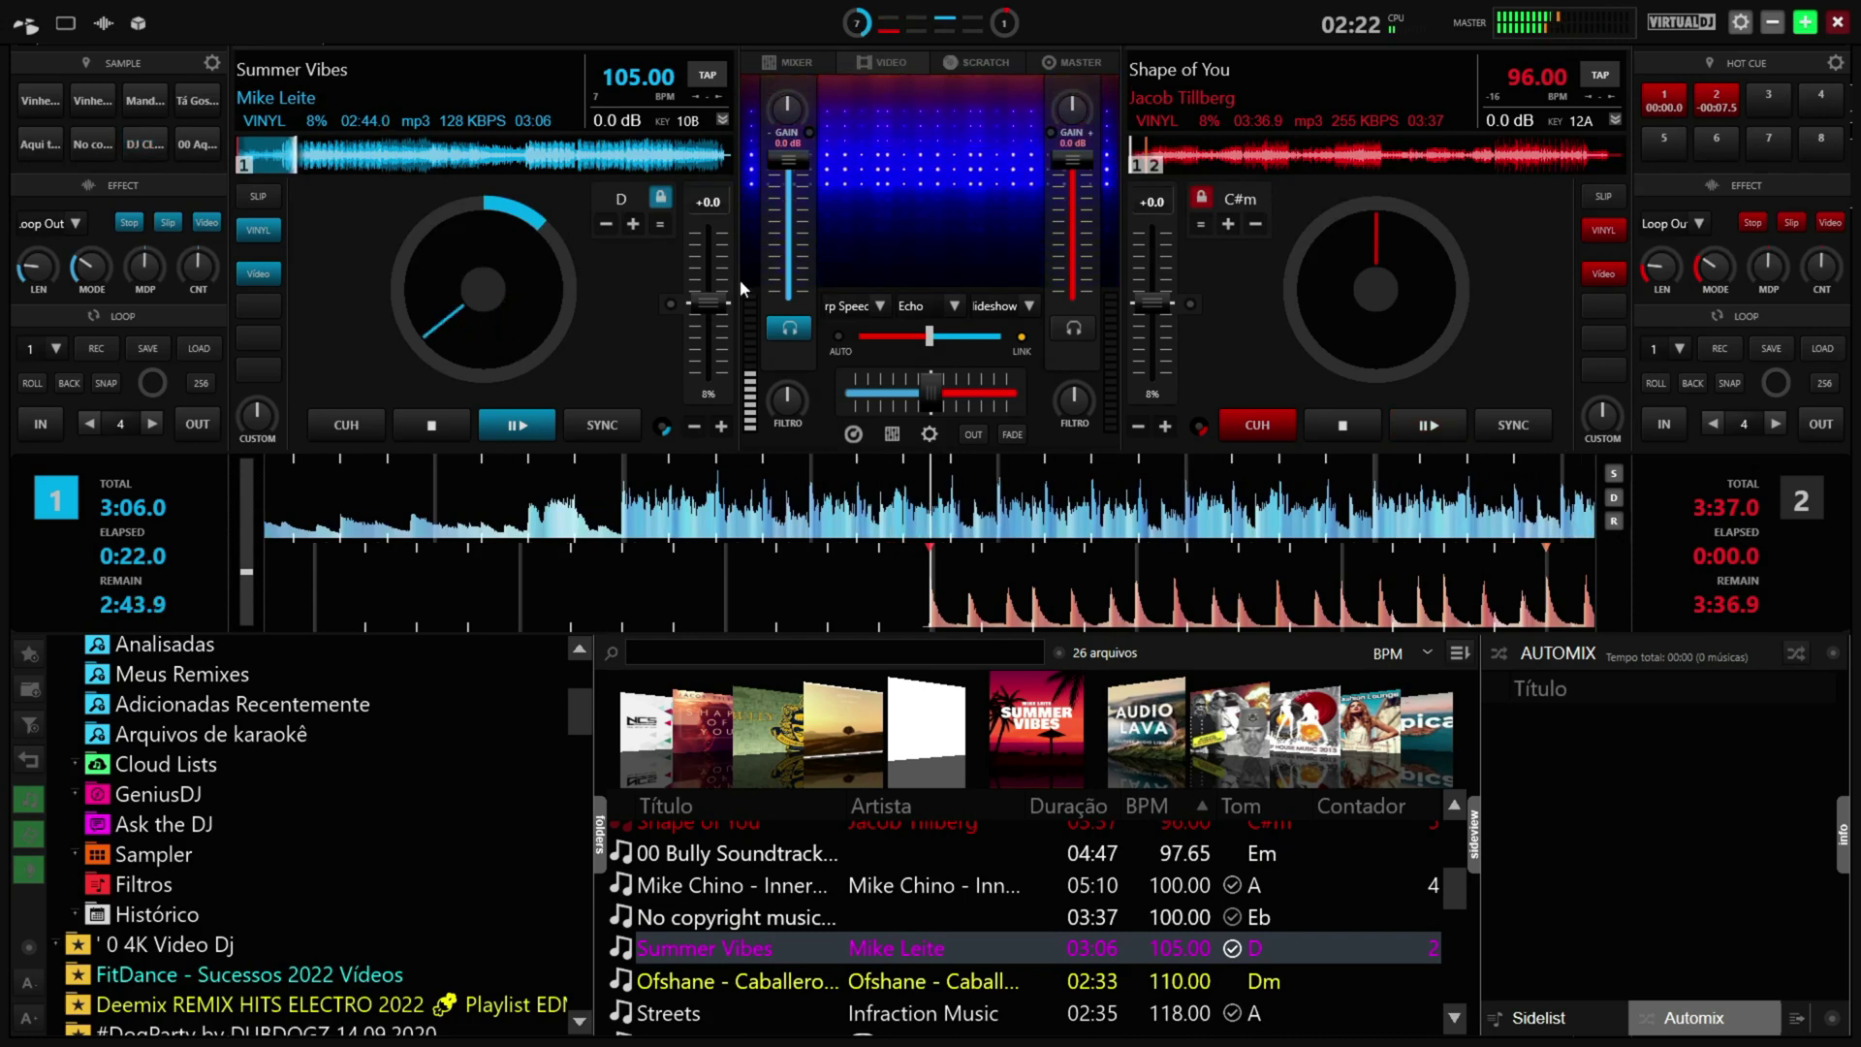
left_click(1006, 64)
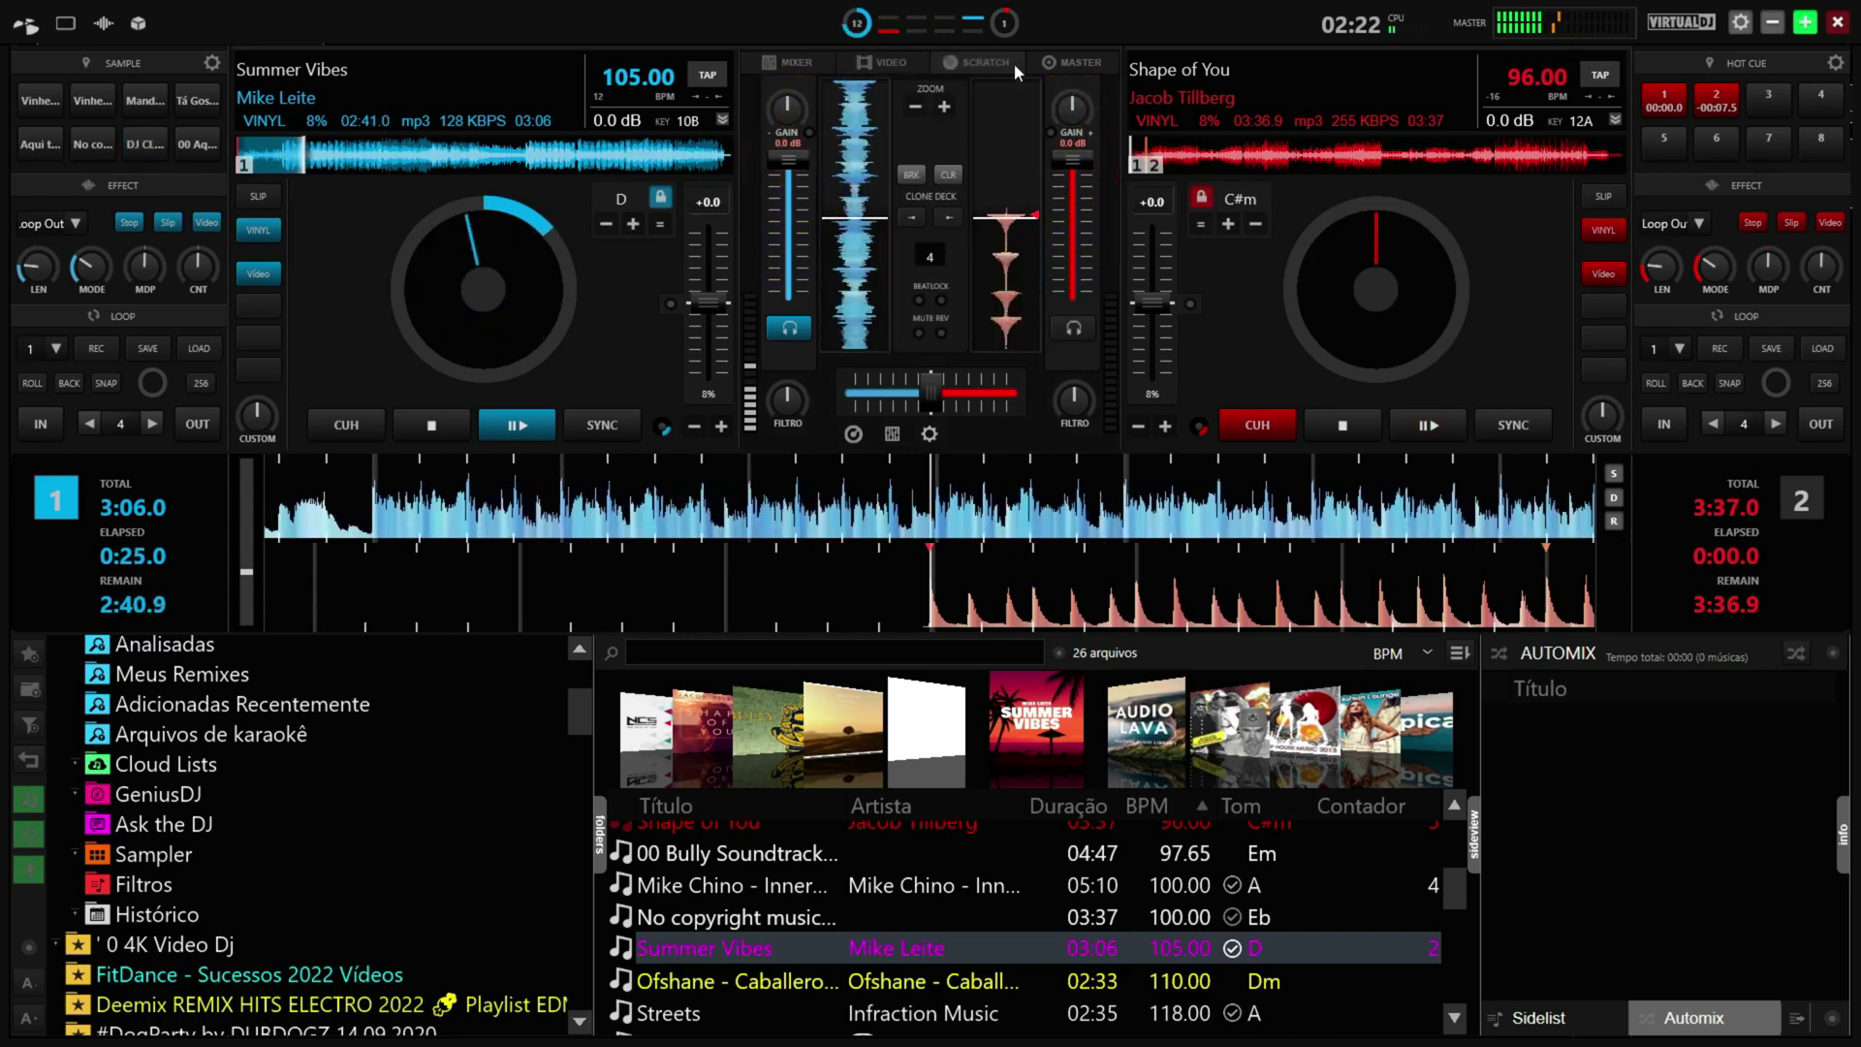
Show the Master view in the central section, return to the Mixer view, and set the mixer's Sides to Master
left_click(1066, 61)
left_click(804, 62)
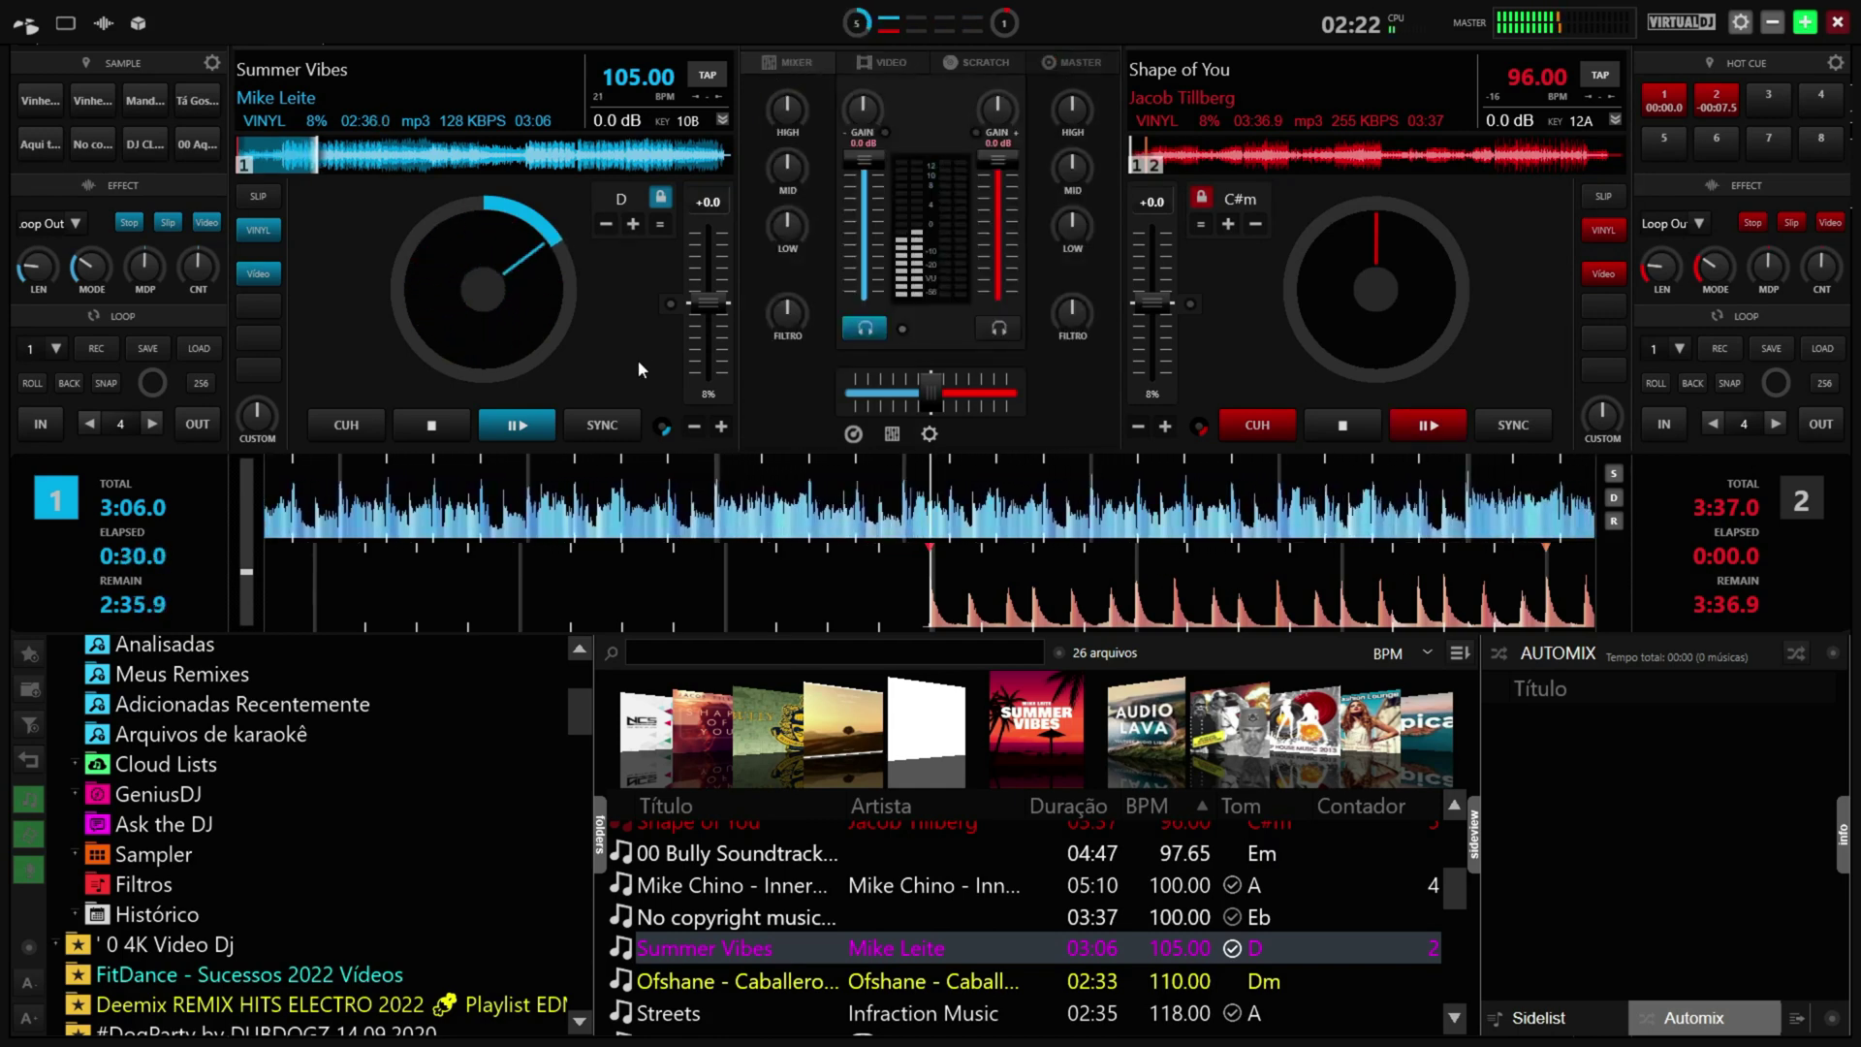
left_click(896, 435)
mouse_move(936, 457)
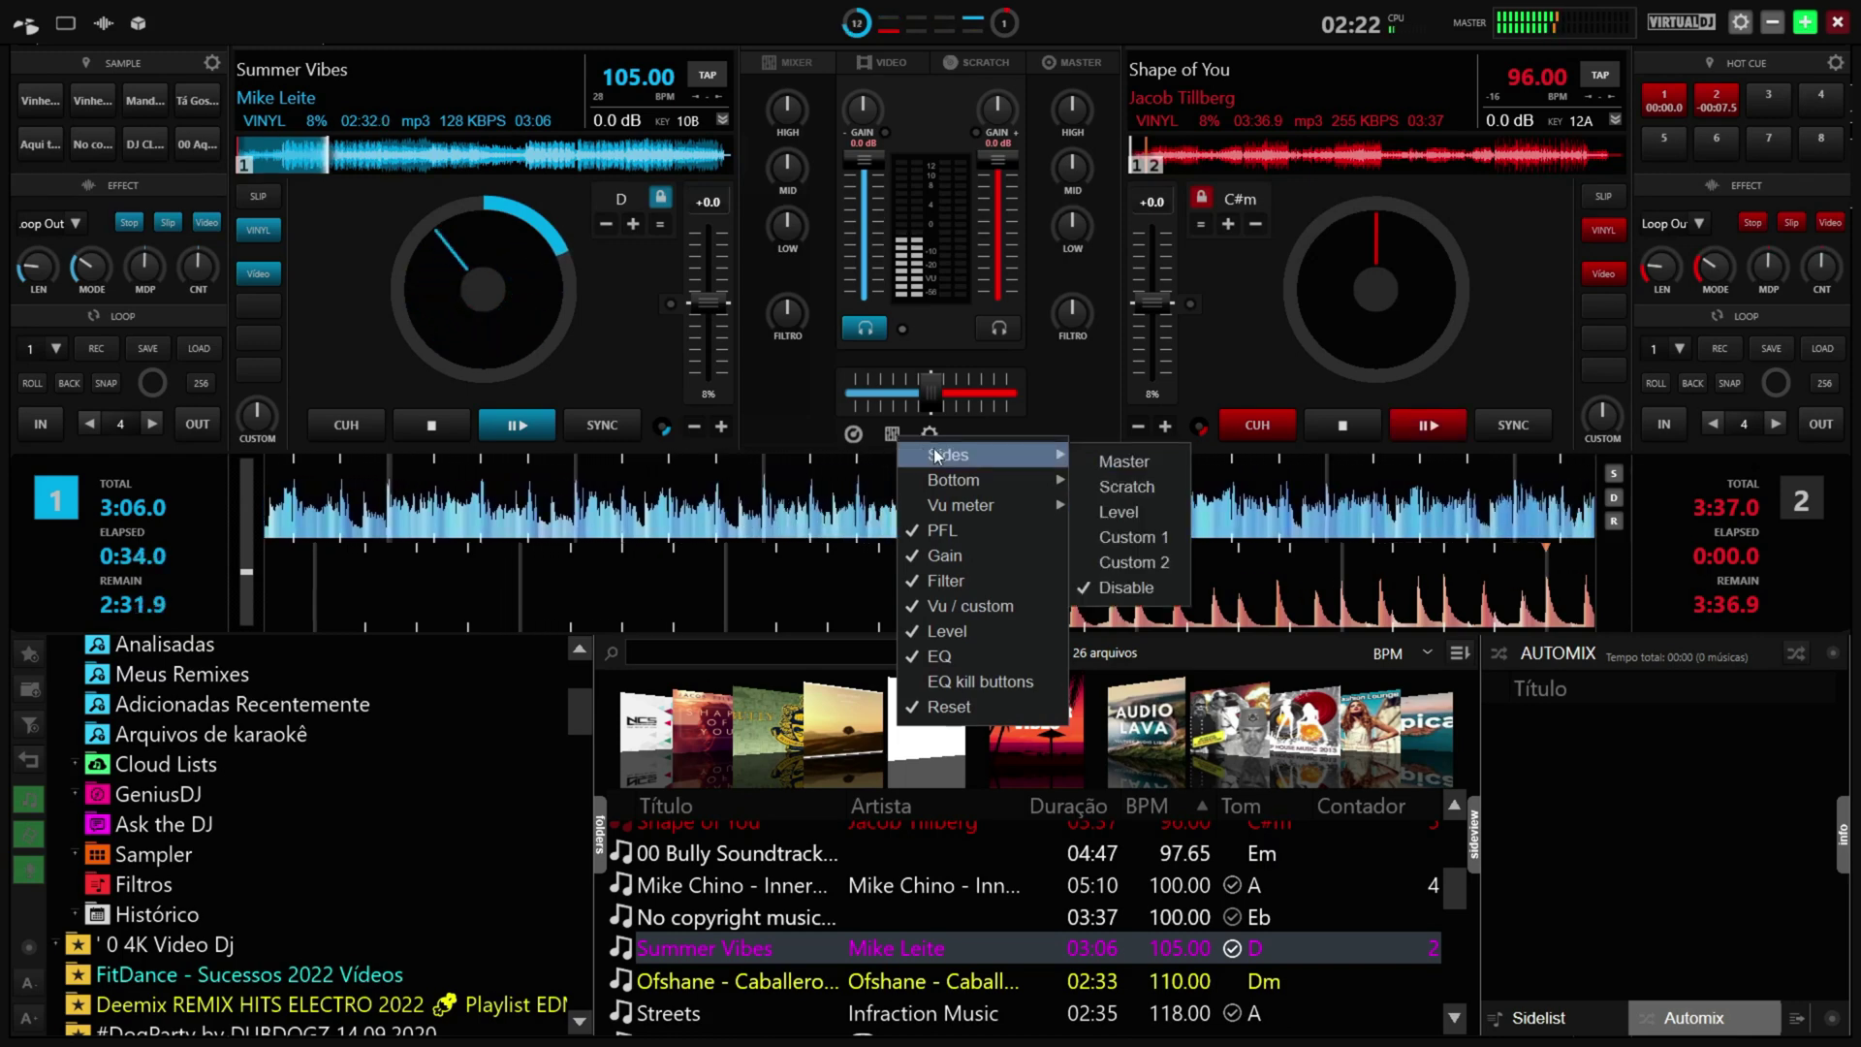
left_click(1149, 464)
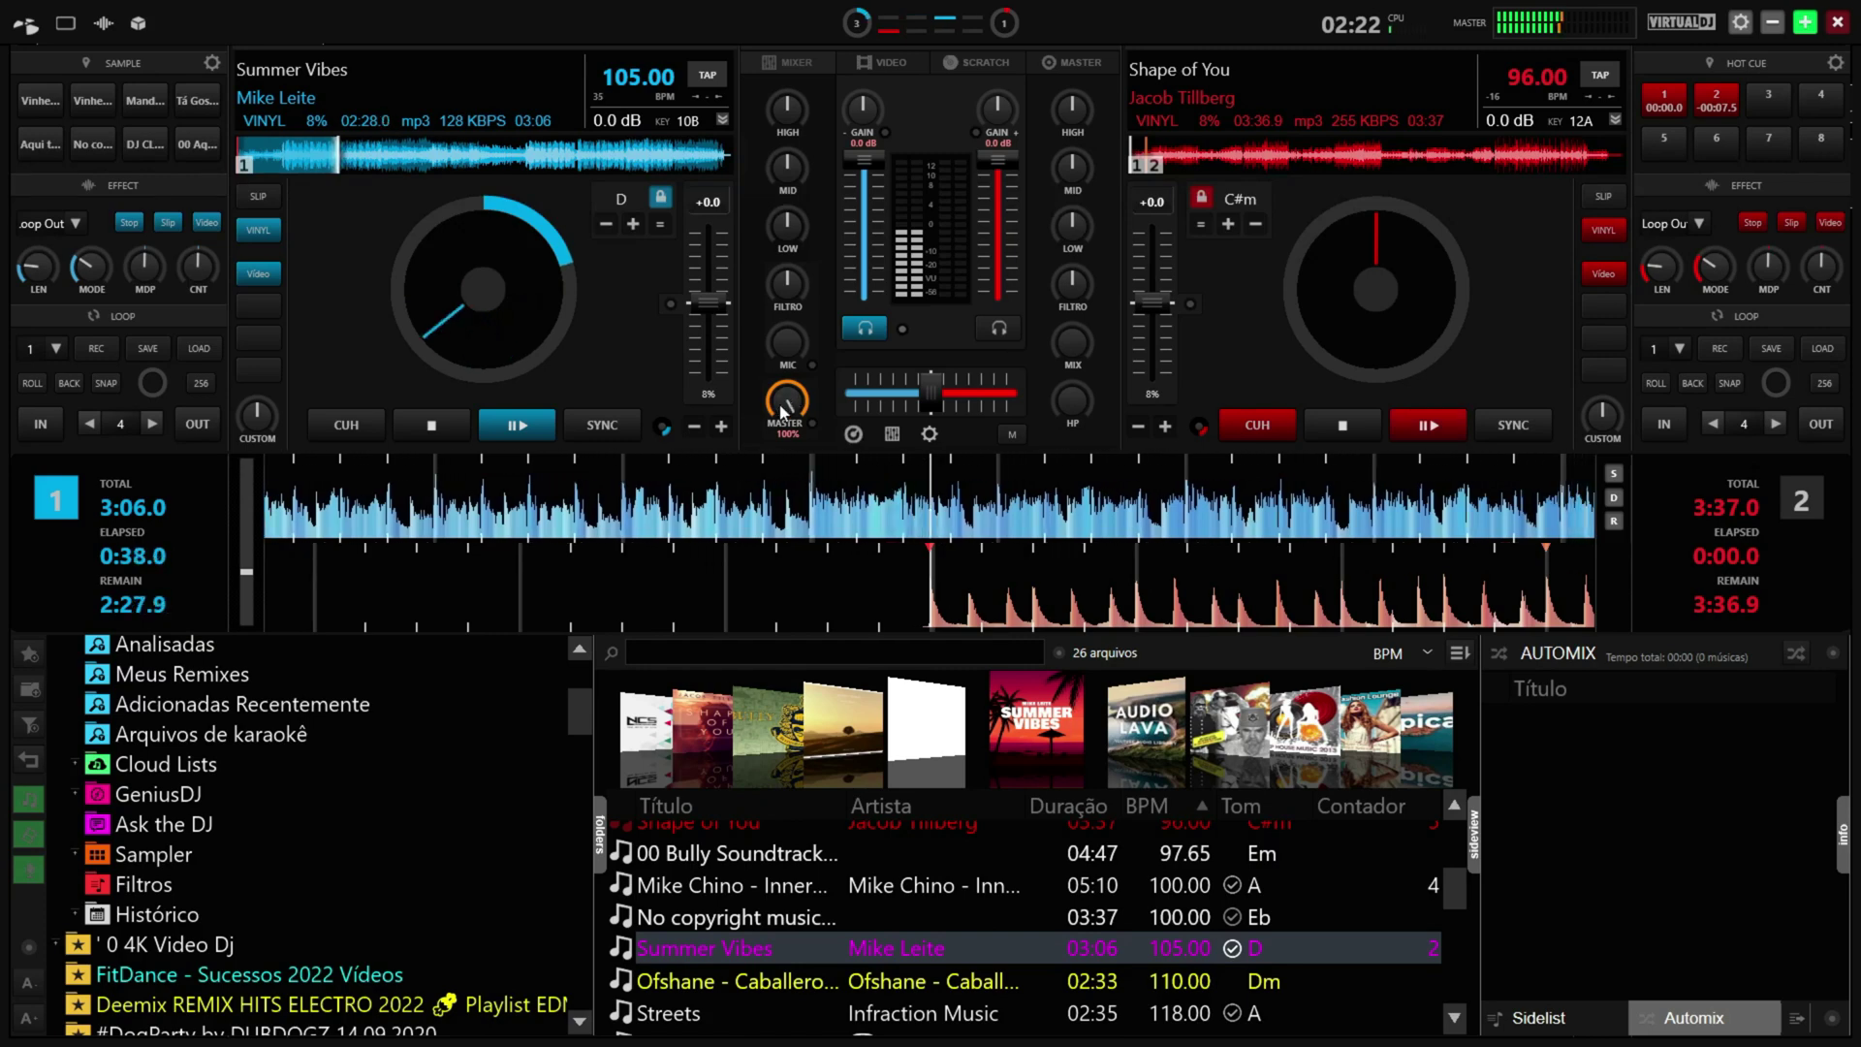
Try the Scratch and Level options for the mixer's Sides
left_click(929, 435)
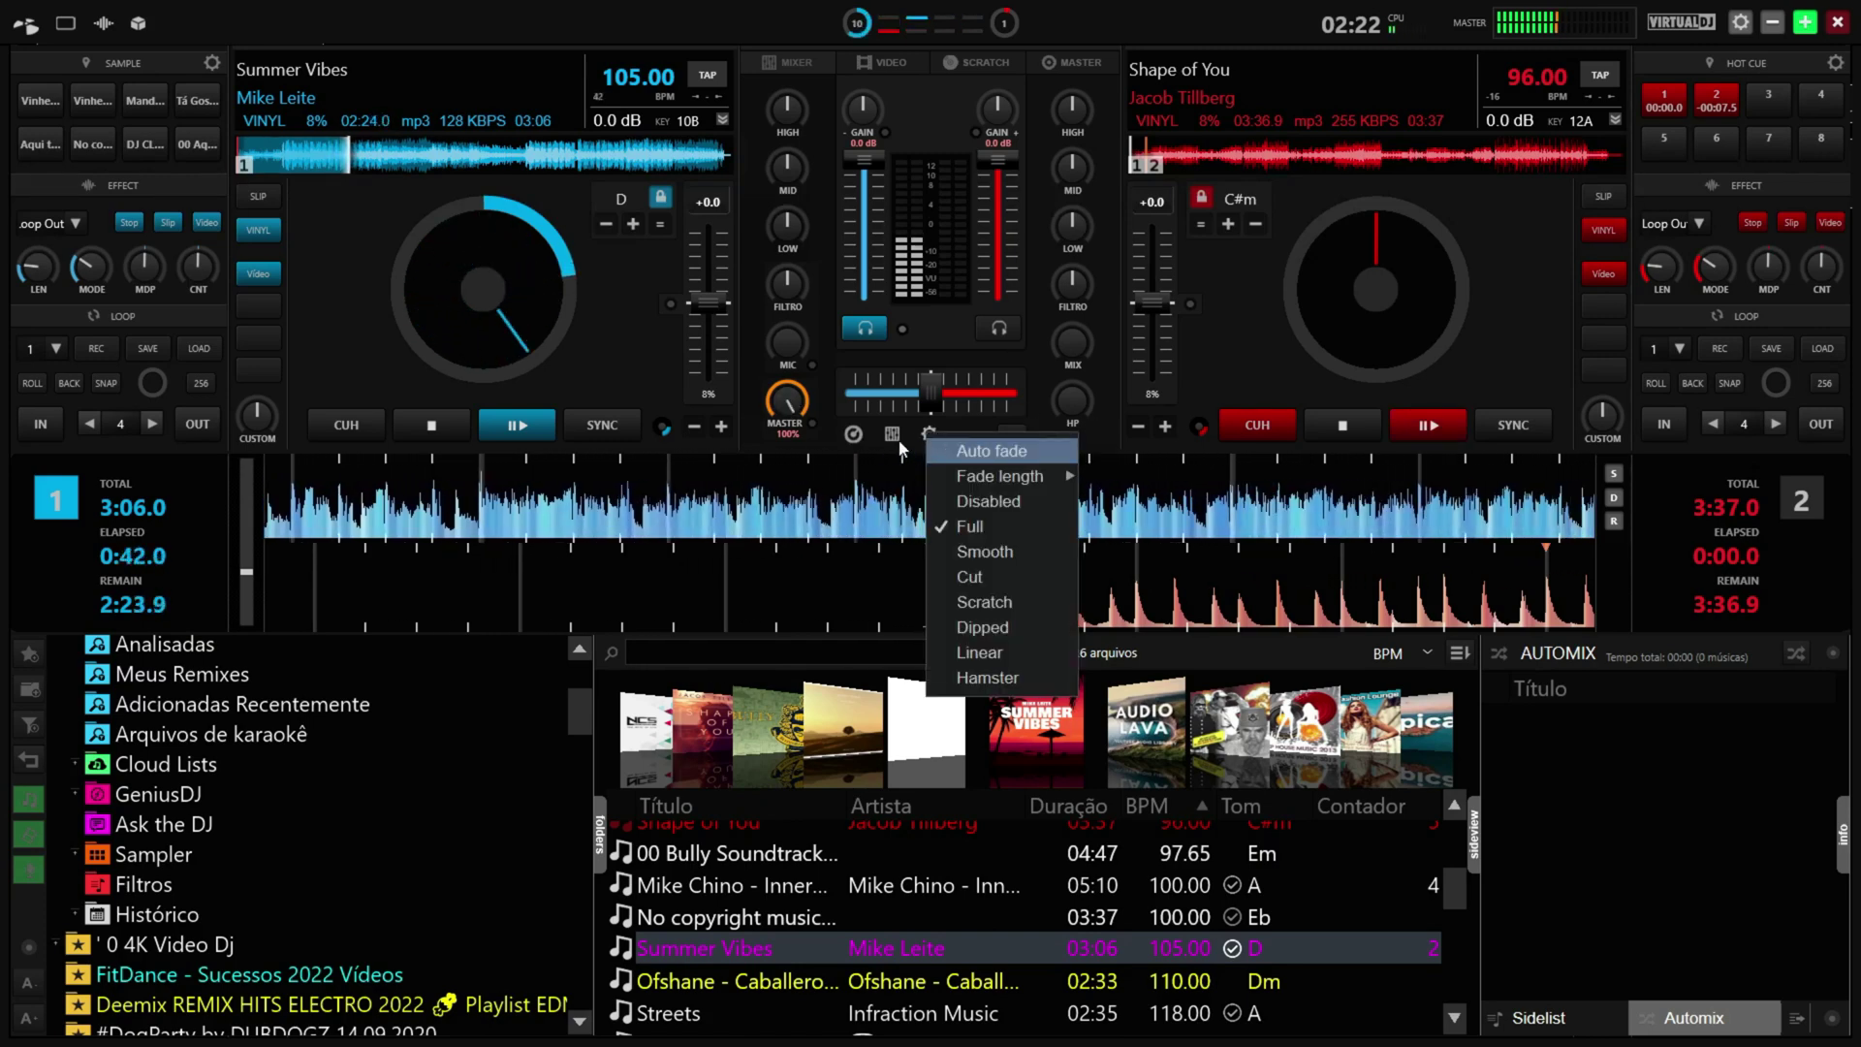
left_click(890, 435)
mouse_move(921, 456)
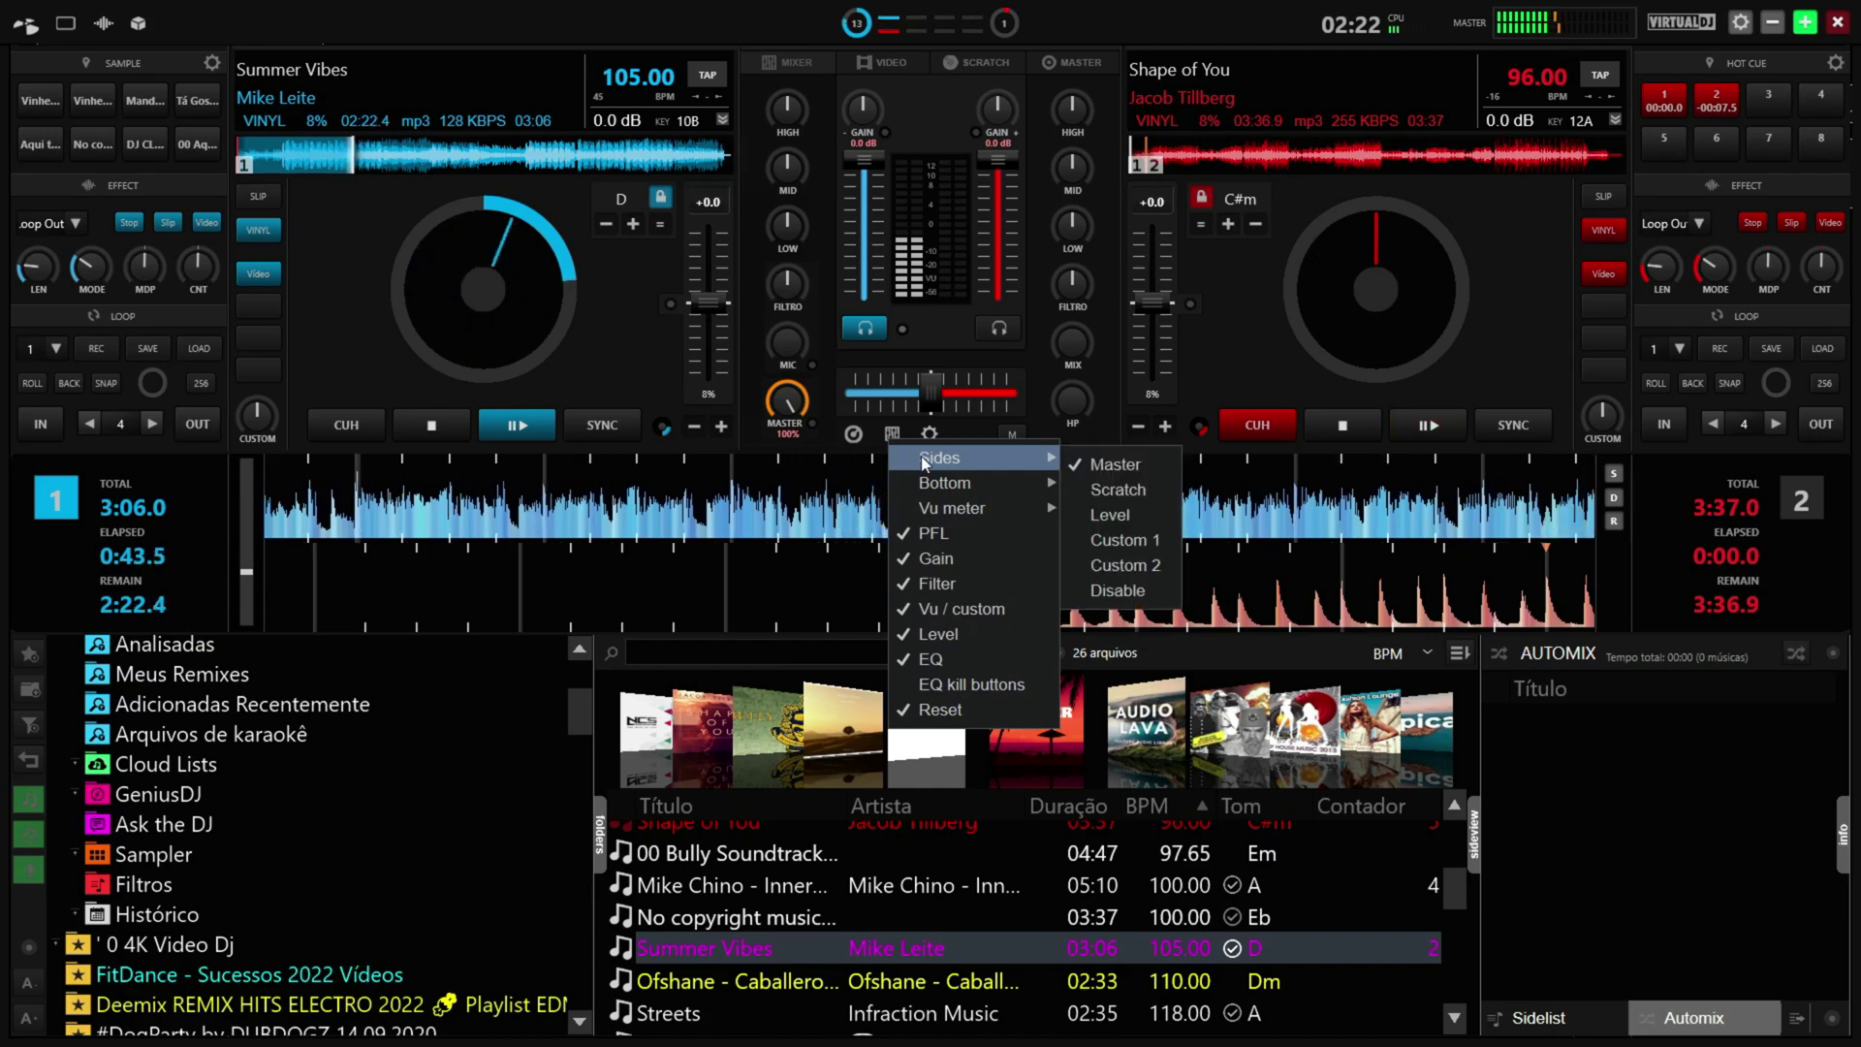
left_click(1115, 489)
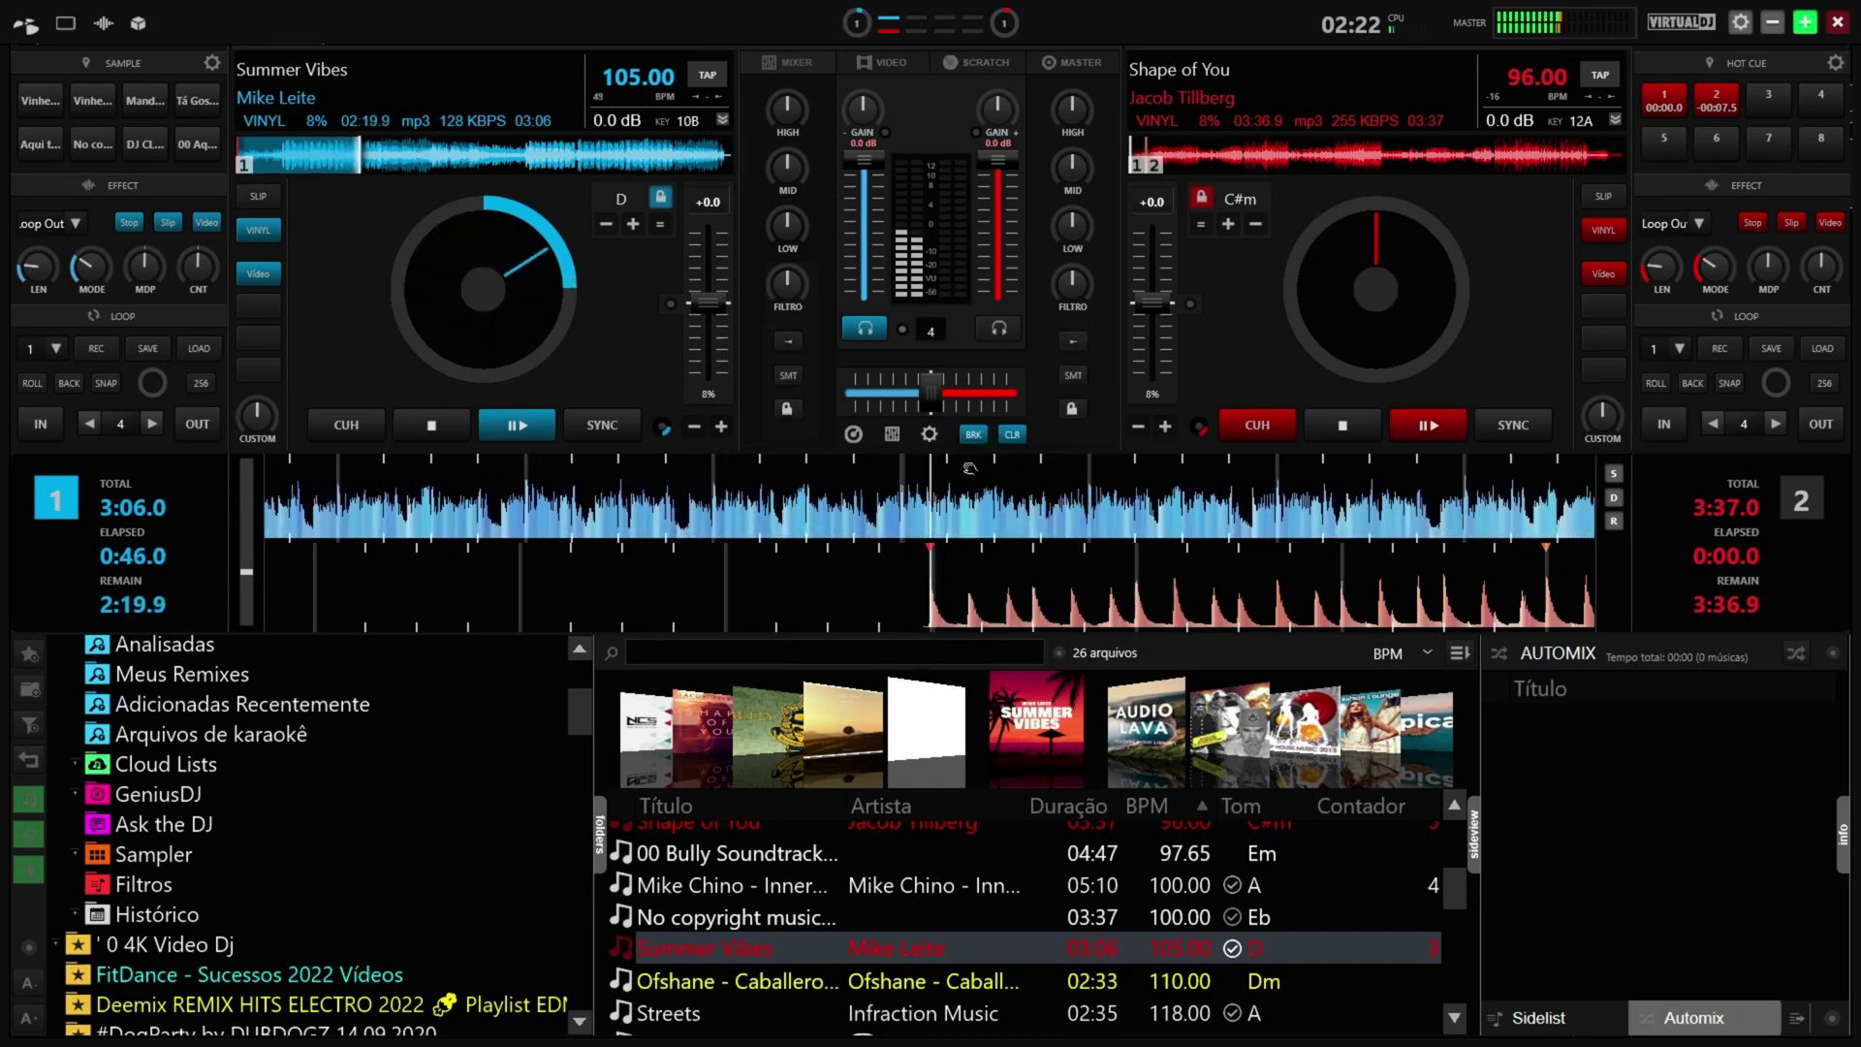
left_click(898, 437)
mouse_move(939, 469)
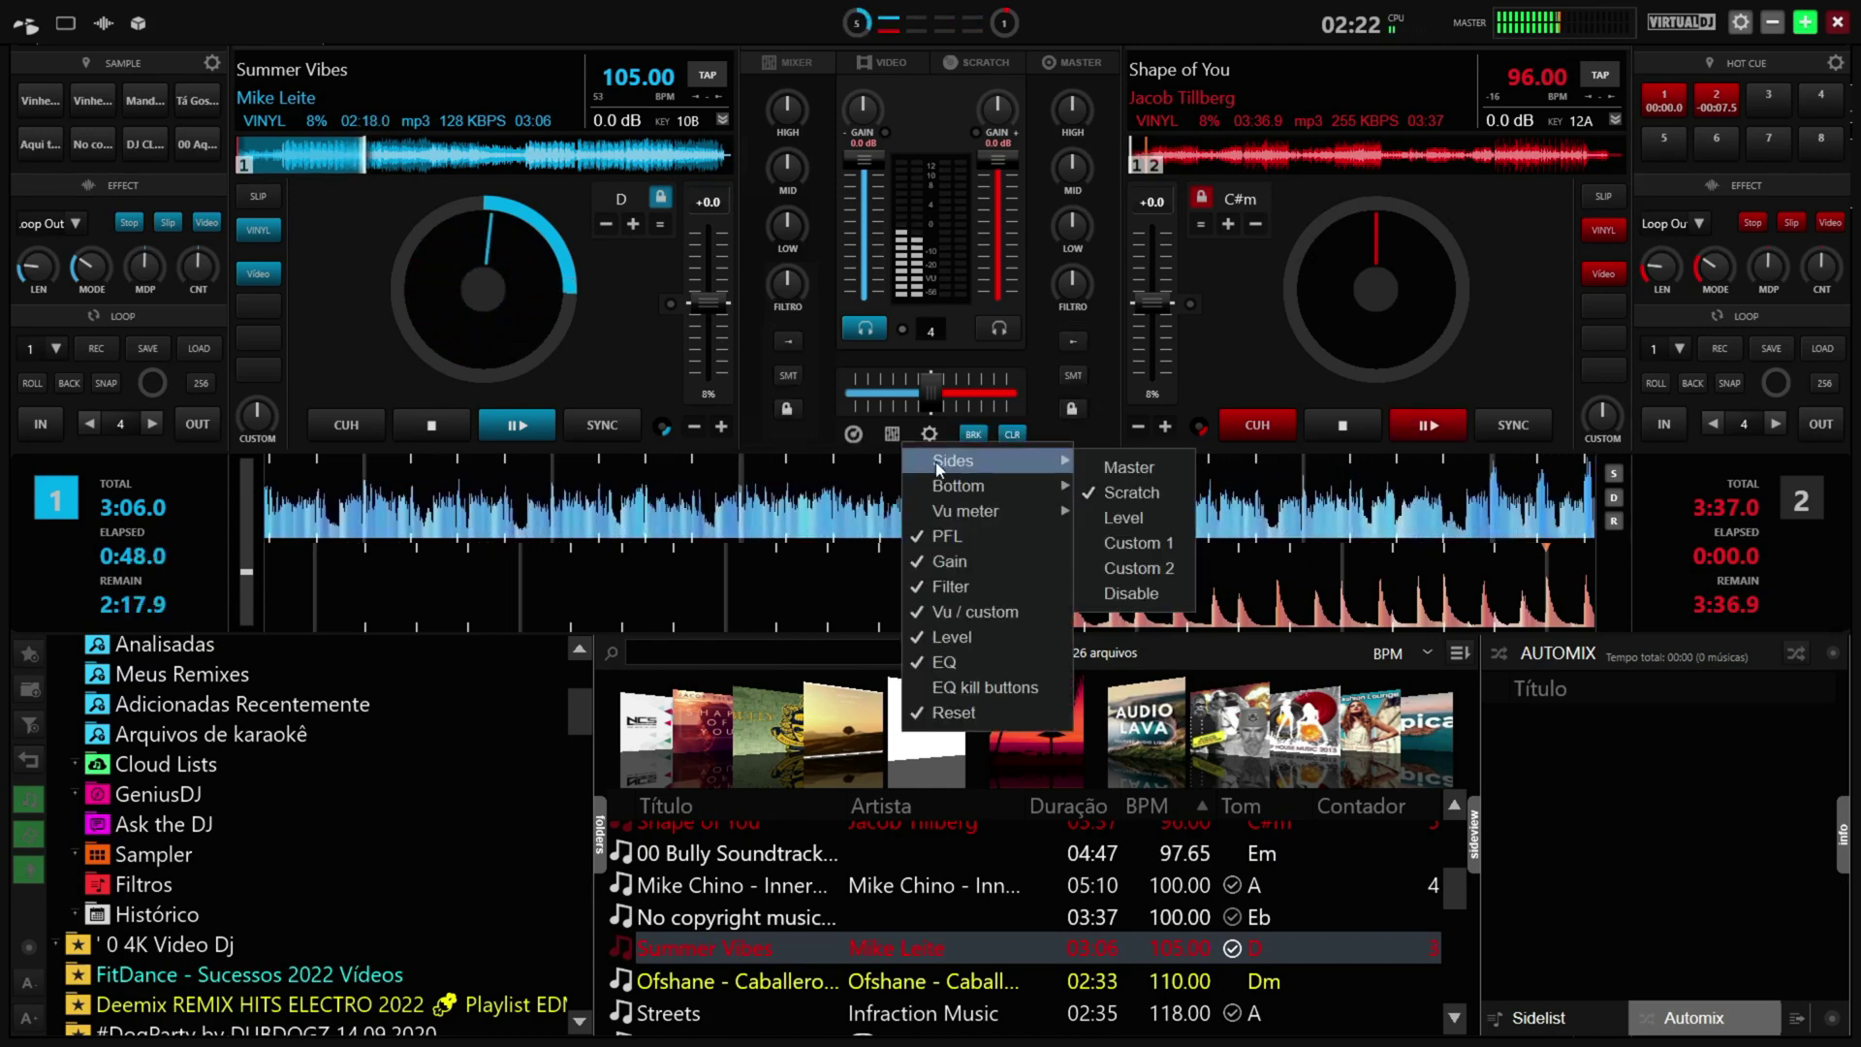
left_click(1150, 515)
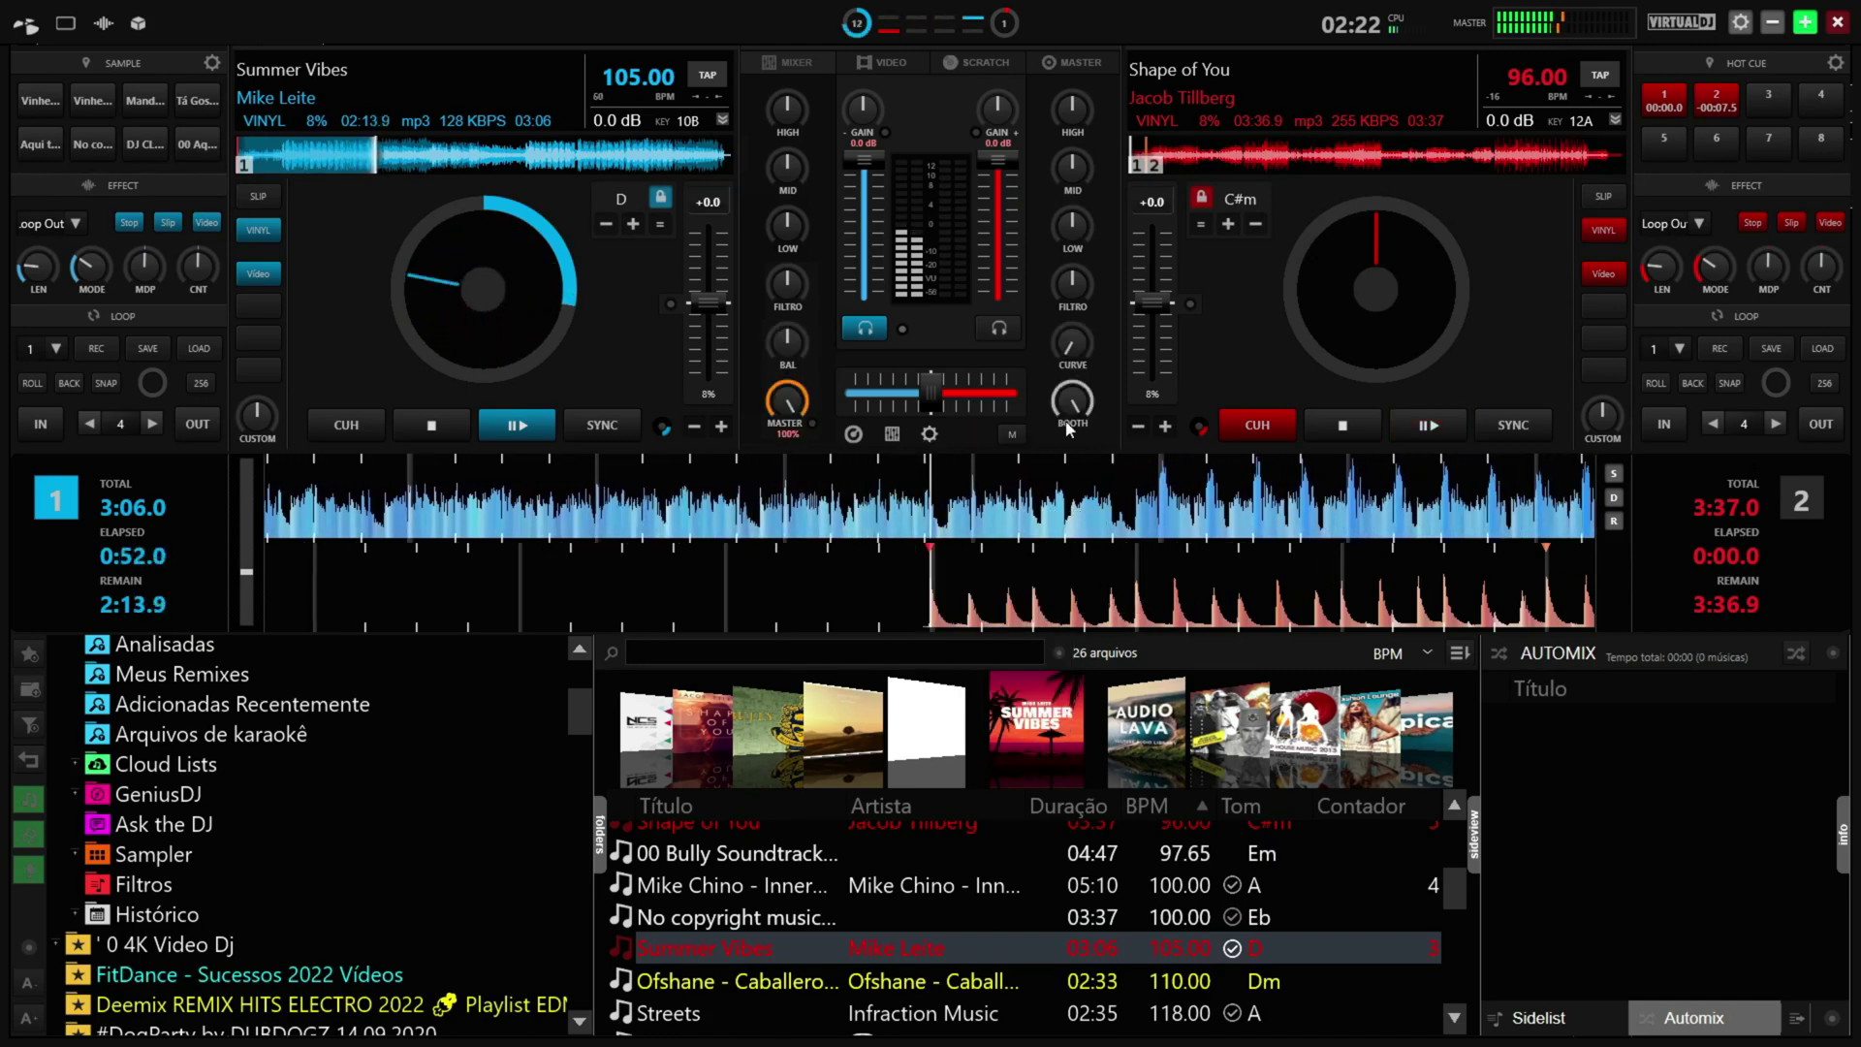
Try Custom 1 for the mixer's Sides, and set them back to Master
left_click(894, 436)
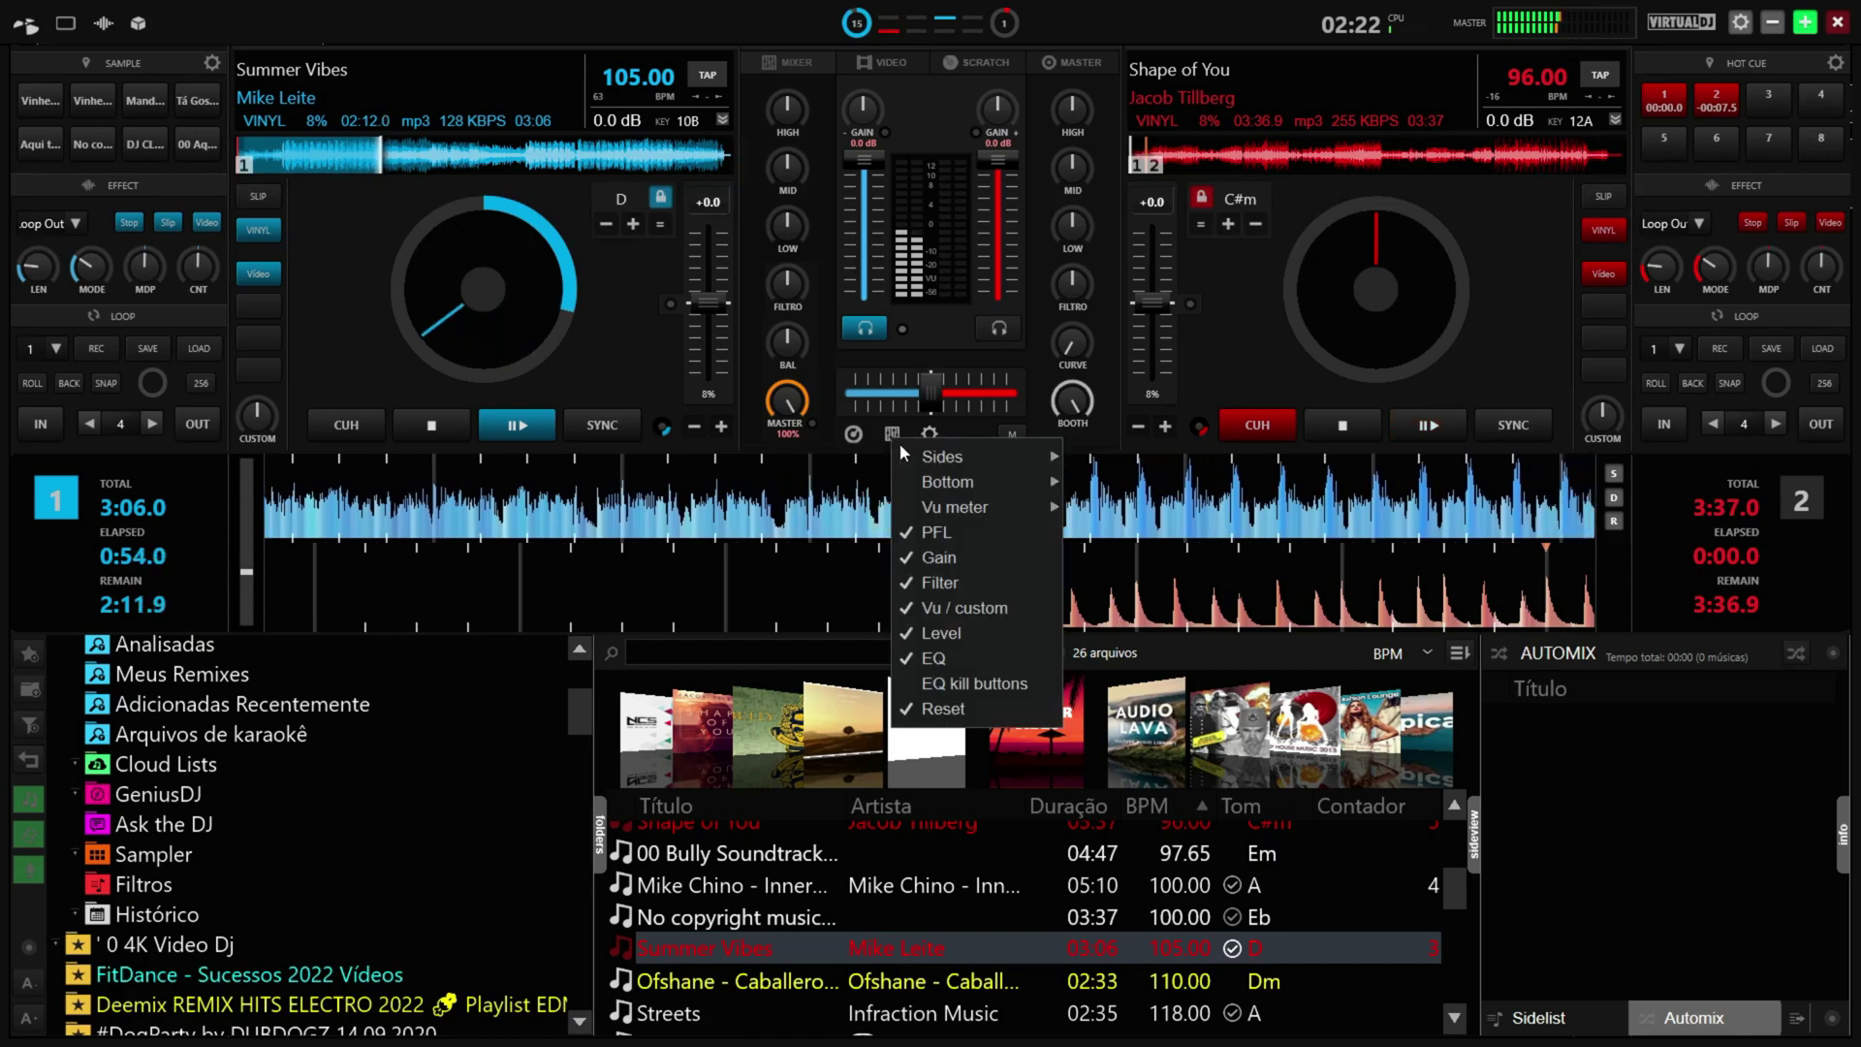
mouse_move(924, 463)
left_click(1140, 541)
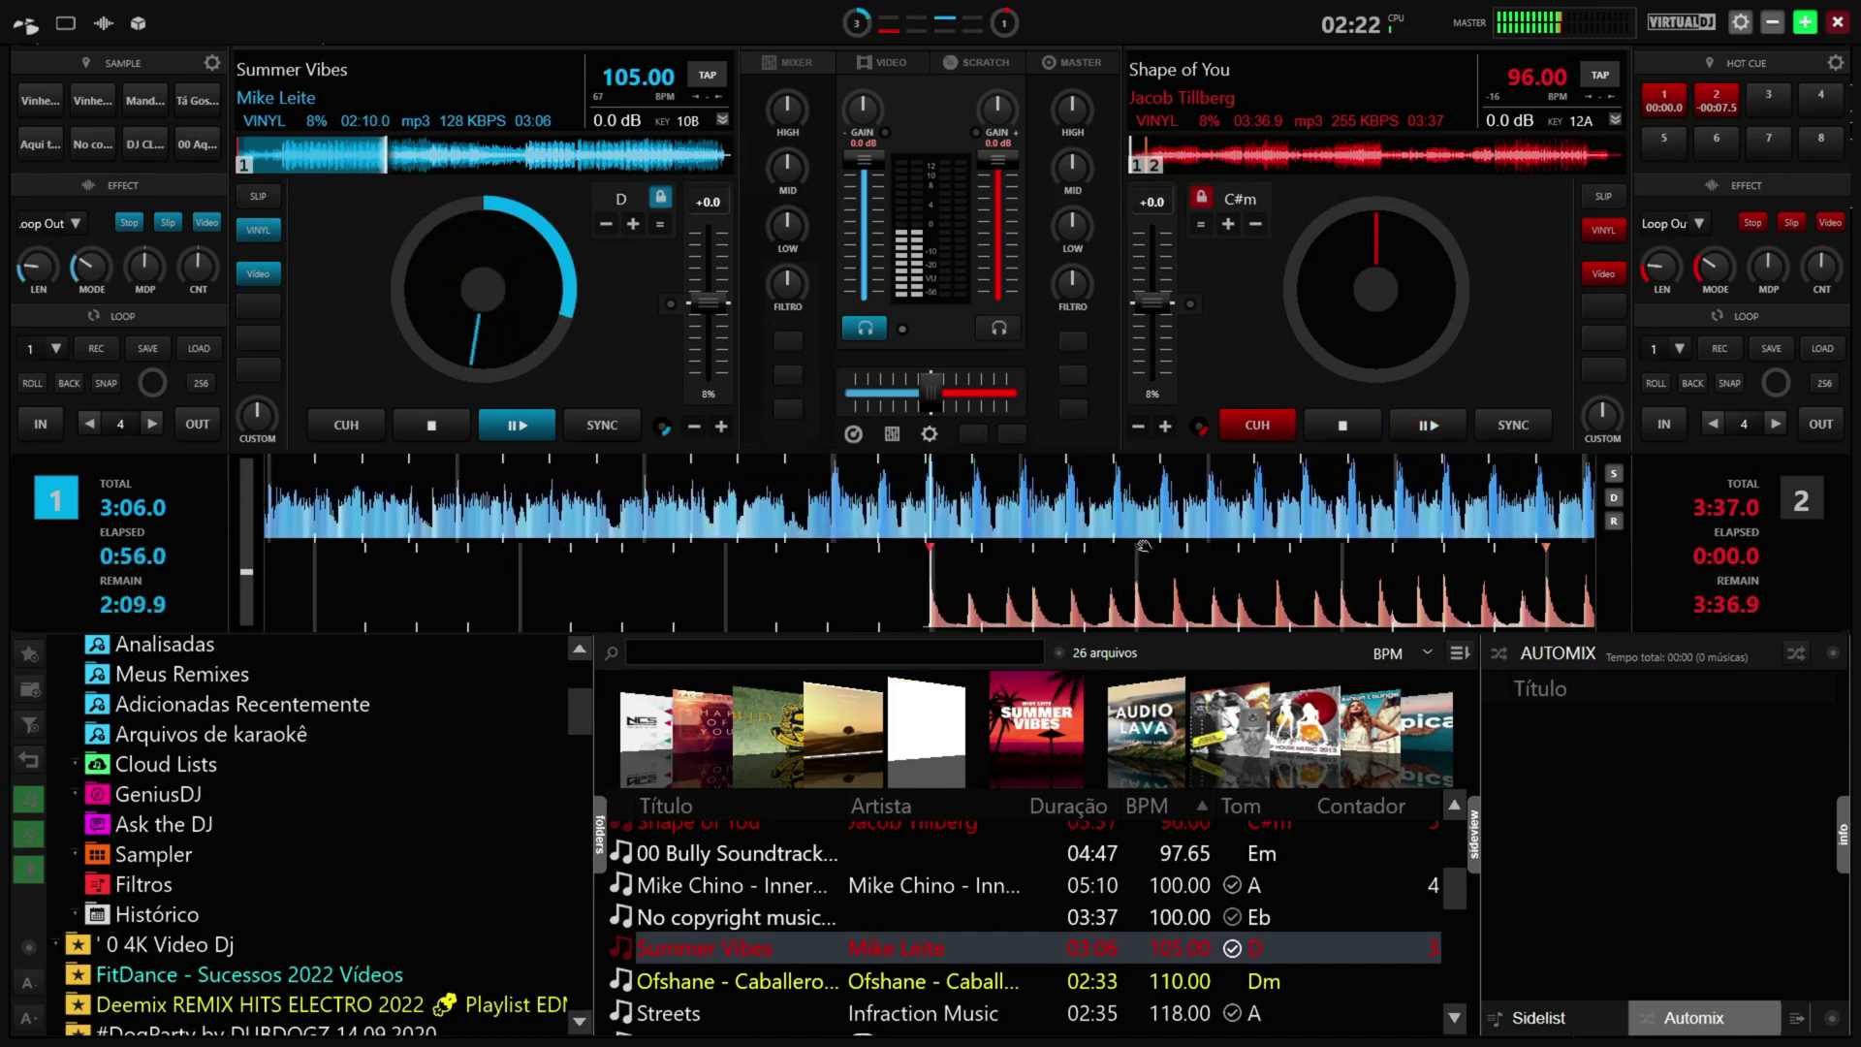
left_click(890, 436)
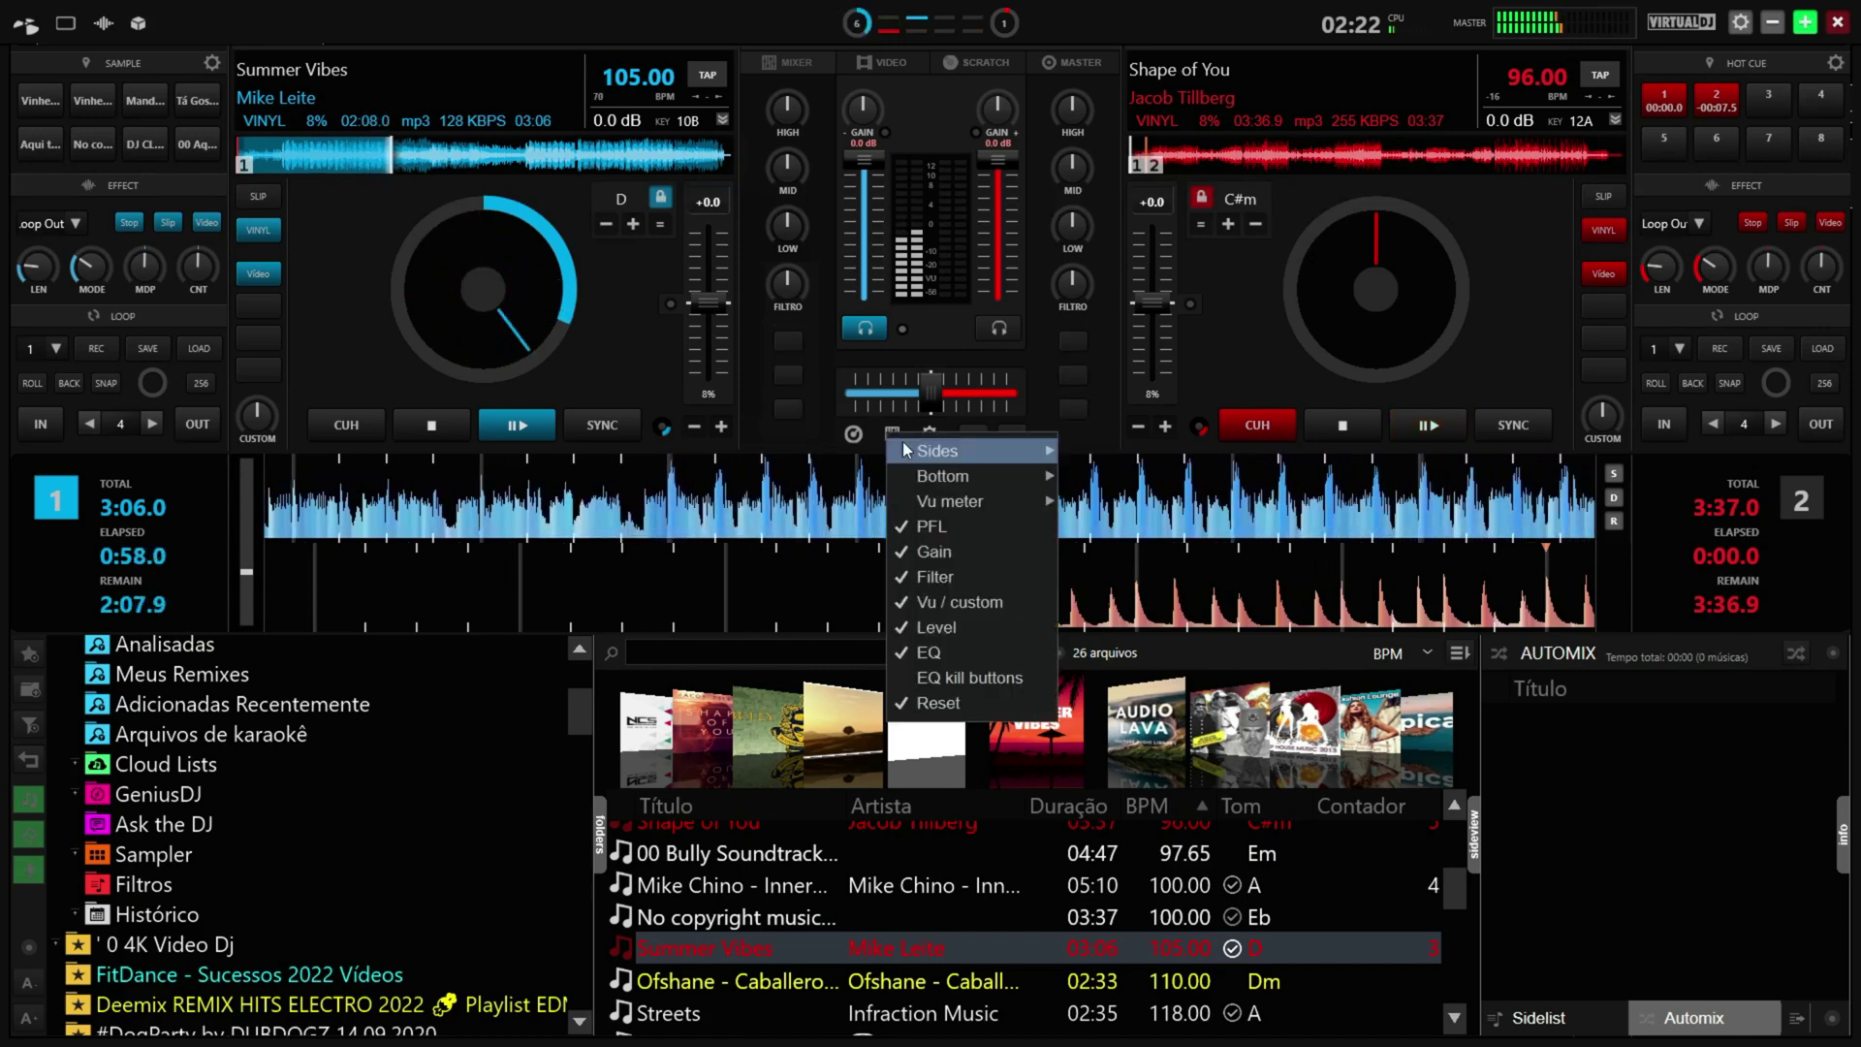
mouse_move(960, 451)
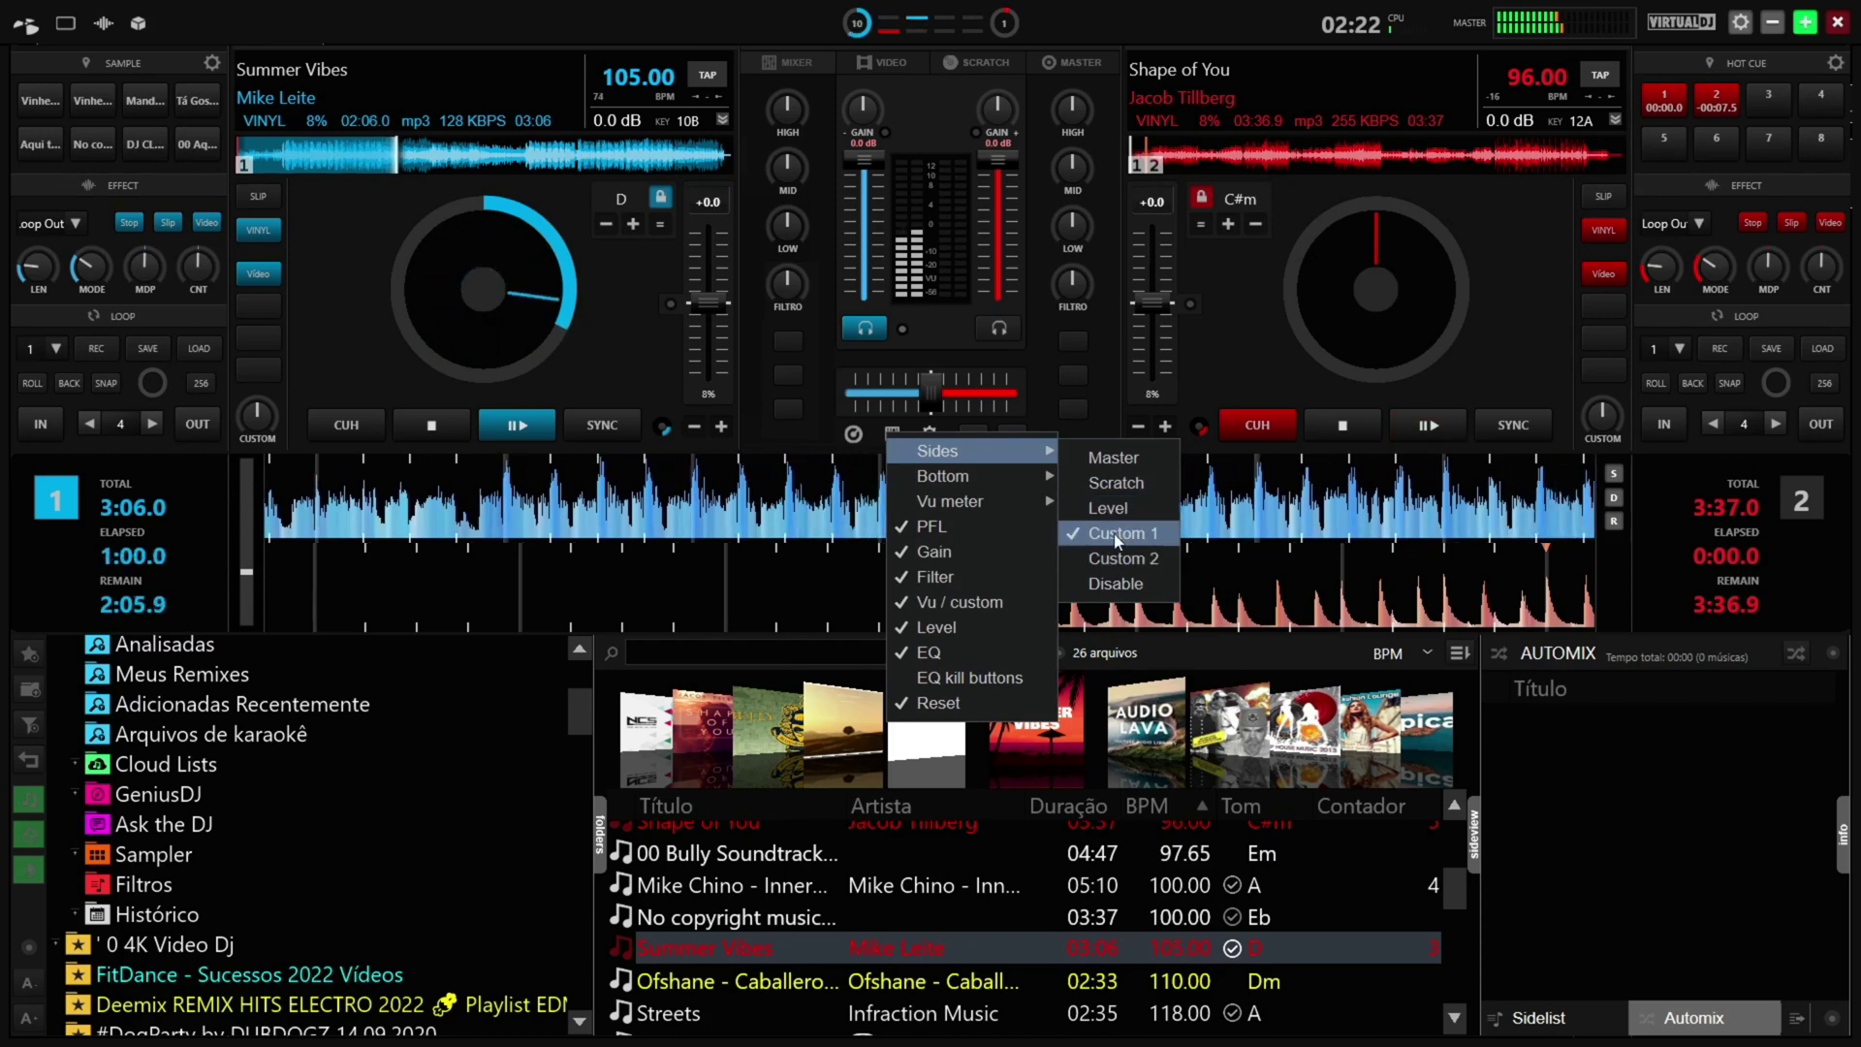
left_click(1116, 465)
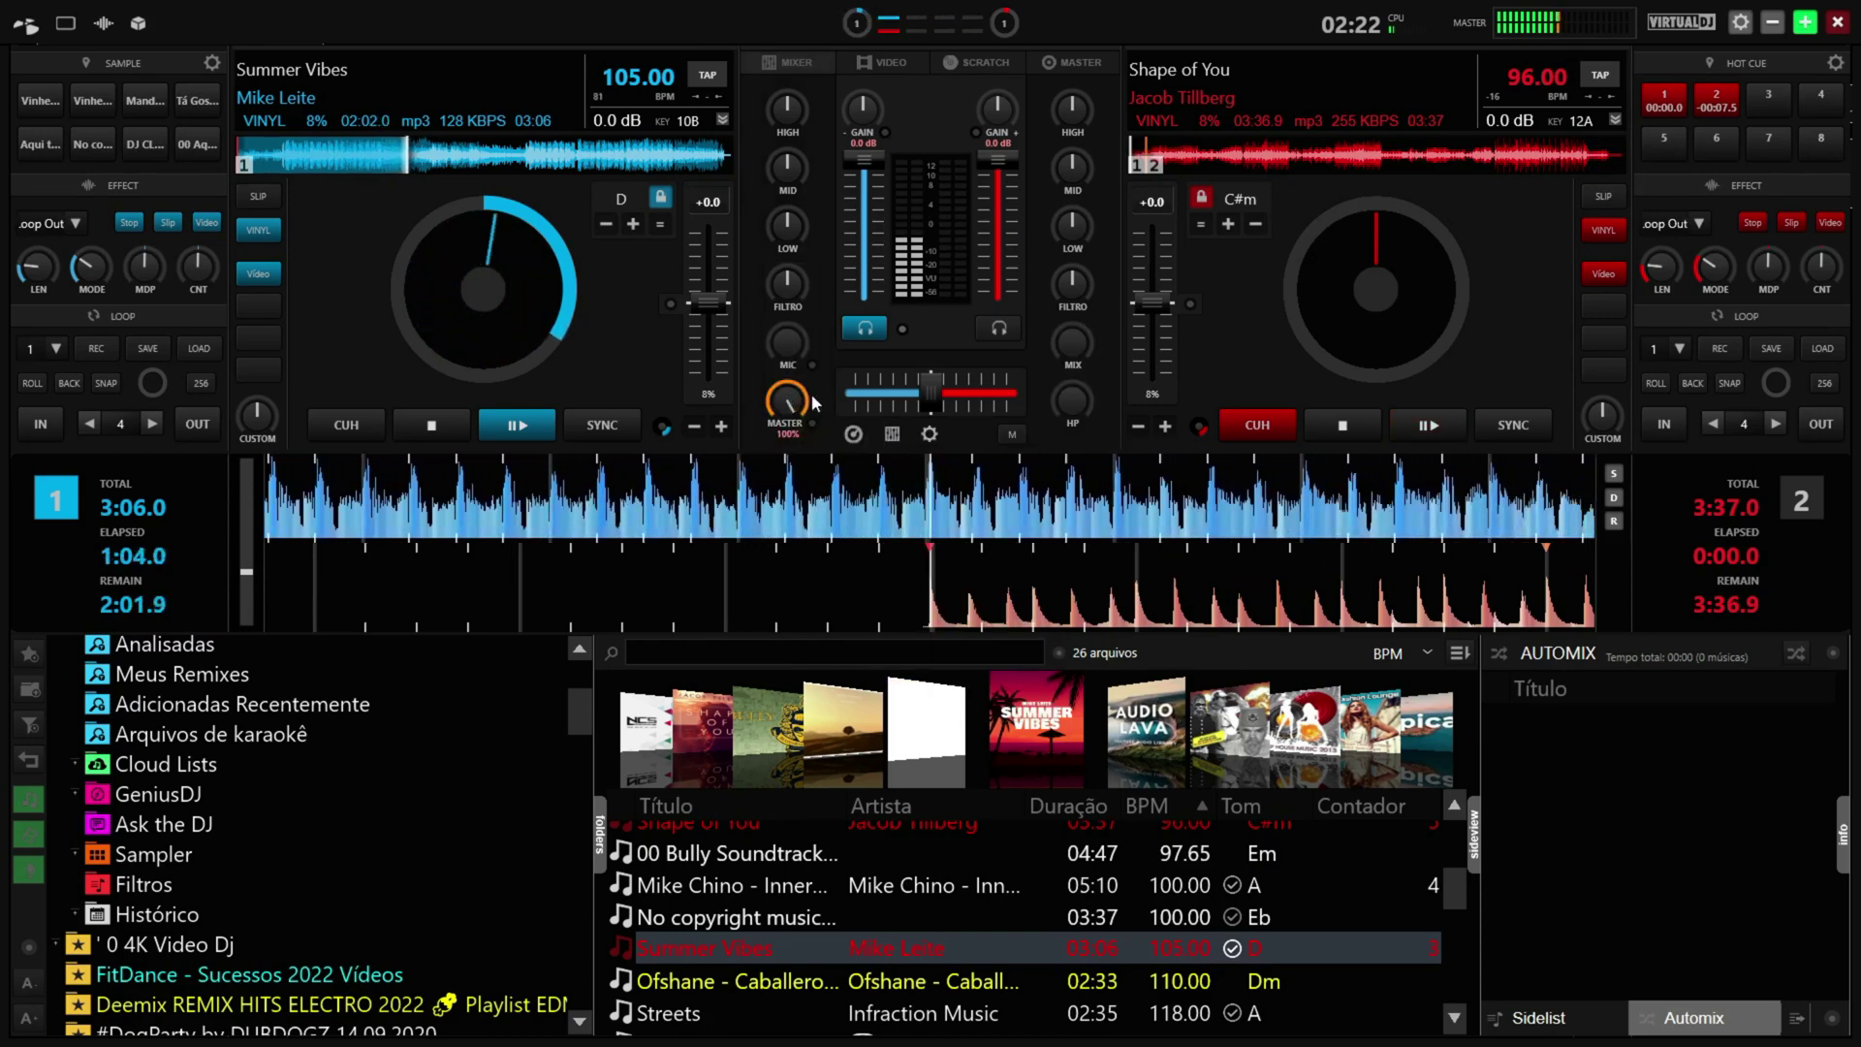
Try Master FX and Sampler levels as the mixer's Bottom section
left_click(892, 433)
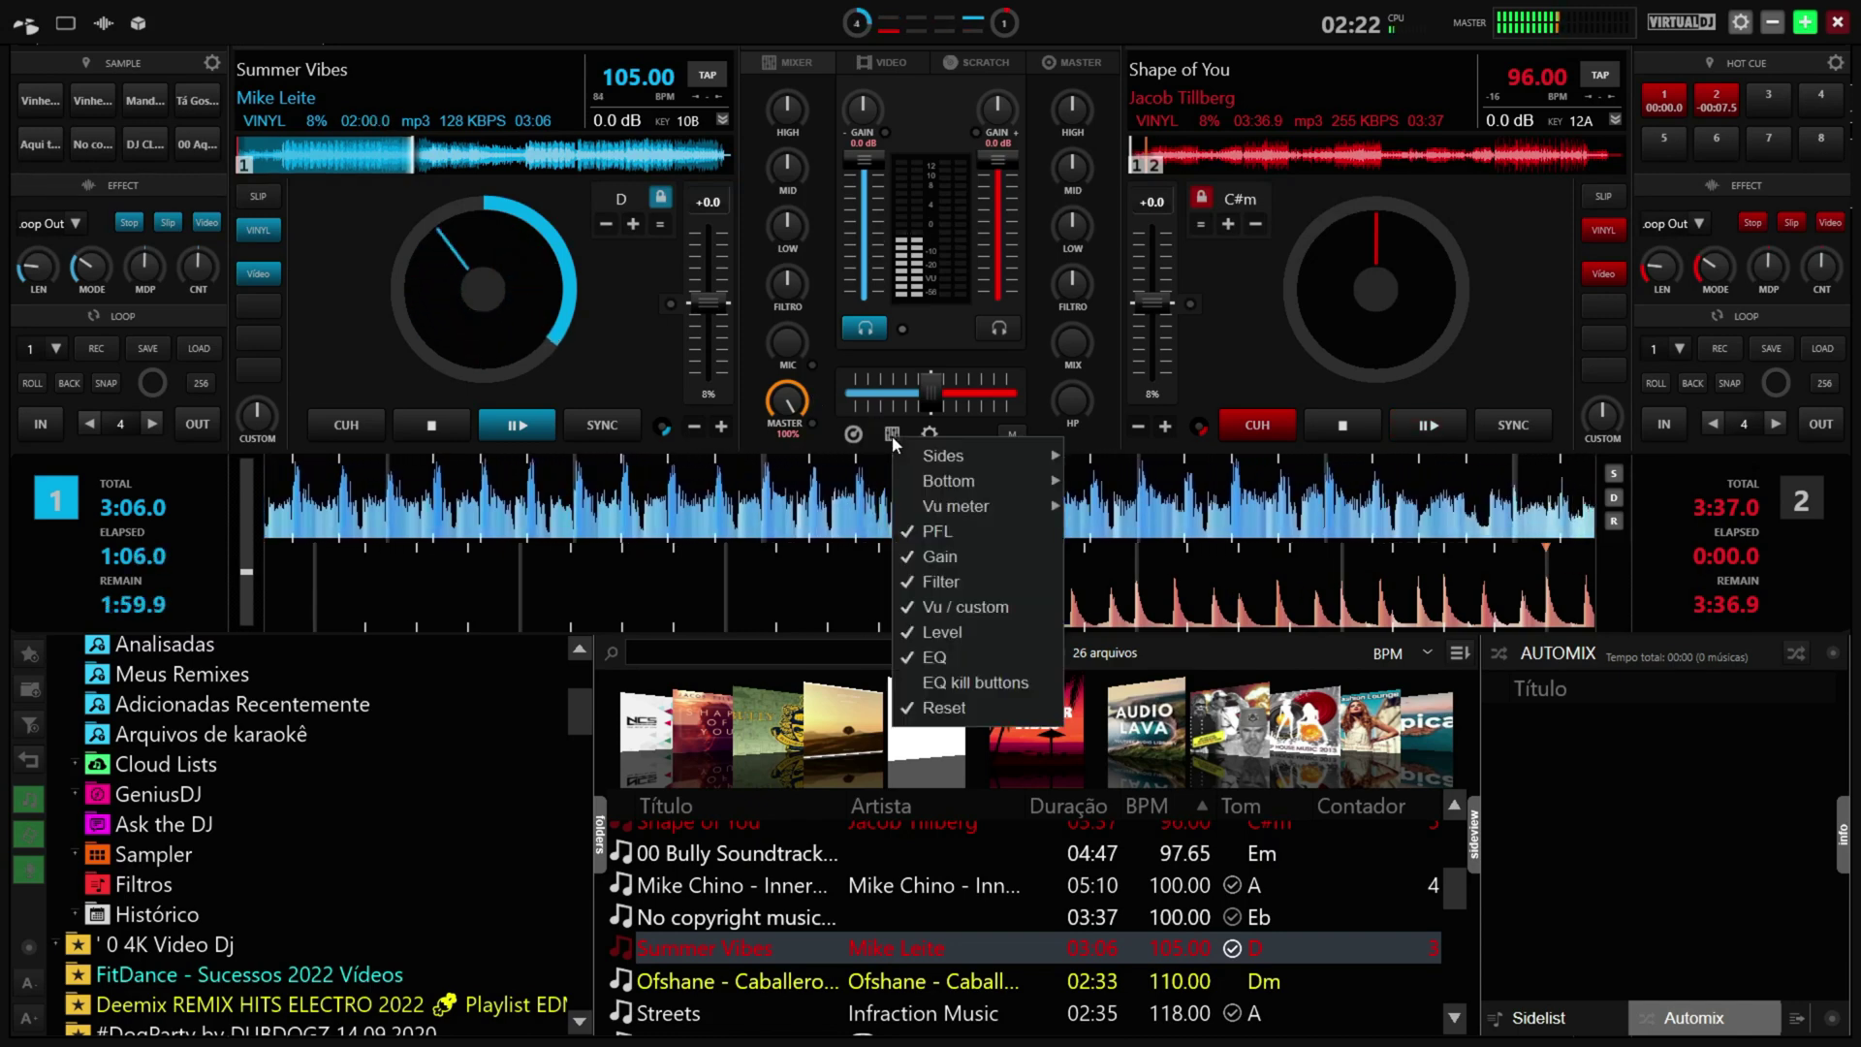
mouse_move(969, 482)
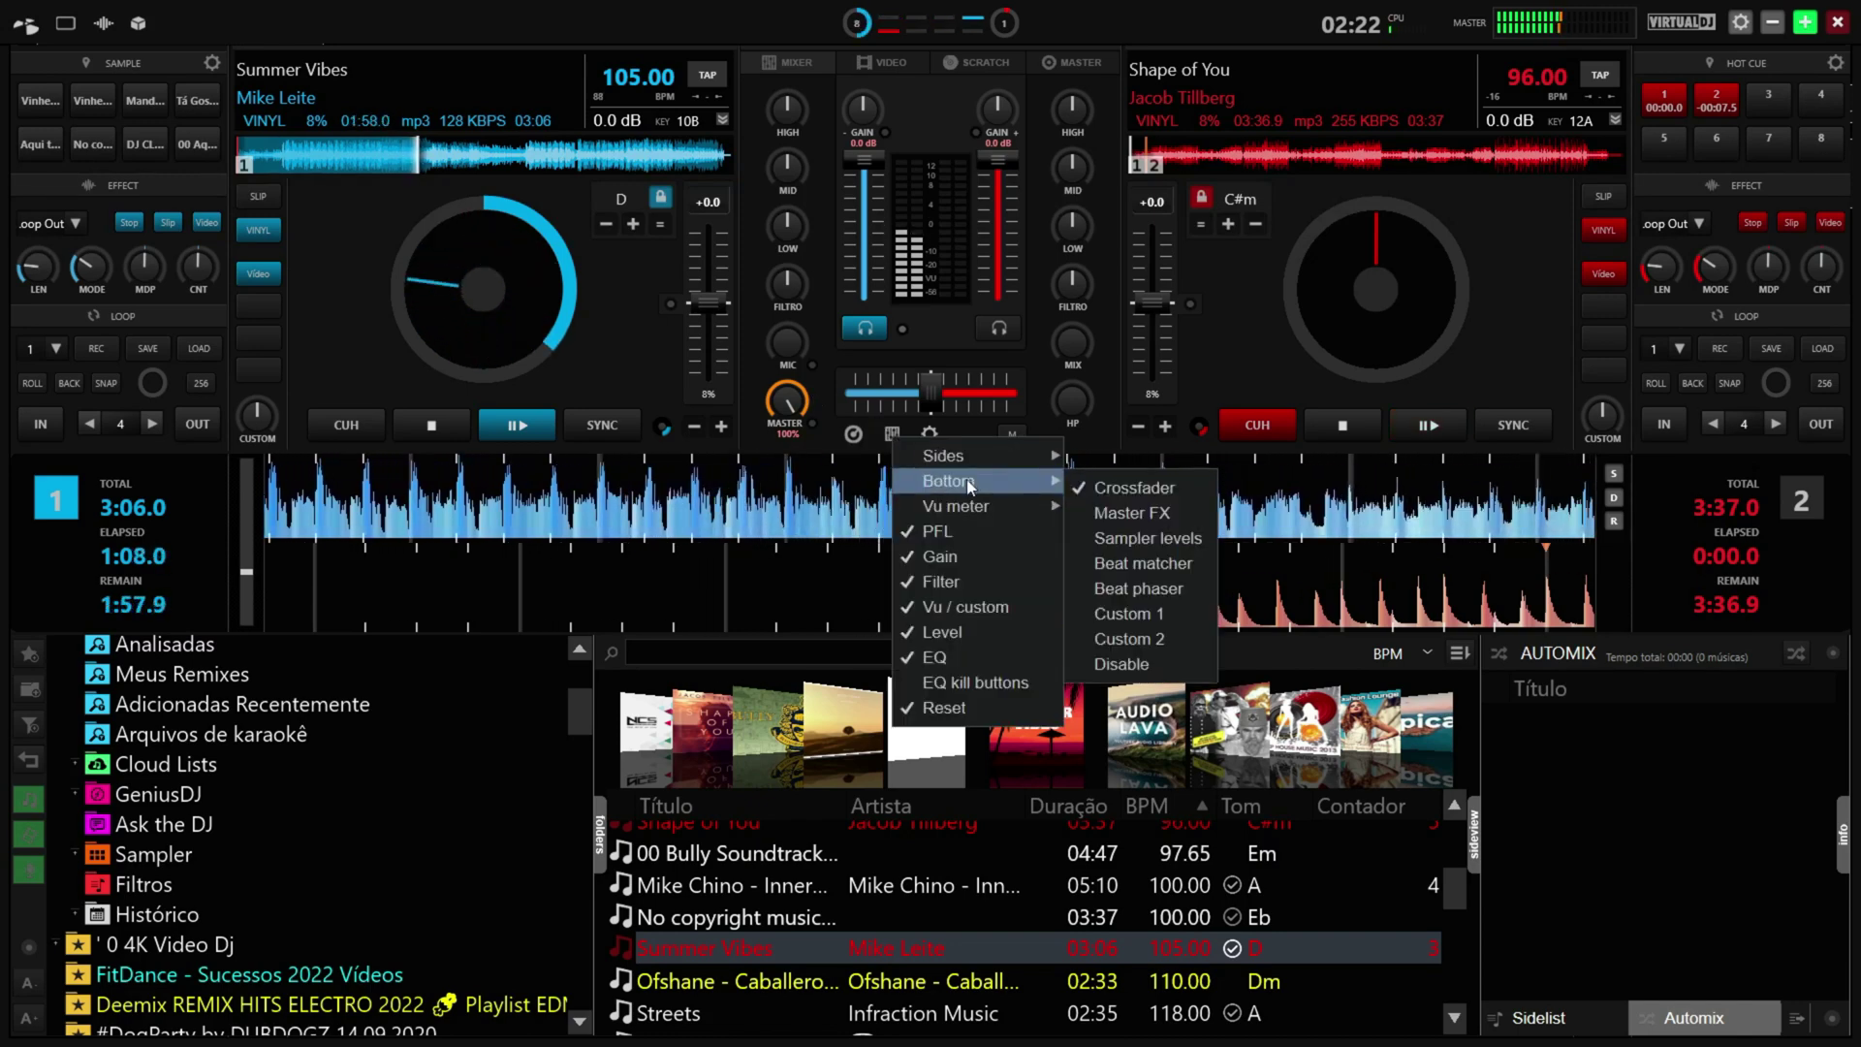
left_click(1144, 521)
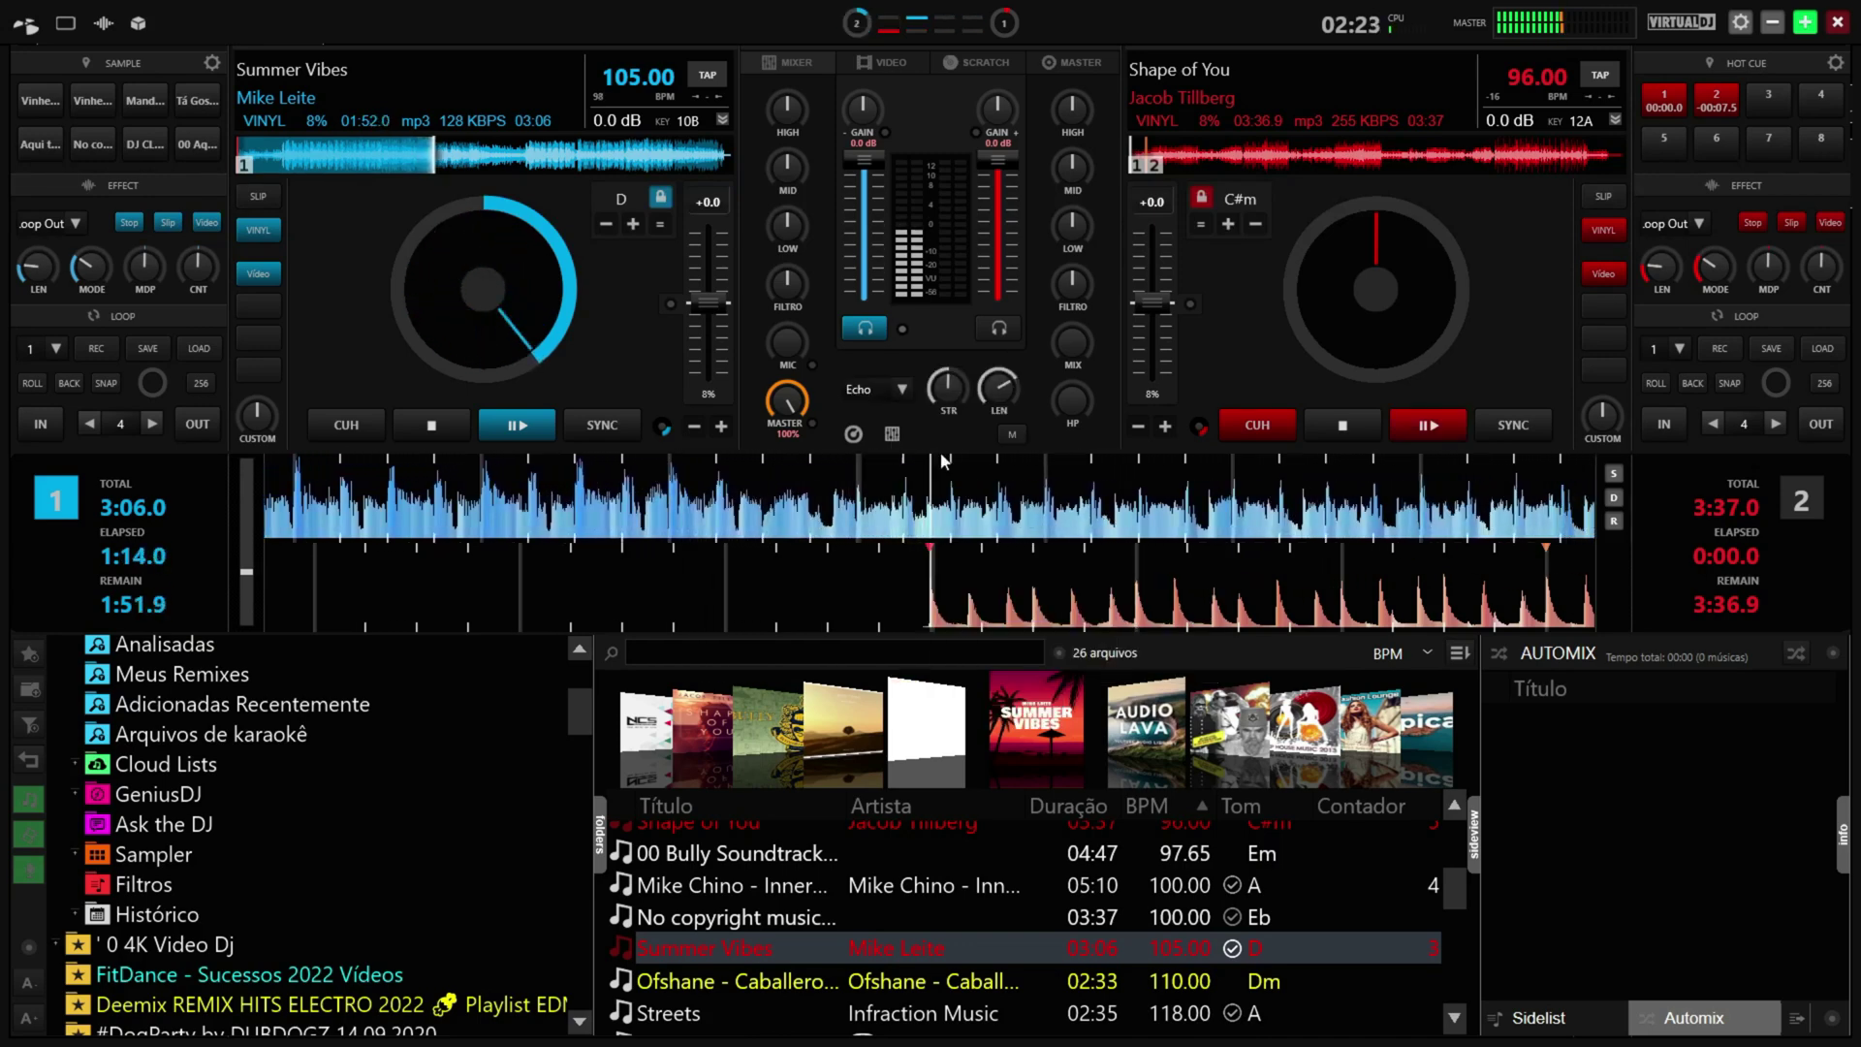
left_click(891, 433)
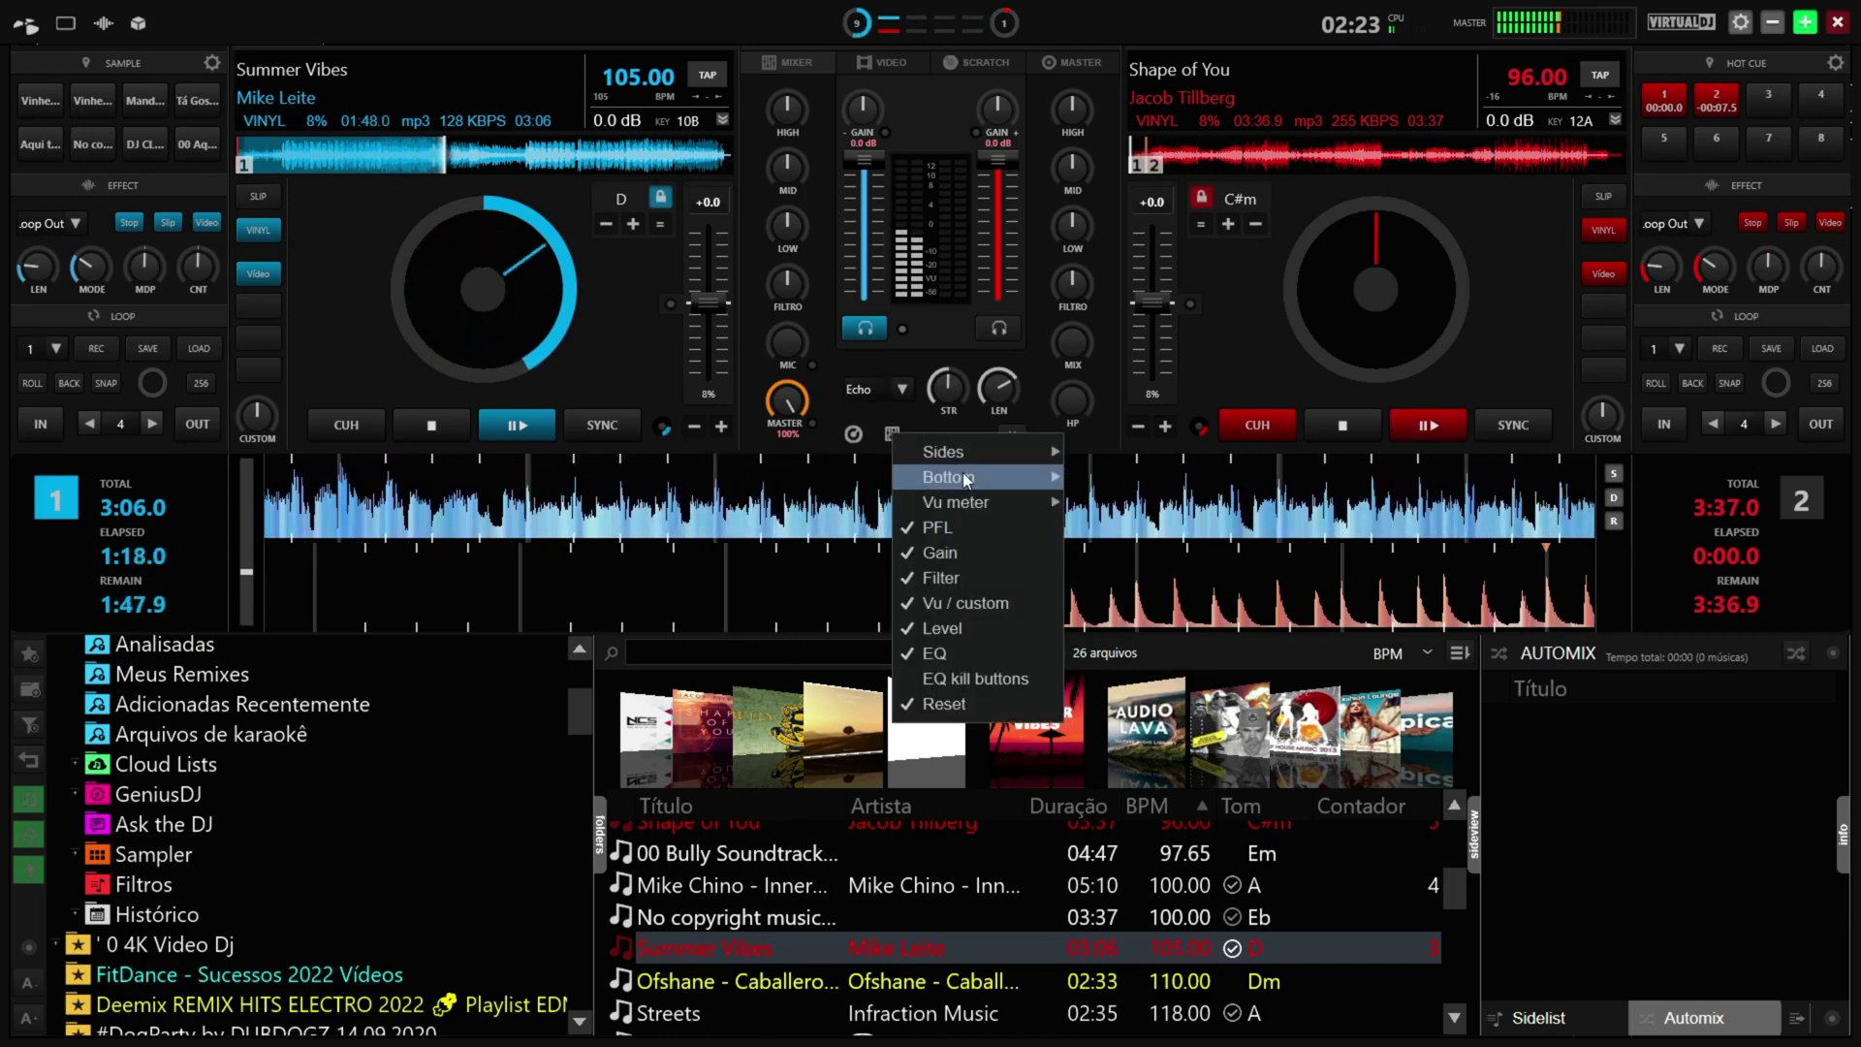
mouse_move(964, 473)
left_click(1135, 528)
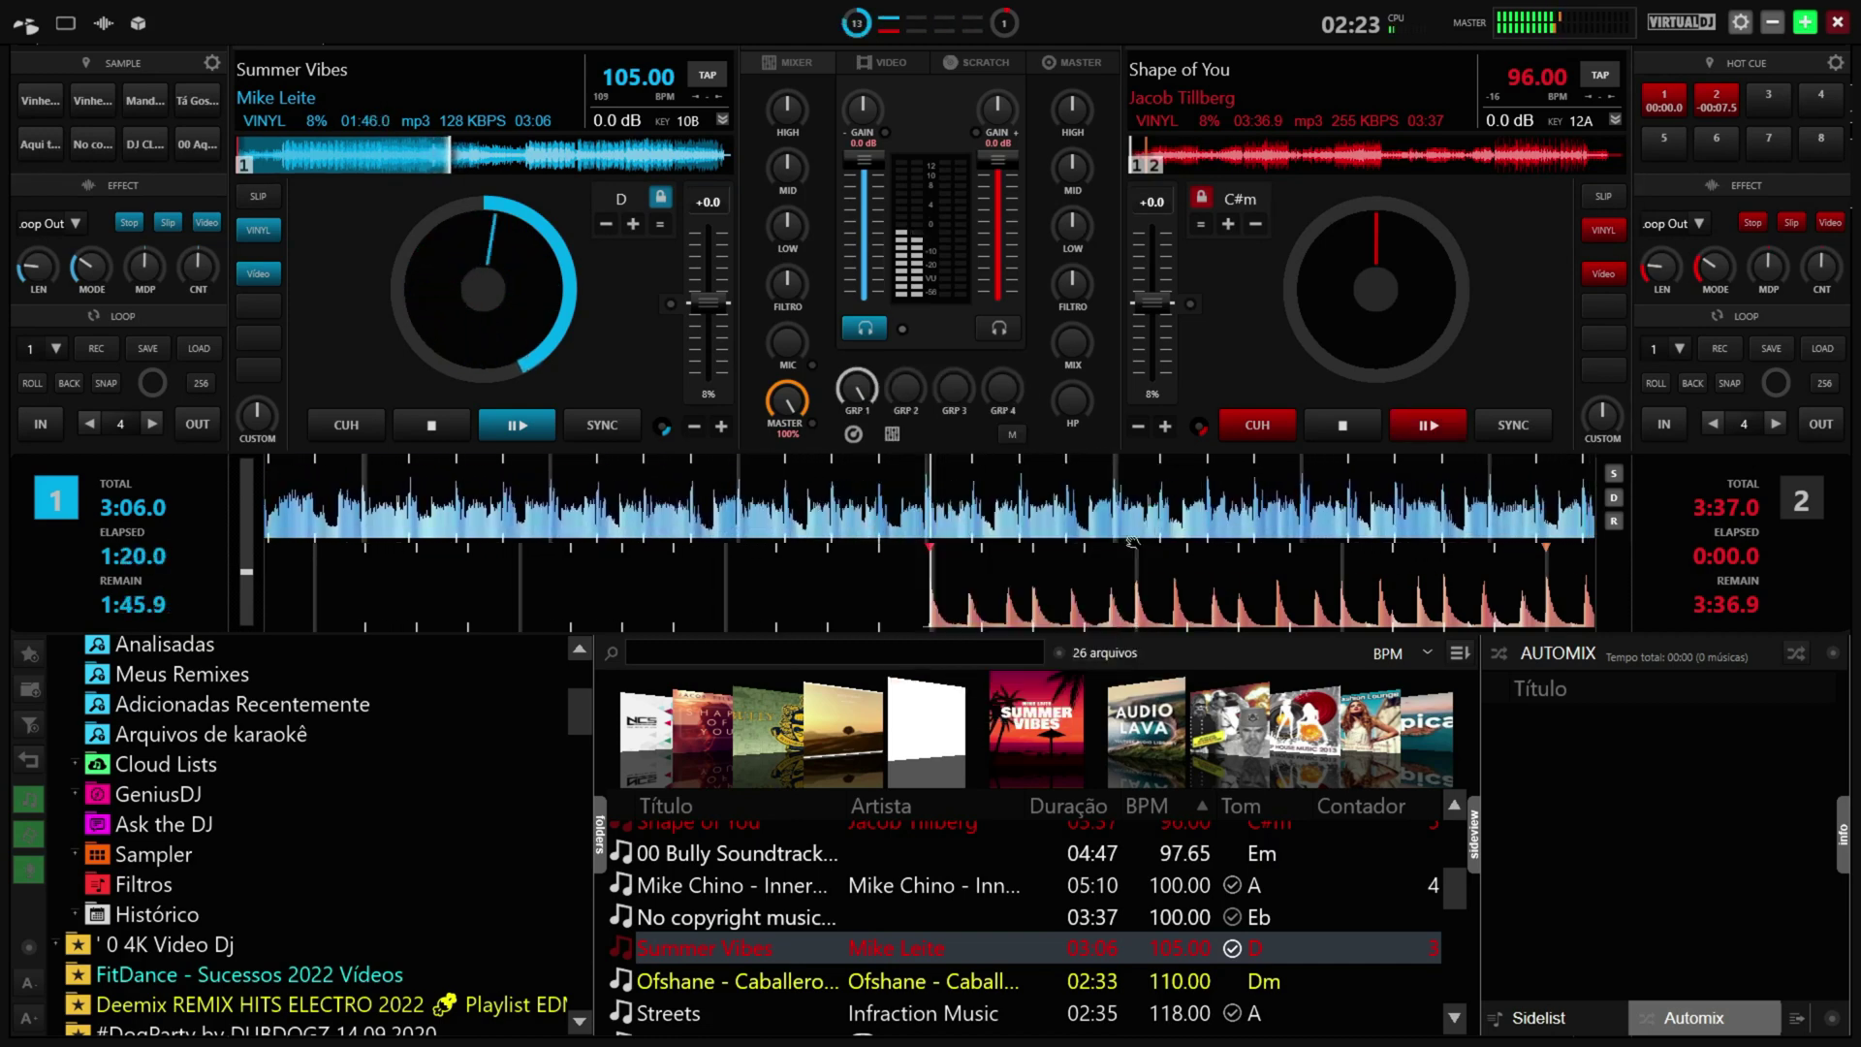
Try Beat matcher and Beat phaser as the mixer's Bottom section
left_click(886, 433)
mouse_move(957, 475)
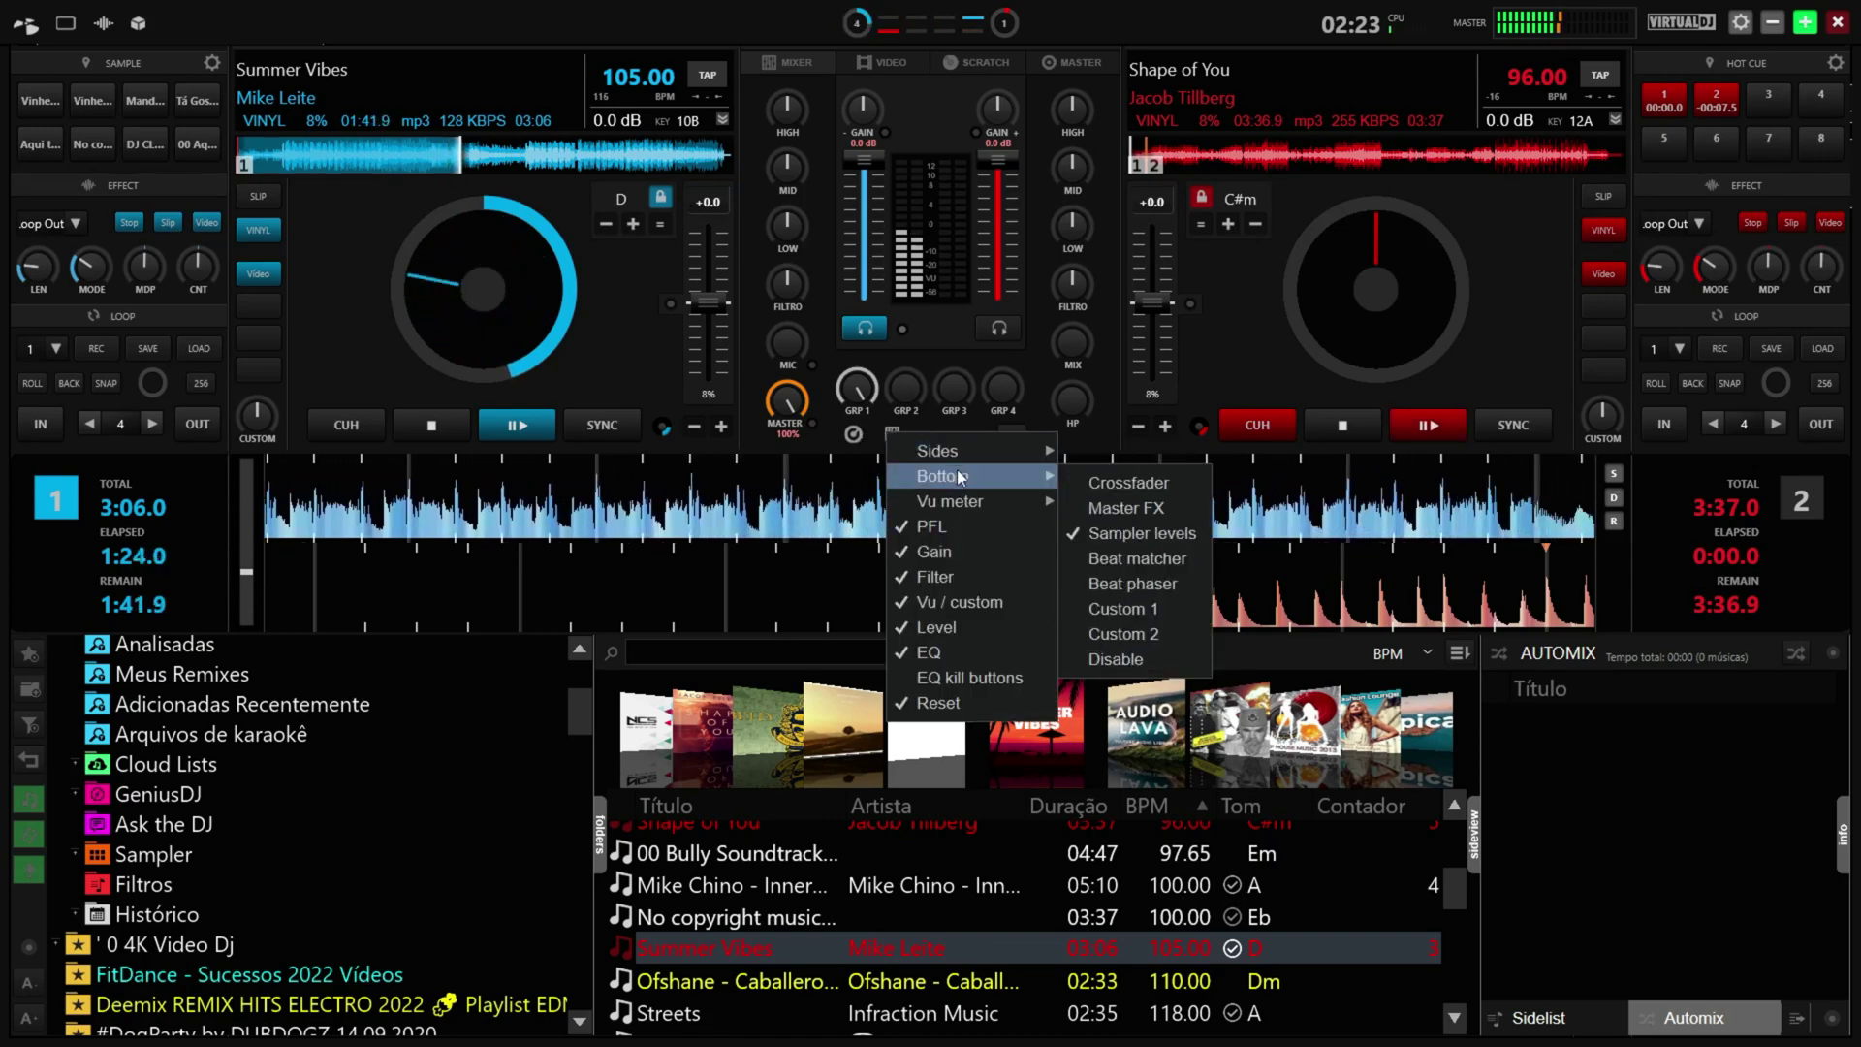
left_click(1137, 558)
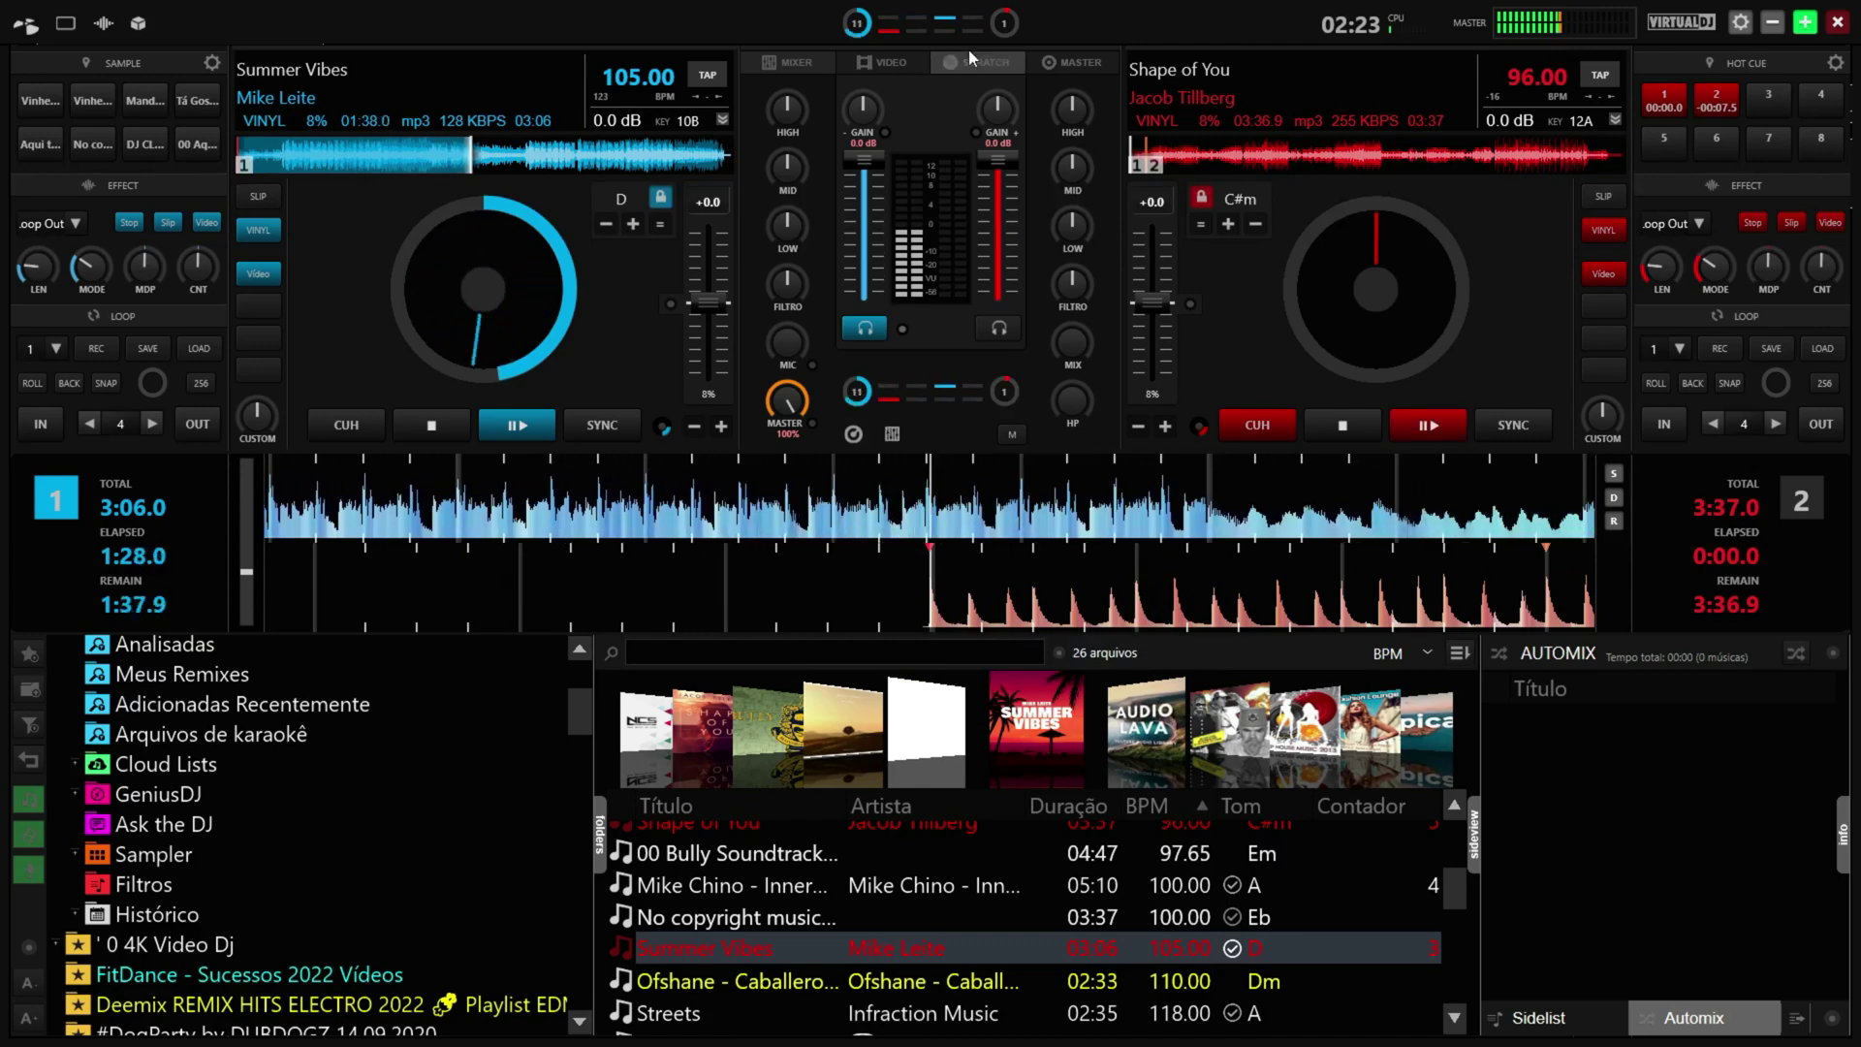
left_click(894, 433)
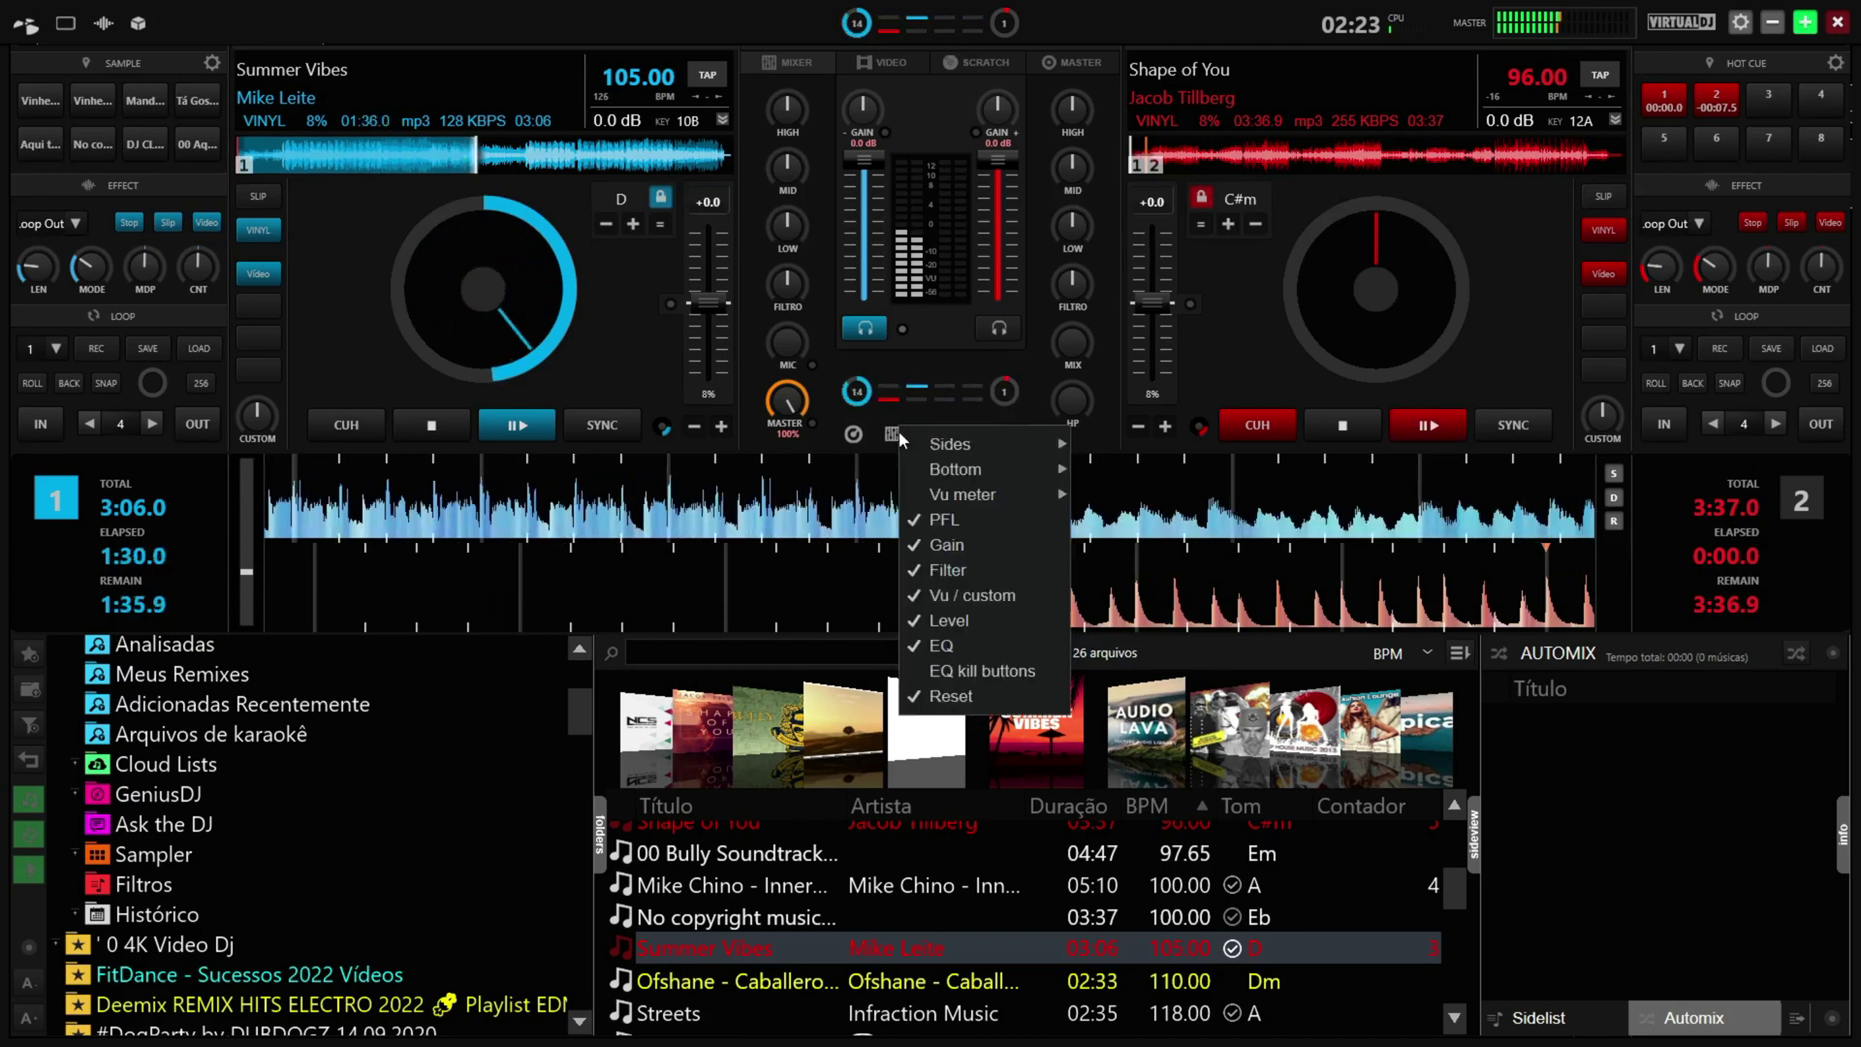
mouse_move(981, 479)
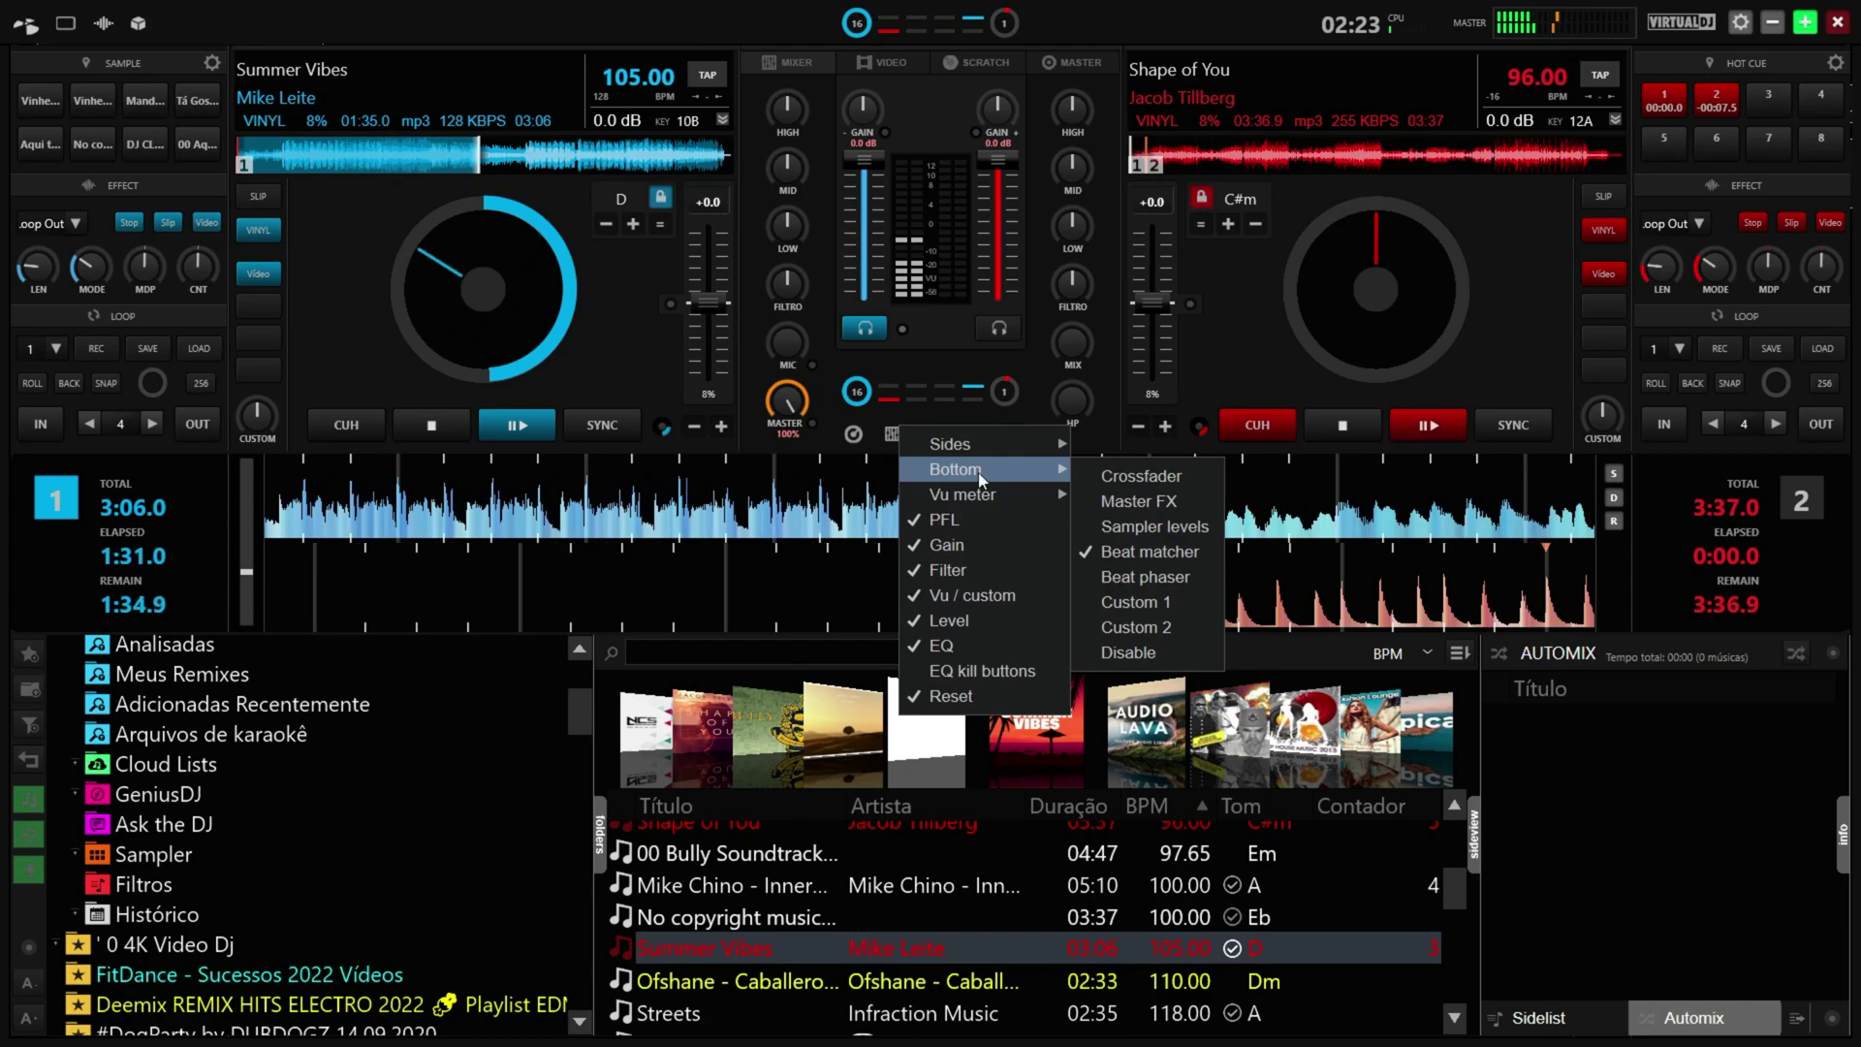
left_click(1144, 578)
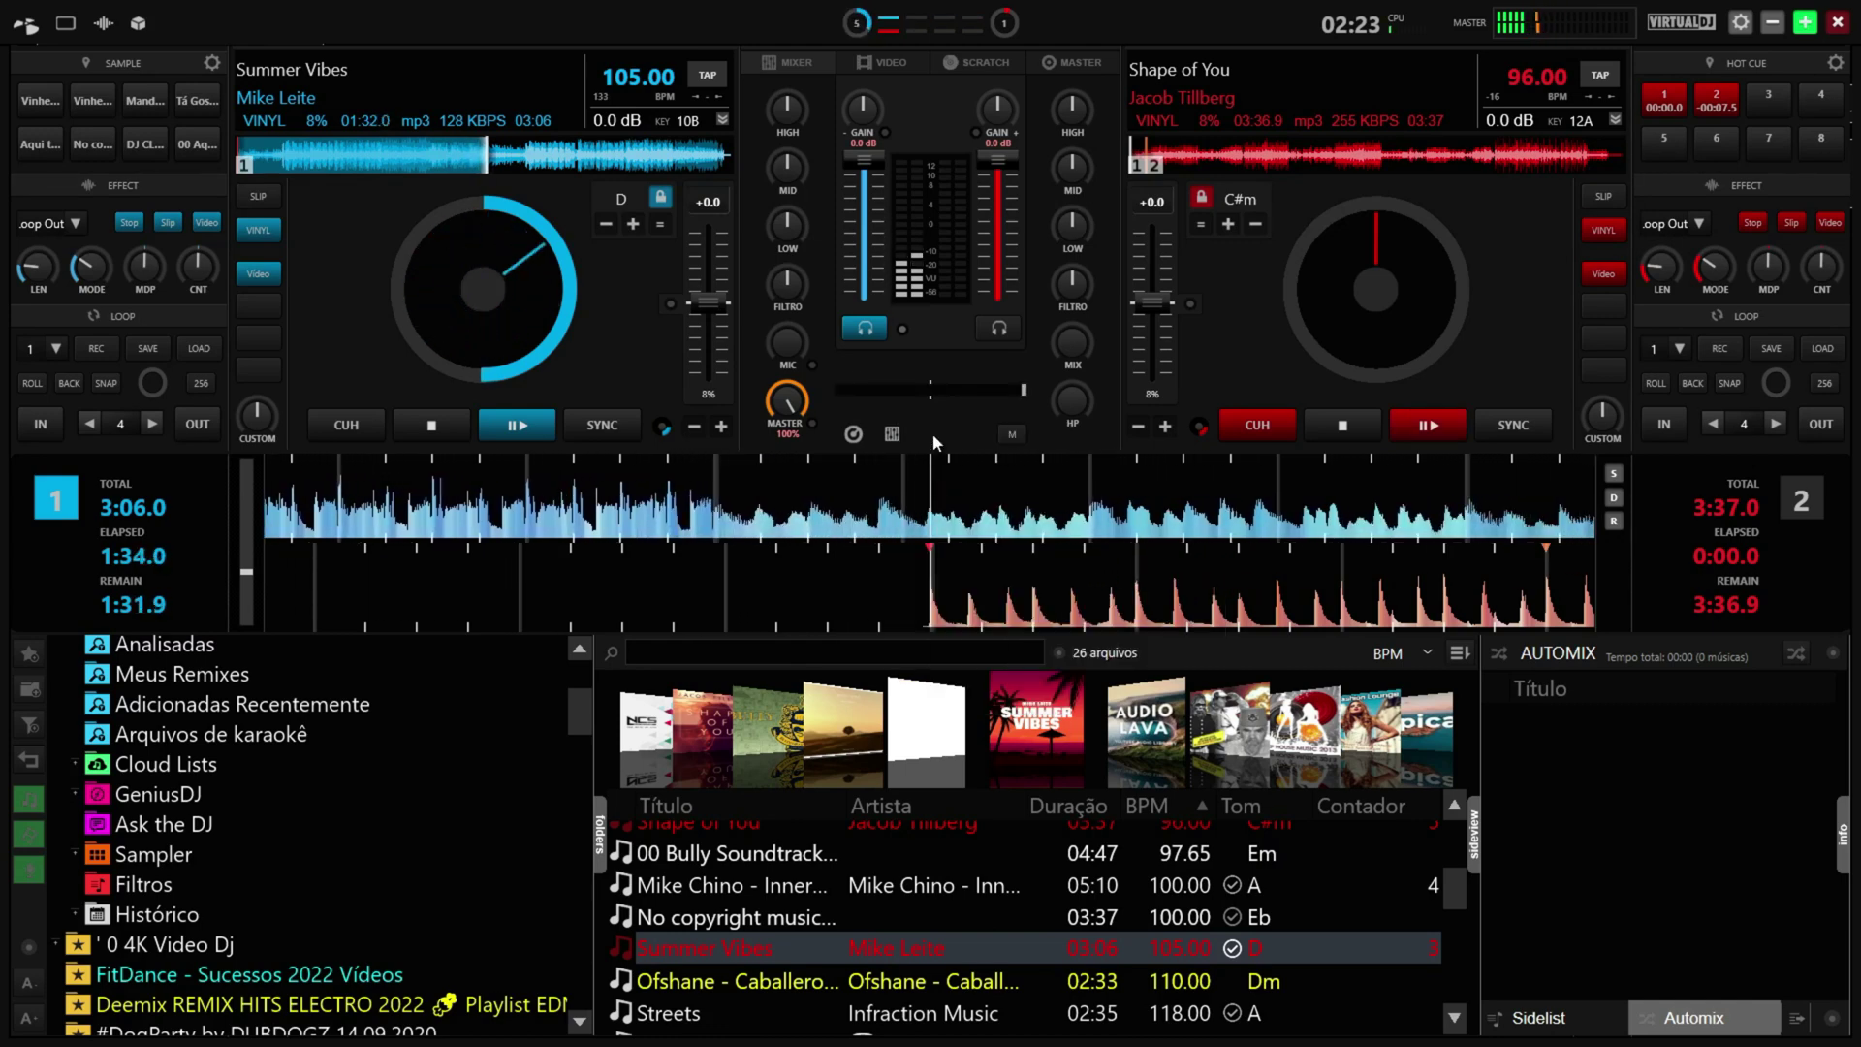
Set the mixer's Bottom section back to Crossfader
left_click(892, 433)
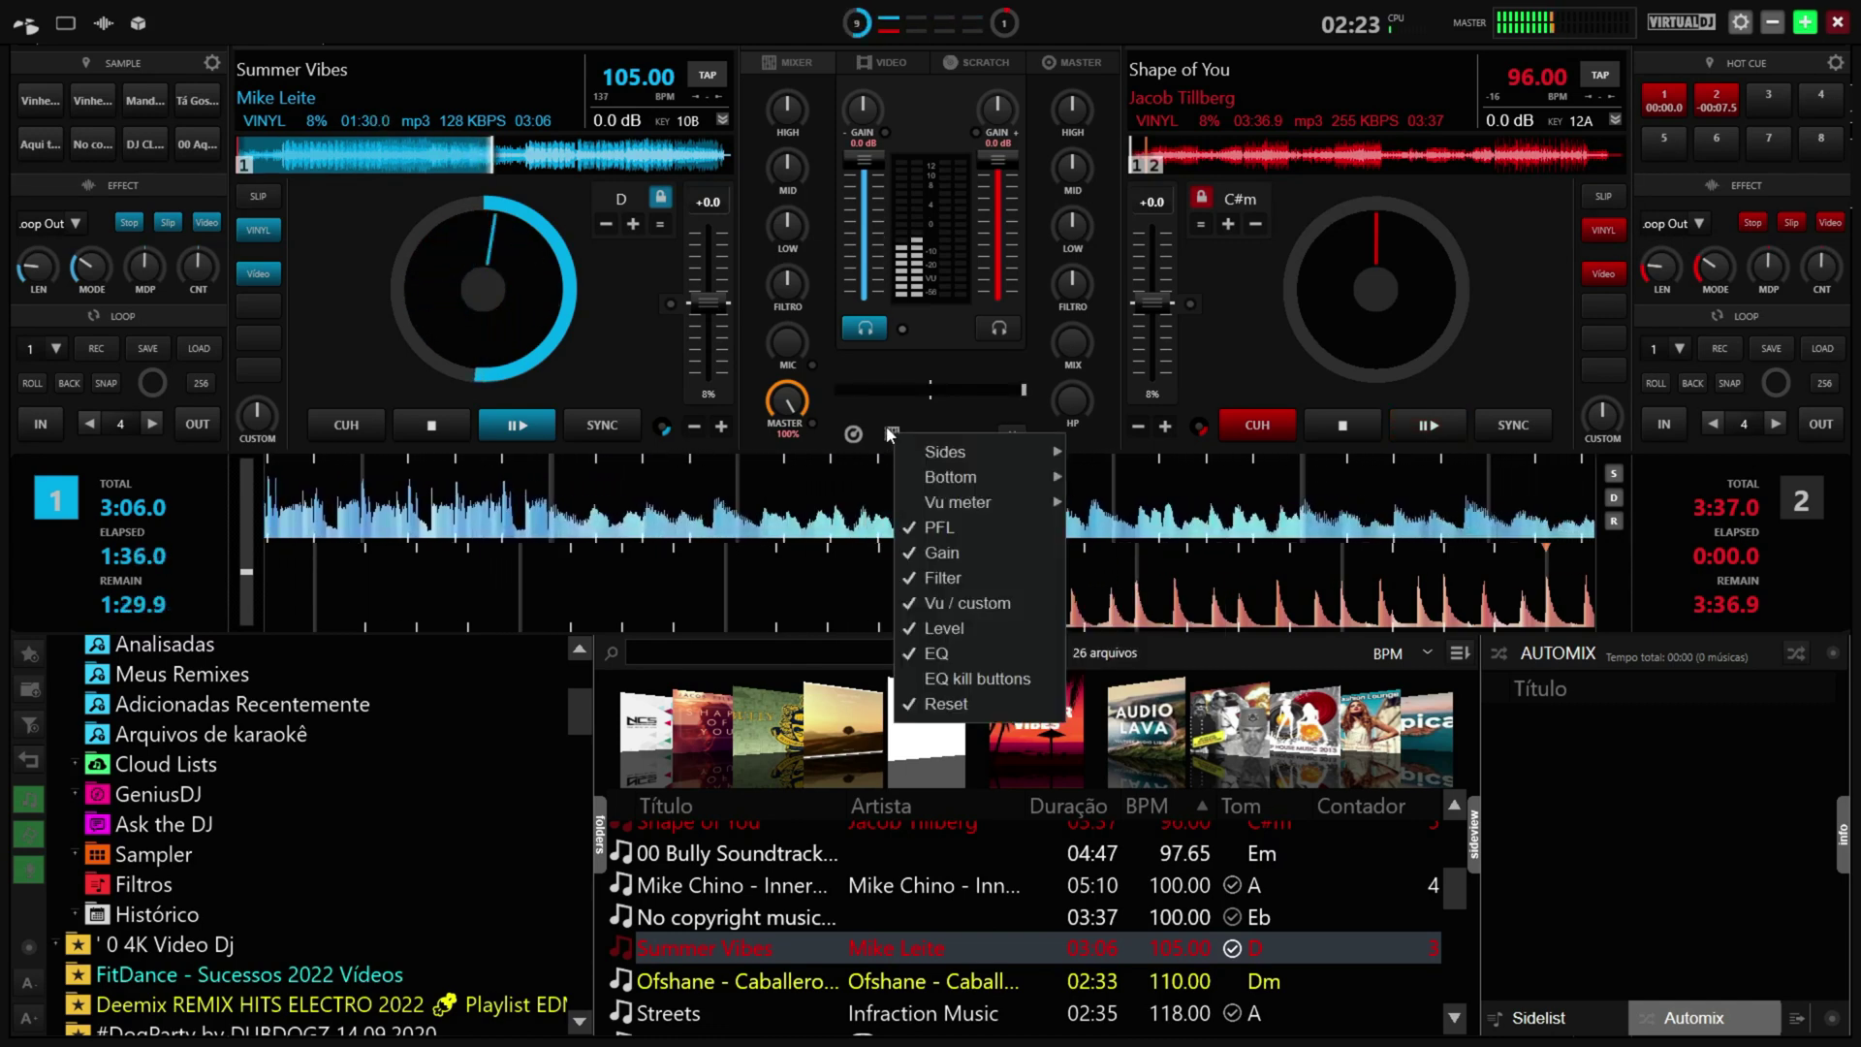
mouse_move(945, 477)
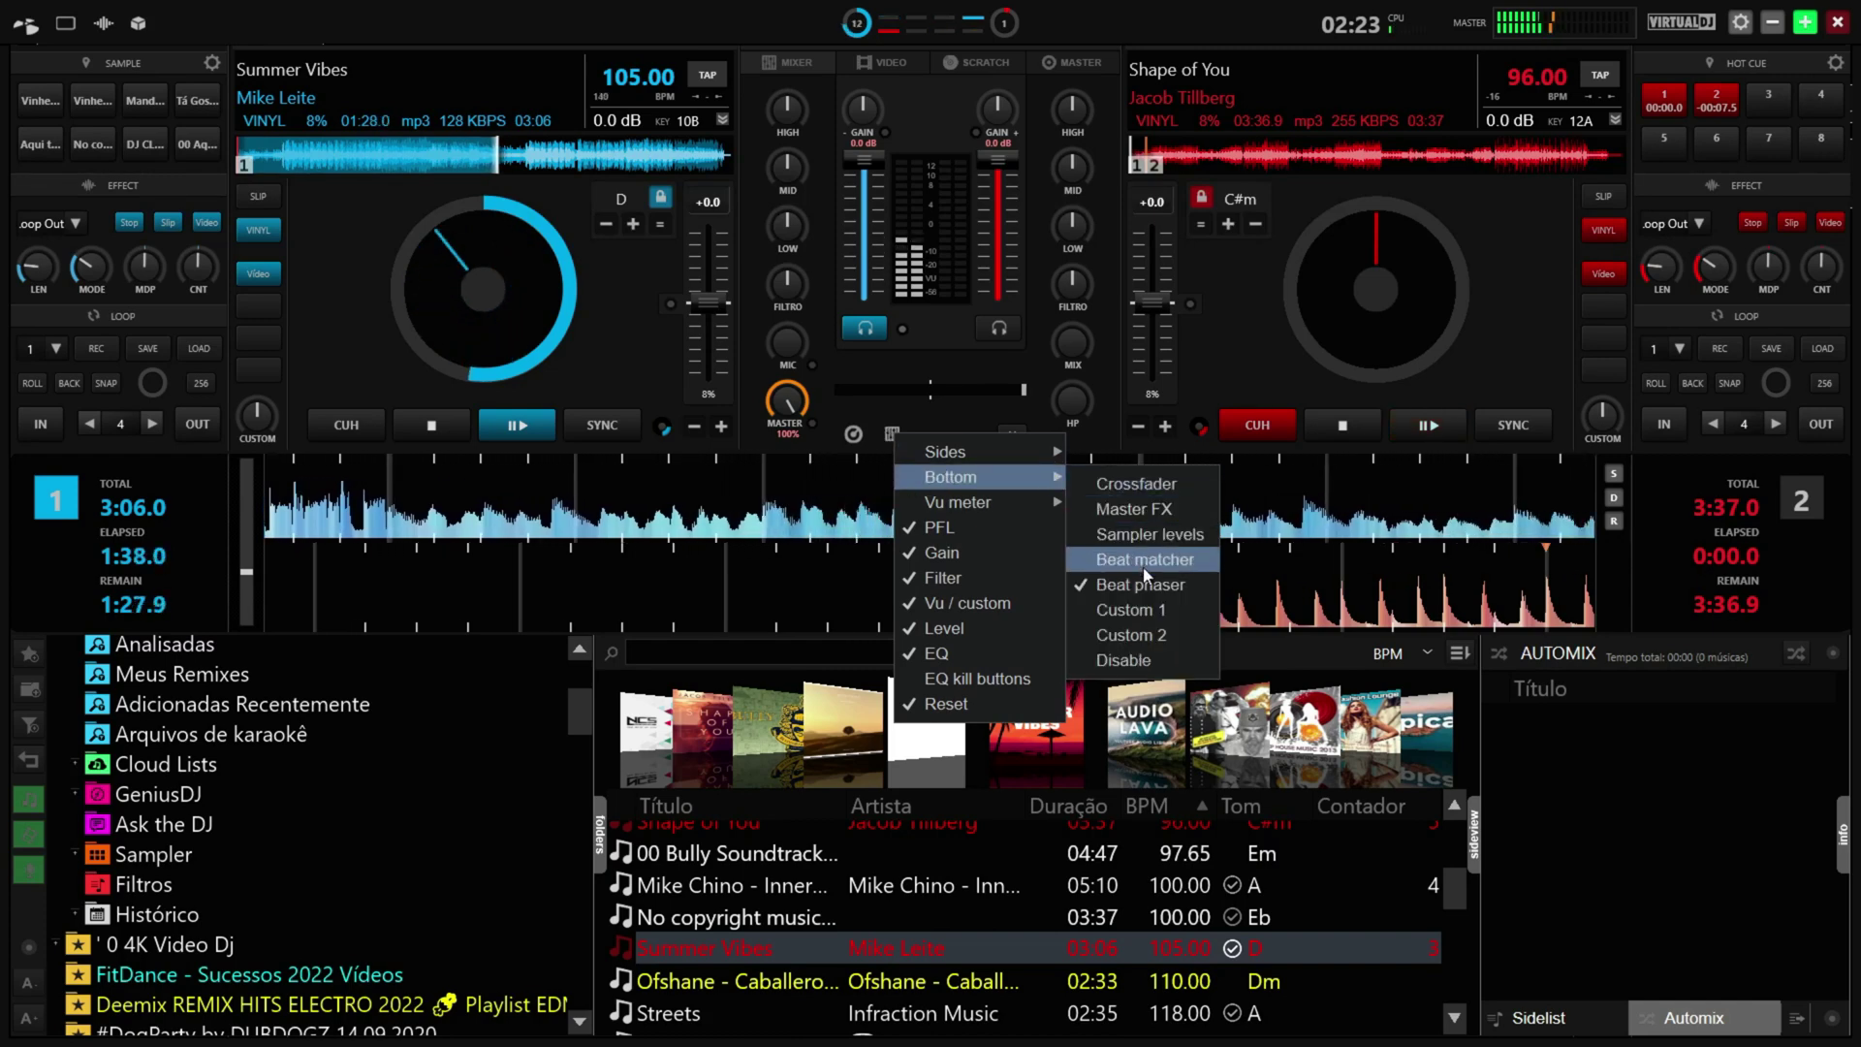
left_click(1138, 484)
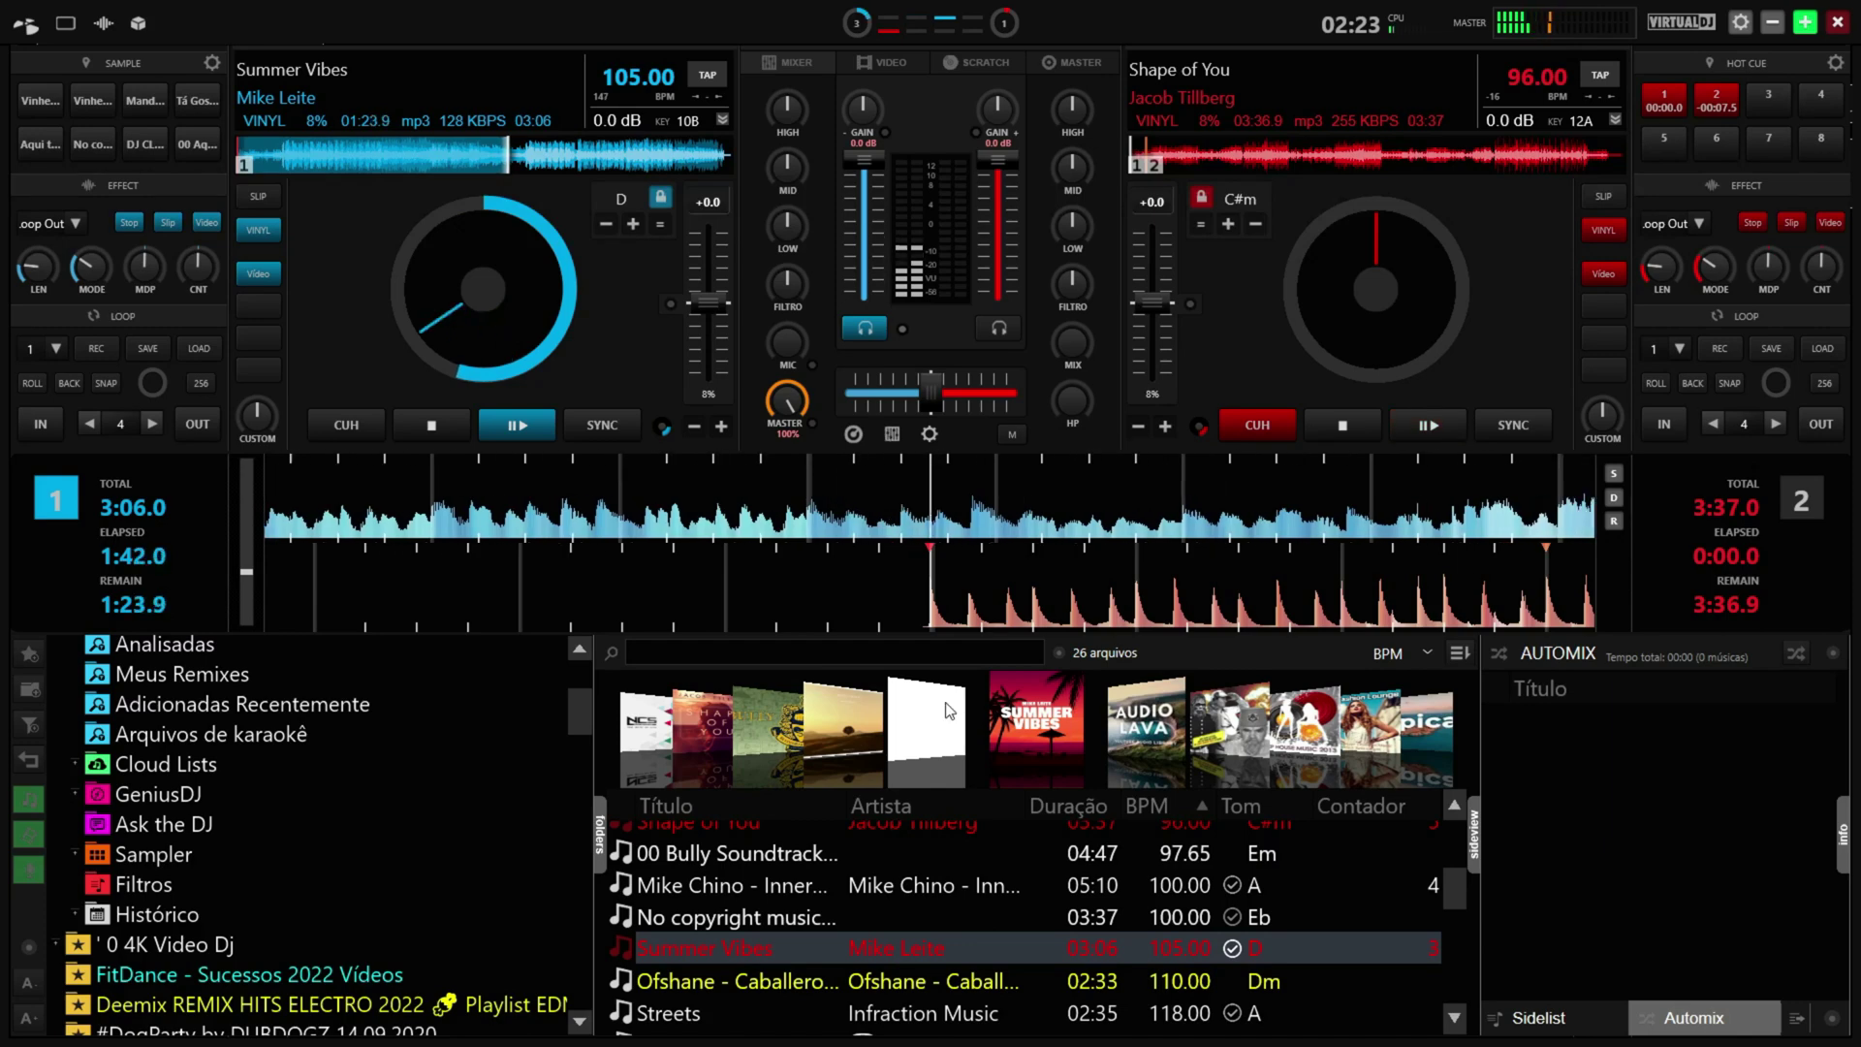
Load the track Ofshane - Caballero (No Copyright Music) into deck 2, and choose the Ducking Echo effect for both decks
left_click_drag(829, 982, 1438, 346)
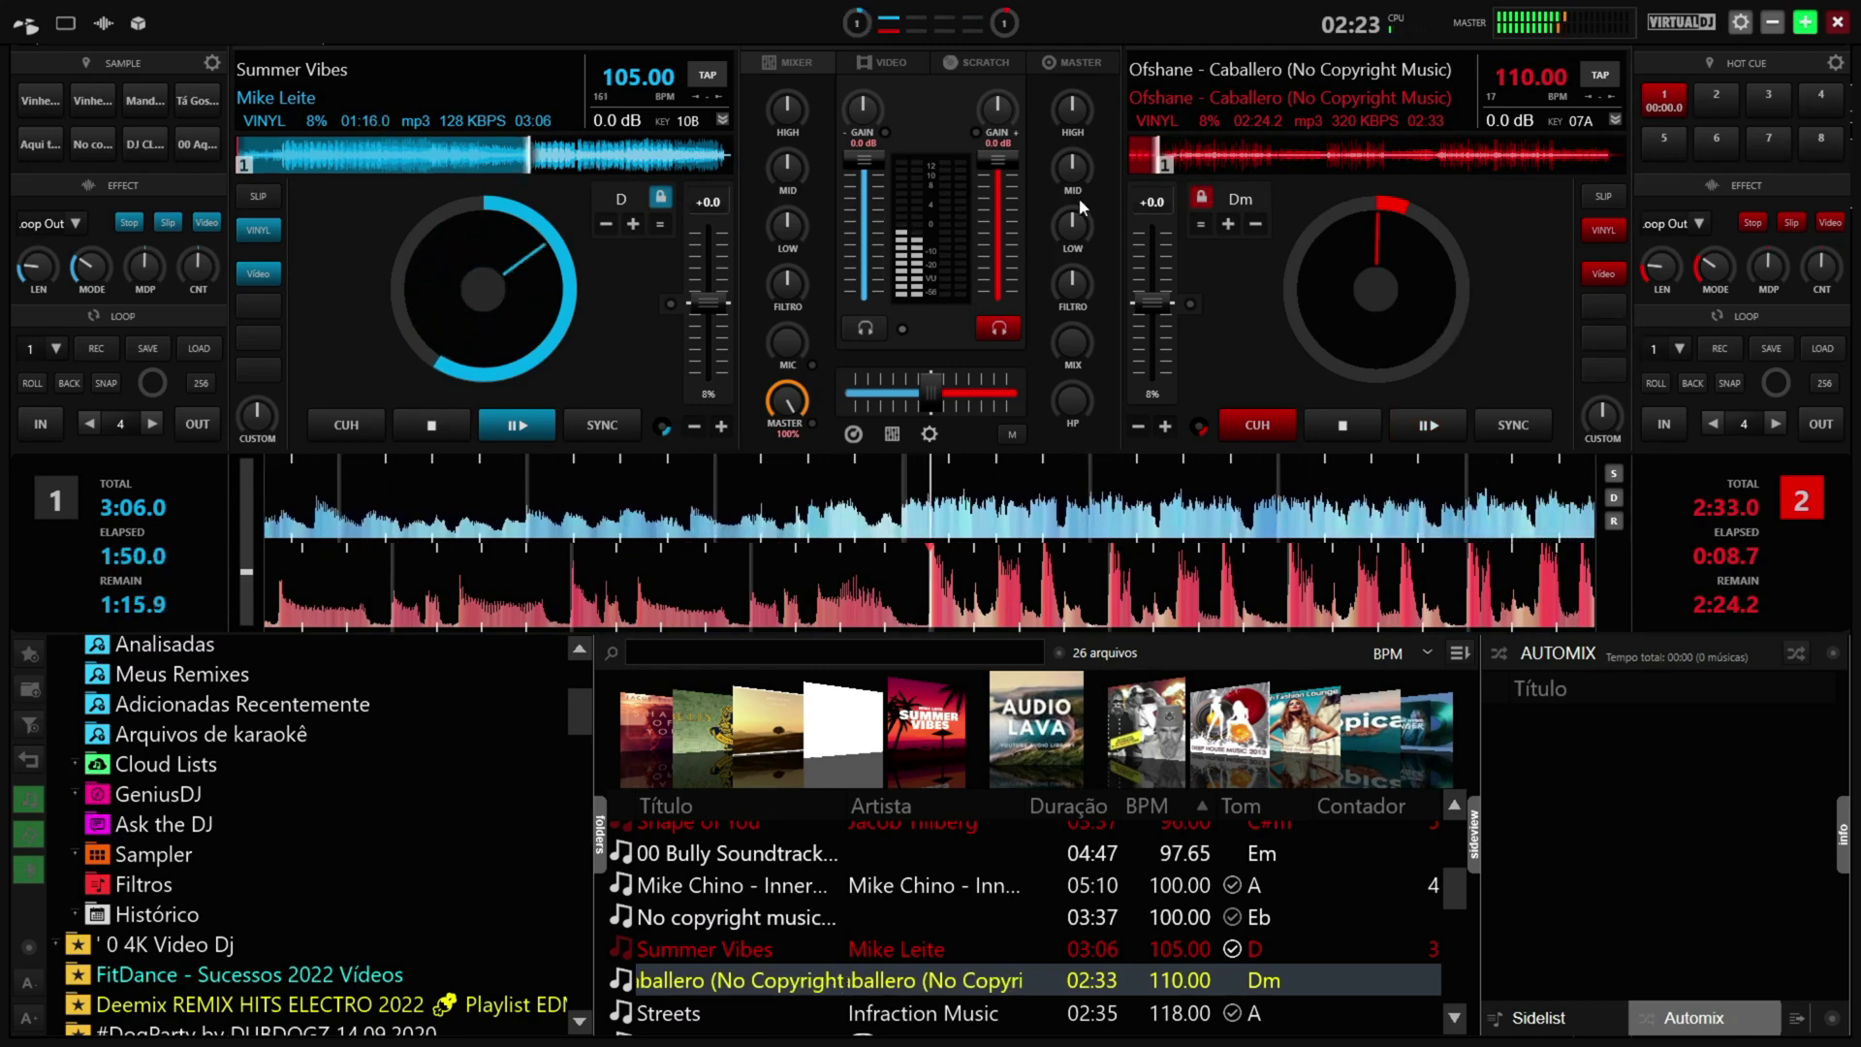
left_click(41, 225)
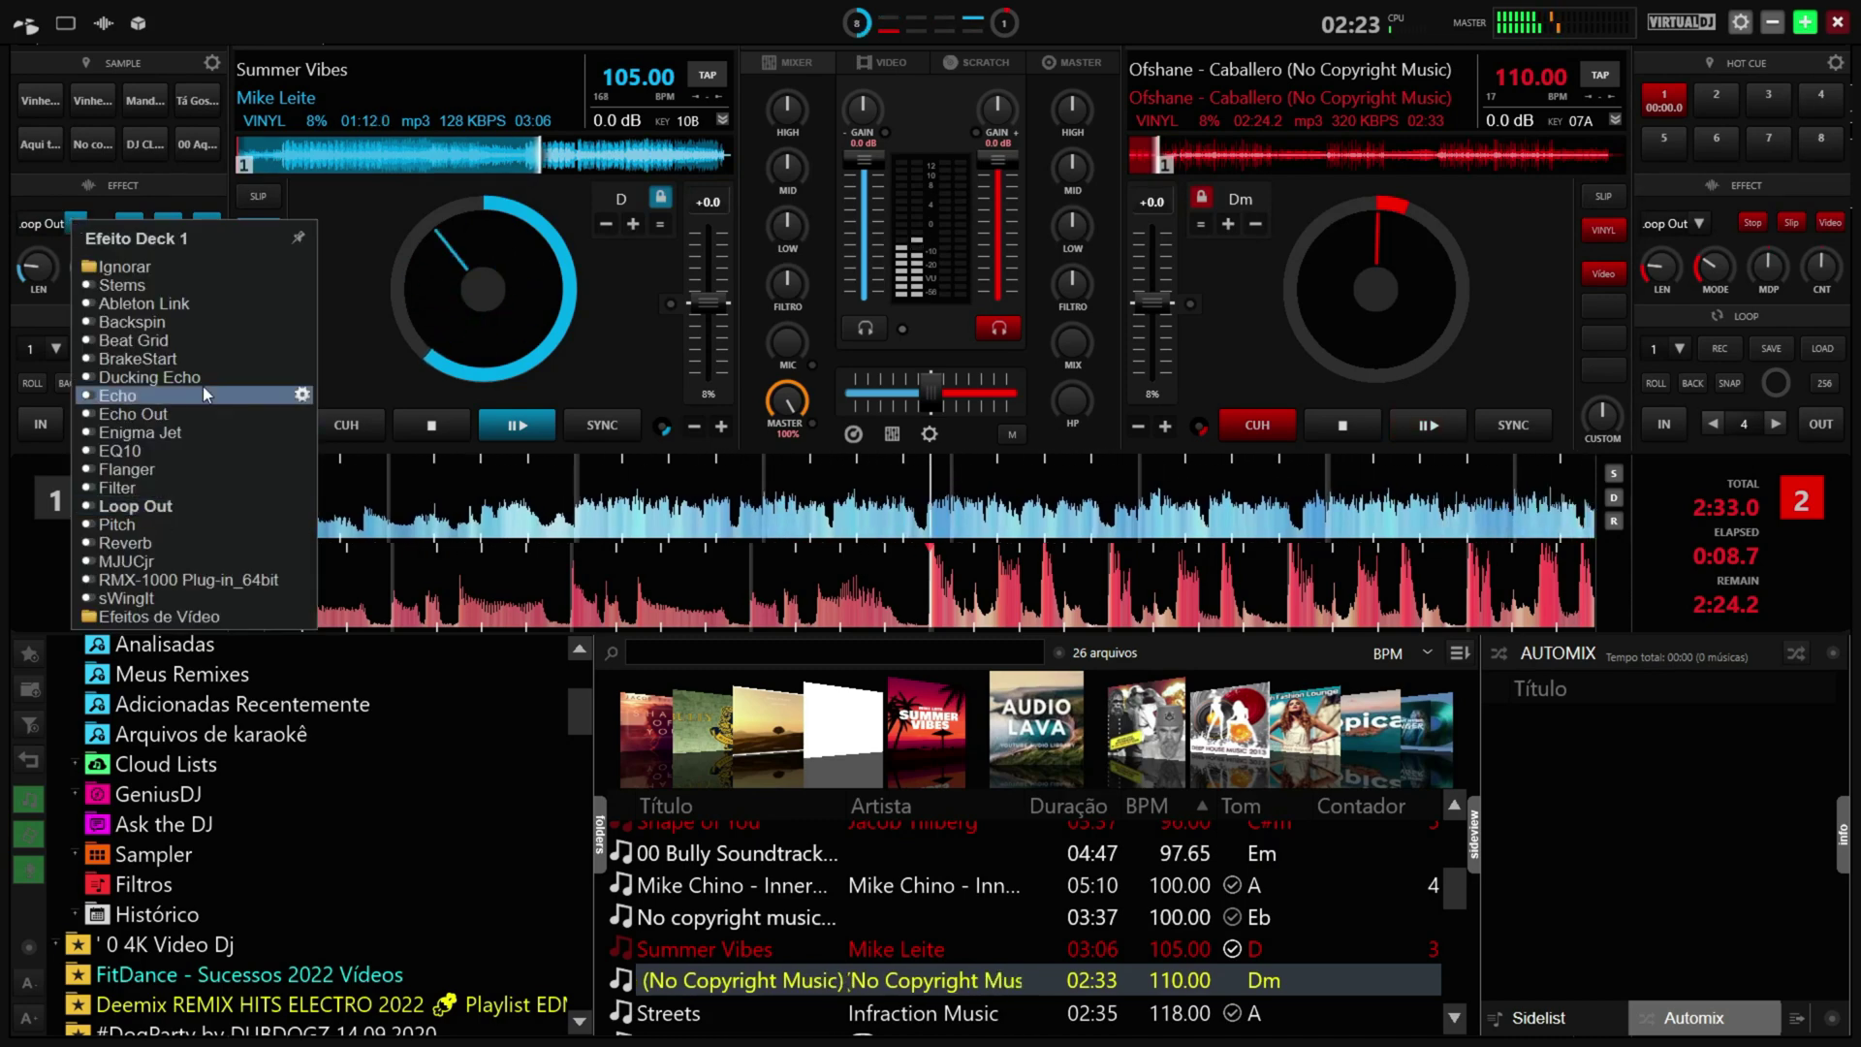
left_click(159, 376)
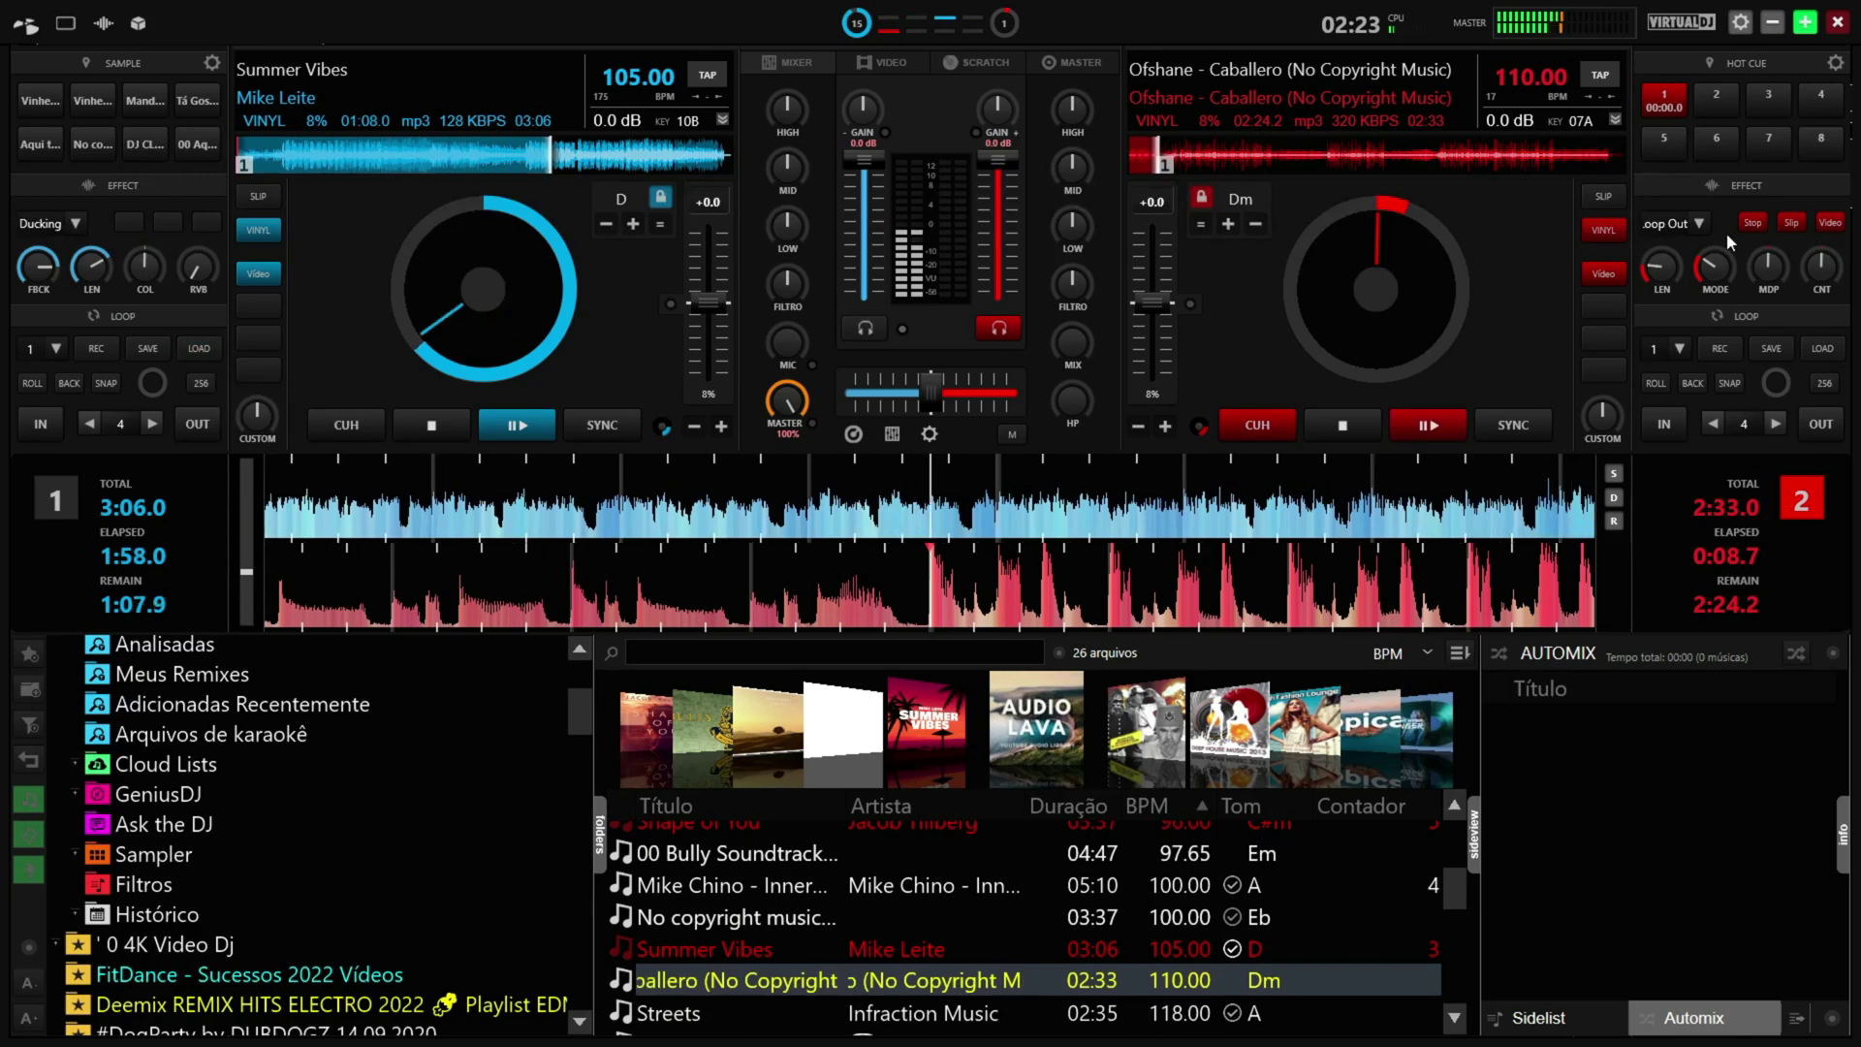
left_click(1704, 221)
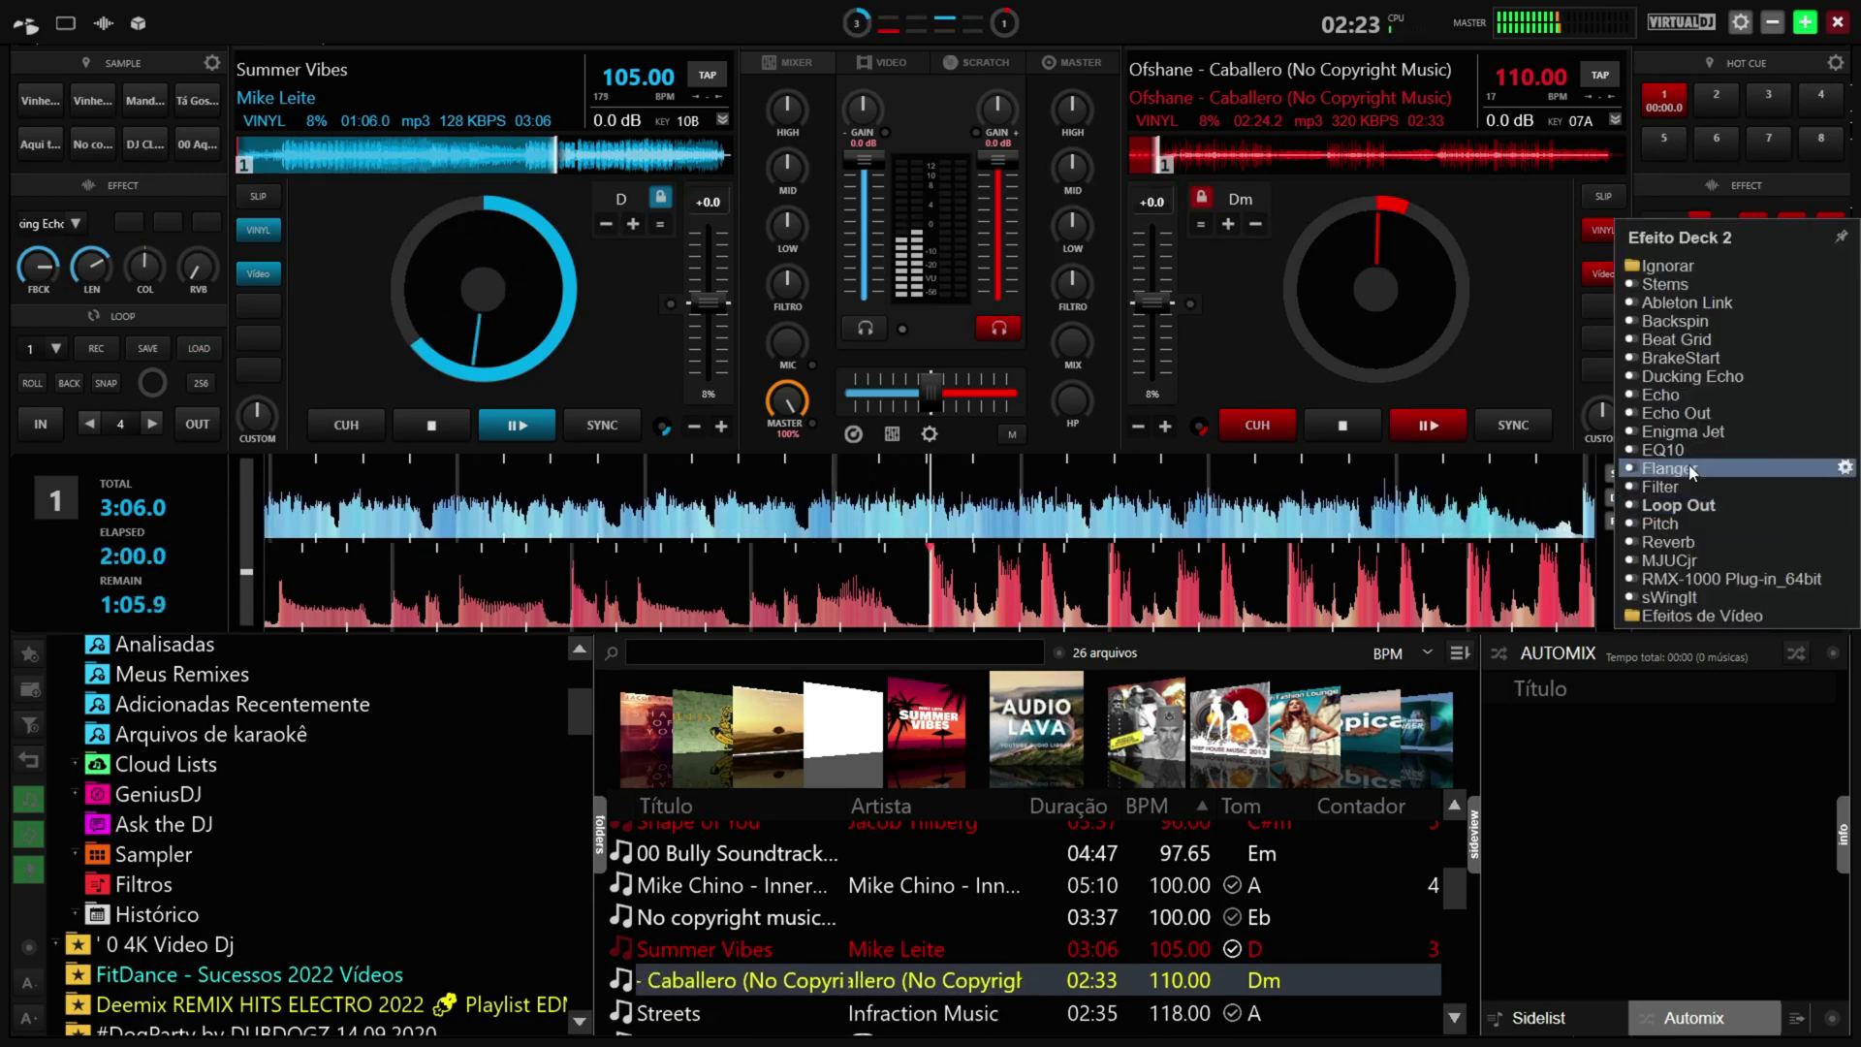
left_click(1638, 376)
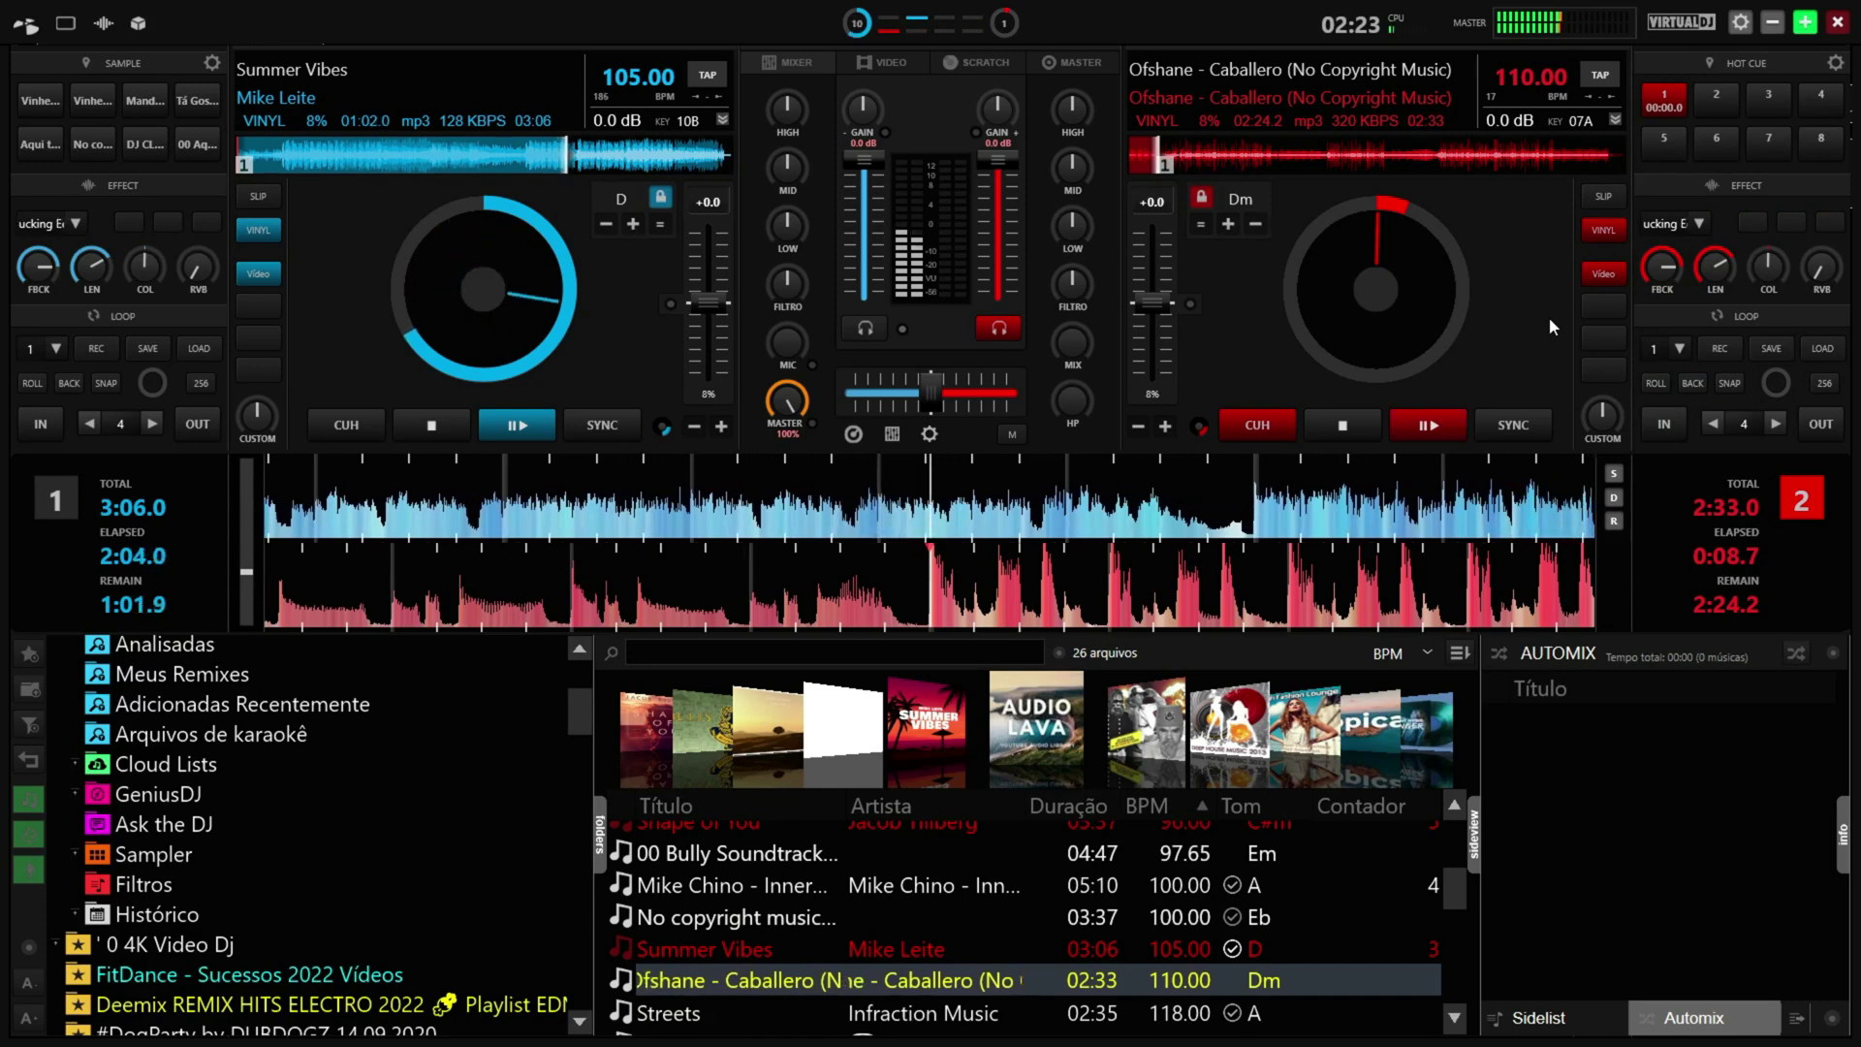
Set the crossfader curve to Smooth
left_click(928, 436)
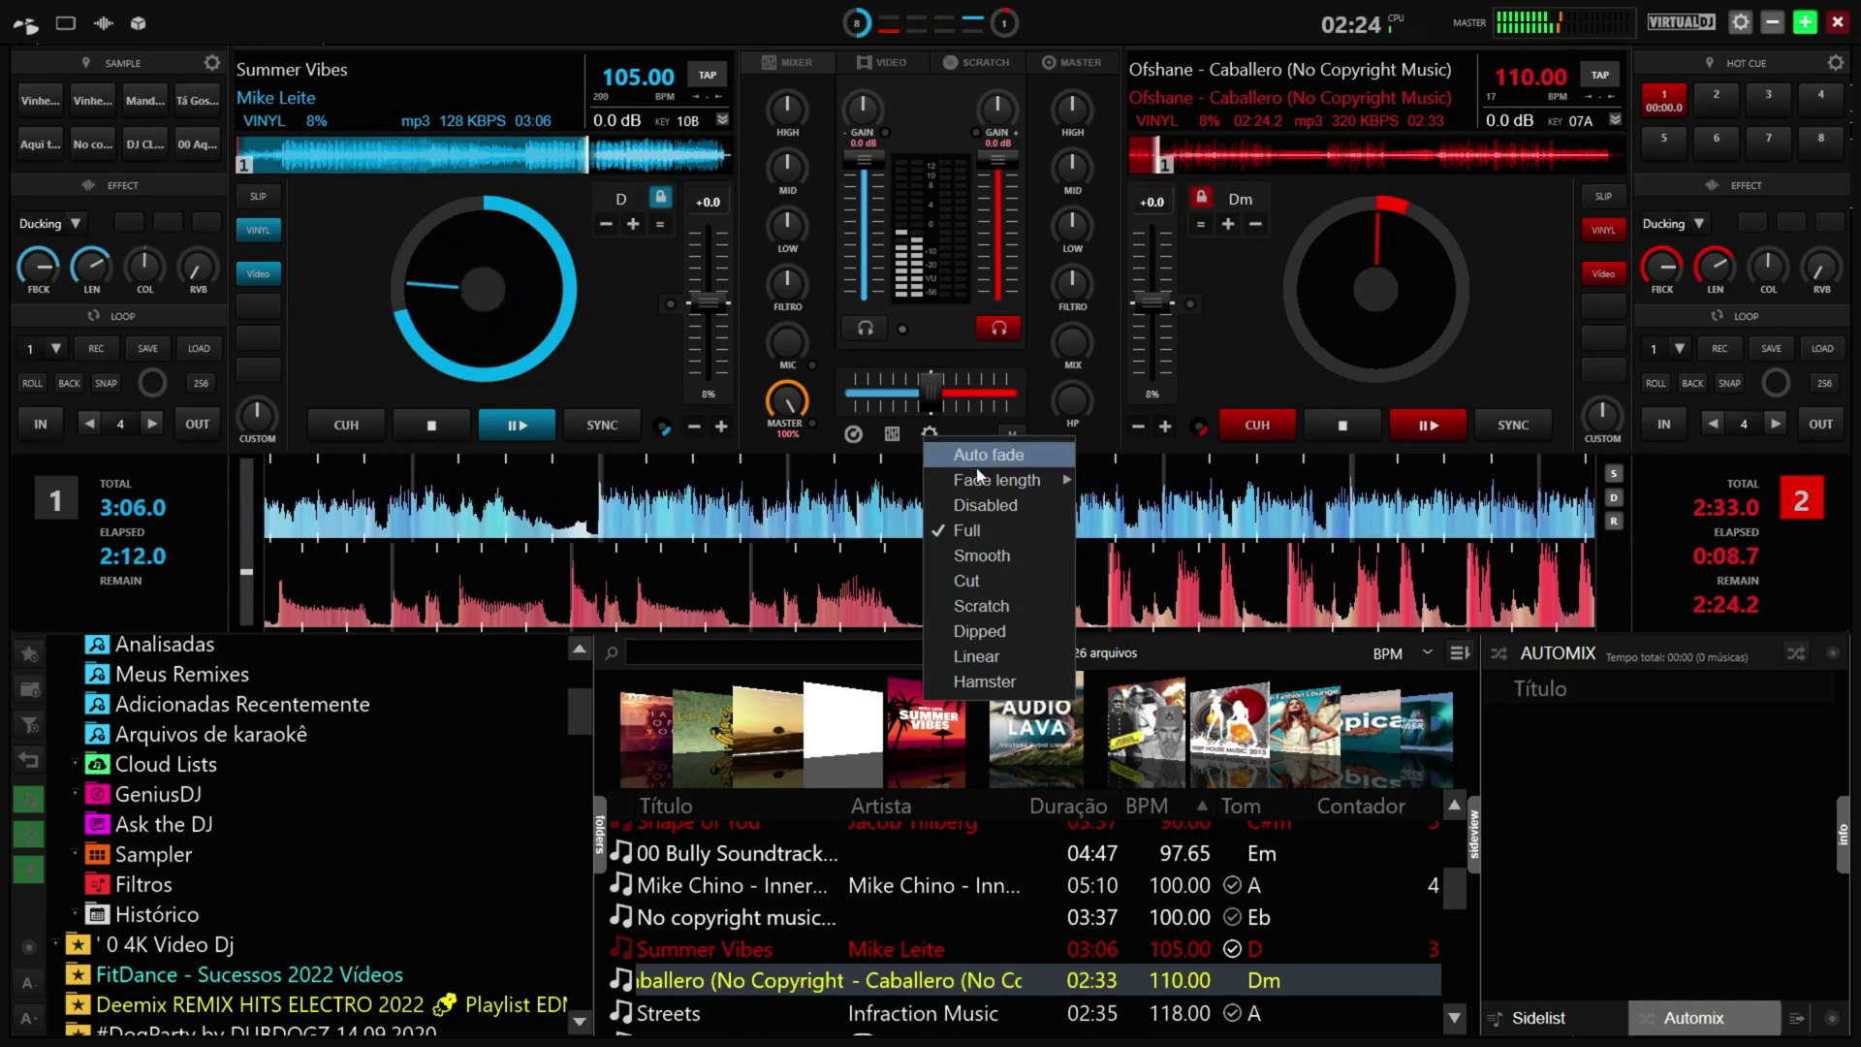
mouse_move(977, 475)
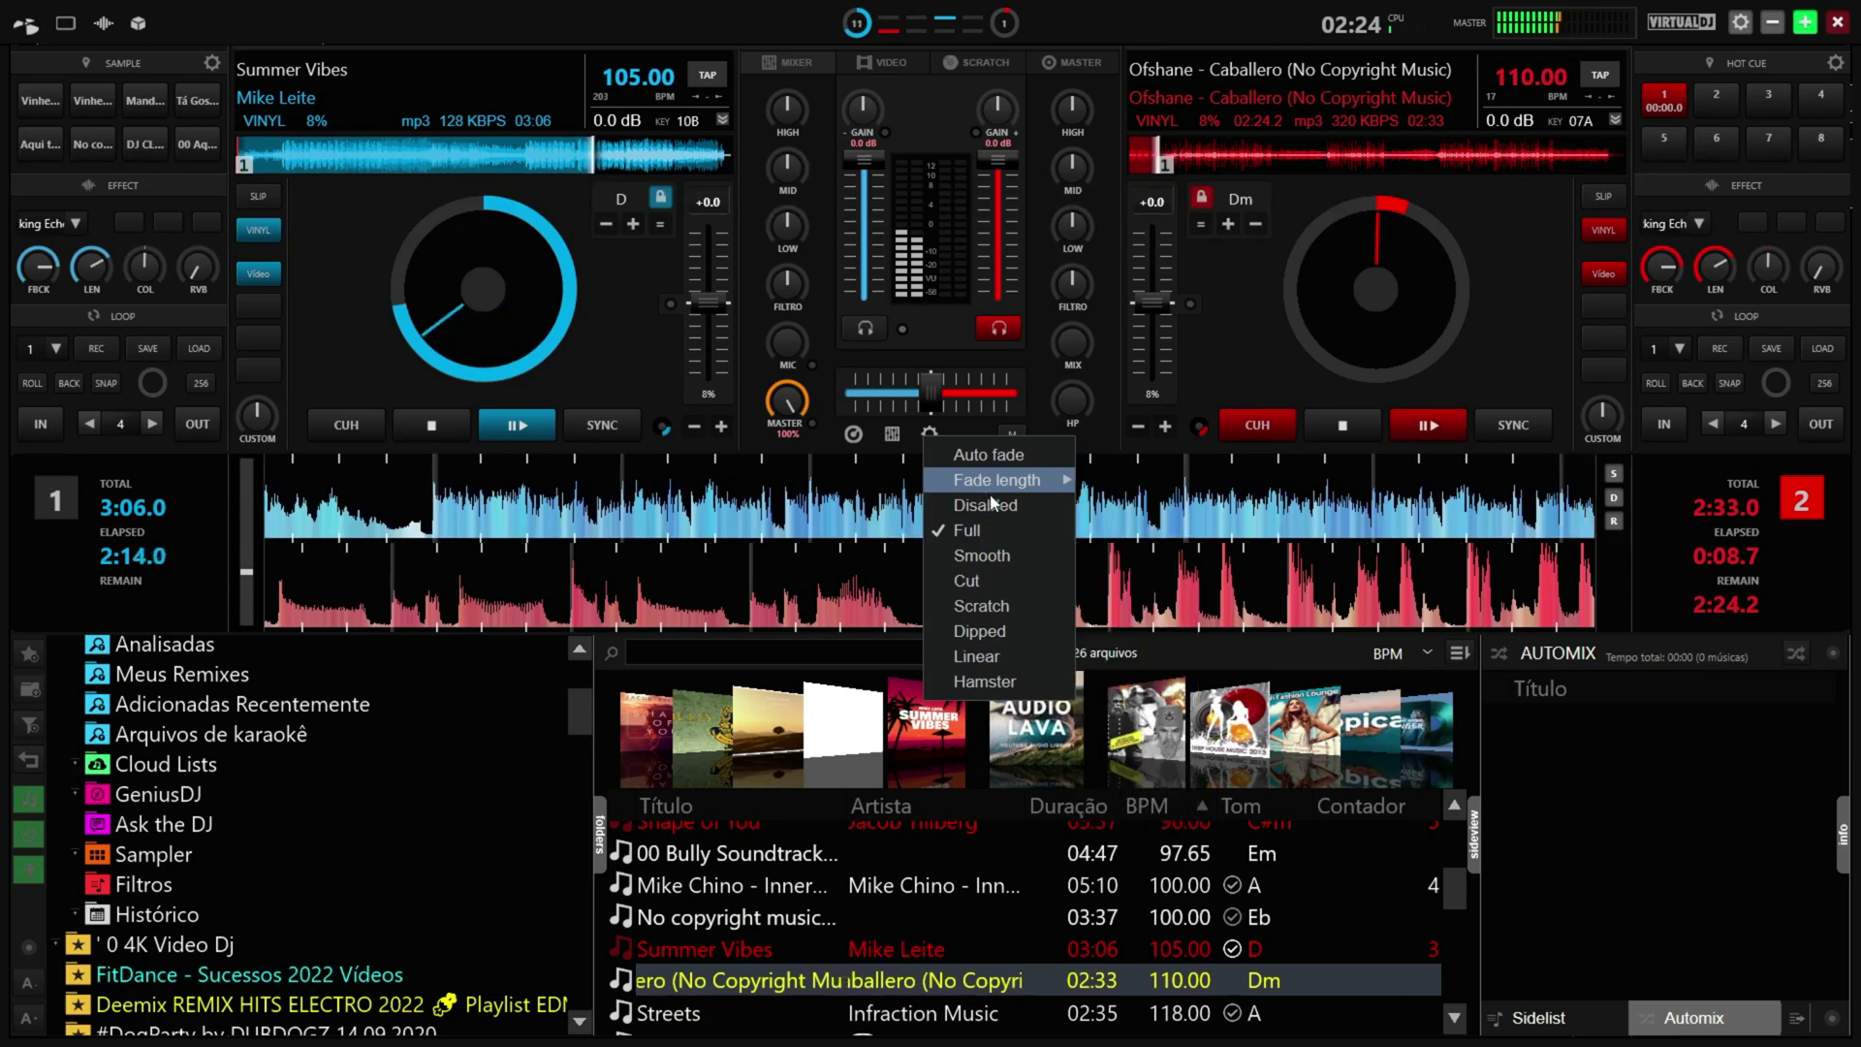
left_click(1002, 558)
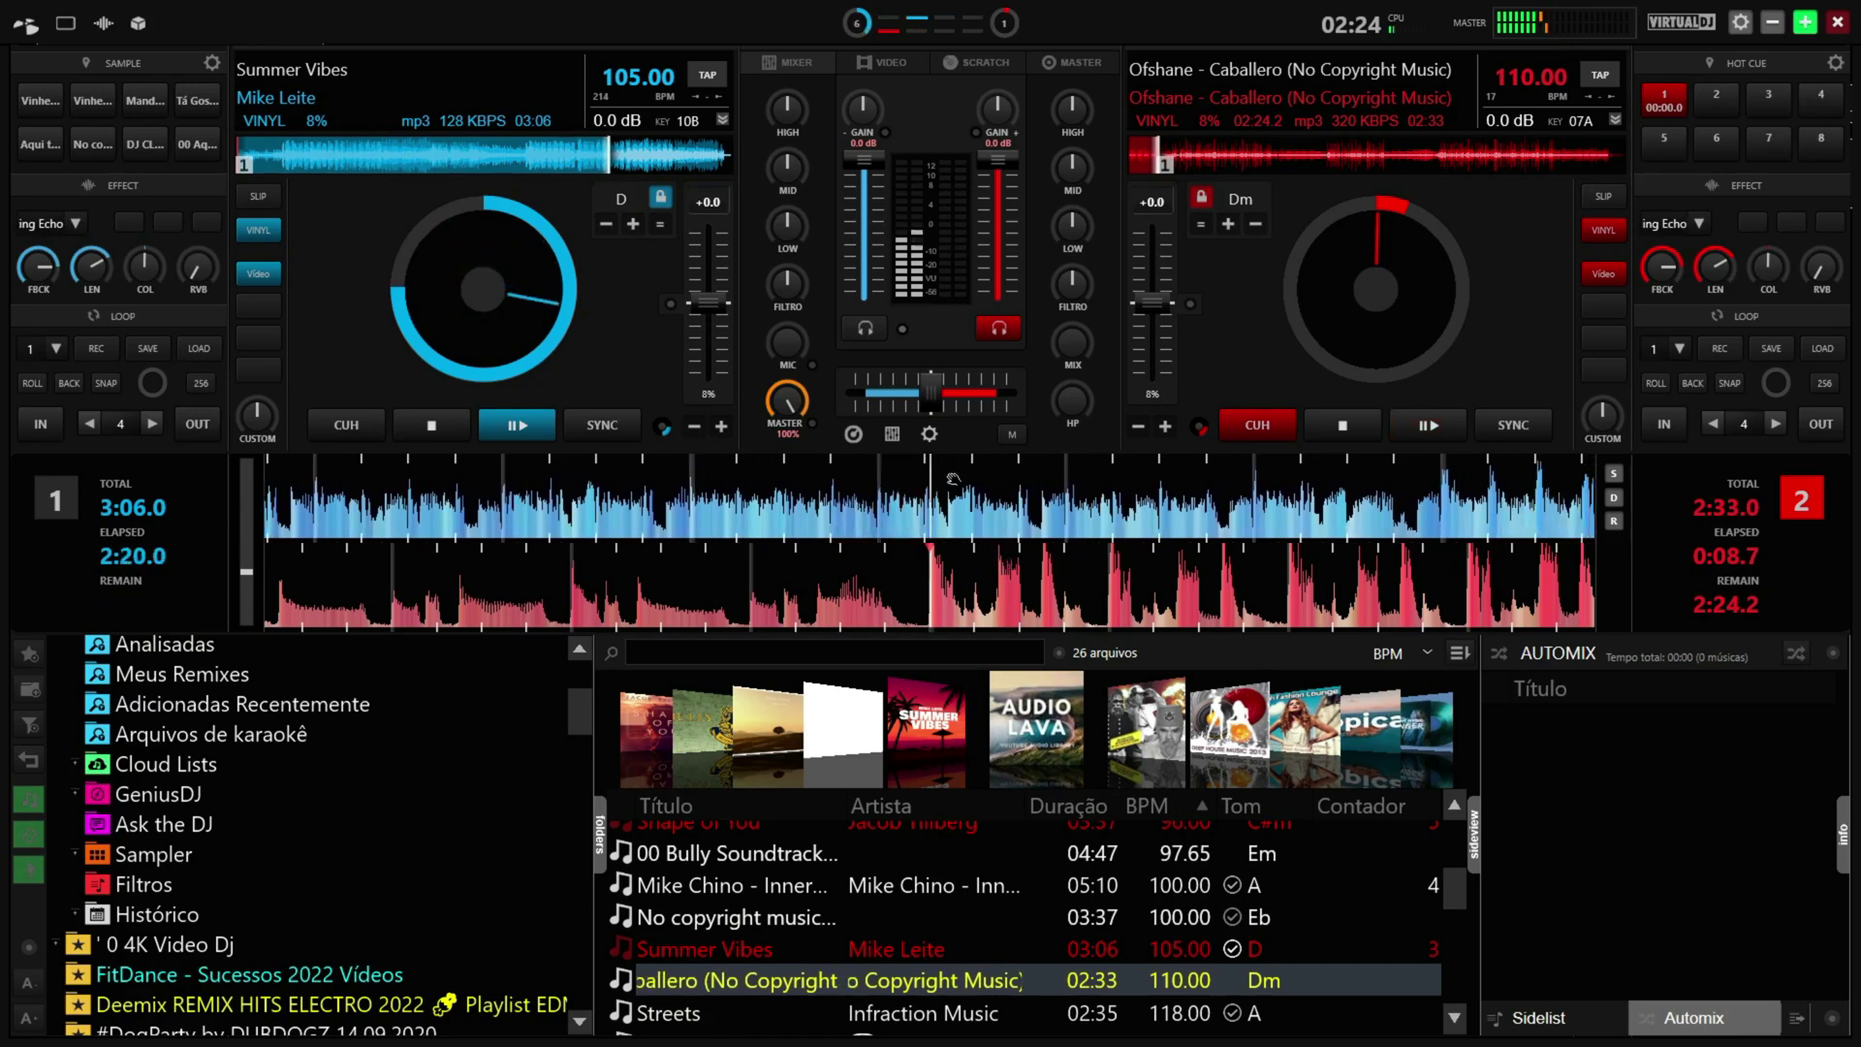
Compare the Full and Smooth crossfader curves, and leave the curve set to Full
left_click(928, 434)
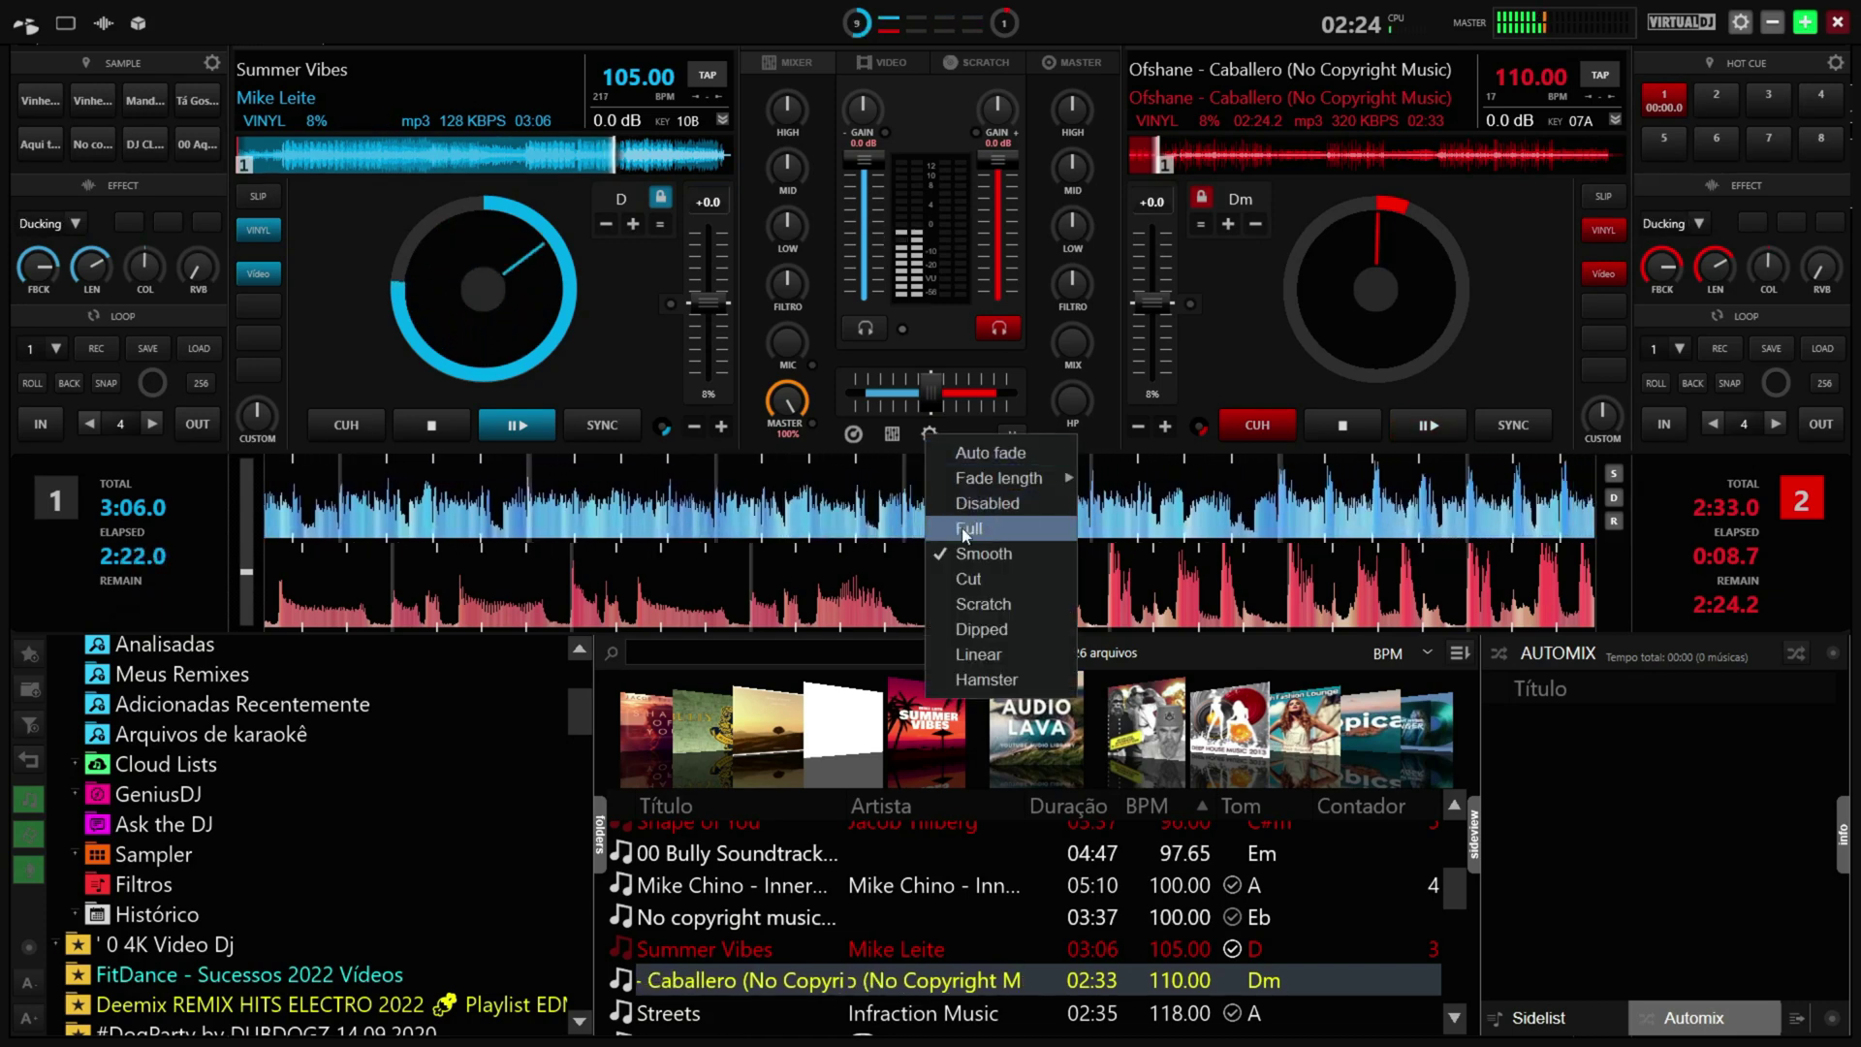
left_click(969, 528)
left_click(933, 435)
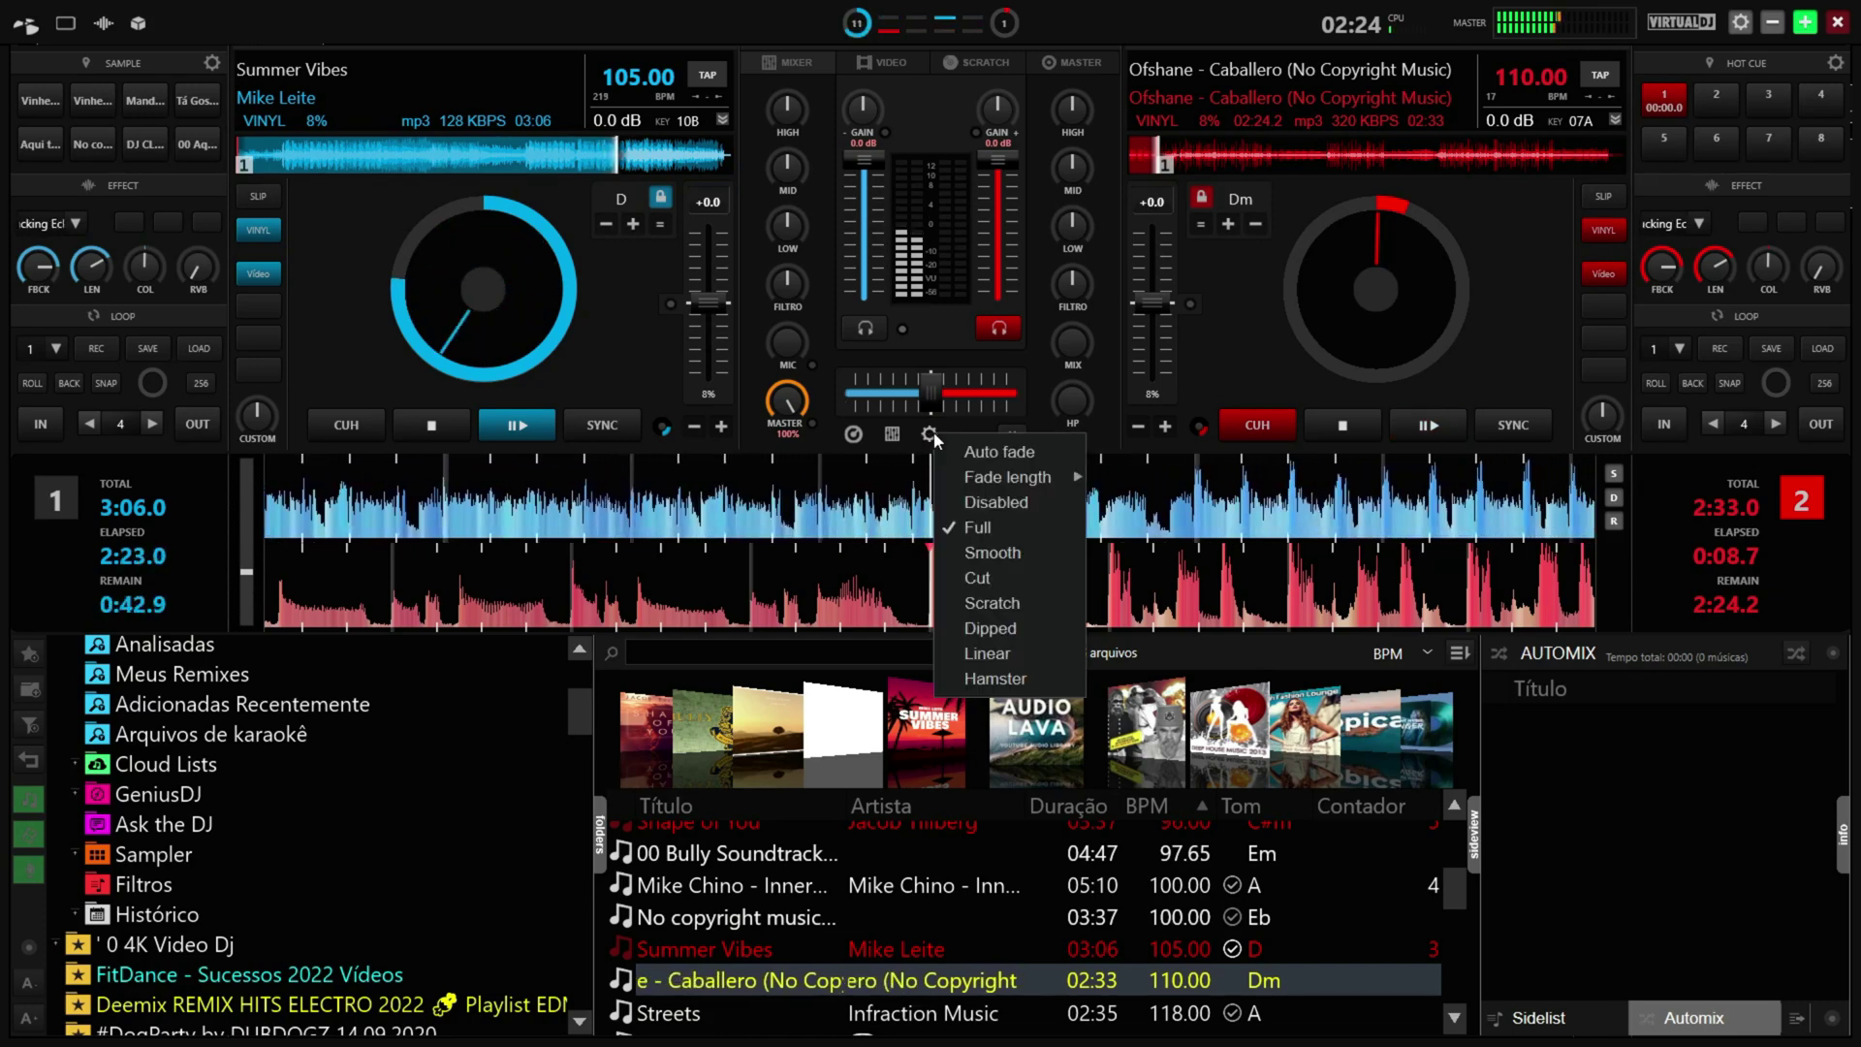
left_click(960, 549)
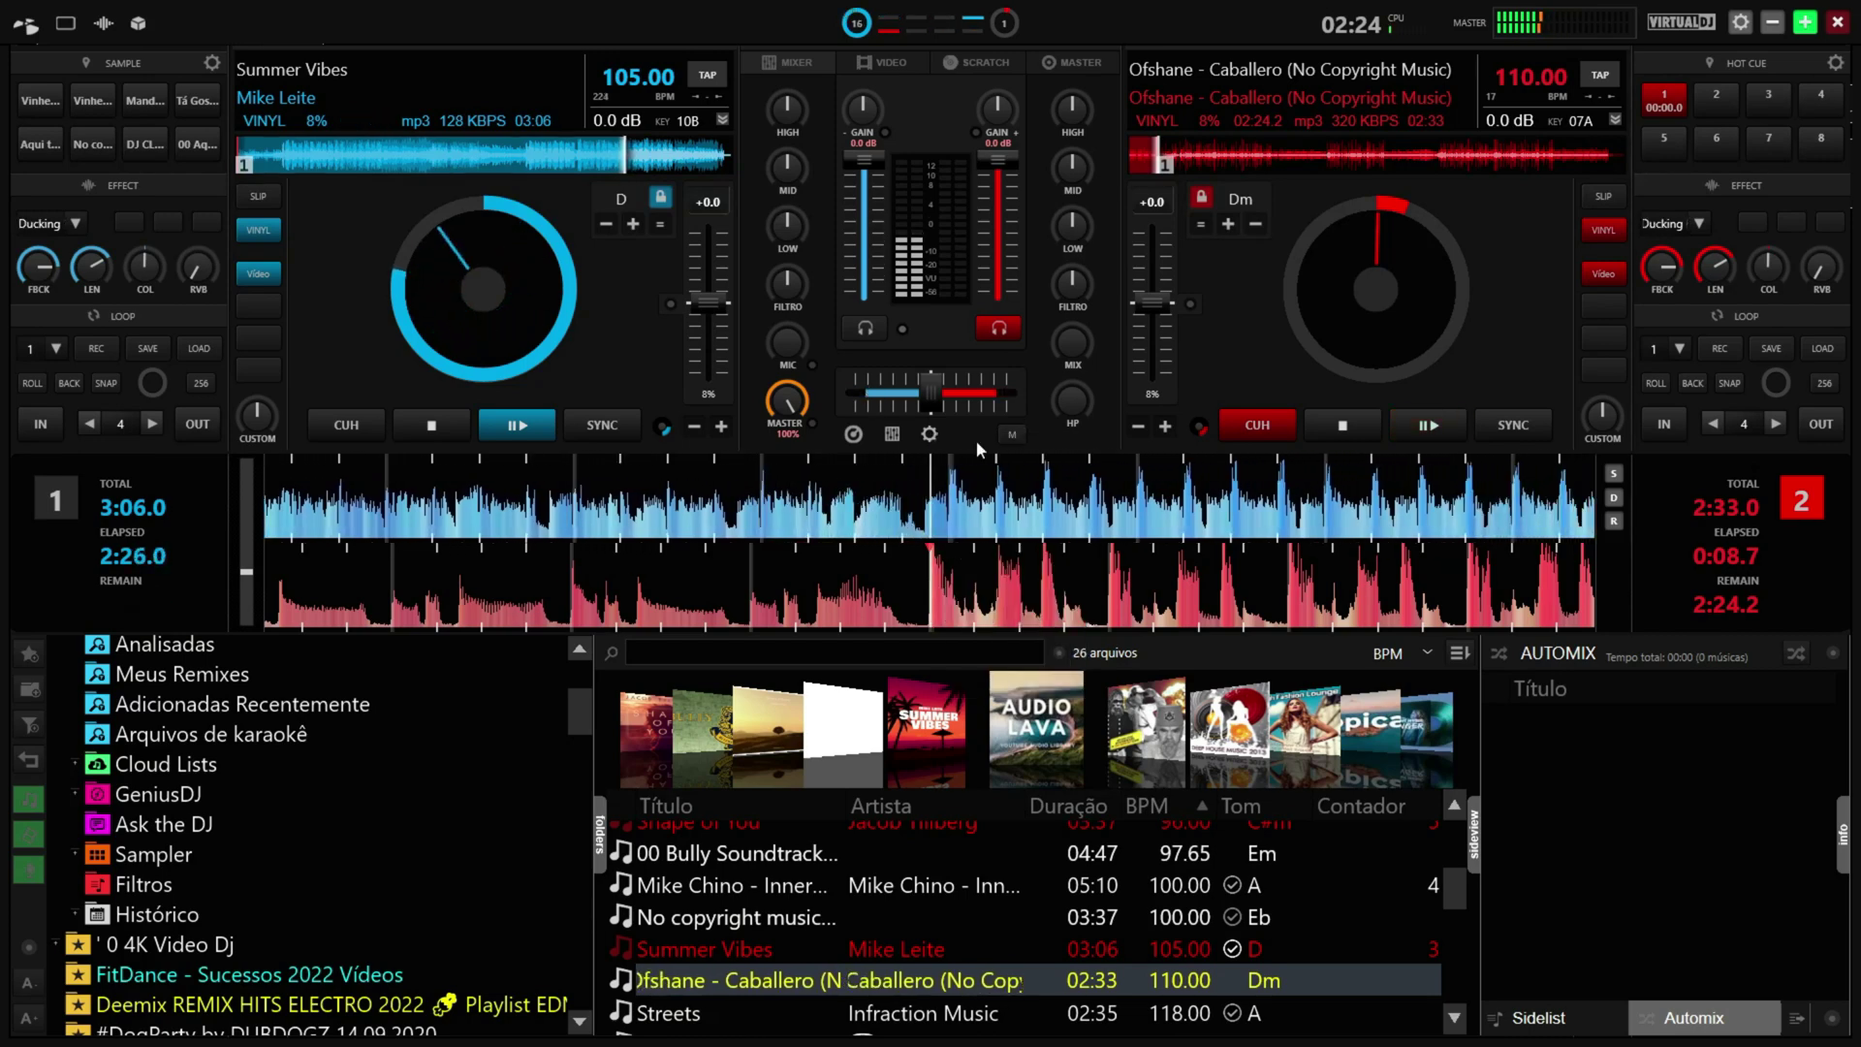
left_click(931, 436)
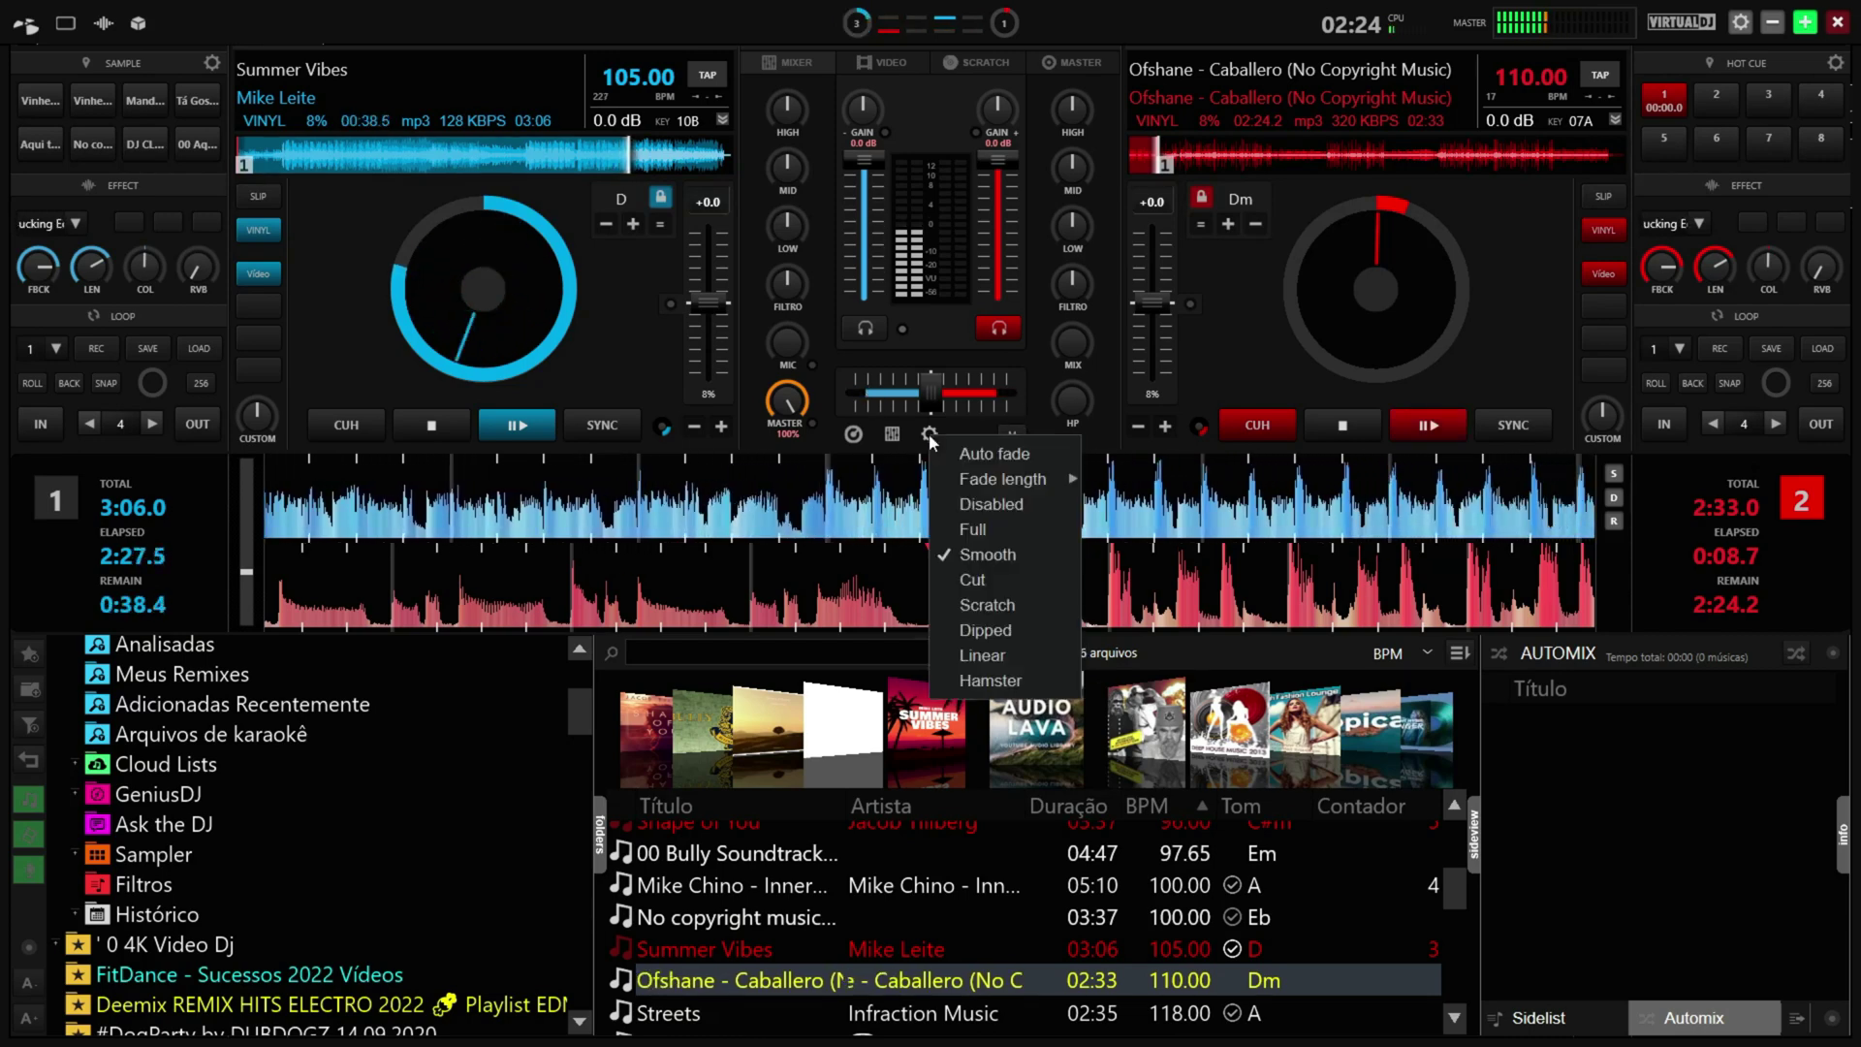
left_click(981, 540)
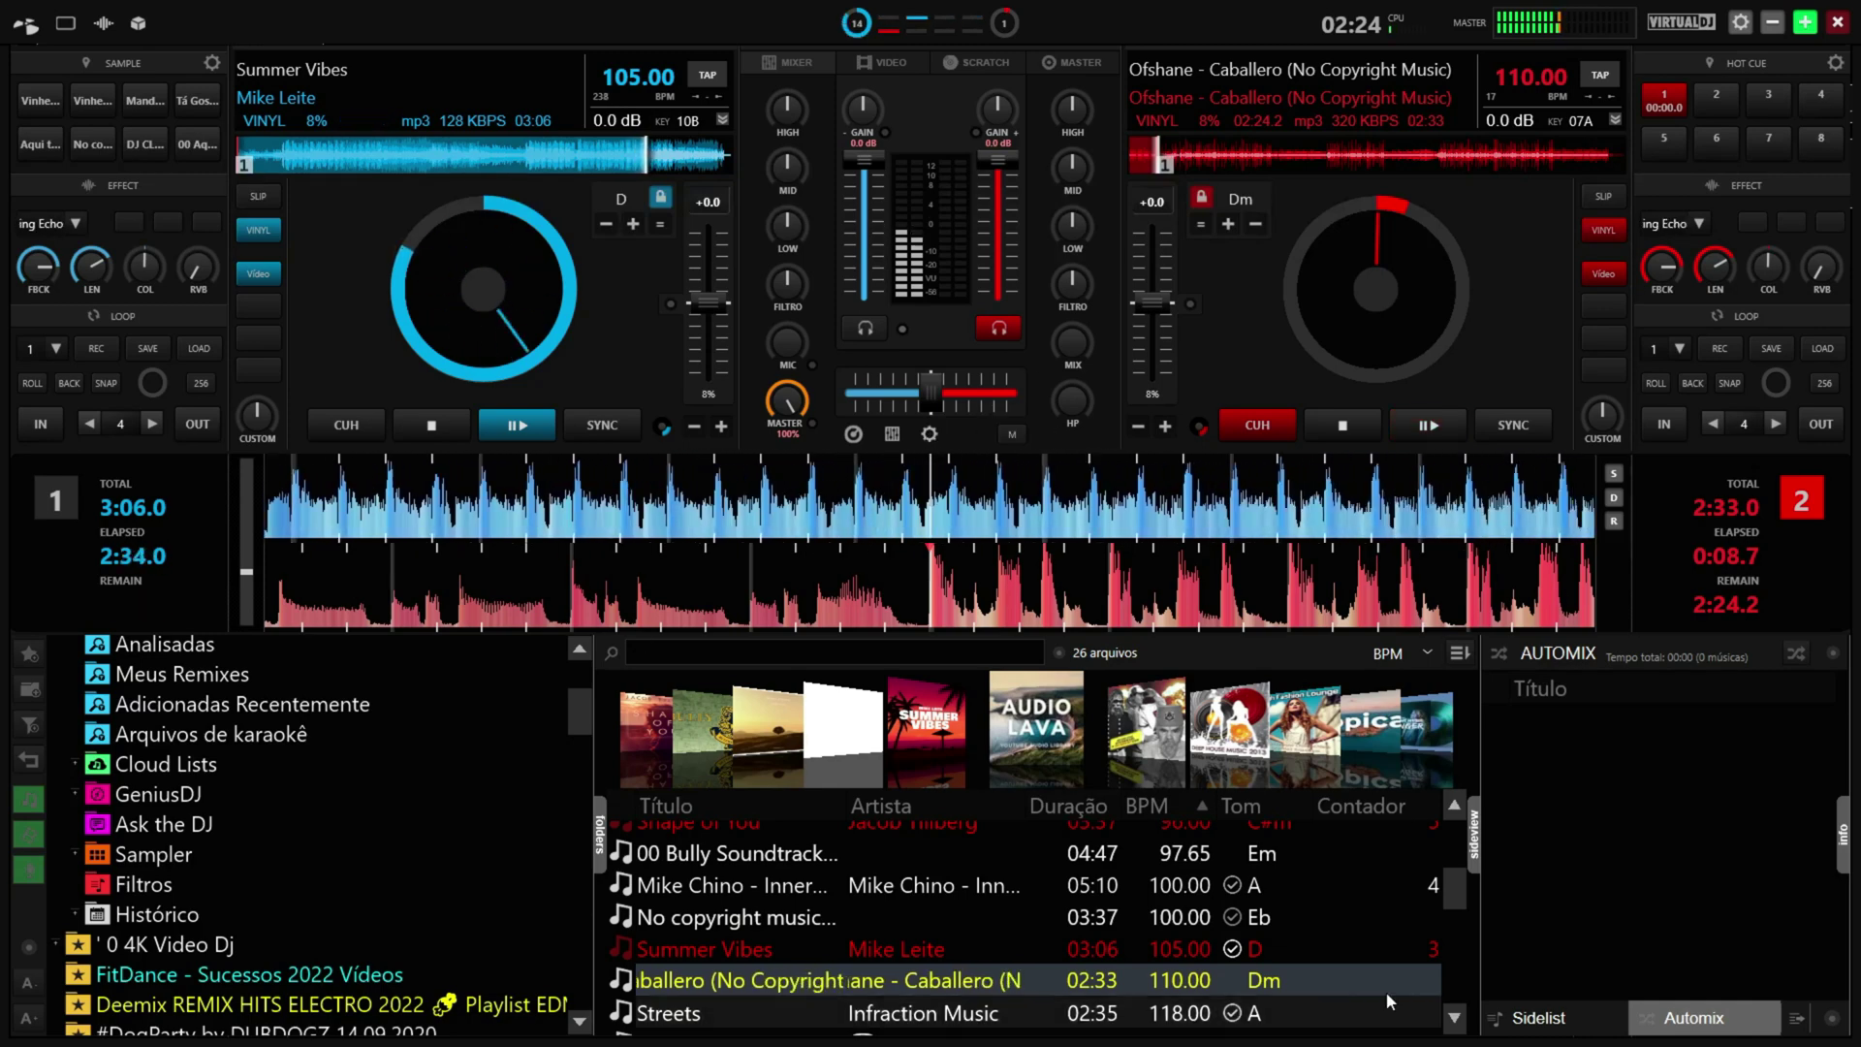
Browse through the tracks and their cover artwork in the browser's song list
scroll(946, 850, "down", 2)
scroll(944, 842, "down", 5)
scroll(917, 940, "up", 10)
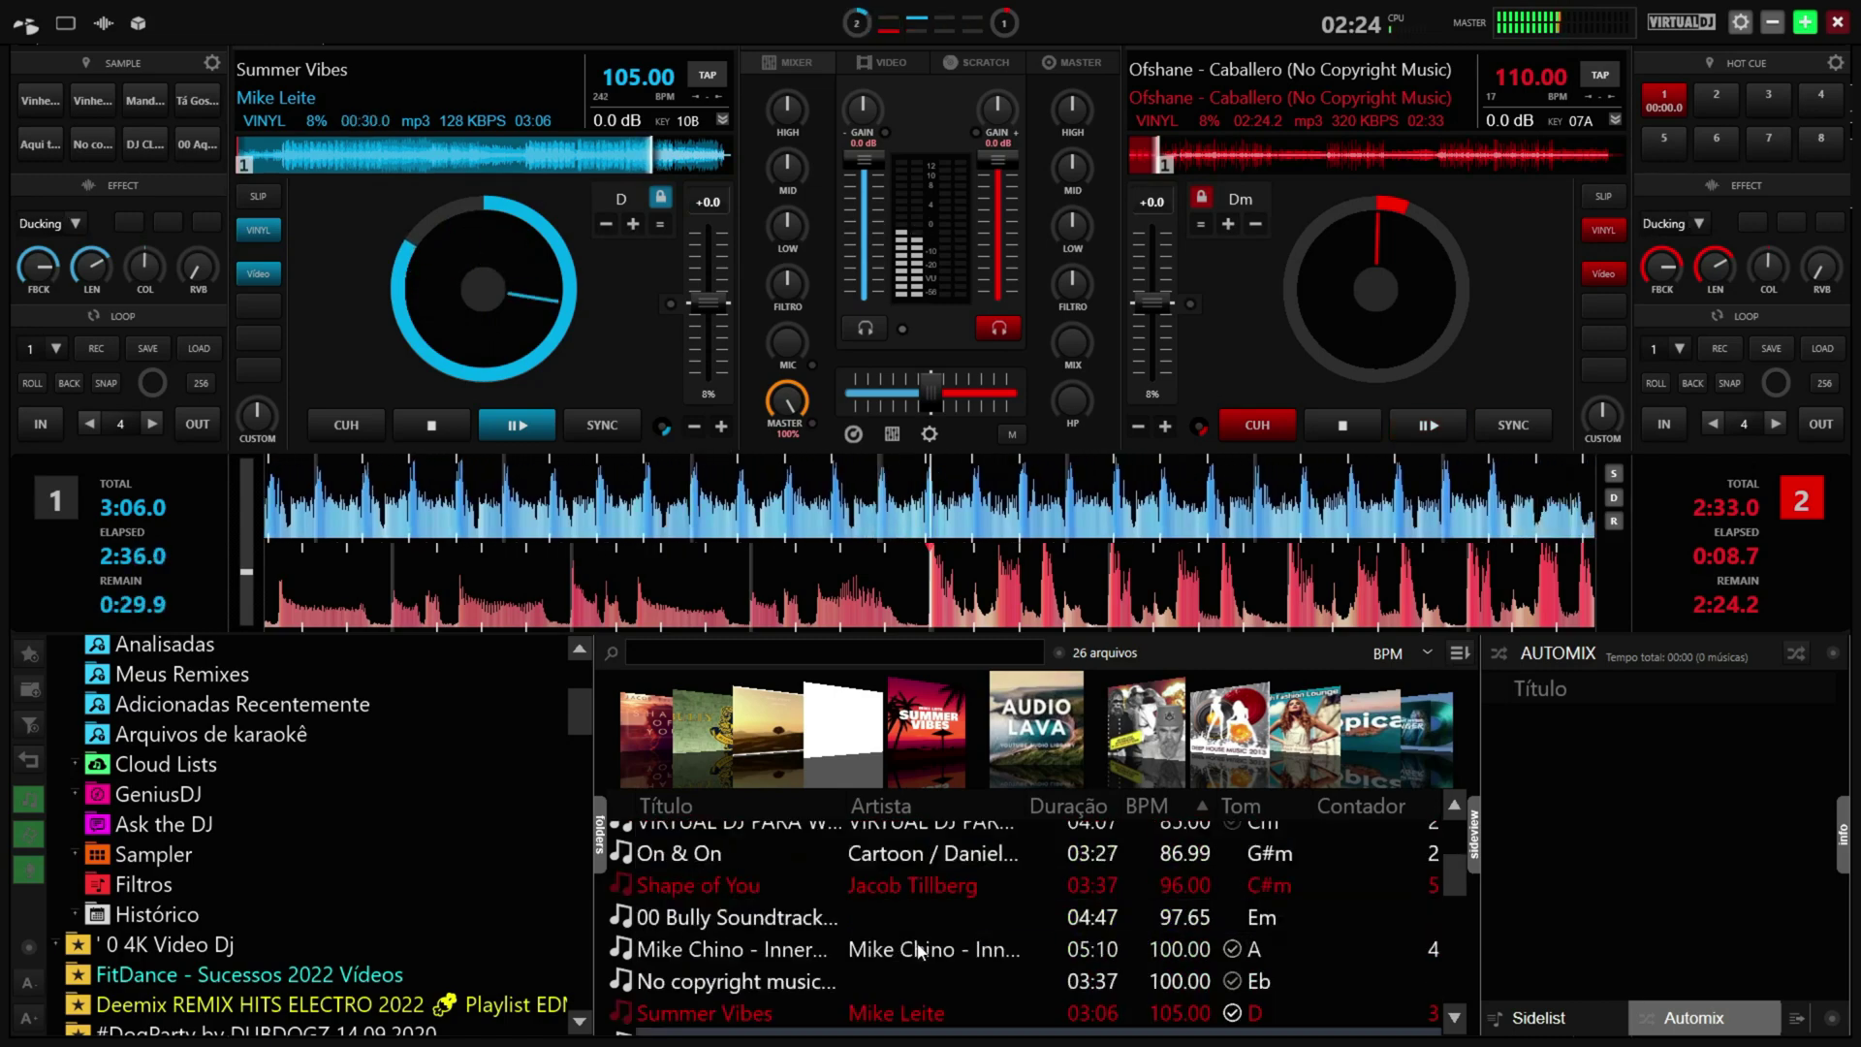
scroll(1131, 737, "down", 5)
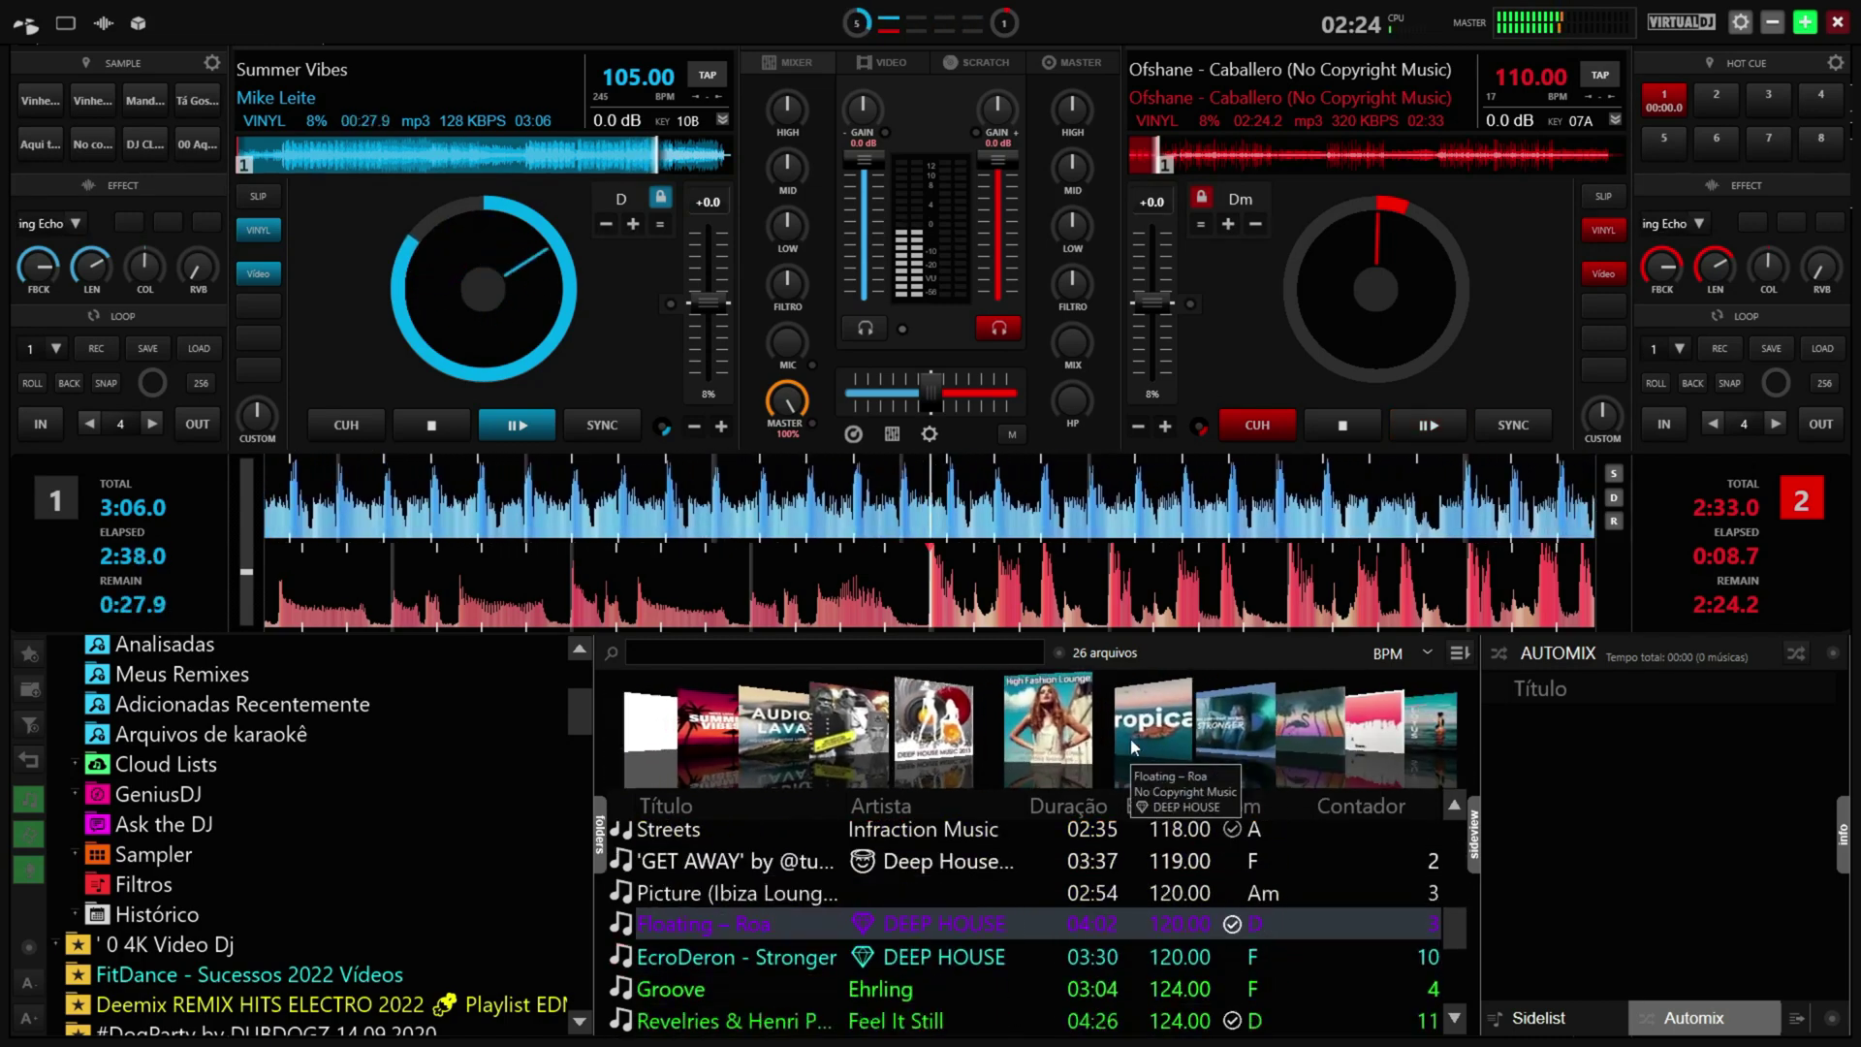
scroll(1130, 737, "up", 2)
scroll(1130, 737, "up", 4)
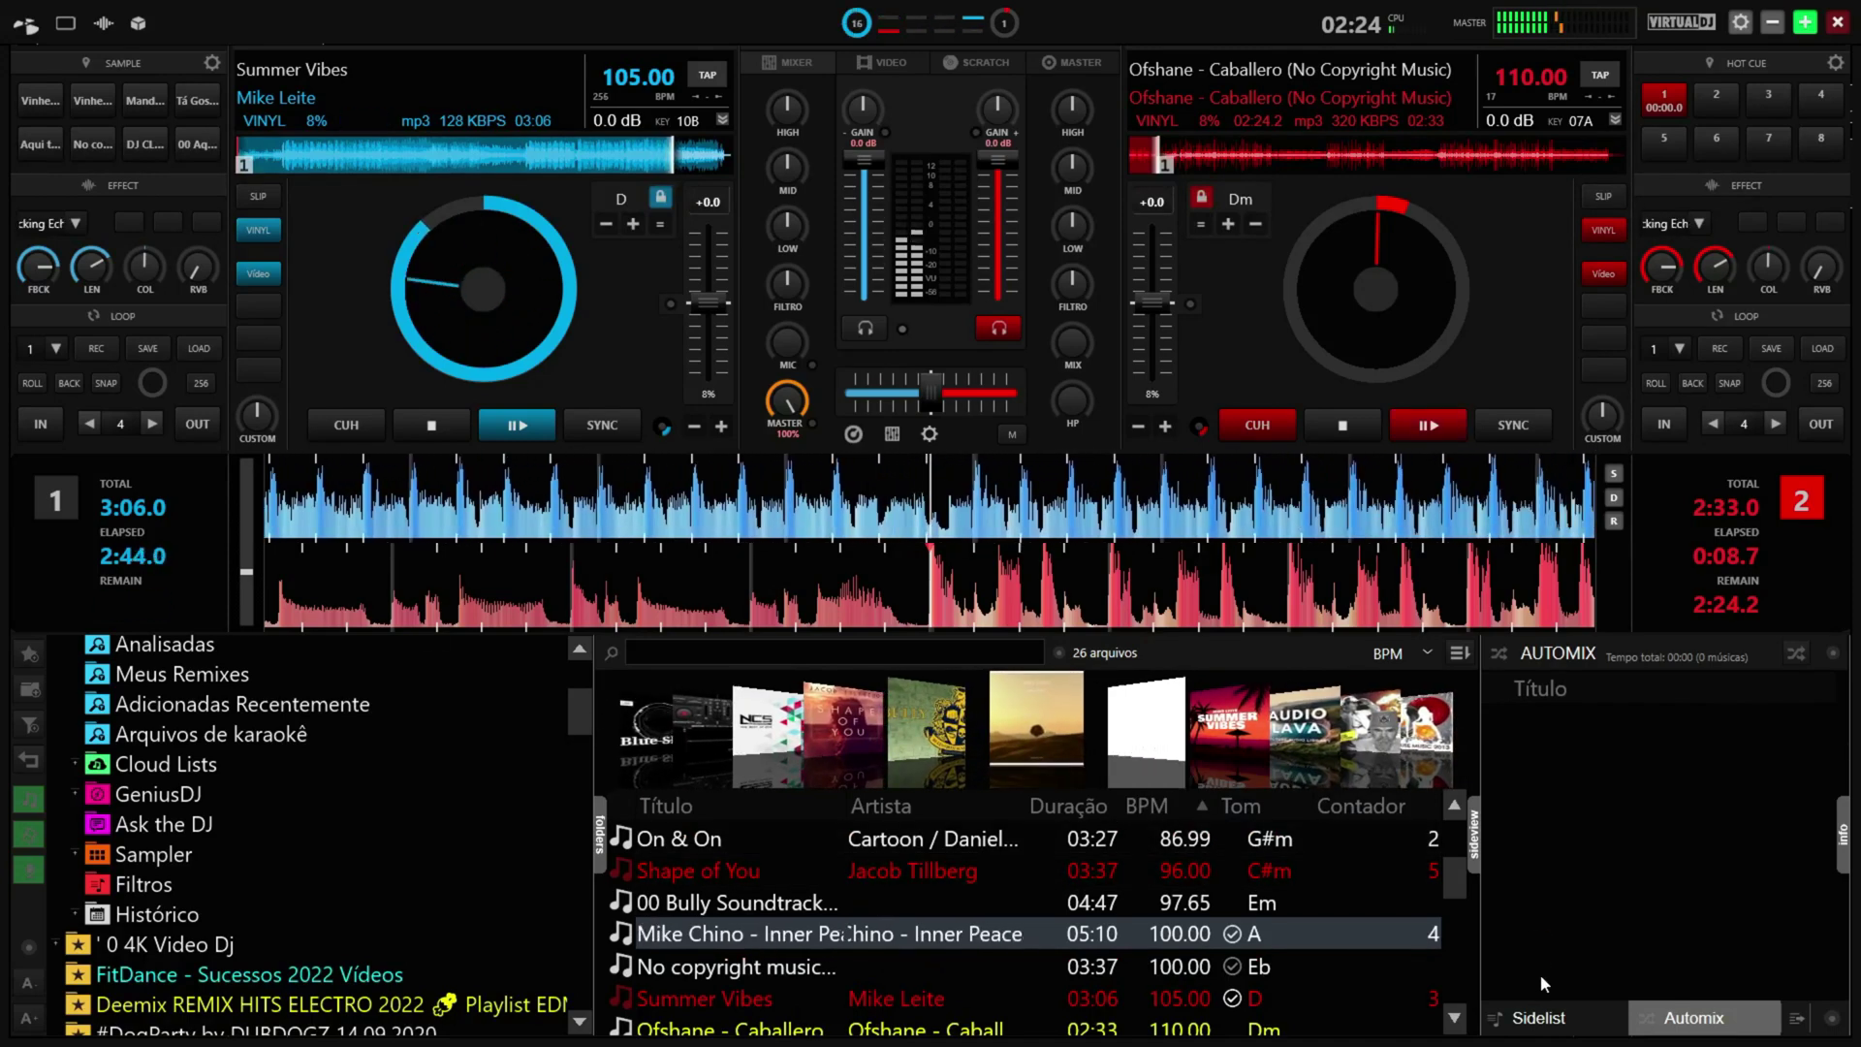
Show the Sidelist in the sideview, return to Automix, and check which sideview tabs can be made visible
left_click(1560, 1024)
left_click(1688, 1023)
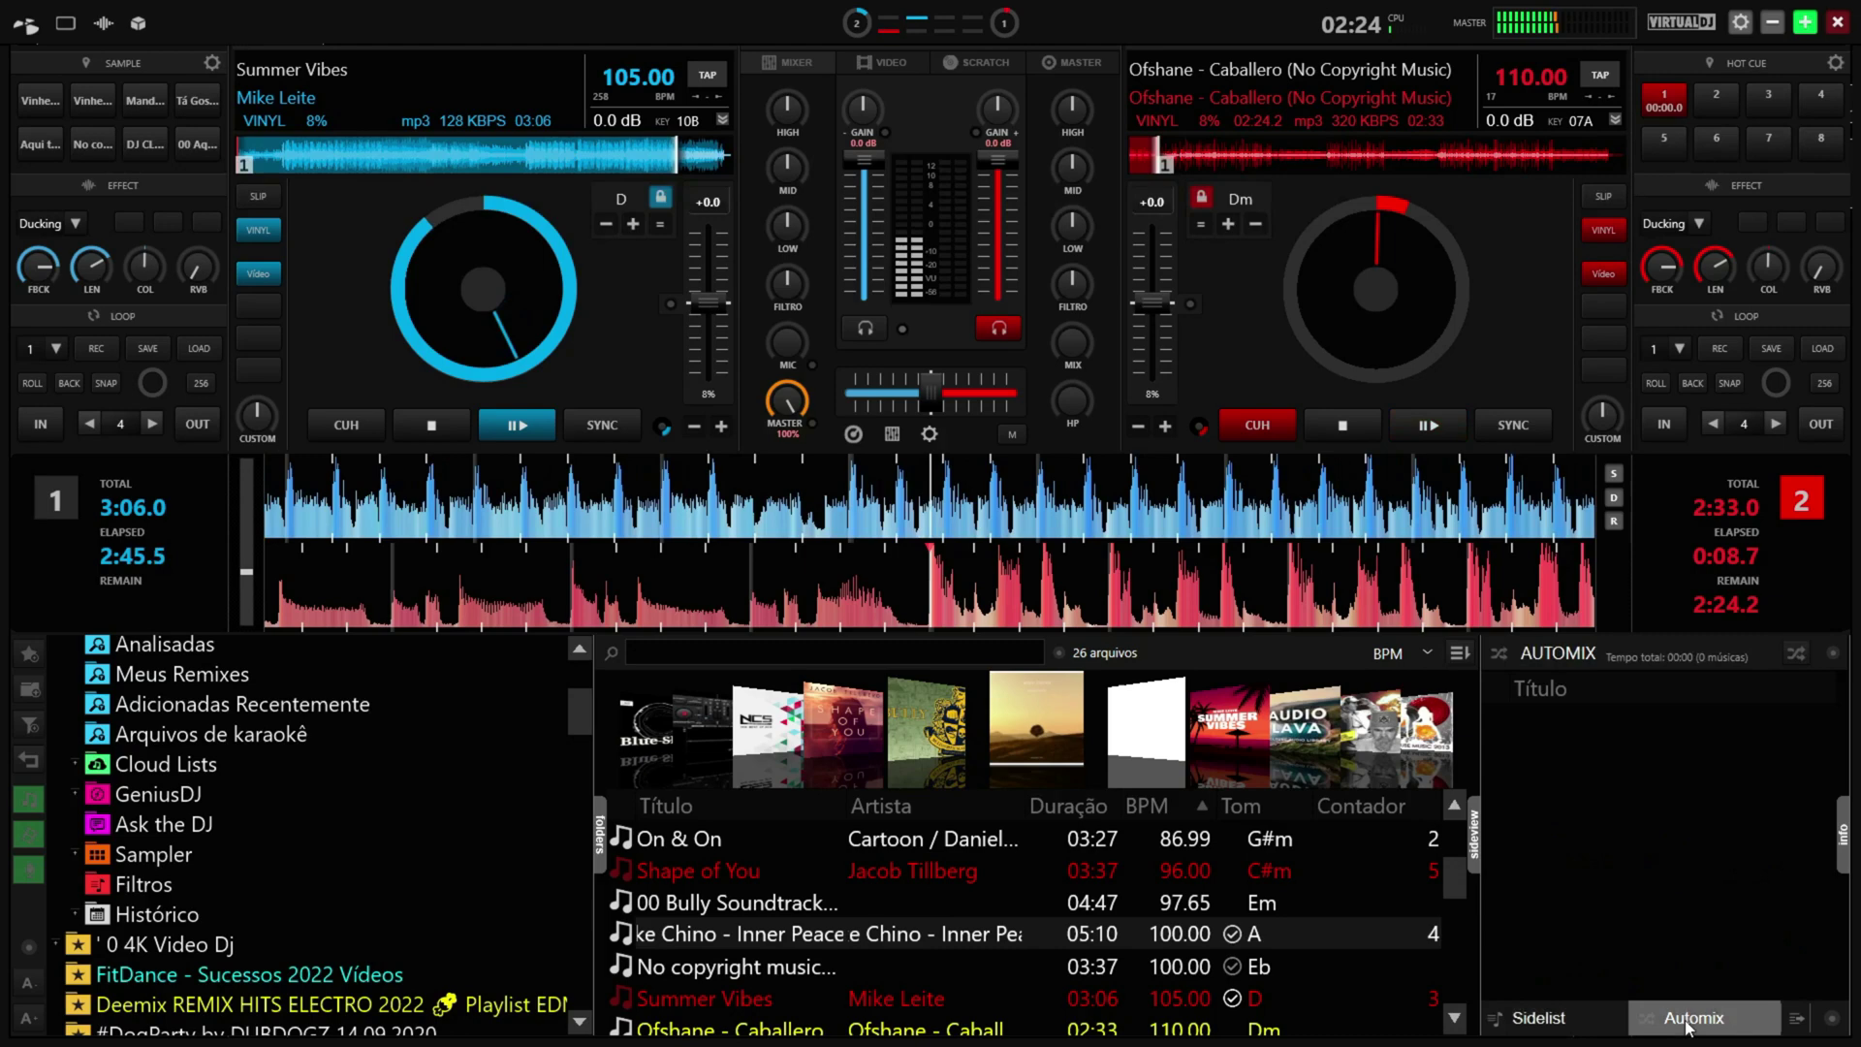
left_click(1833, 1020)
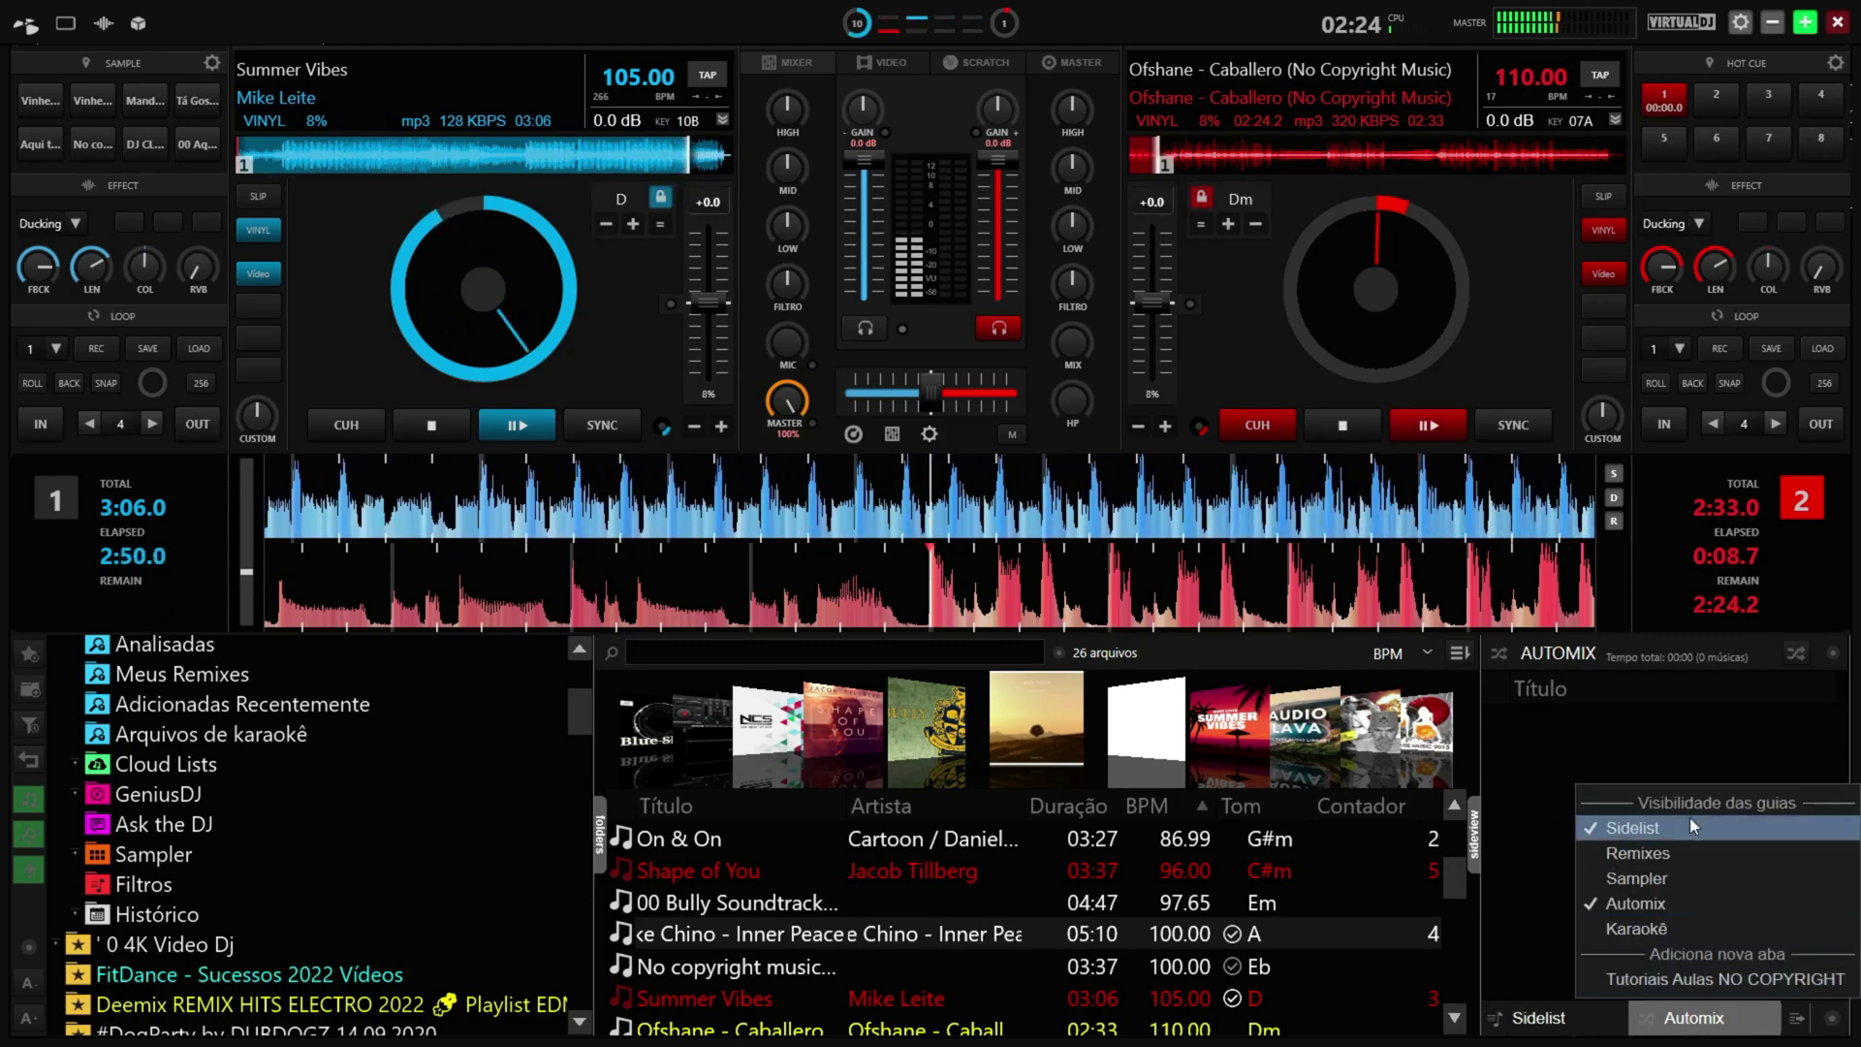
left_click(1600, 727)
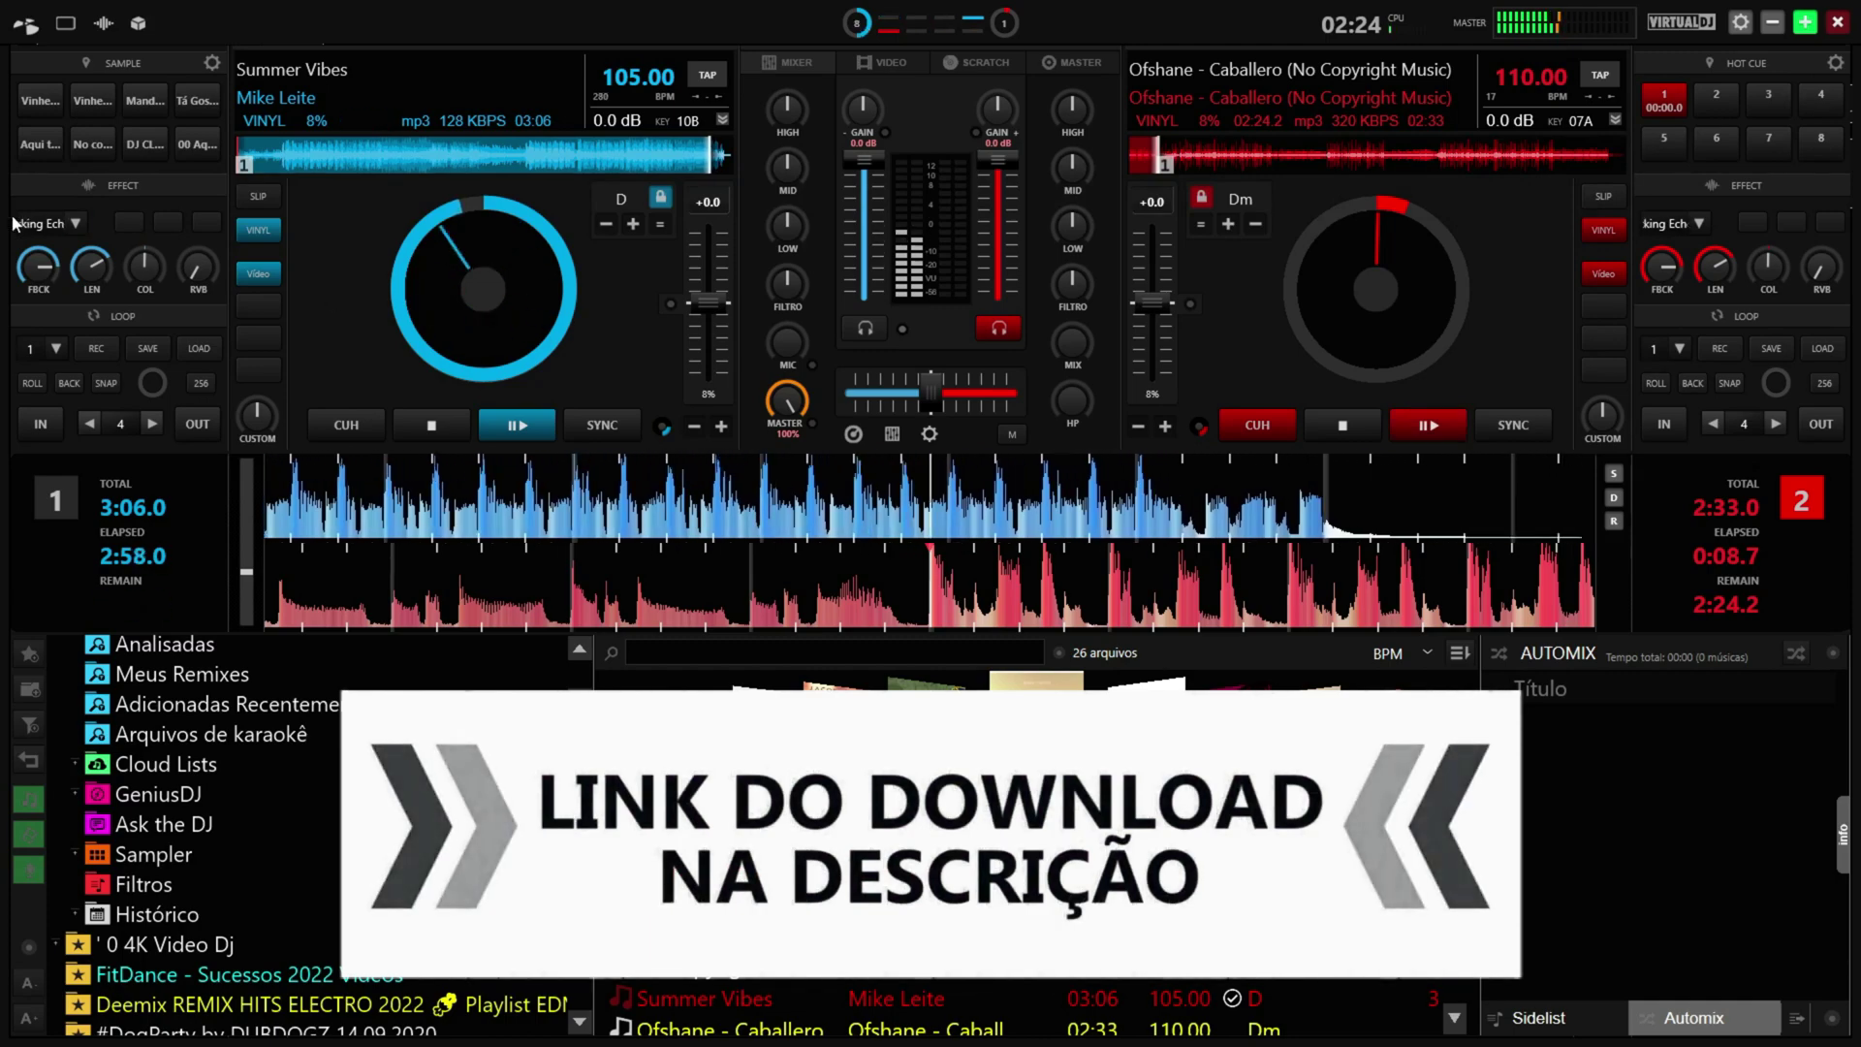
Pause the Summer Vibes track playing on deck 1
left_click(516, 424)
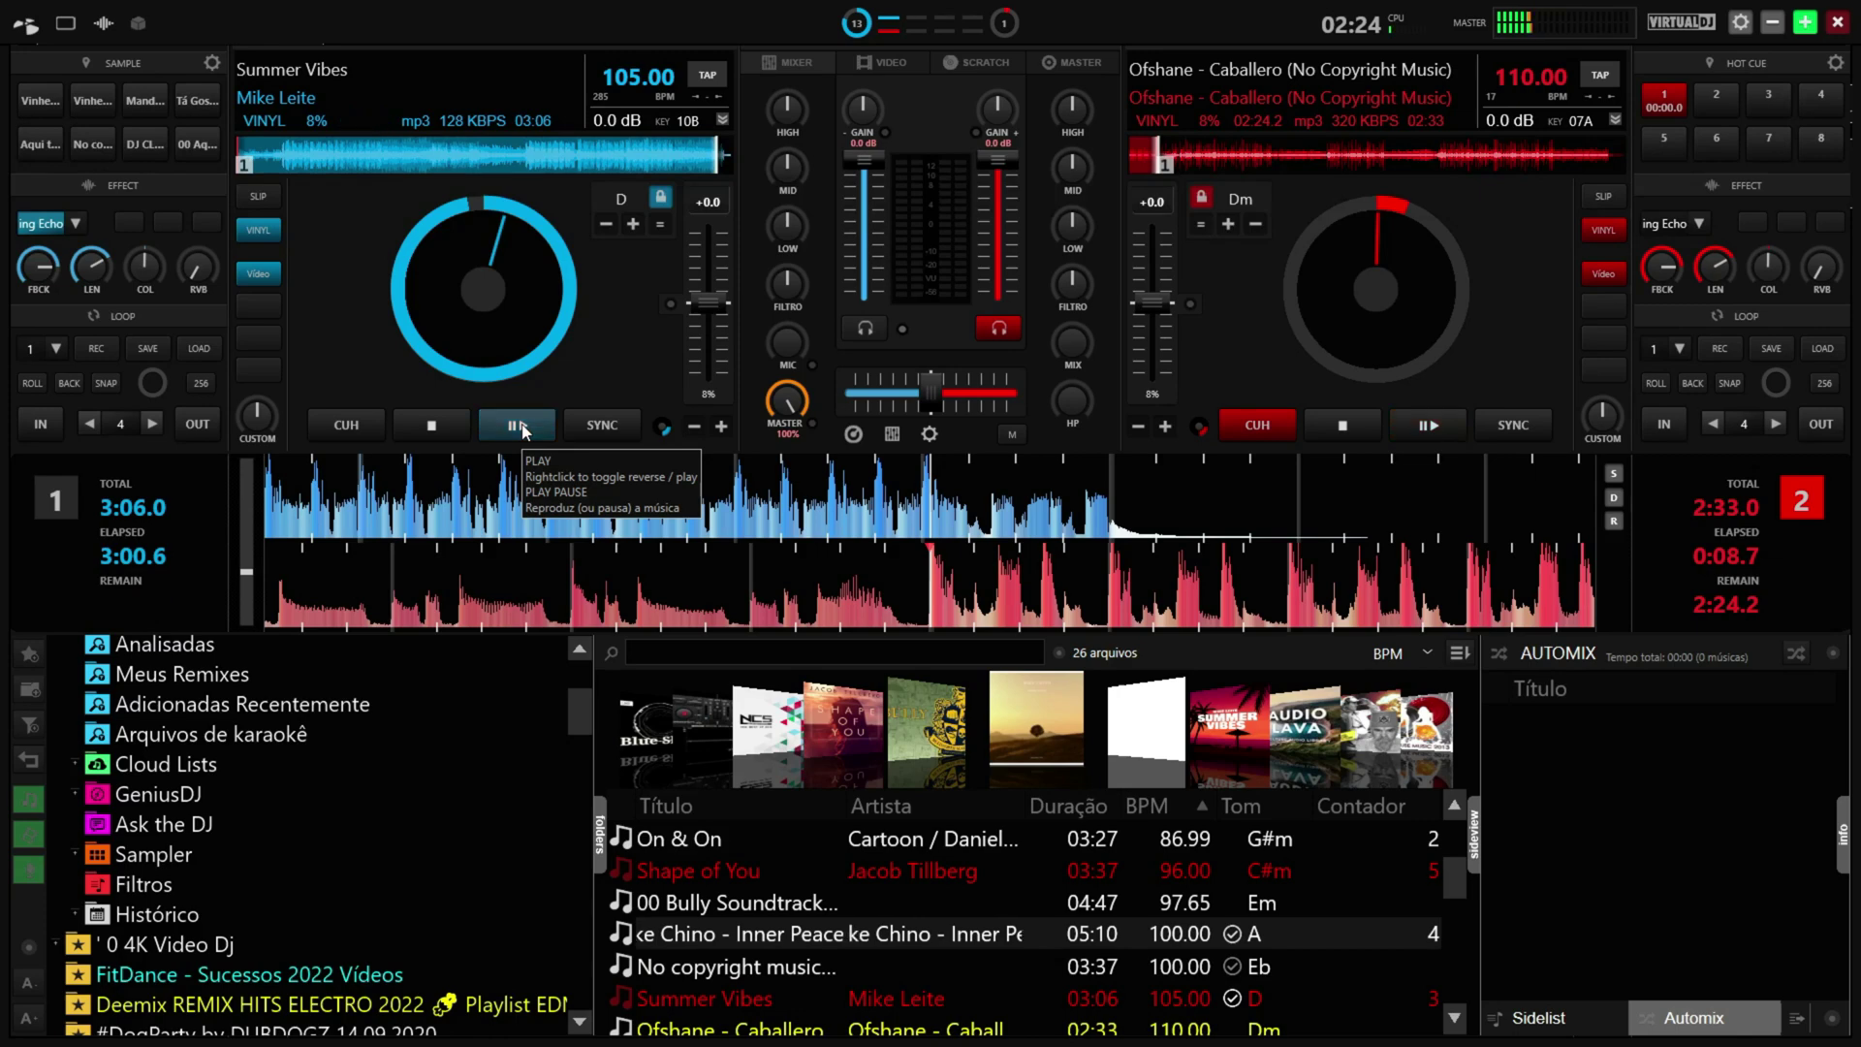